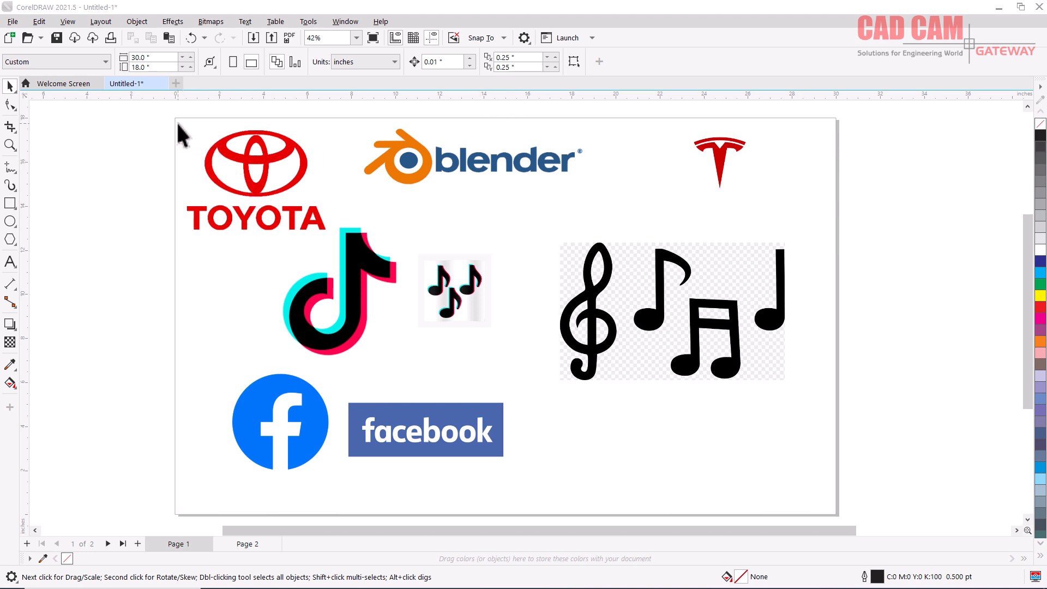
Step: Draw a rectangle about 5.67 × 3.38 in around the Toyota emblem and another about 6.56 × 1.58 in around the TOYOTA wordmark
{"action": "key", "text": "z"}
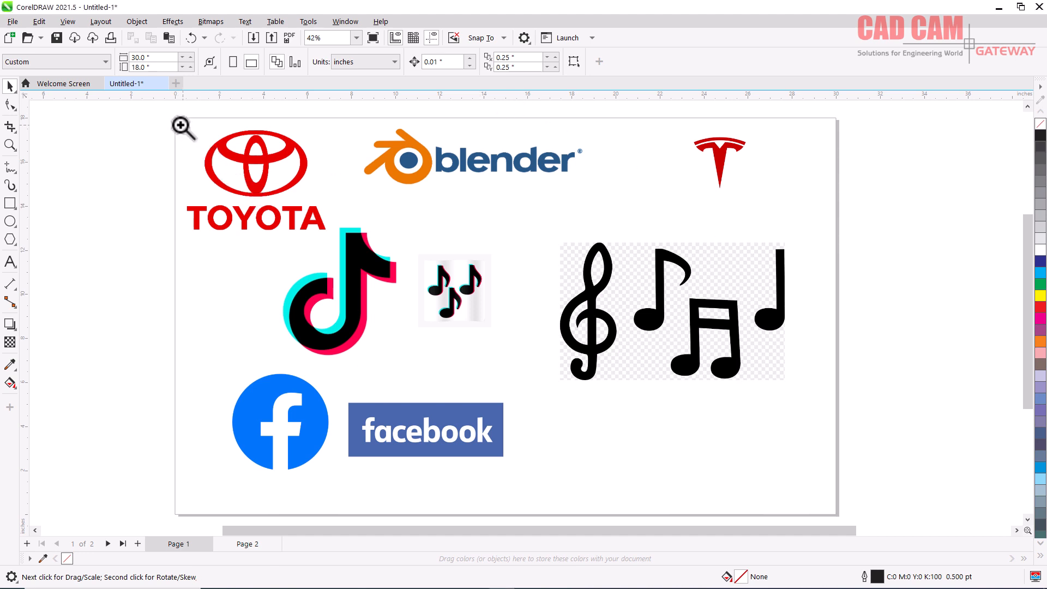
{"action": "left_click_drag", "start_coordinate": [182, 124], "coordinate": [338, 238]}
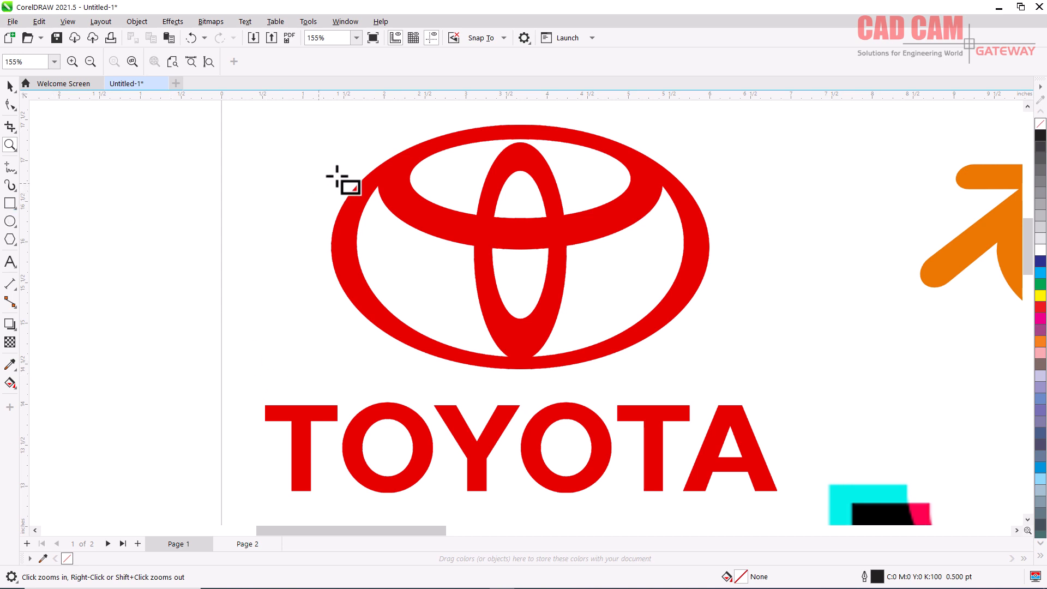
{"action": "left_click_drag", "start_coordinate": [284, 110], "coordinate": [744, 384]}
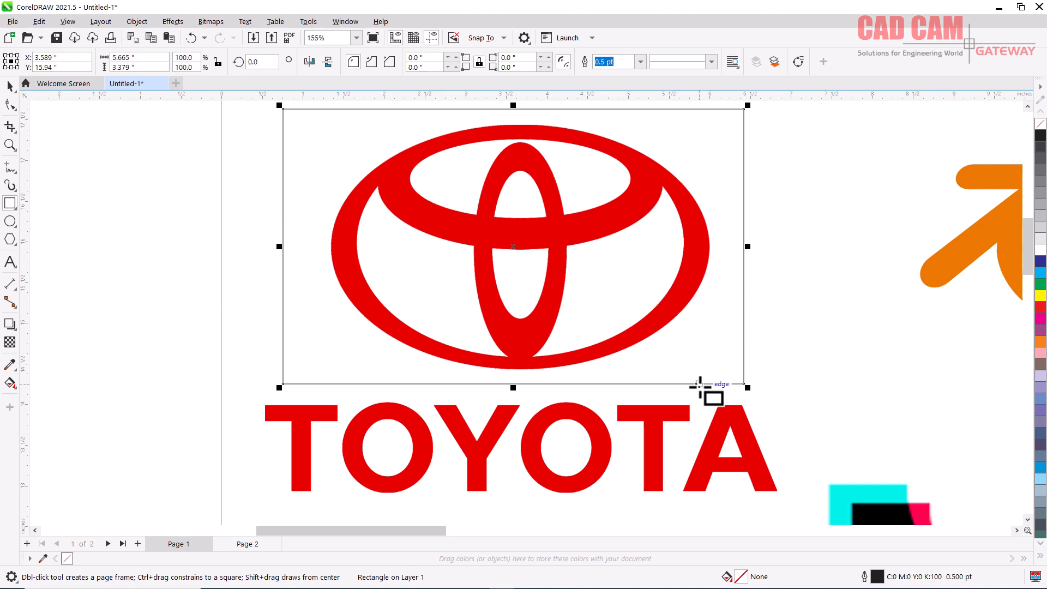
{"action": "left_click_drag", "start_coordinate": [252, 385], "coordinate": [784, 514]}
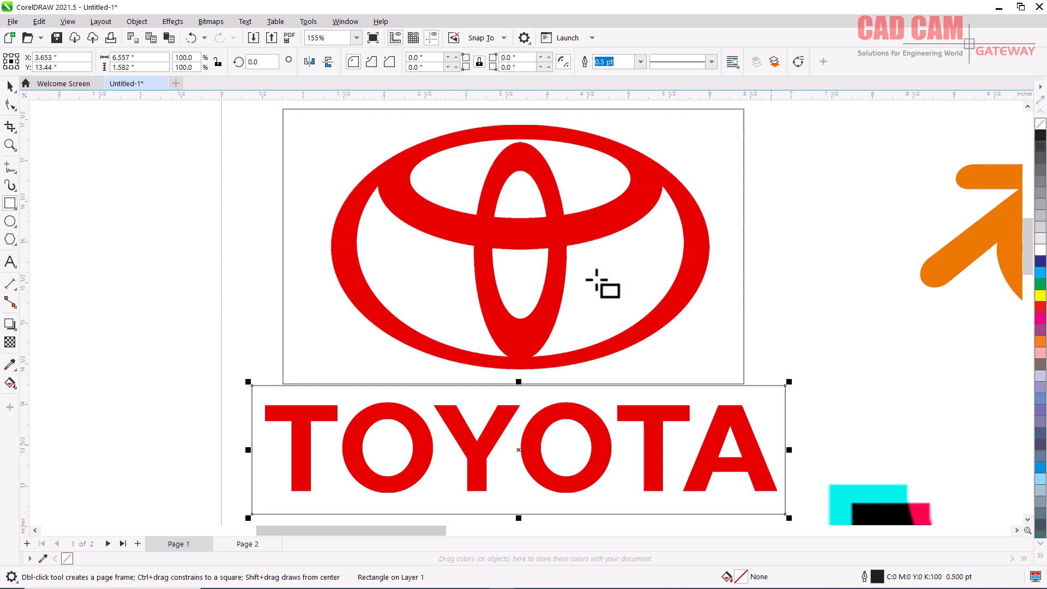
Step: Draw a rectangle about 3.36 × 3.16 in around the orange Blender symbol, leaving out its wordmark
{"action": "scroll", "coordinate": [269, 253], "scroll_direction": "down", "scroll_amount": 2}
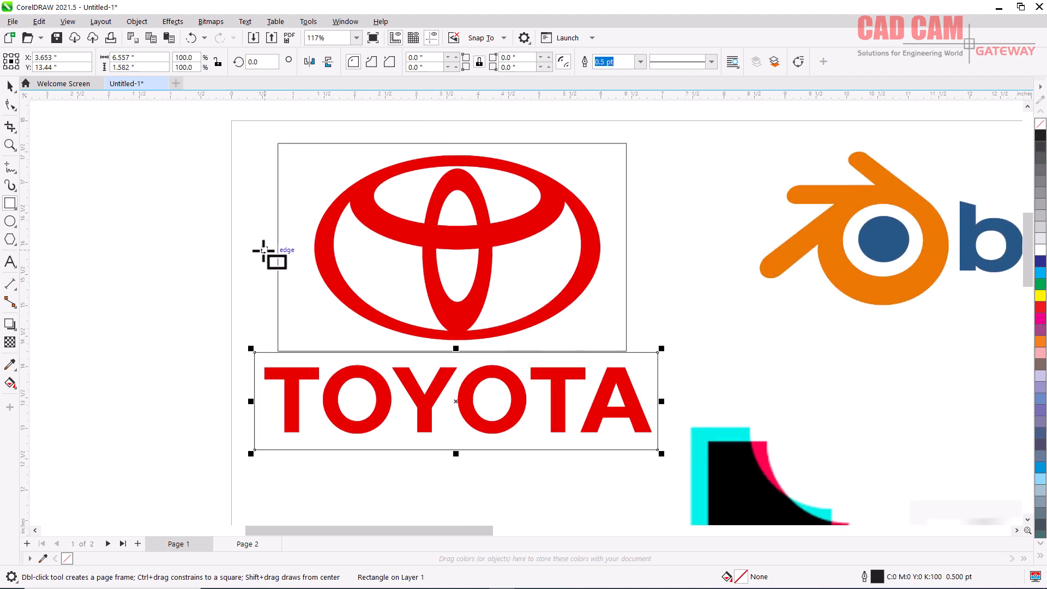
{"action": "scroll", "coordinate": [999, 219], "scroll_direction": "up", "scroll_amount": 3}
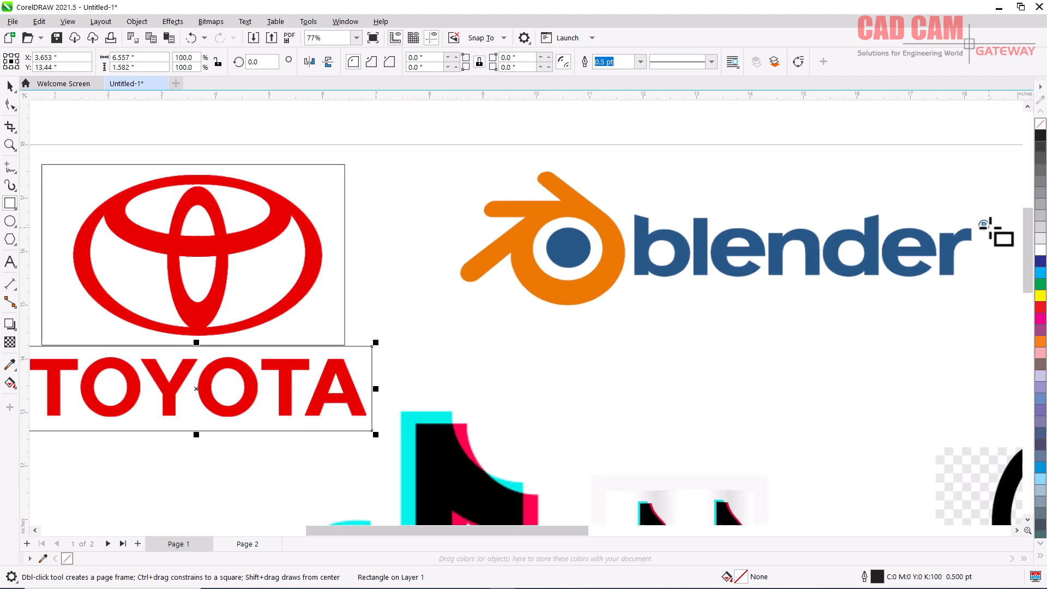
{"action": "scroll", "coordinate": [991, 204], "scroll_direction": "up", "scroll_amount": 3}
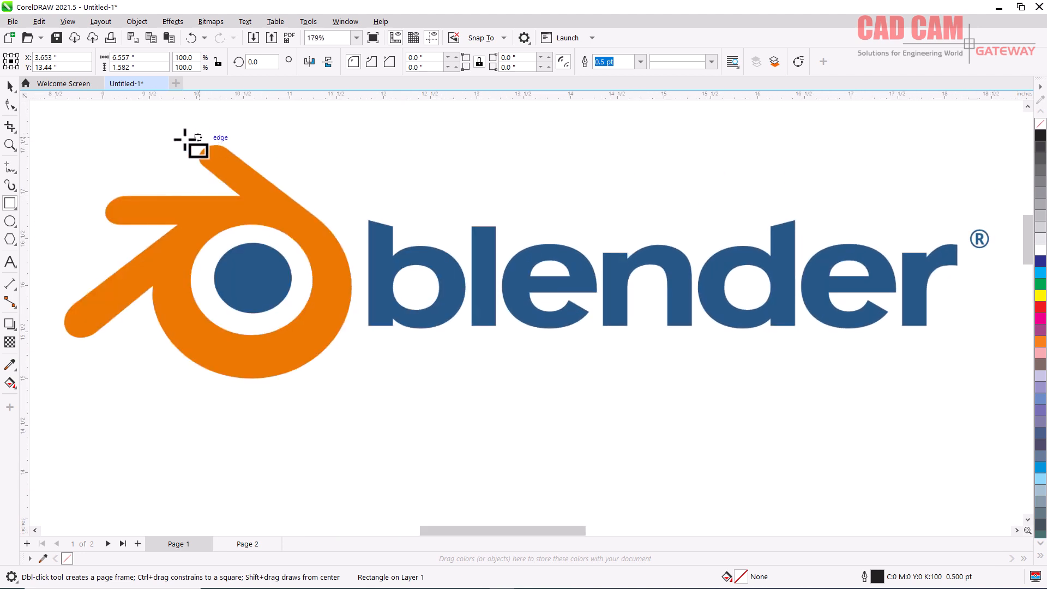
{"action": "left_click_drag", "start_coordinate": [47, 118], "coordinate": [361, 413]}
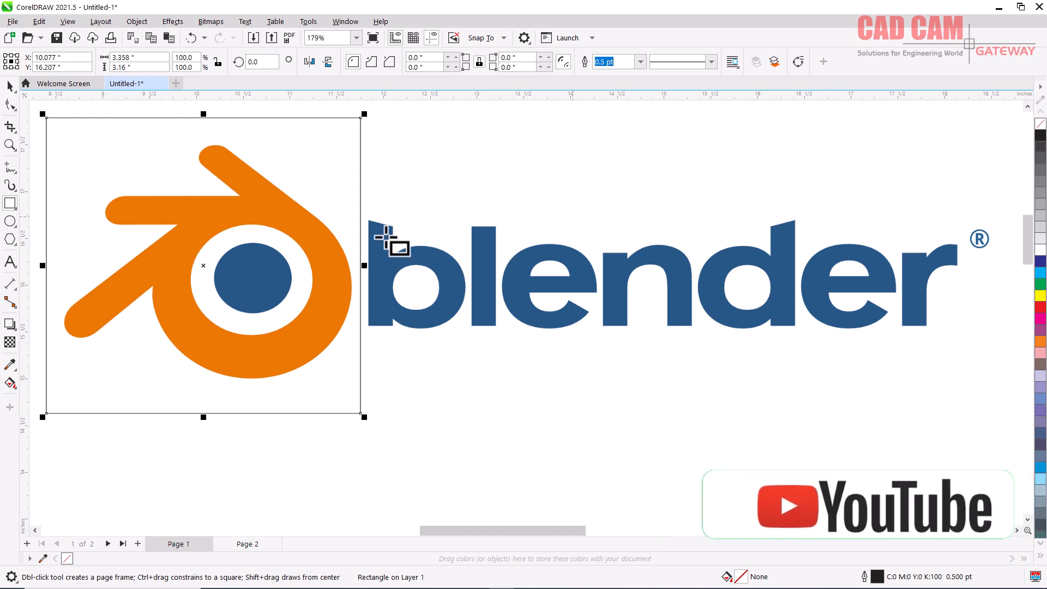
Step: Draw a rectangle about 3.01 × 3.14 in around the red Tesla logo
{"action": "scroll", "coordinate": [414, 281], "scroll_direction": "down", "scroll_amount": 1}
{"action": "scroll", "coordinate": [413, 271], "scroll_direction": "down", "scroll_amount": 2}
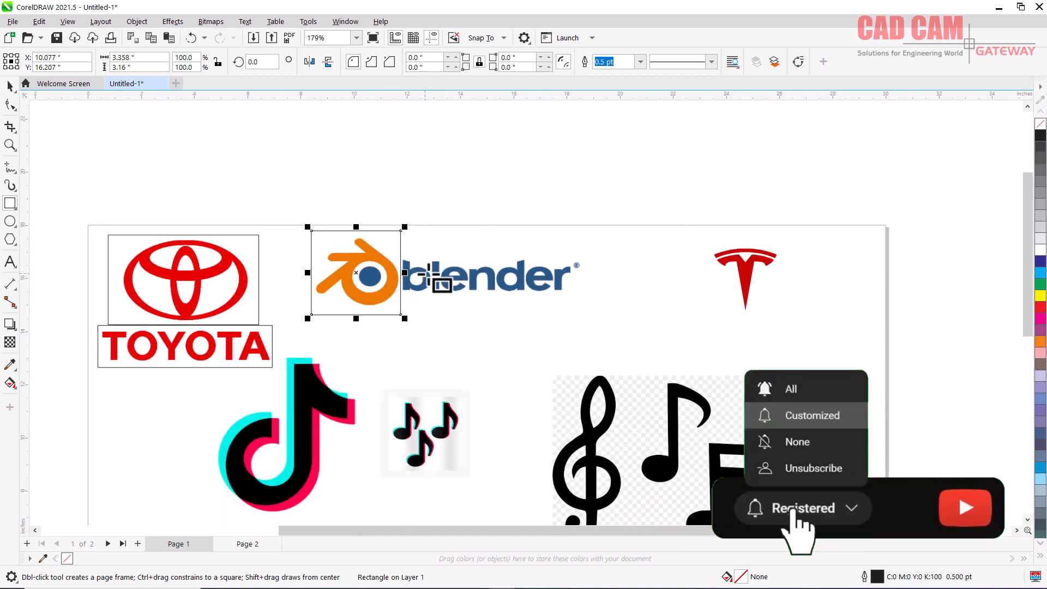
{"action": "scroll", "coordinate": [721, 251], "scroll_direction": "up", "scroll_amount": 3}
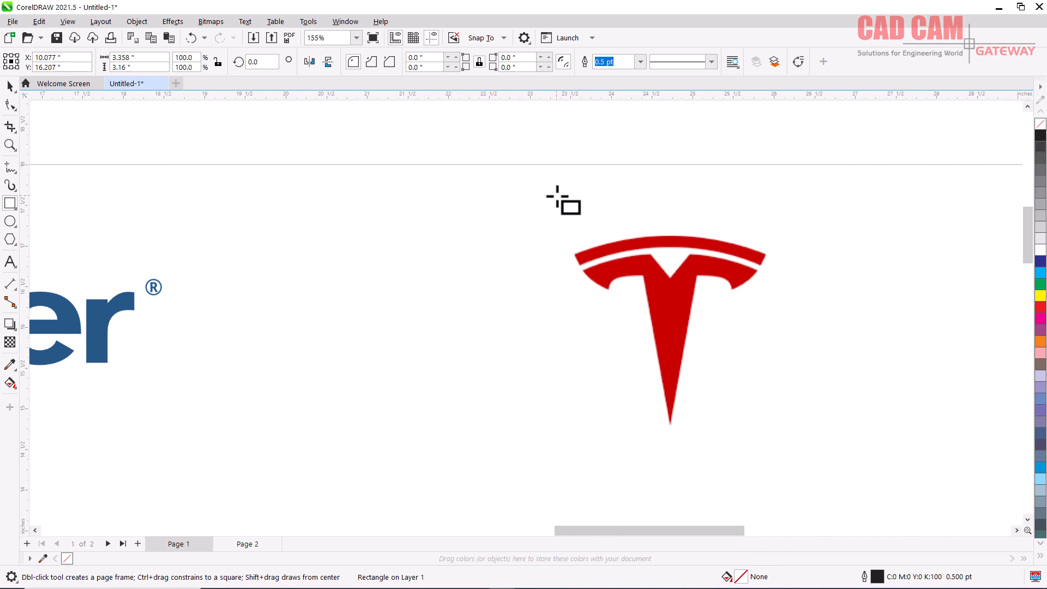
{"action": "mouse_move", "coordinate": [557, 196]}
{"action": "left_mouse_down"}
{"action": "mouse_move", "coordinate": [763, 471]}
{"action": "mouse_move", "coordinate": [801, 451]}
{"action": "left_mouse_up"}
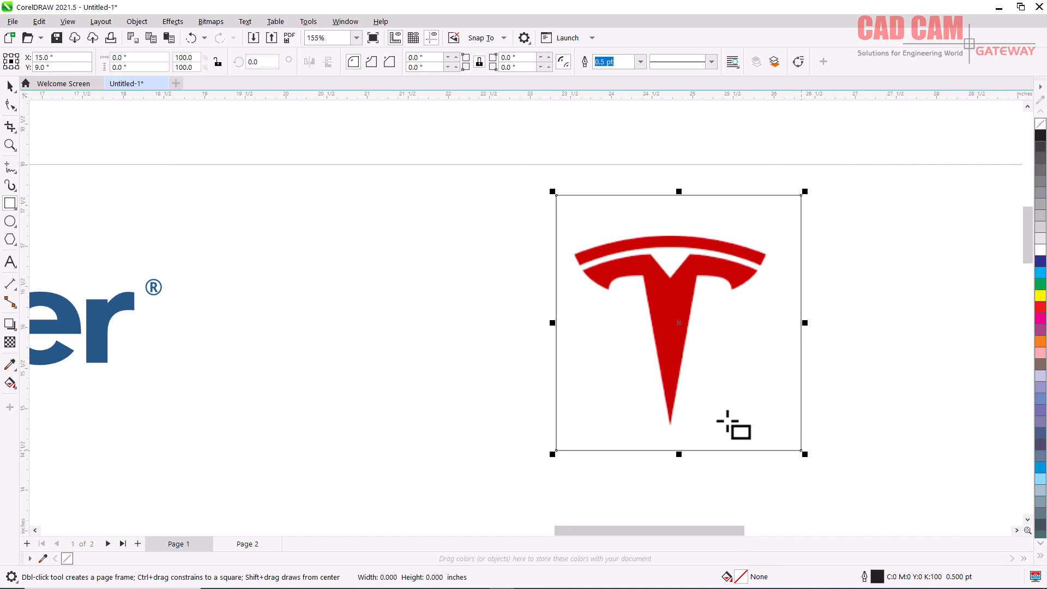
Step: Draw a rectangle about 4.59 × 4.82 in around the round Facebook symbol
{"action": "scroll", "coordinate": [716, 301], "scroll_direction": "down", "scroll_amount": 3}
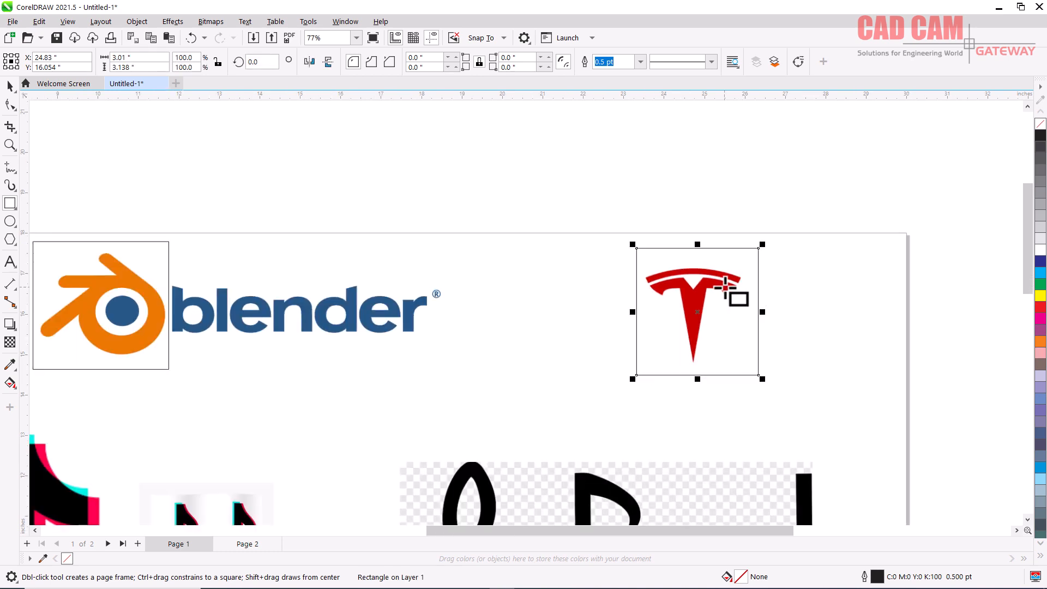
{"action": "scroll", "coordinate": [731, 289], "scroll_direction": "down", "scroll_amount": 3}
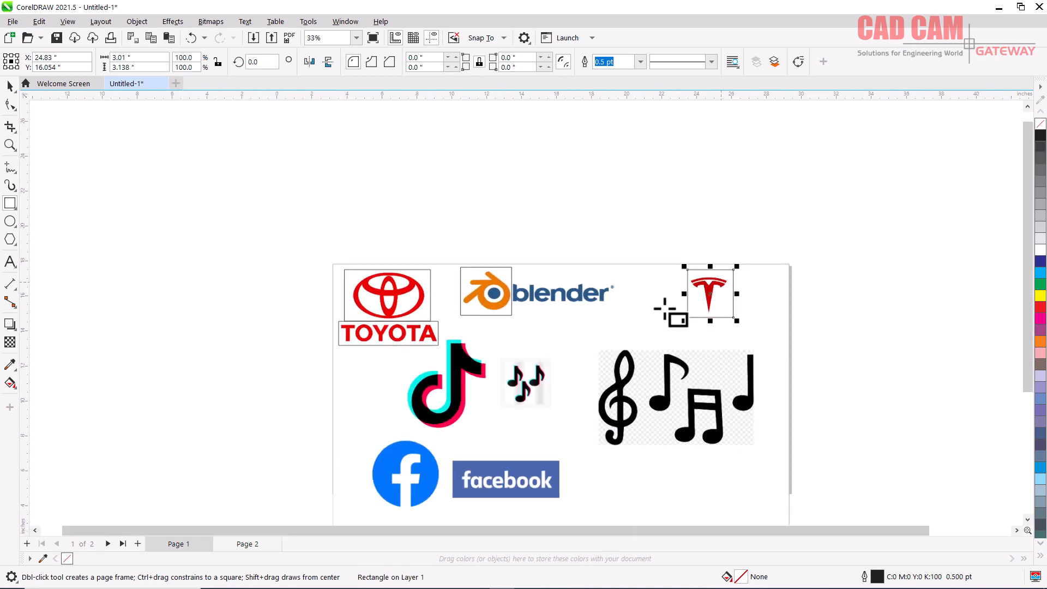
{"action": "scroll", "coordinate": [460, 402], "scroll_direction": "up", "scroll_amount": 4}
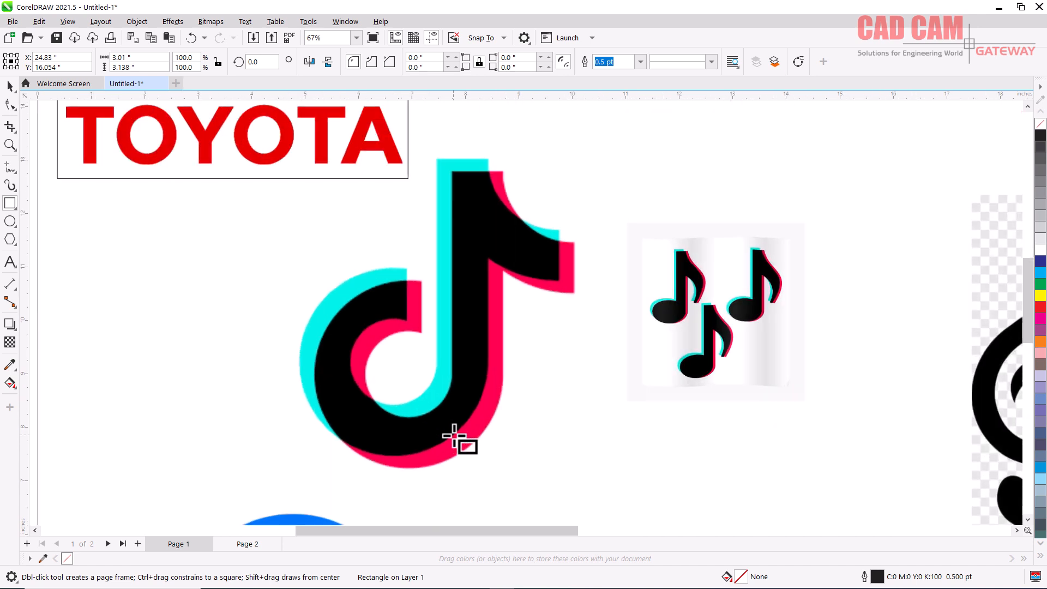
{"action": "scroll", "coordinate": [460, 384], "scroll_direction": "up", "scroll_amount": 1}
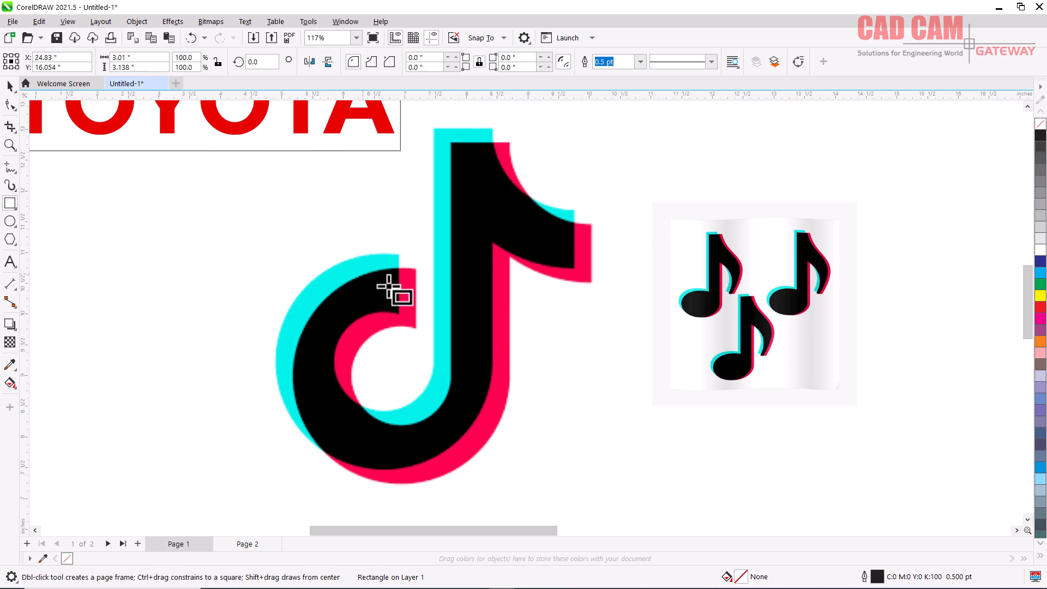
{"action": "scroll", "coordinate": [437, 313], "scroll_direction": "down", "scroll_amount": 5}
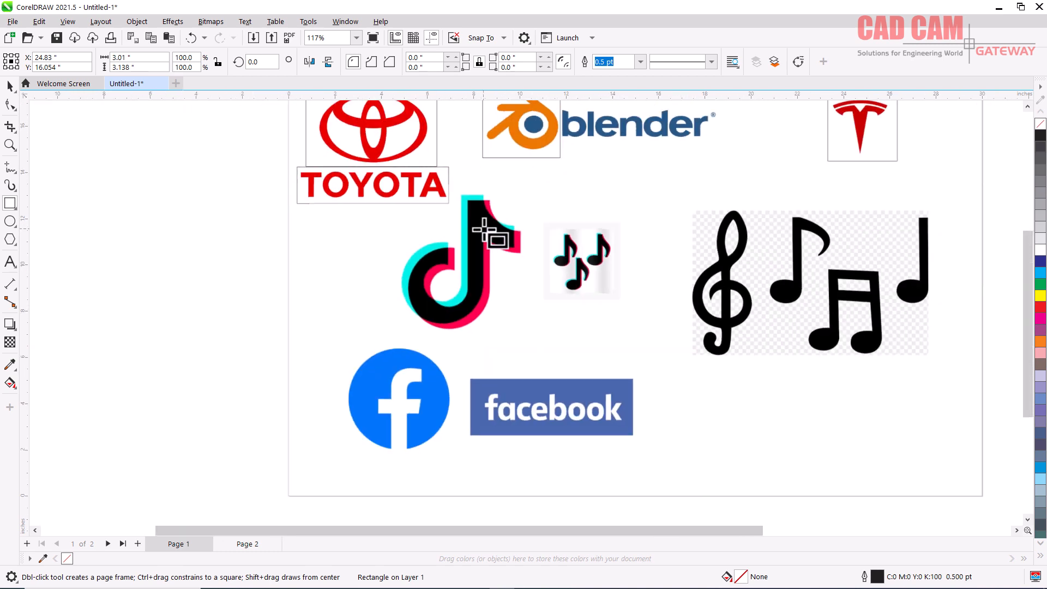
{"action": "scroll", "coordinate": [553, 421], "scroll_direction": "up", "scroll_amount": 5}
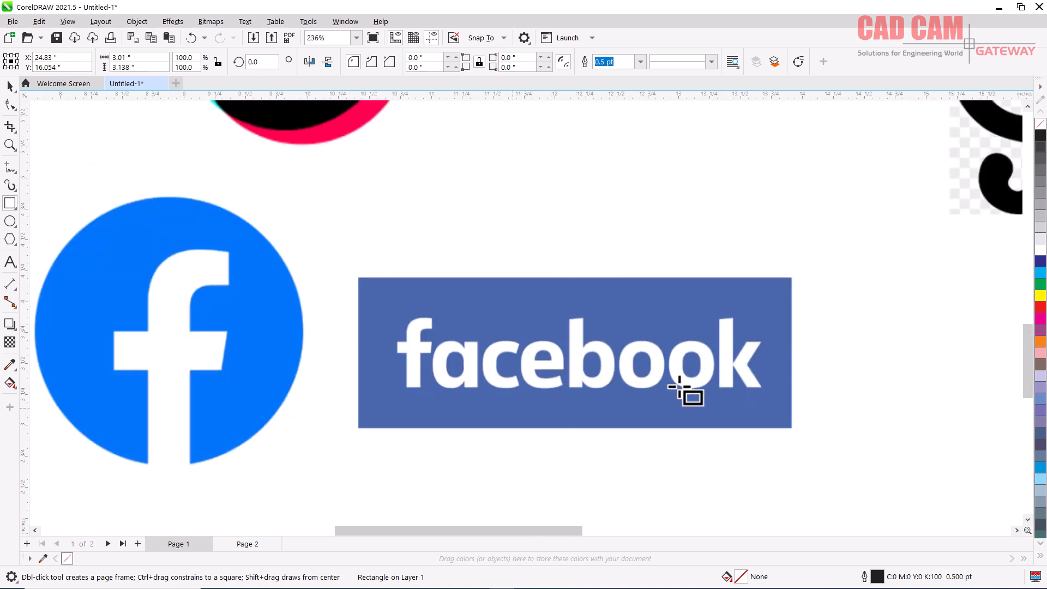
{"action": "scroll", "coordinate": [600, 398], "scroll_direction": "down", "scroll_amount": 4}
{"action": "scroll", "coordinate": [278, 357], "scroll_direction": "up", "scroll_amount": 2}
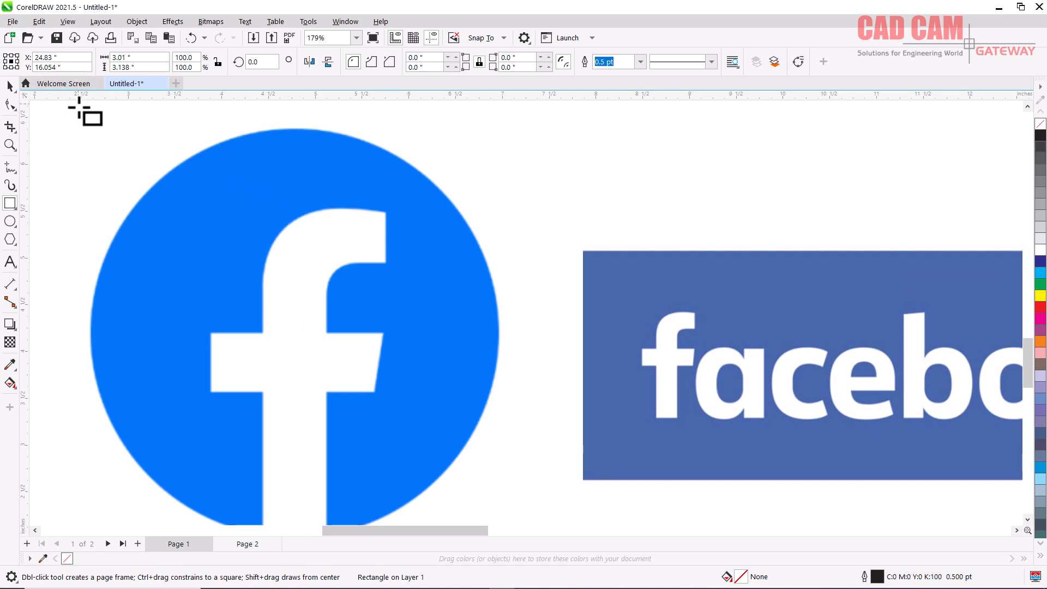
{"action": "left_click_drag", "start_coordinate": [79, 106], "coordinate": [508, 487]}
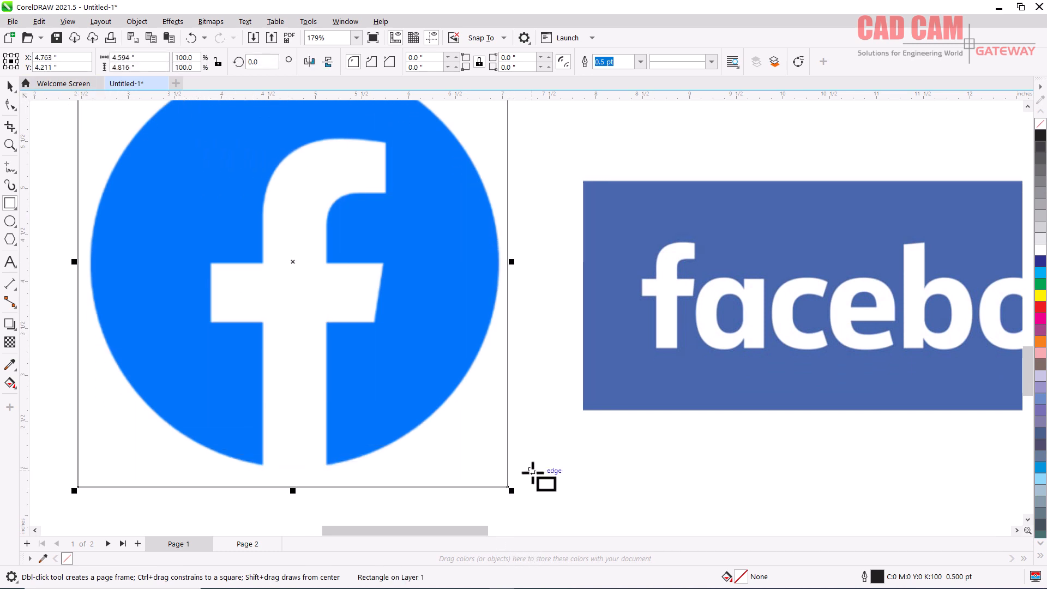
Step: Delete the Toyota, Blender and Tesla logos together with the rectangles drawn around them
{"action": "scroll", "coordinate": [458, 444], "scroll_direction": "down", "scroll_amount": 2}
{"action": "scroll", "coordinate": [844, 355], "scroll_direction": "up", "scroll_amount": 1}
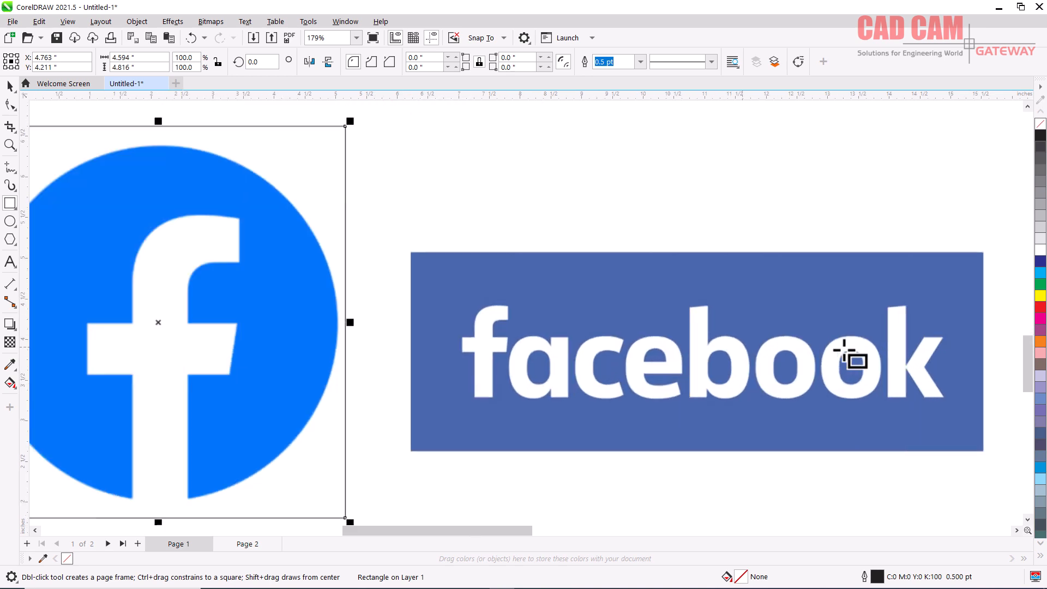
{"action": "scroll", "coordinate": [613, 416], "scroll_direction": "down", "scroll_amount": 2}
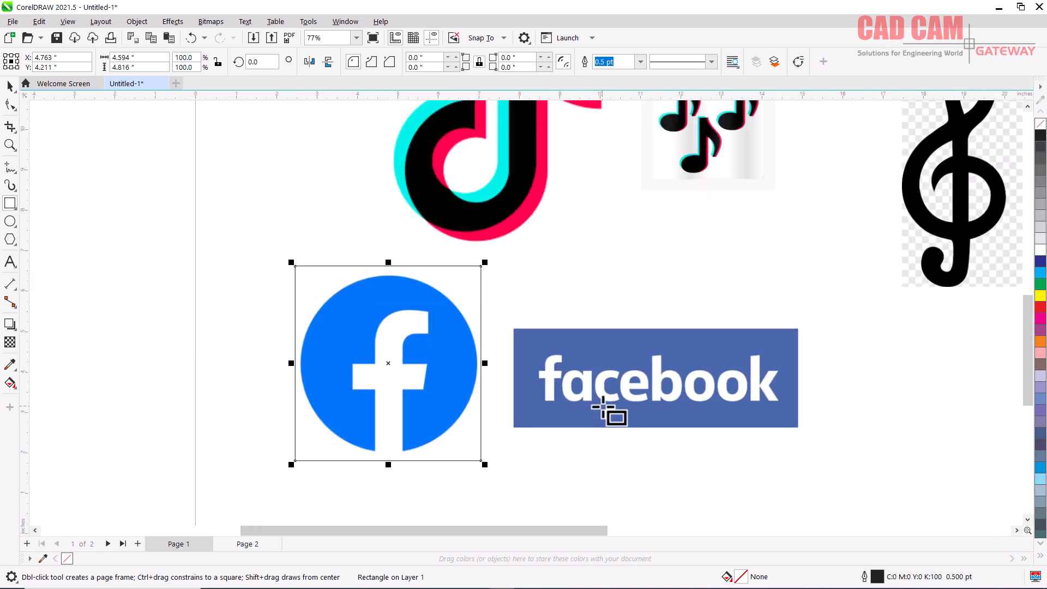
{"action": "scroll", "coordinate": [577, 410], "scroll_direction": "down", "scroll_amount": 3}
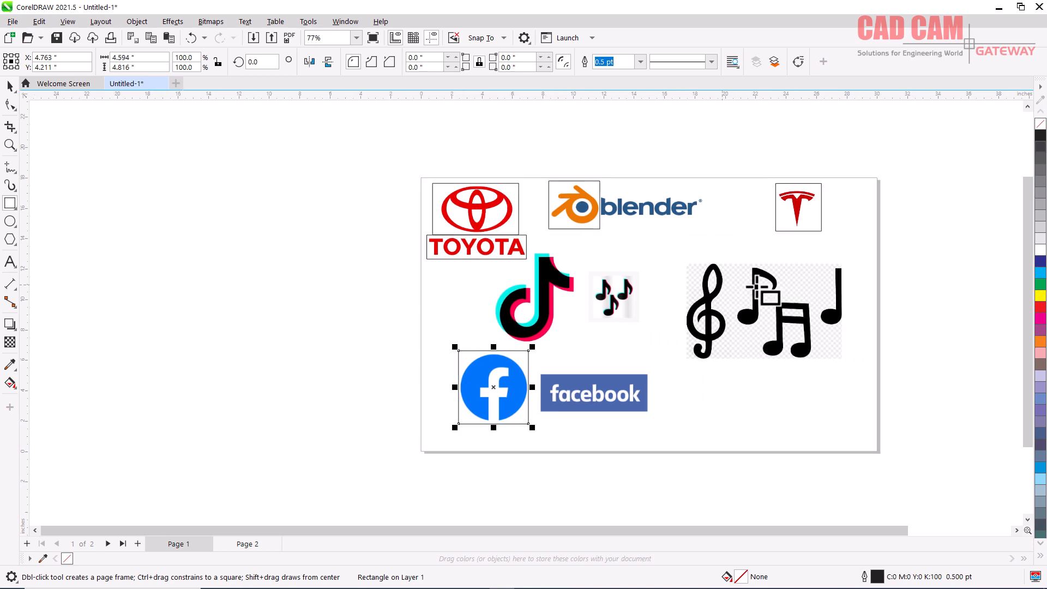
{"action": "scroll", "coordinate": [786, 278], "scroll_direction": "up", "scroll_amount": 1}
{"action": "scroll", "coordinate": [856, 305], "scroll_direction": "up", "scroll_amount": 1}
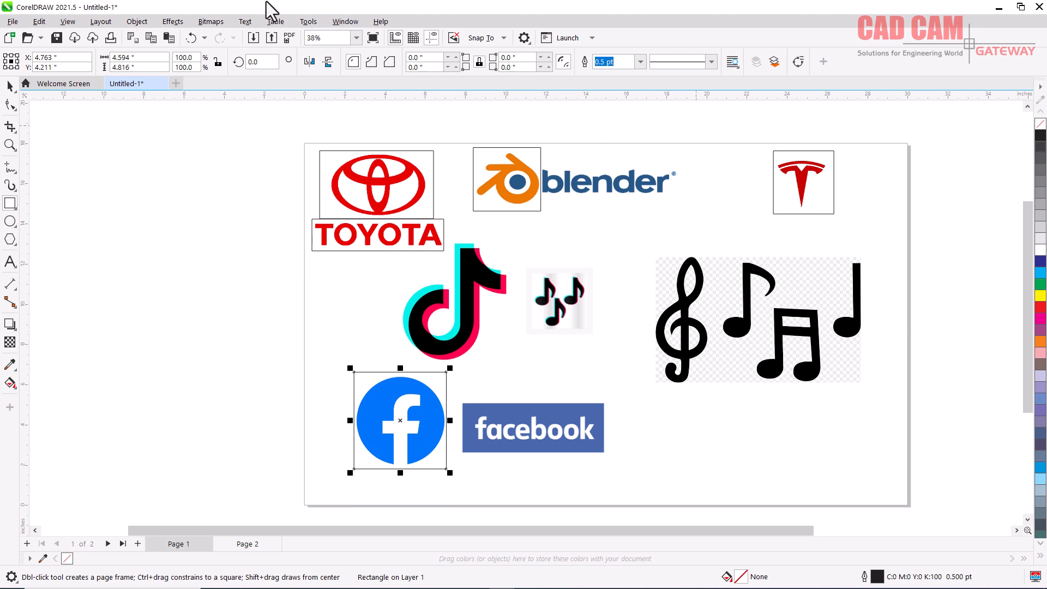
{"action": "key", "text": "space"}
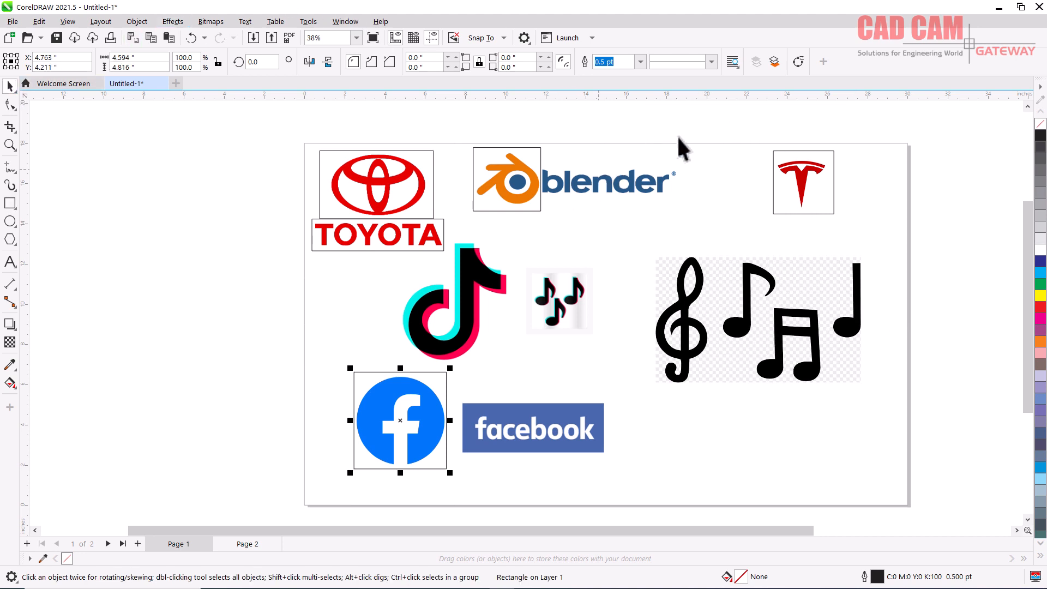
{"action": "left_click_drag", "start_coordinate": [608, 154], "coordinate": [317, 228]}
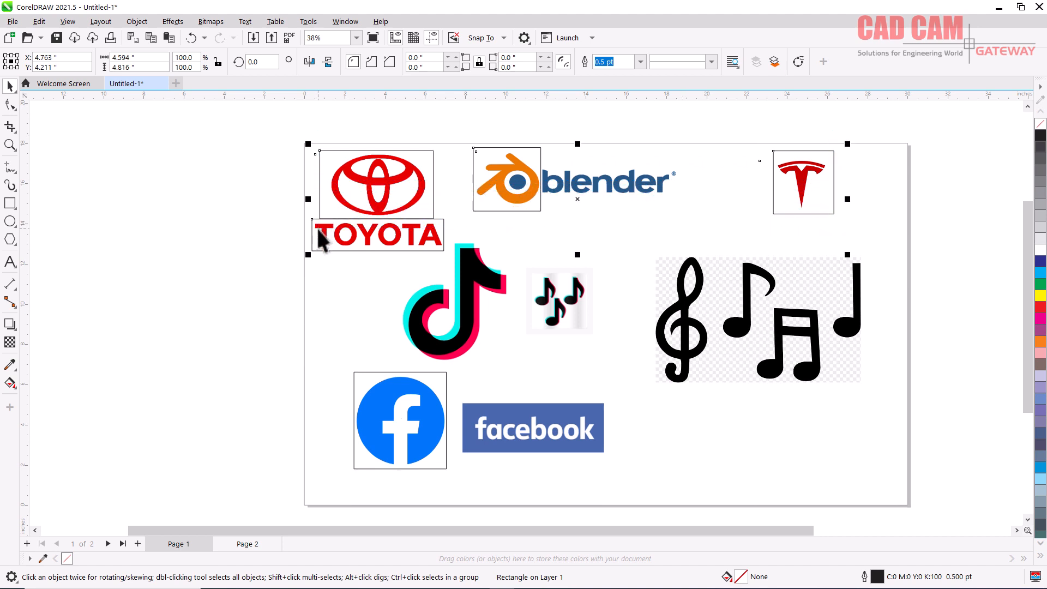
{"action": "key", "text": "Delete"}
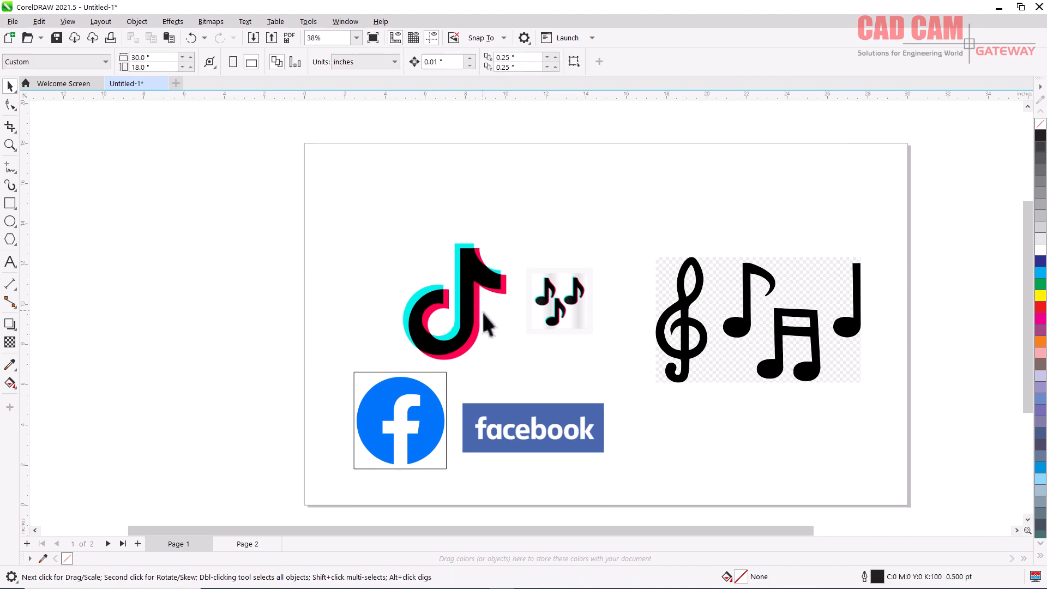
Step: Delete the round Facebook symbol, its surrounding rectangle and the facebook wordmark image
{"action": "left_click", "coordinate": [420, 408]}
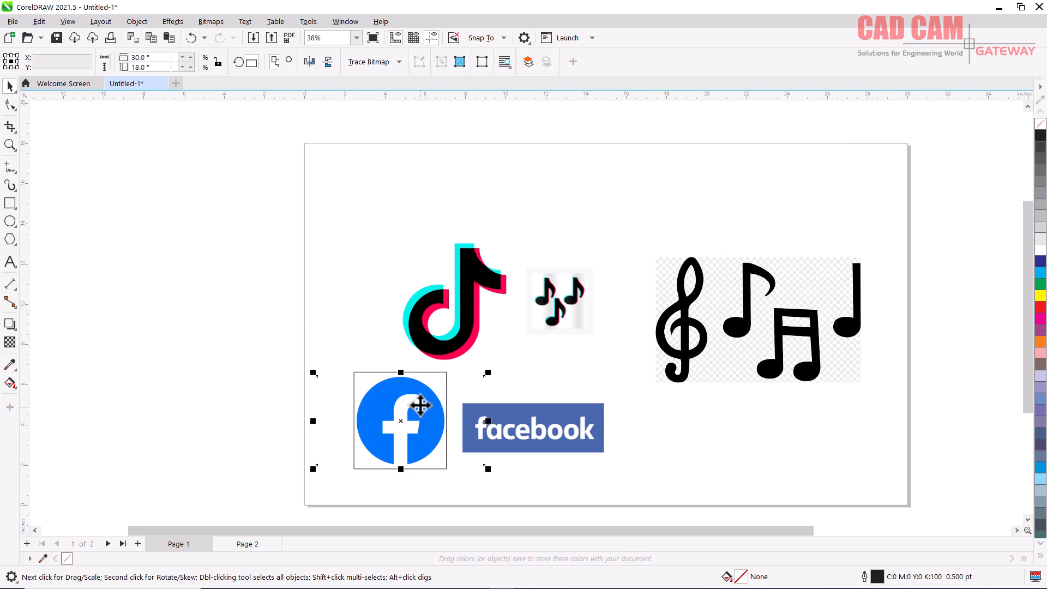
{"action": "key", "text": "Delete"}
{"action": "left_click_drag", "start_coordinate": [283, 359], "coordinate": [631, 498]}
{"action": "key", "text": "Delete"}
Step: Move the small three-note image away from the TikTok logo to above the treble clef picture, at about X 22.17 in, Y 14.52 in
{"action": "key", "text": "z"}
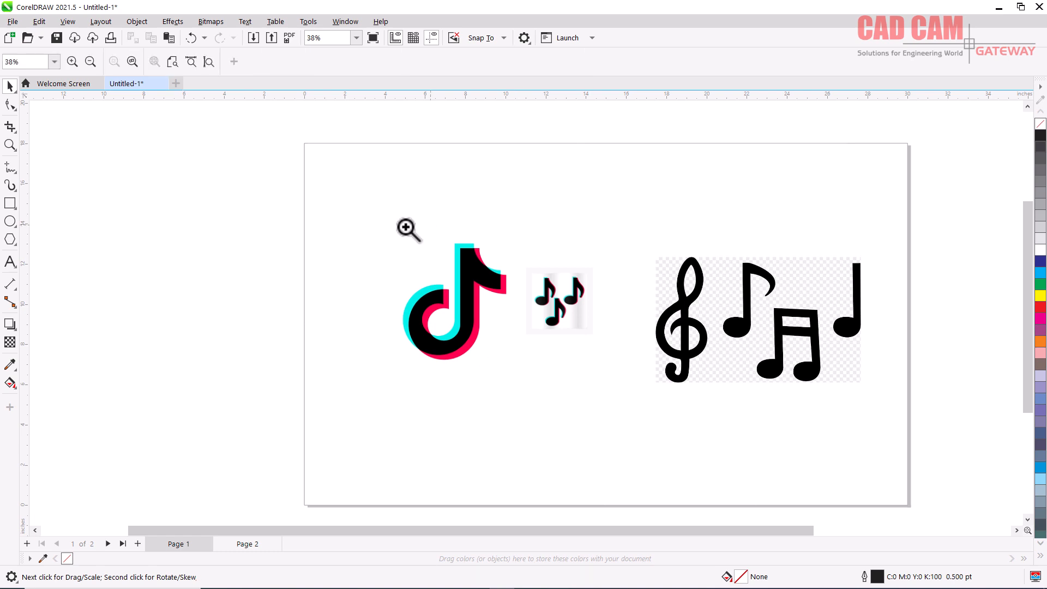
{"action": "left_click_drag", "start_coordinate": [393, 227], "coordinate": [864, 393]}
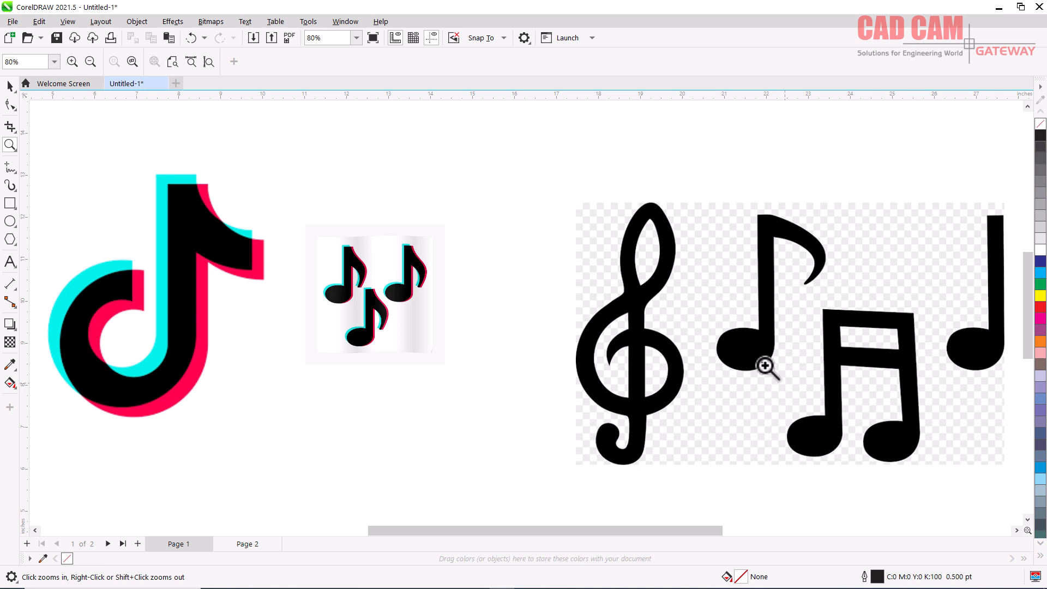
{"action": "left_click", "coordinate": [362, 291]}
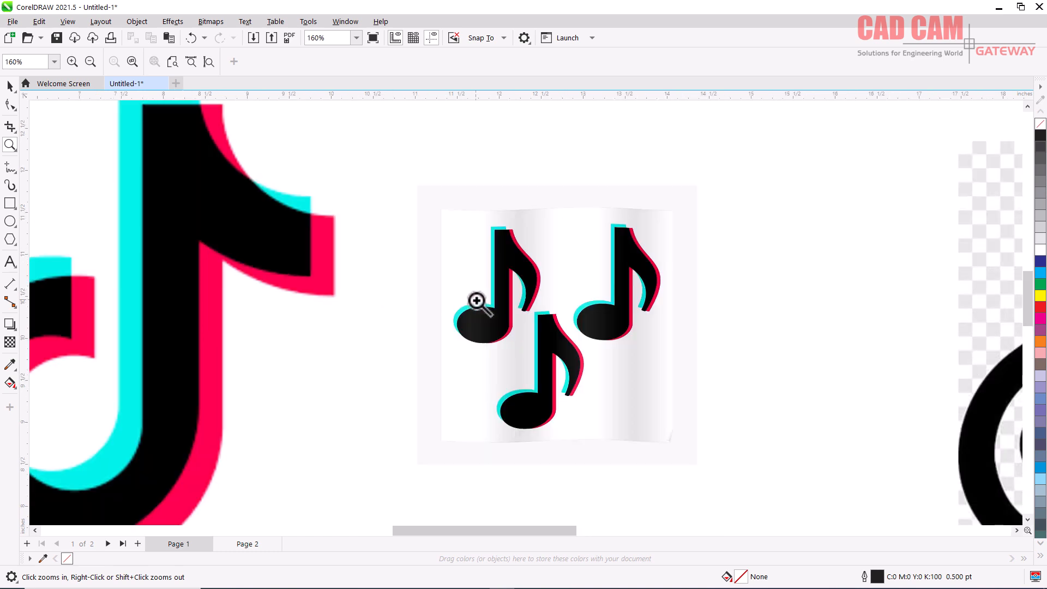
{"action": "right_click", "coordinate": [526, 308]}
{"action": "left_click", "coordinate": [10, 86]}
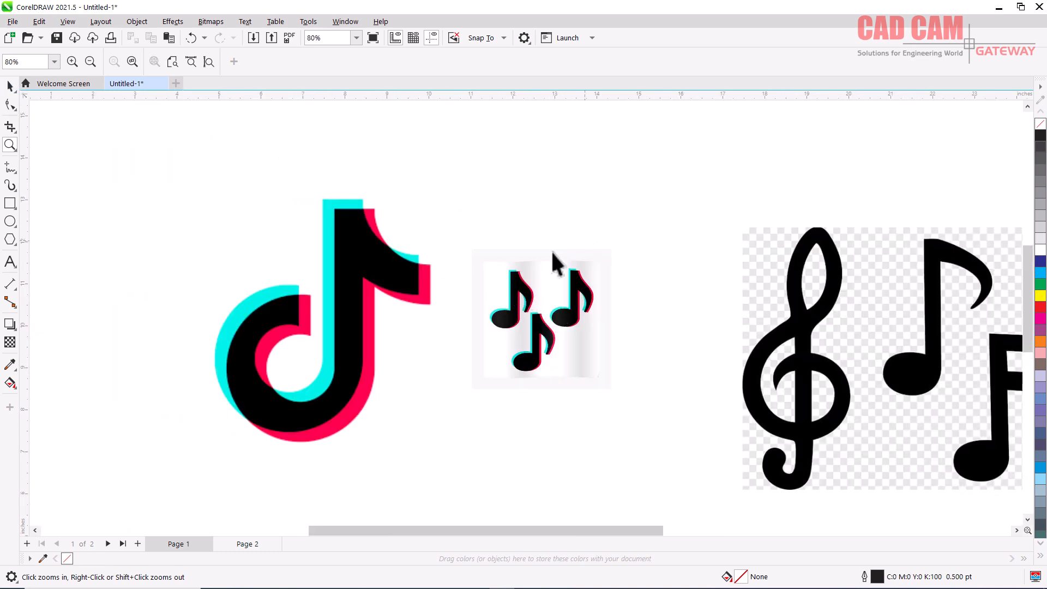
{"action": "left_click", "coordinate": [538, 304]}
{"action": "left_click_drag", "start_coordinate": [537, 304], "coordinate": [942, 142]}
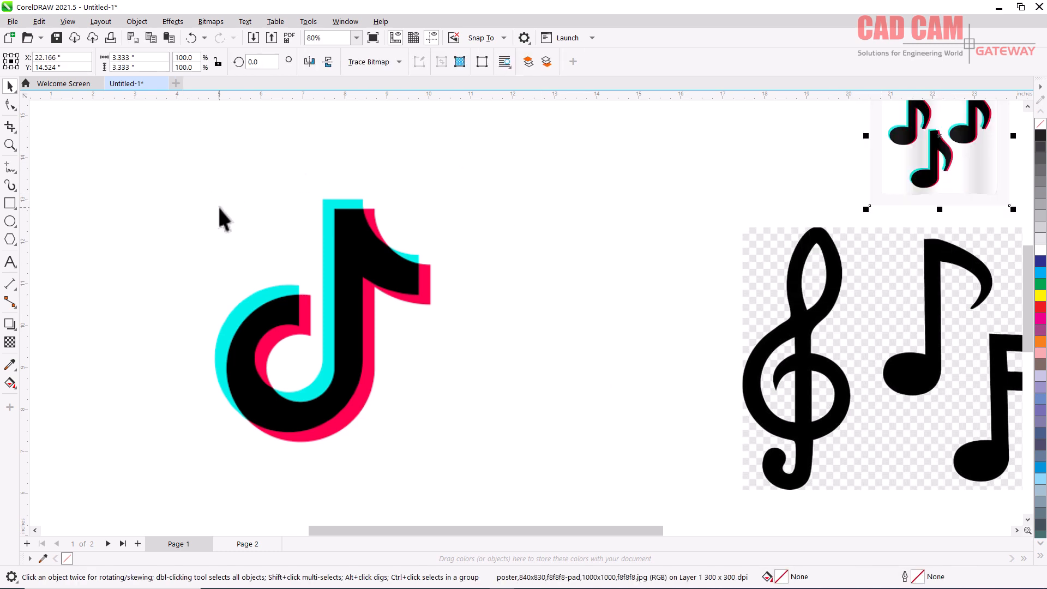
Step: Add the text "Douyin" in Arial to the left of the TikTok logo and enlarge it to about 64 pt
{"action": "key", "text": "z"}
{"action": "left_click_drag", "start_coordinate": [145, 161], "coordinate": [504, 482]}
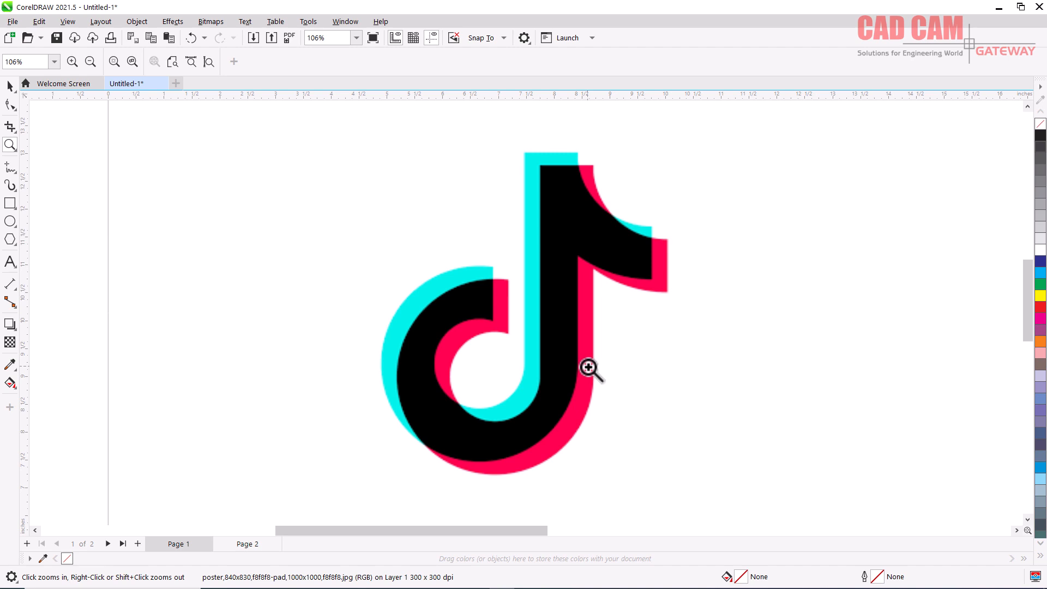
{"action": "left_click", "coordinate": [10, 262]}
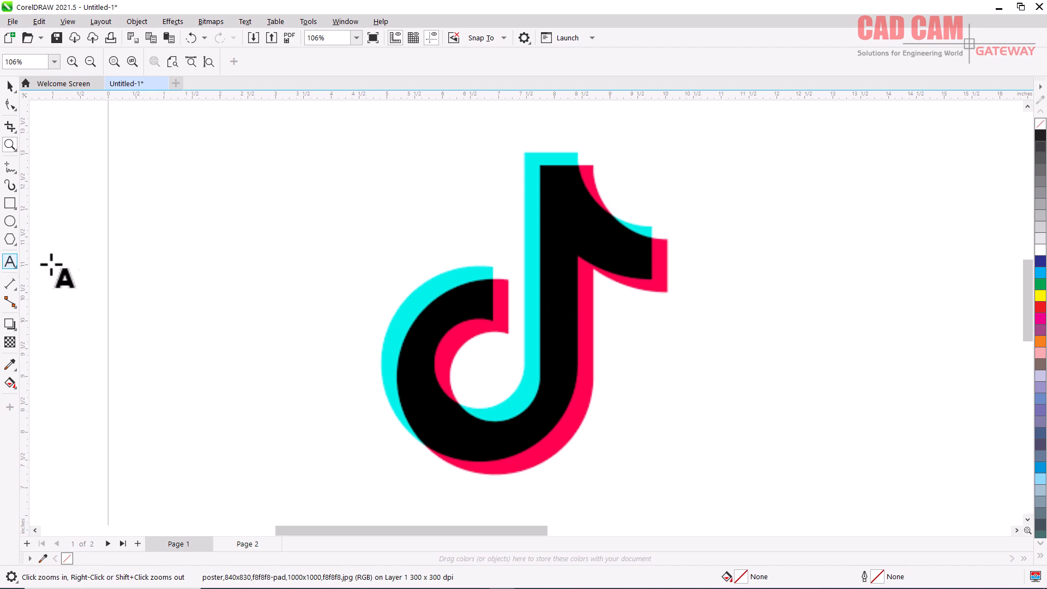
{"action": "left_click", "coordinate": [226, 277]}
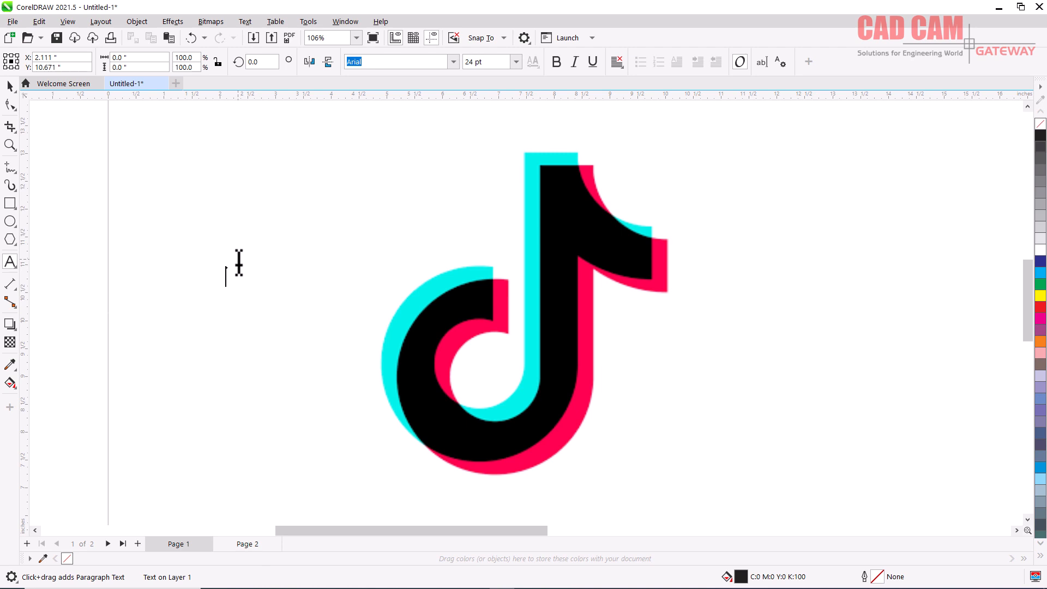
{"action": "type", "text": "Douyin"}
{"action": "key", "text": "ctrl+space"}
{"action": "left_click_drag", "start_coordinate": [288, 266], "coordinate": [378, 204]}
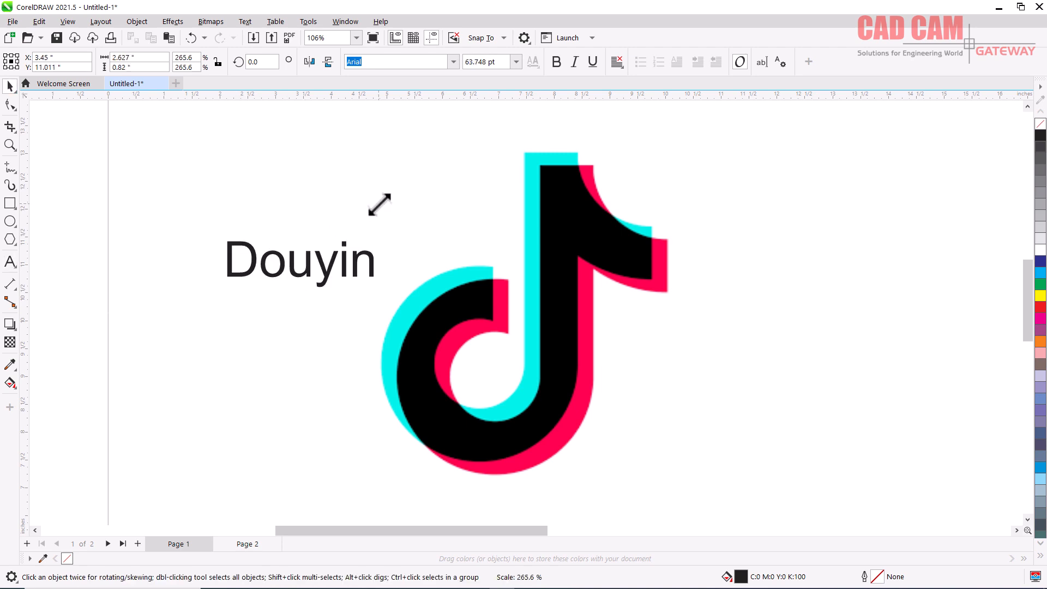
Step: Move the Douyin text to about X 2.29 in, Y 12.33 in and change its initial letter to a lowercase d
{"action": "left_click_drag", "start_coordinate": [327, 267], "coordinate": [269, 215]}
{"action": "double_click", "coordinate": [186, 191]}
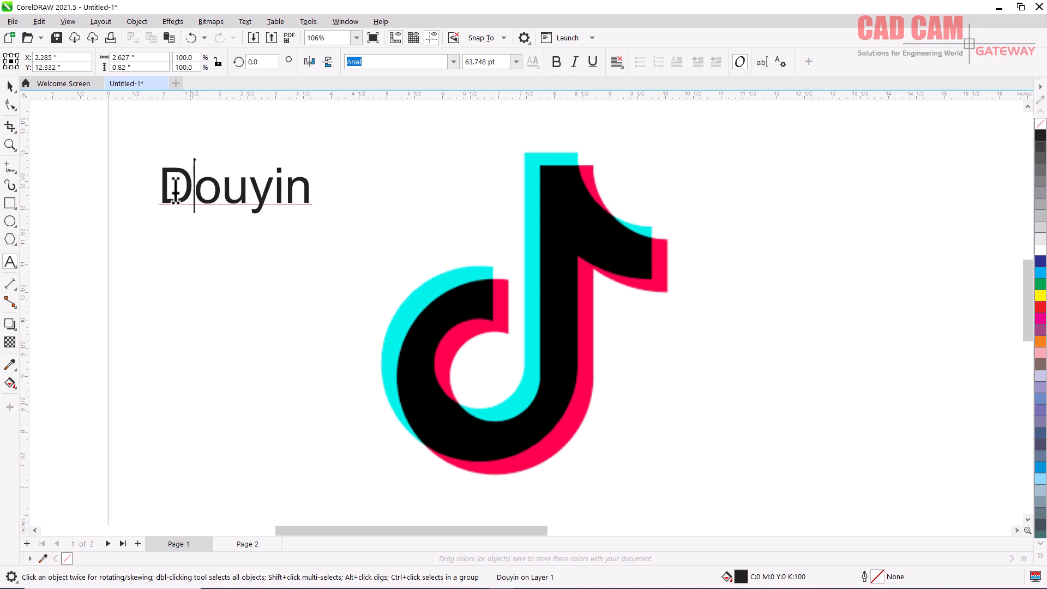
{"action": "left_click_drag", "start_coordinate": [181, 191], "coordinate": [179, 197]}
{"action": "type", "text": "d"}
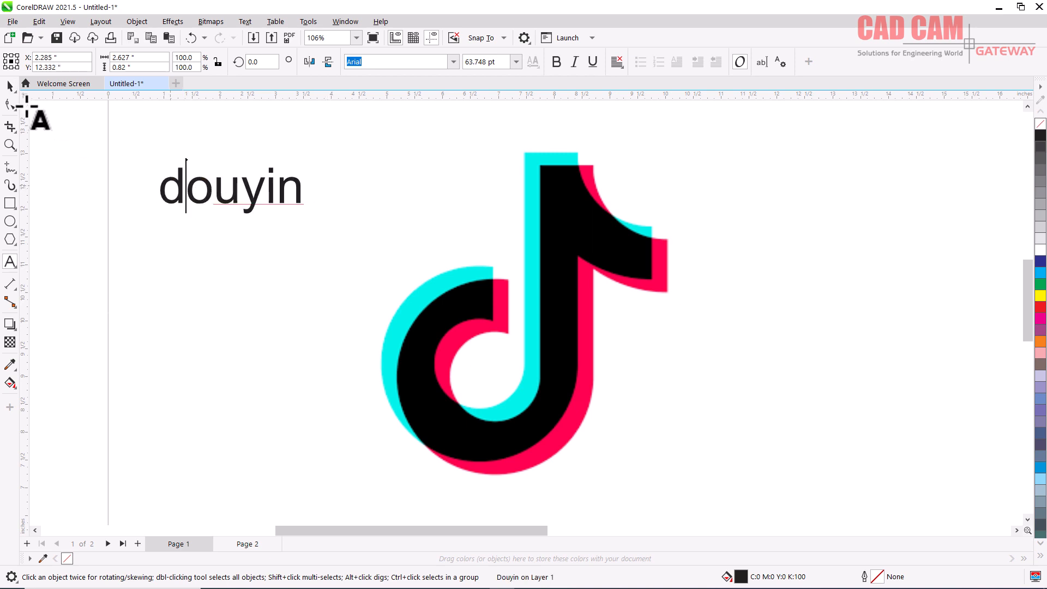
{"action": "left_click", "coordinate": [10, 86]}
{"action": "left_click", "coordinate": [83, 156]}
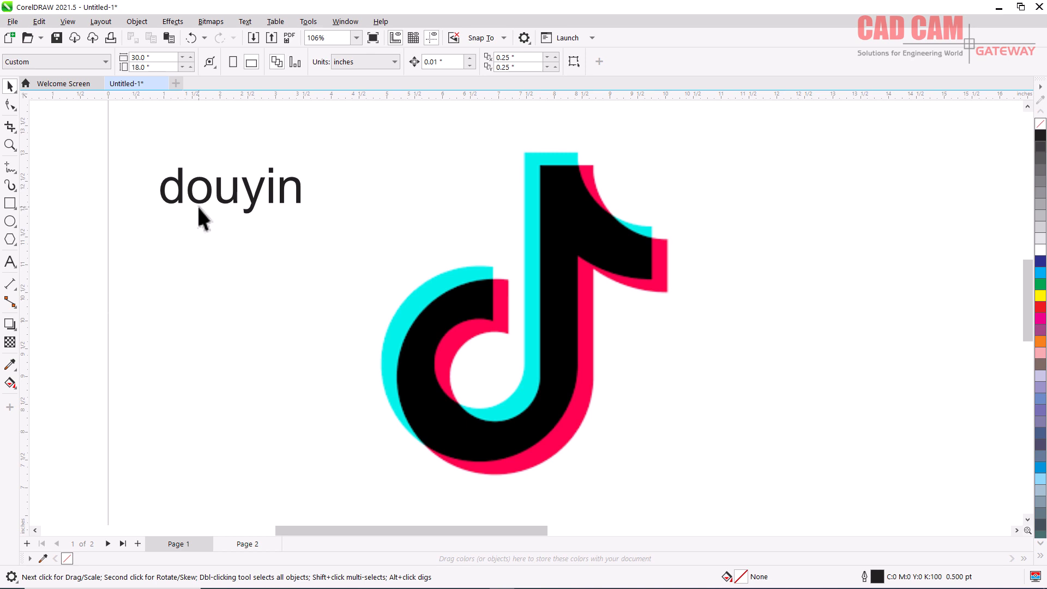
Step: Enlarge the three-note image to about 6.66 in square beside the TikTok logo and raise the douyin text to about Y 14.38 in
{"action": "scroll", "coordinate": [374, 263], "scroll_direction": "down", "scroll_amount": 2}
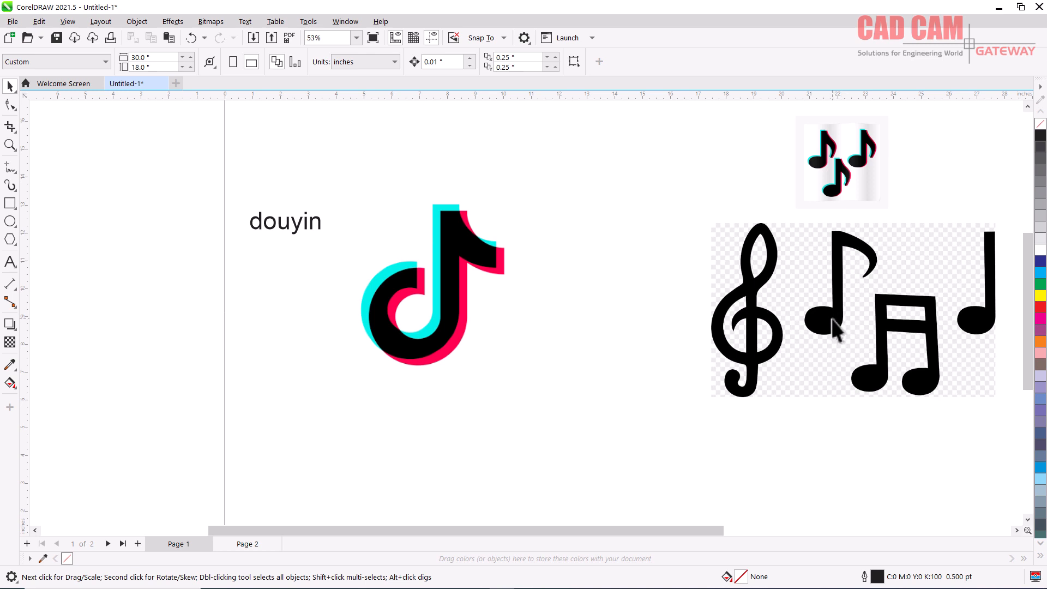
{"action": "left_click", "coordinate": [846, 163]}
{"action": "left_click_drag", "start_coordinate": [851, 171], "coordinate": [610, 264]}
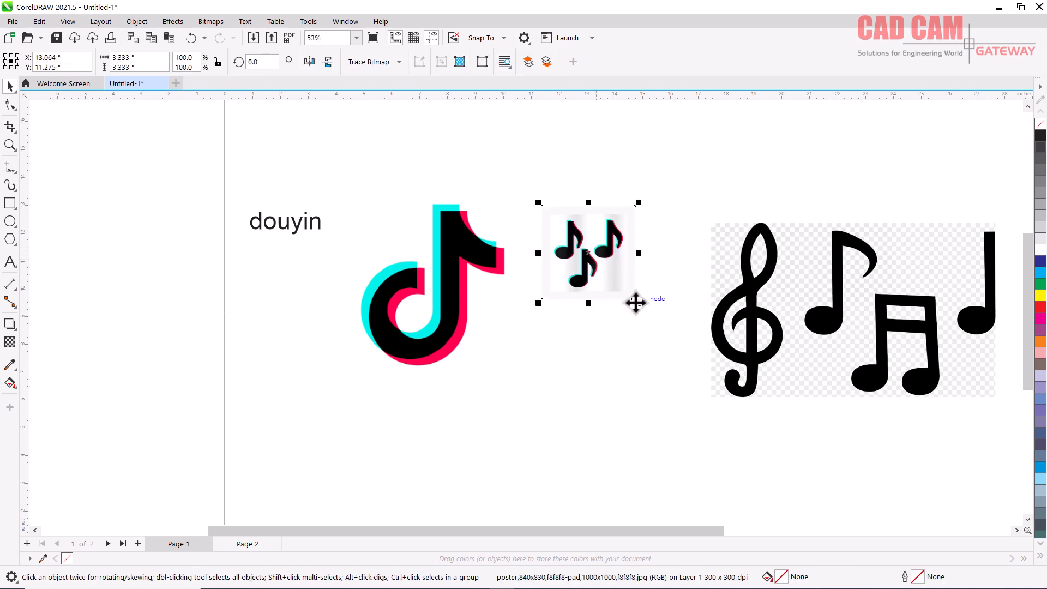
{"action": "left_click_drag", "start_coordinate": [638, 303], "coordinate": [733, 446]}
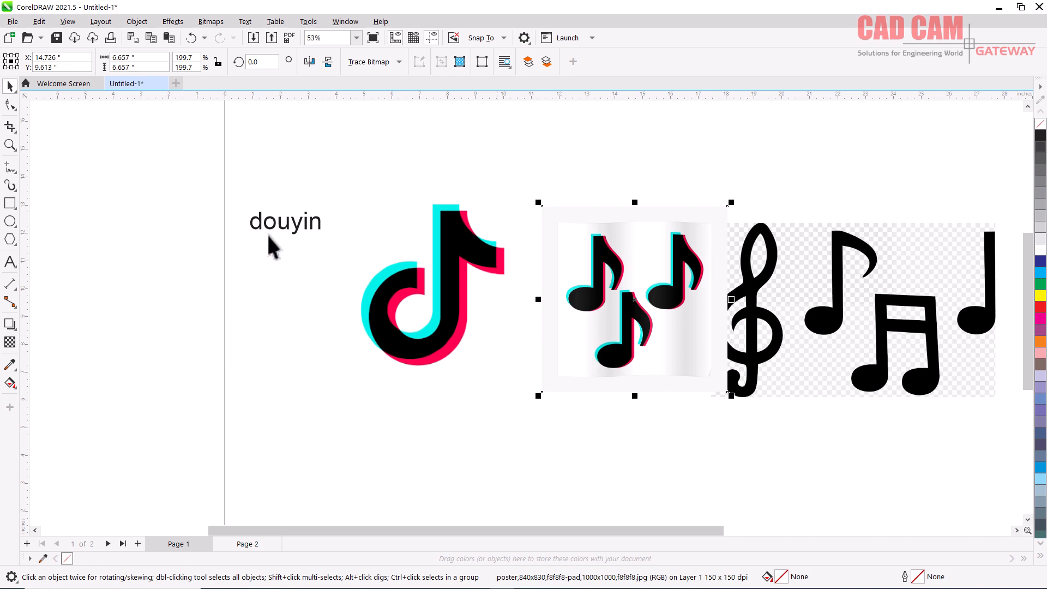
{"action": "left_click_drag", "start_coordinate": [287, 226], "coordinate": [310, 173]}
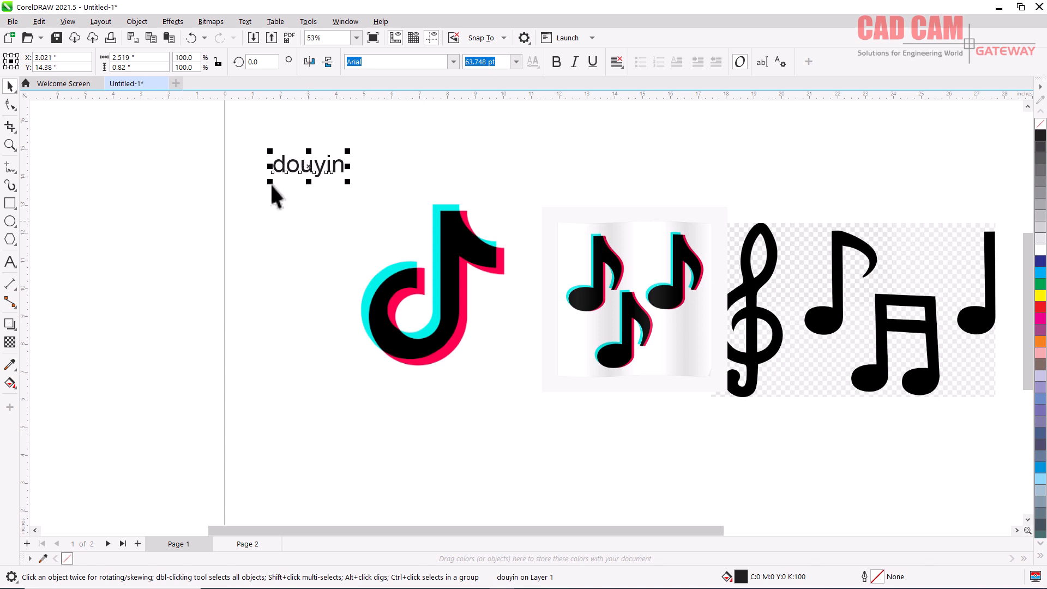
{"action": "left_click", "coordinate": [197, 163]}
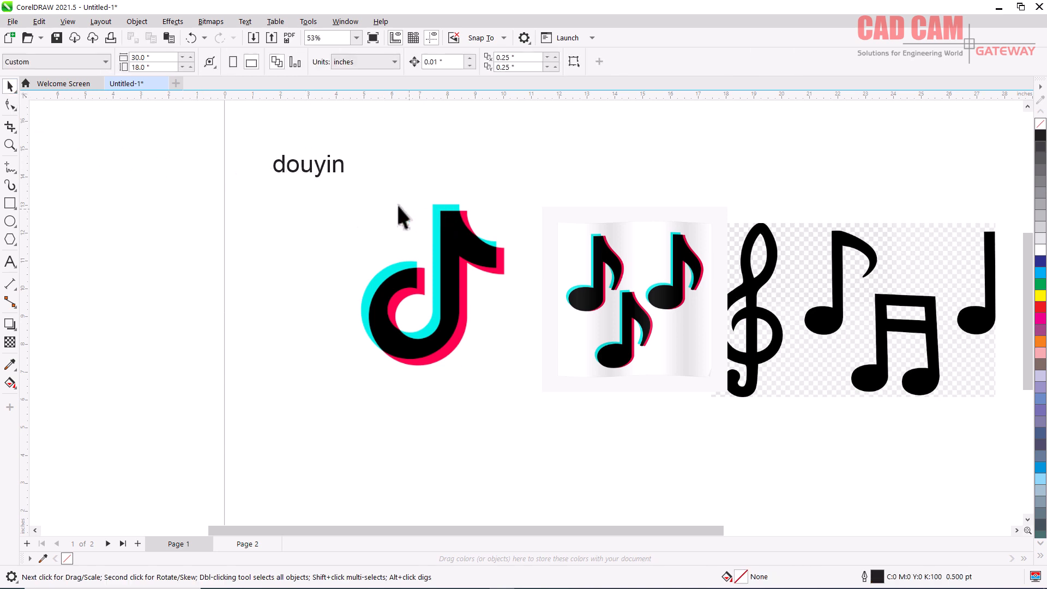
Step: Delete the douyin text, the TikTok logo and both music-note images from the page
{"action": "scroll", "coordinate": [368, 192], "scroll_direction": "up", "scroll_amount": 2}
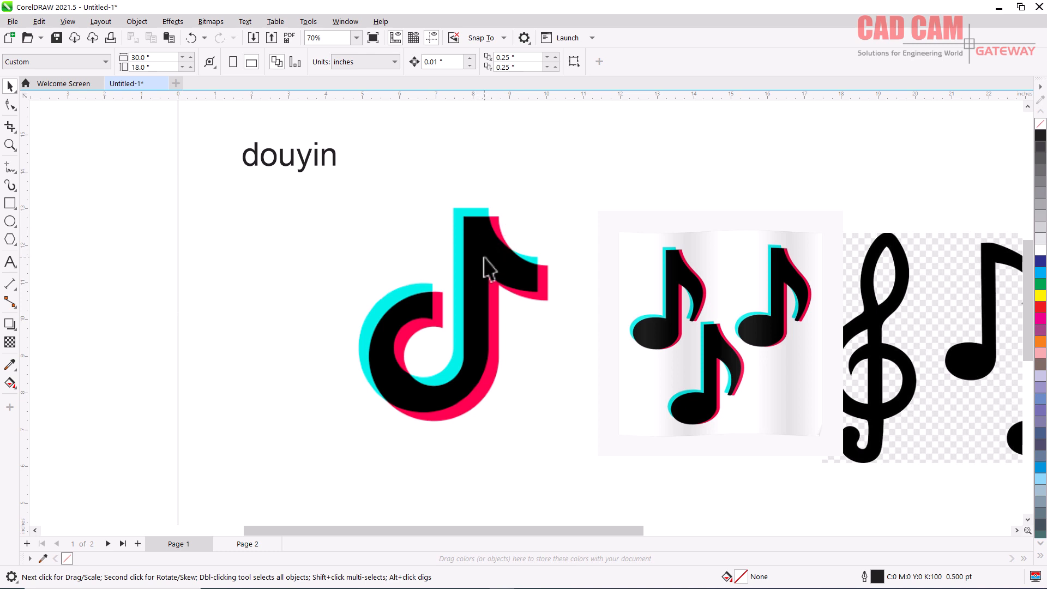
{"action": "scroll", "coordinate": [490, 269], "scroll_direction": "down", "scroll_amount": 4}
{"action": "scroll", "coordinate": [506, 291], "scroll_direction": "up", "scroll_amount": 1}
{"action": "scroll", "coordinate": [506, 289], "scroll_direction": "up", "scroll_amount": 1}
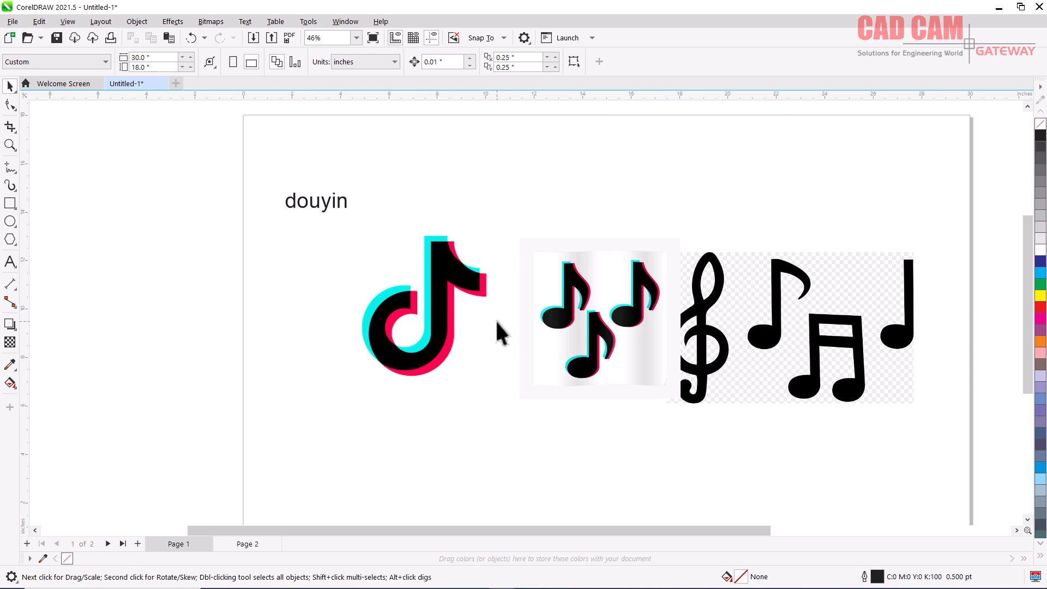
{"action": "scroll", "coordinate": [403, 322], "scroll_direction": "down", "scroll_amount": 1}
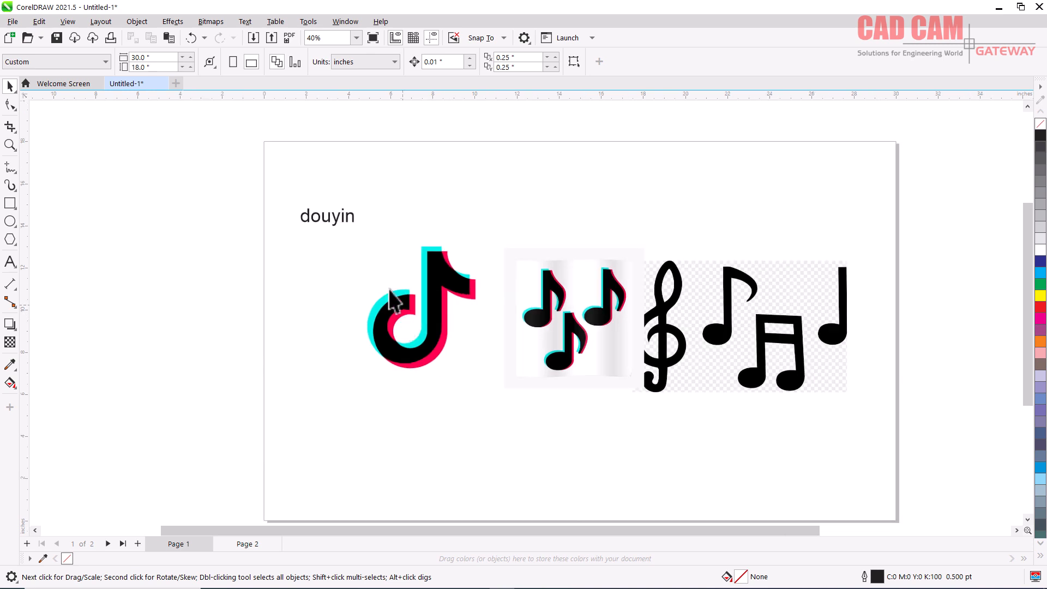
{"action": "left_click_drag", "start_coordinate": [295, 189], "coordinate": [858, 437]}
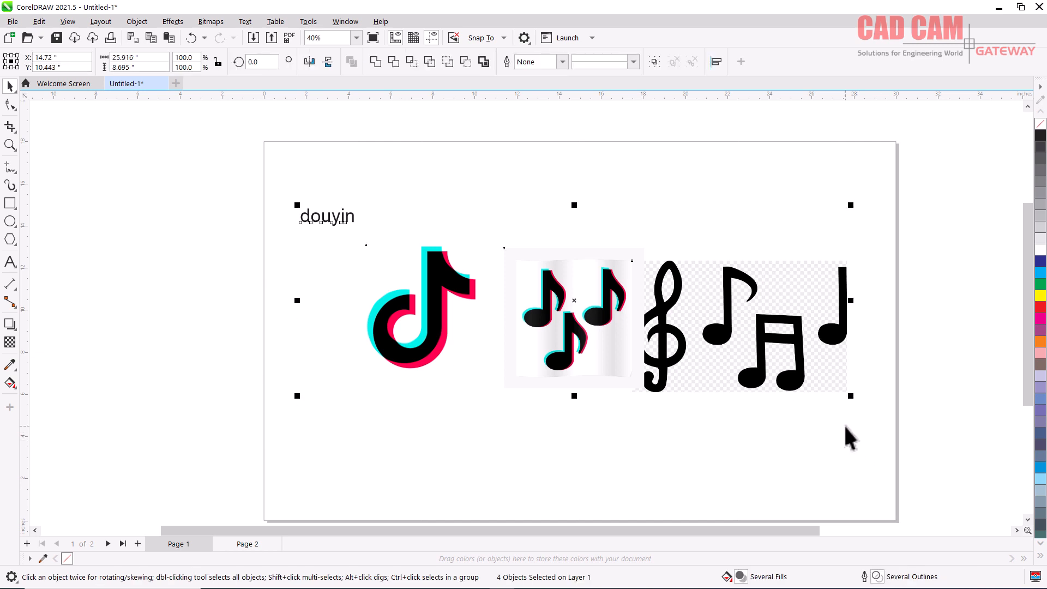
{"action": "key", "text": "Delete"}
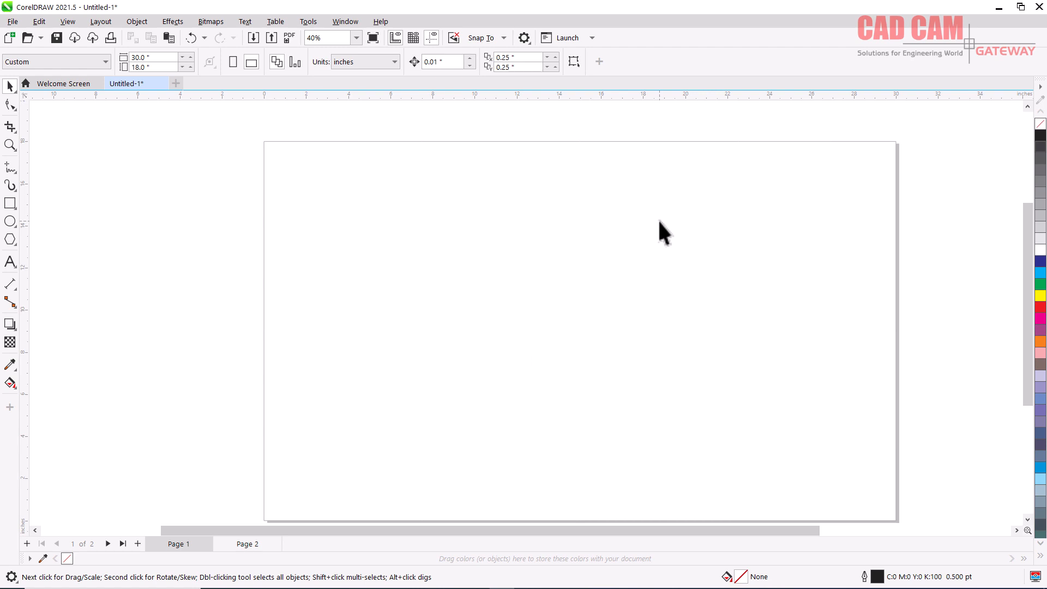
Step: Paste the red Toyota logo onto the page and lock it in place
{"action": "key", "text": "ctrl+v"}
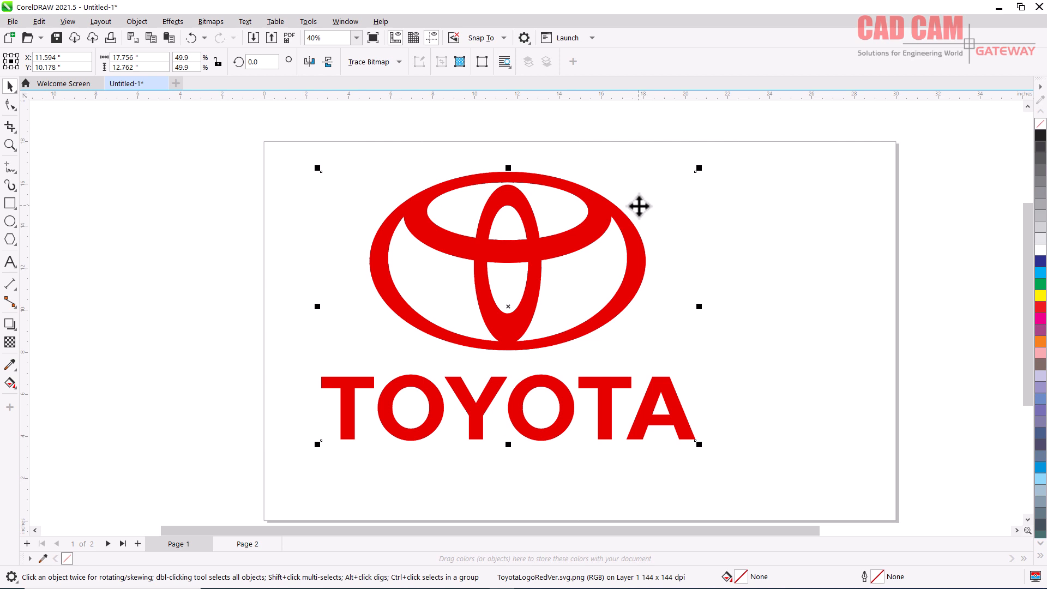
{"action": "right_click", "coordinate": [501, 221]}
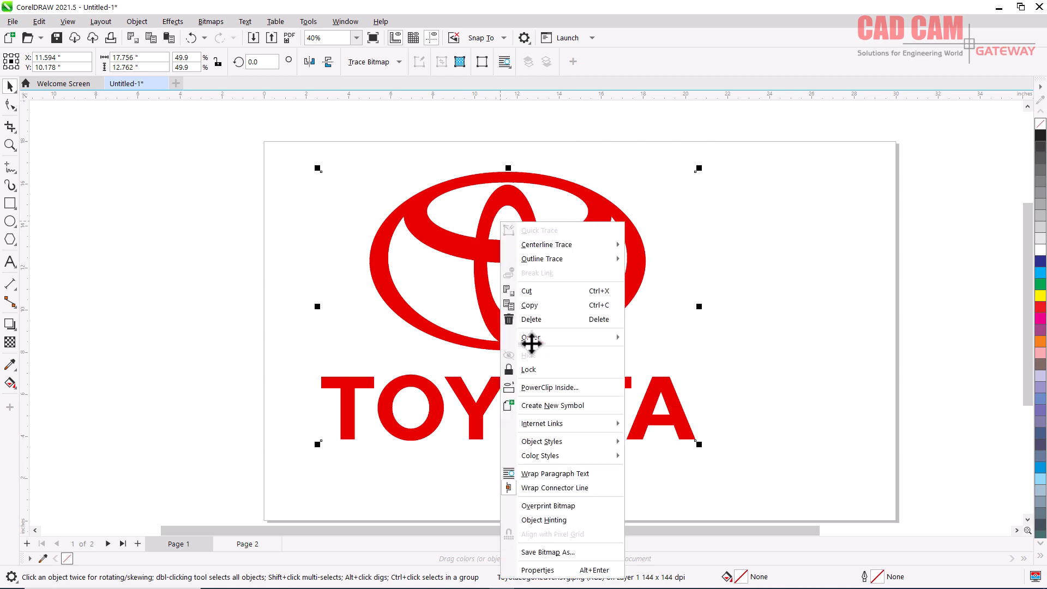
{"action": "left_click", "coordinate": [527, 369]}
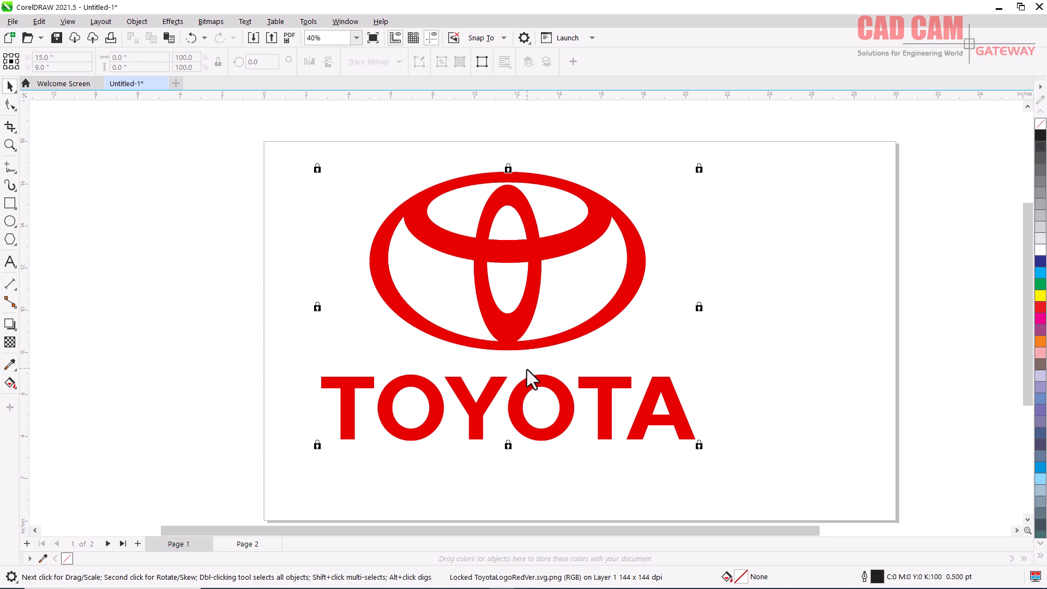
Step: Place a horizontal guideline at Y 12.251 in and a vertical one at X 11.602 in, crossing at the Toyota emblem's centre
{"action": "key", "text": "F2"}
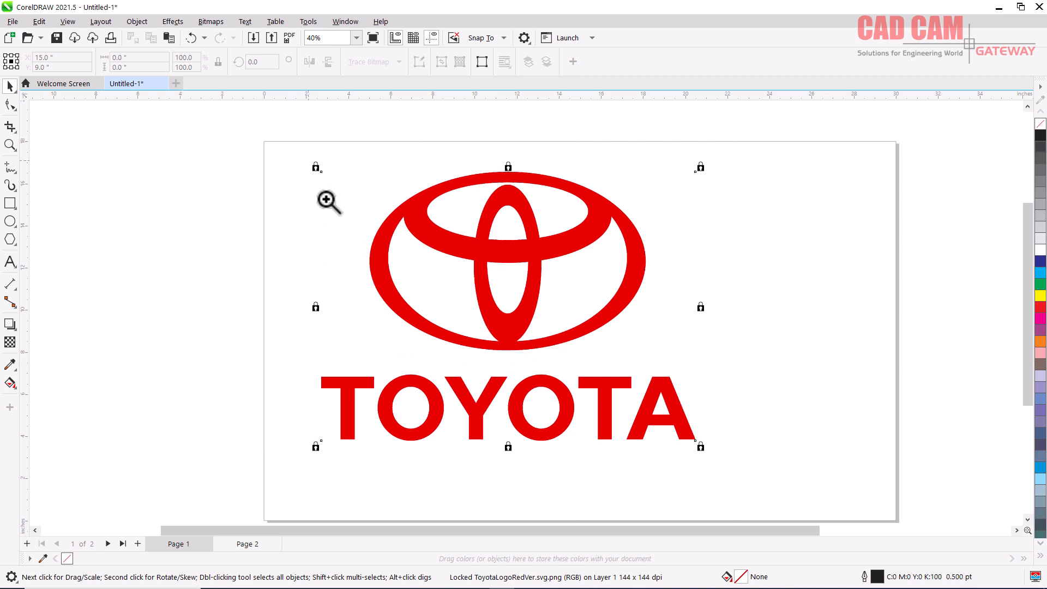
{"action": "left_click", "coordinate": [700, 451]}
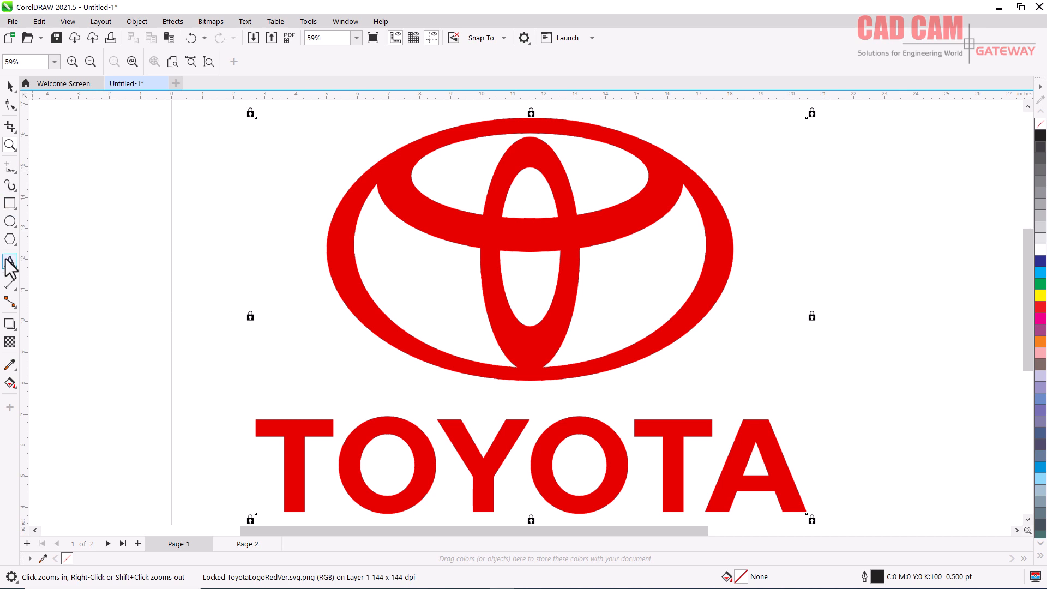
{"action": "left_click", "coordinate": [10, 222]}
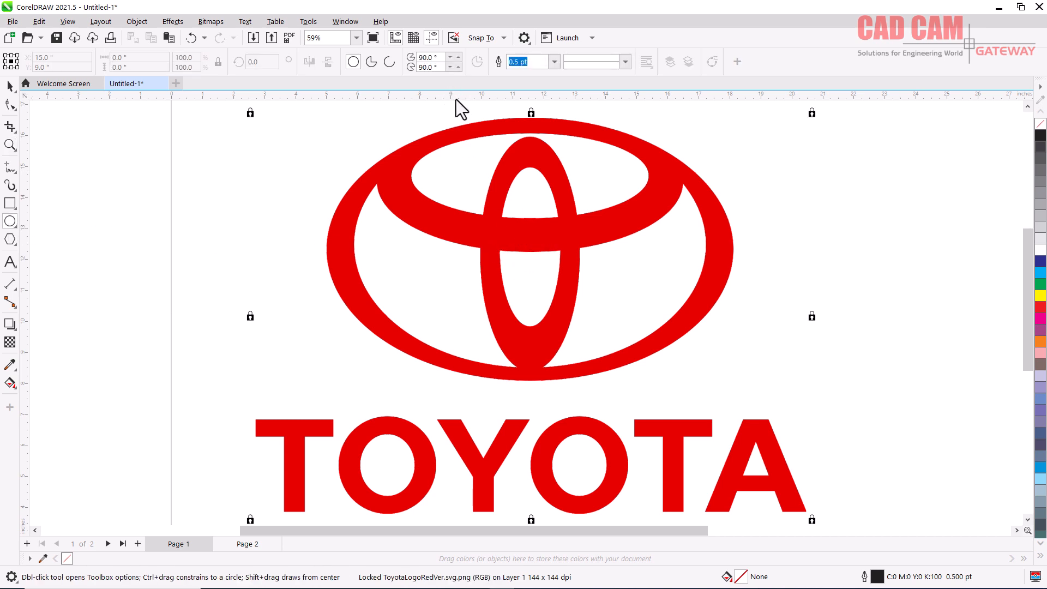
{"action": "left_click_drag", "start_coordinate": [455, 96], "coordinate": [521, 251]}
{"action": "left_click_drag", "start_coordinate": [522, 251], "coordinate": [525, 253]}
{"action": "left_click", "coordinate": [526, 252]}
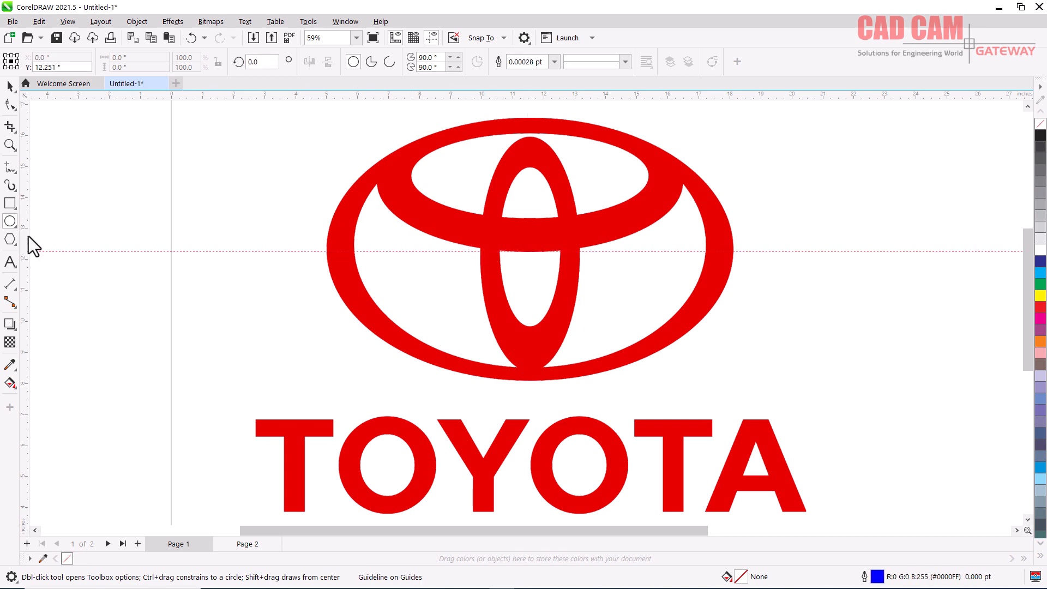
{"action": "left_click_drag", "start_coordinate": [352, 232], "coordinate": [532, 176]}
{"action": "left_click_drag", "start_coordinate": [532, 176], "coordinate": [532, 176]}
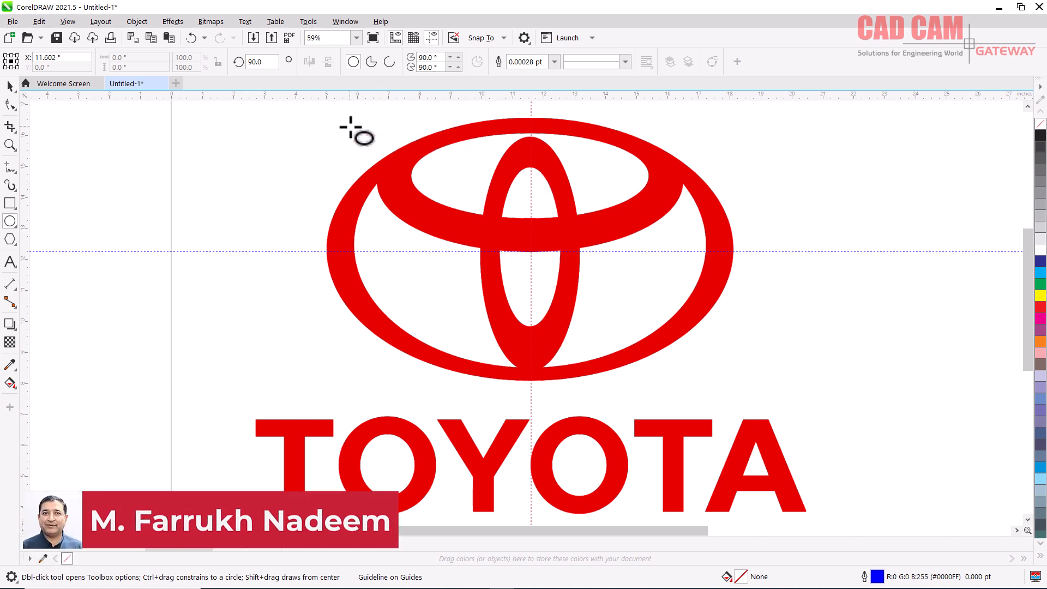
Step: Enable snapping to guidelines and draw an ellipse about 12.99 × 8.62 in from the guideline intersection over the emblem's outer ring
{"action": "key", "text": "z"}
{"action": "left_click_drag", "start_coordinate": [315, 115], "coordinate": [750, 385]}
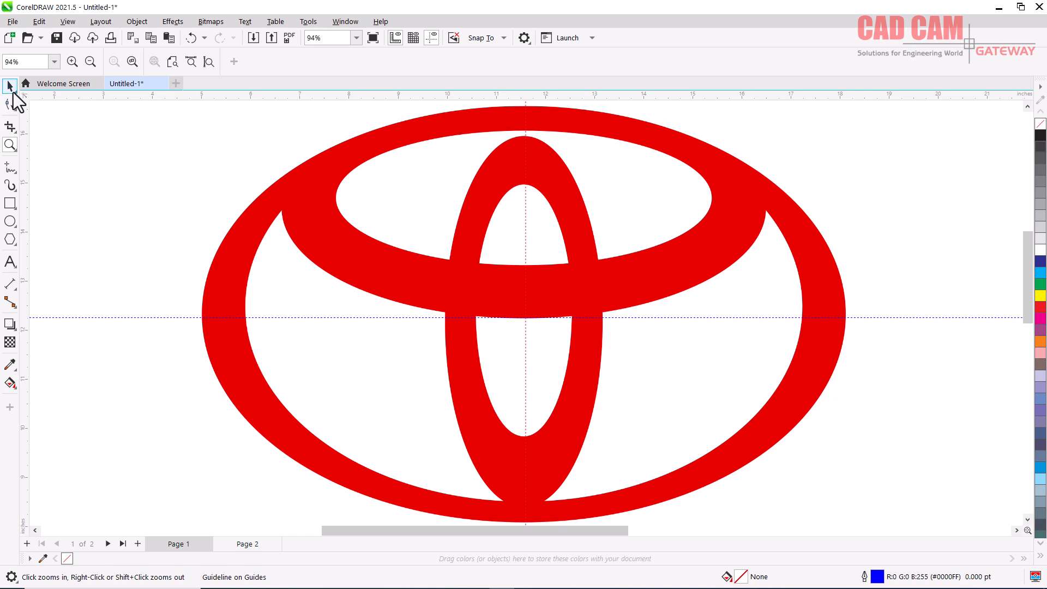
{"action": "left_click", "coordinate": [12, 221]}
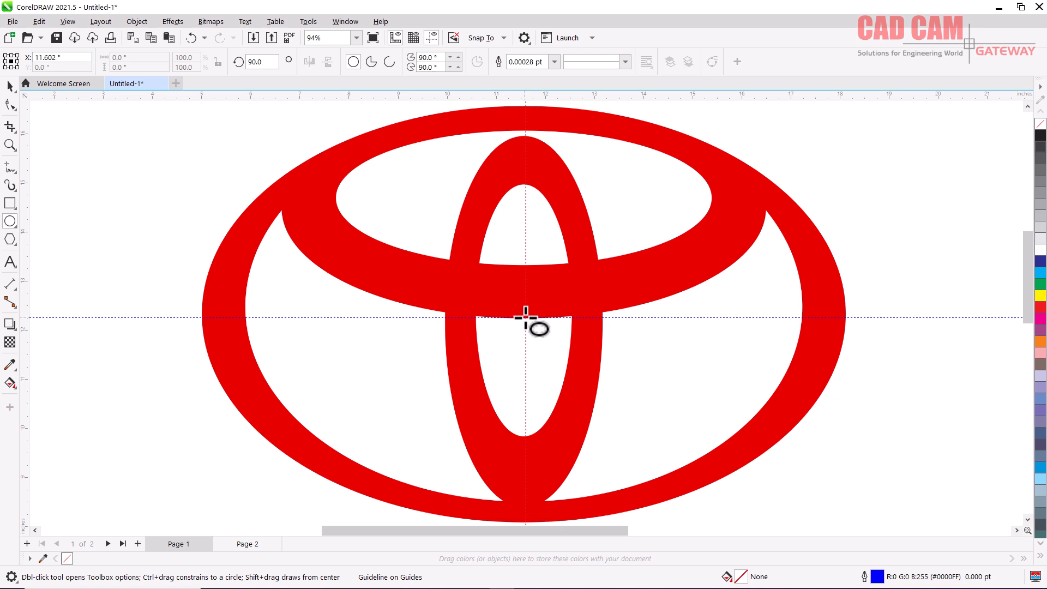
{"action": "mouse_move", "coordinate": [525, 316]}
{"action": "left_mouse_down"}
{"action": "mouse_move", "coordinate": [620, 252]}
{"action": "mouse_move", "coordinate": [715, 251]}
{"action": "mouse_move", "coordinate": [808, 206]}
{"action": "mouse_move", "coordinate": [808, 263]}
{"action": "mouse_move", "coordinate": [823, 187]}
{"action": "mouse_move", "coordinate": [526, 318]}
{"action": "left_mouse_up"}
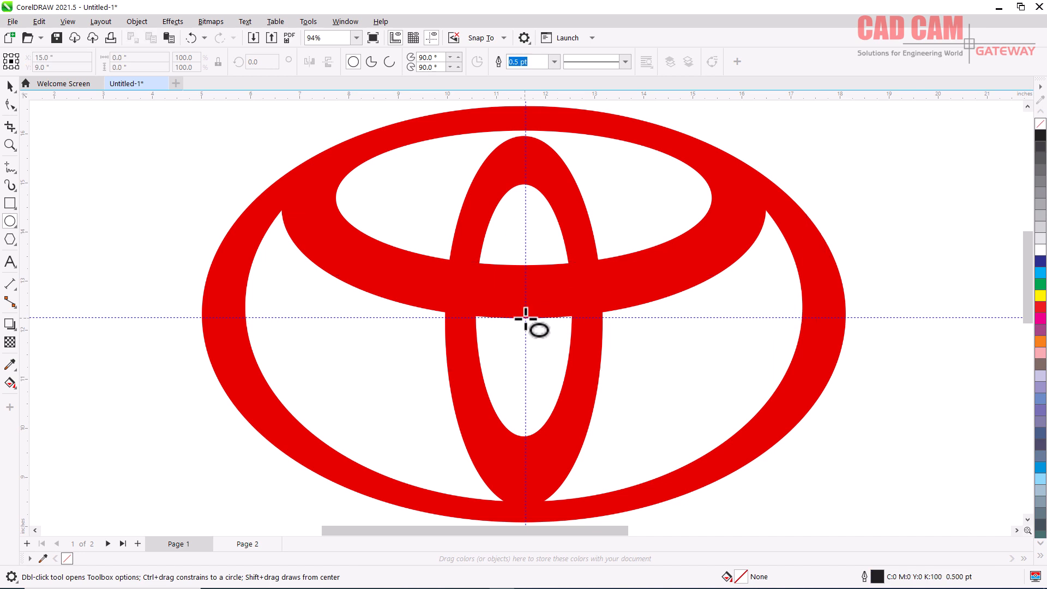
{"action": "left_click", "coordinate": [500, 39]}
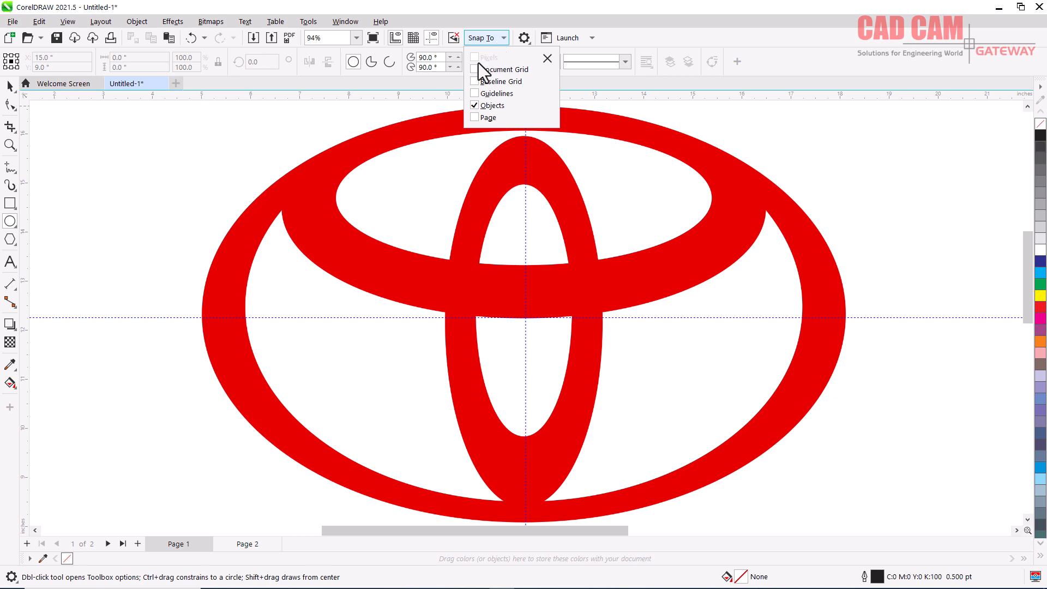
{"action": "left_click", "coordinate": [475, 94]}
{"action": "left_click", "coordinate": [706, 17]}
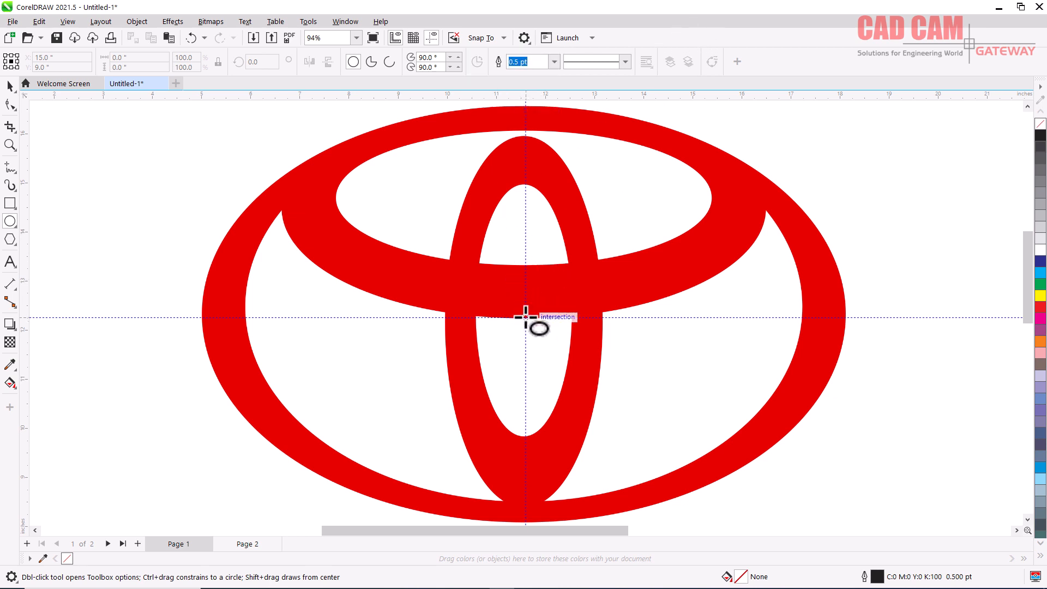
{"action": "mouse_move", "coordinate": [526, 317]}
{"action": "left_mouse_down"}
{"action": "mouse_move", "coordinate": [692, 211]}
{"action": "mouse_move", "coordinate": [848, 156]}
{"action": "mouse_move", "coordinate": [846, 108]}
{"action": "left_mouse_up"}
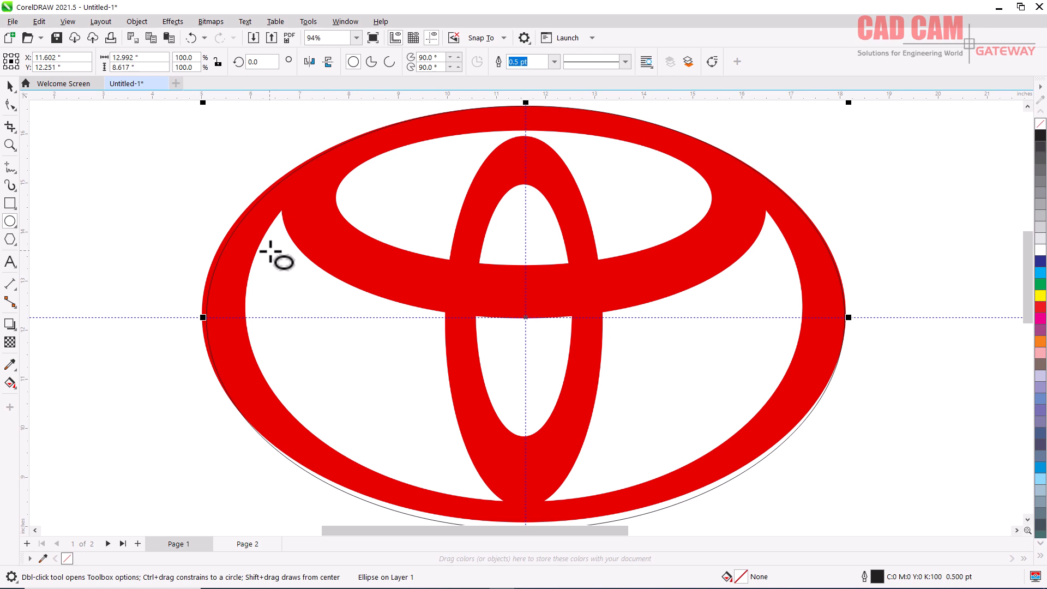
Step: Stretch the ellipse's left side out to the emblem's left outer edge, making it about 13.09 in wide
{"action": "left_click", "coordinate": [9, 86]}
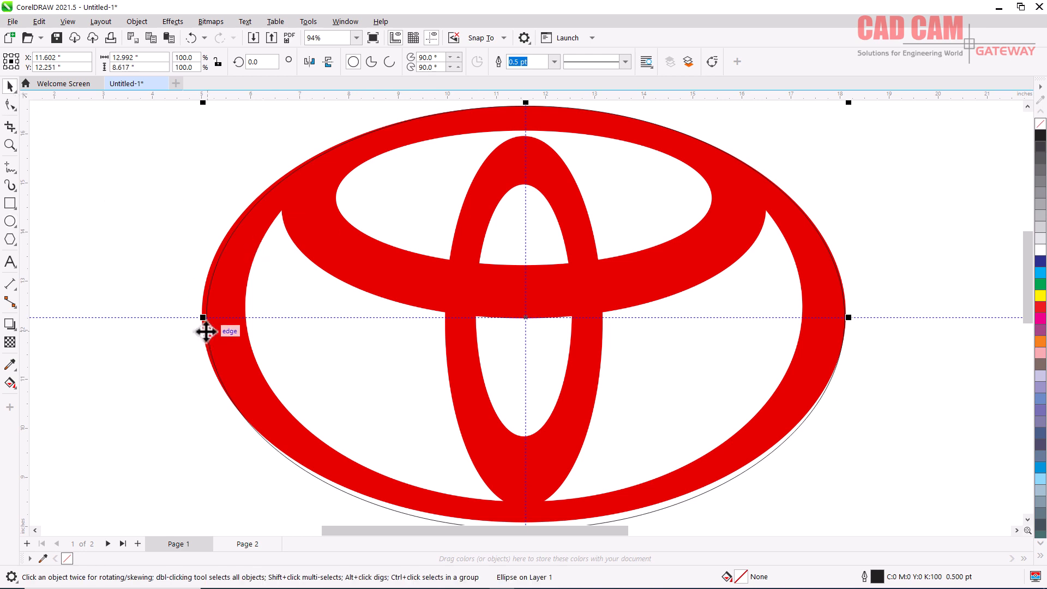
{"action": "key", "text": "z"}
{"action": "left_click_drag", "start_coordinate": [184, 303], "coordinate": [242, 340]}
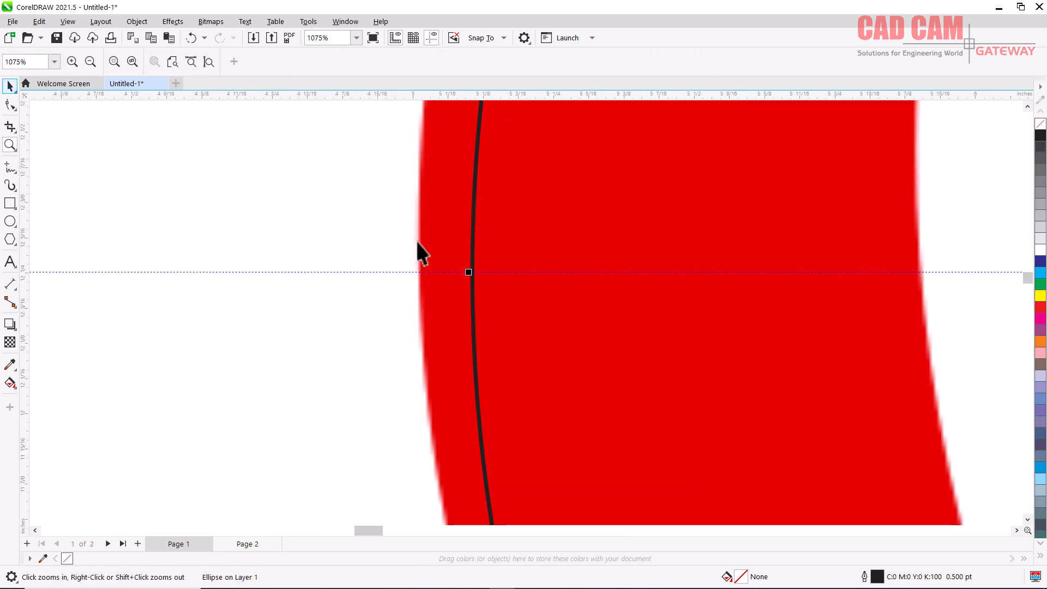
{"action": "key", "text": "space"}
{"action": "left_click_drag", "start_coordinate": [465, 271], "coordinate": [411, 273]}
{"action": "scroll", "coordinate": [350, 273], "scroll_direction": "down", "scroll_amount": 4}
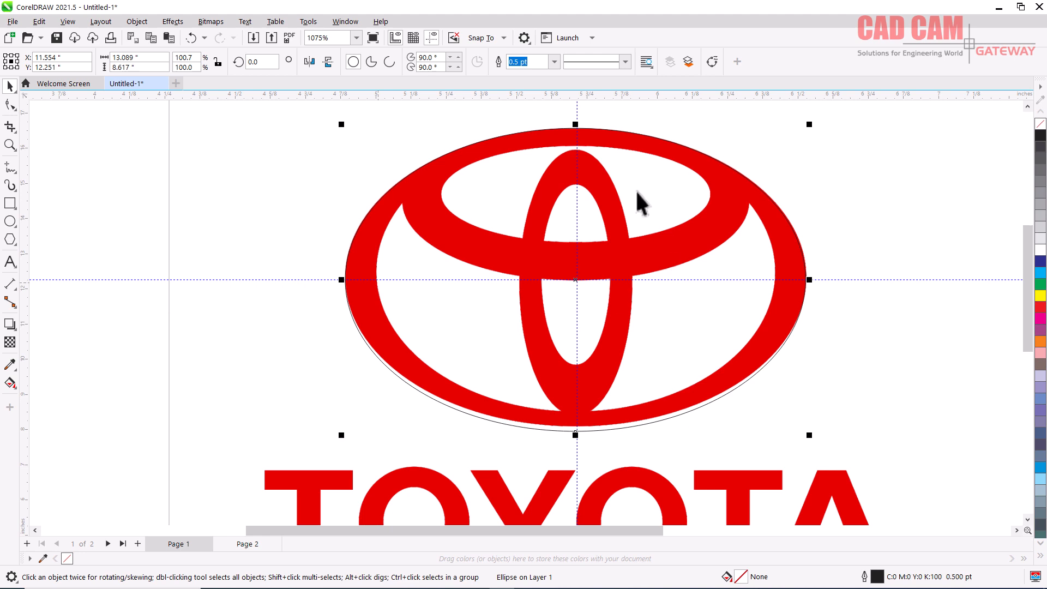
Step: Raise the outer ellipse's lower side to the emblem's bottom edge, making the ellipse about 8.48 in high
{"action": "key", "text": "space"}
{"action": "left_click", "coordinate": [590, 133]}
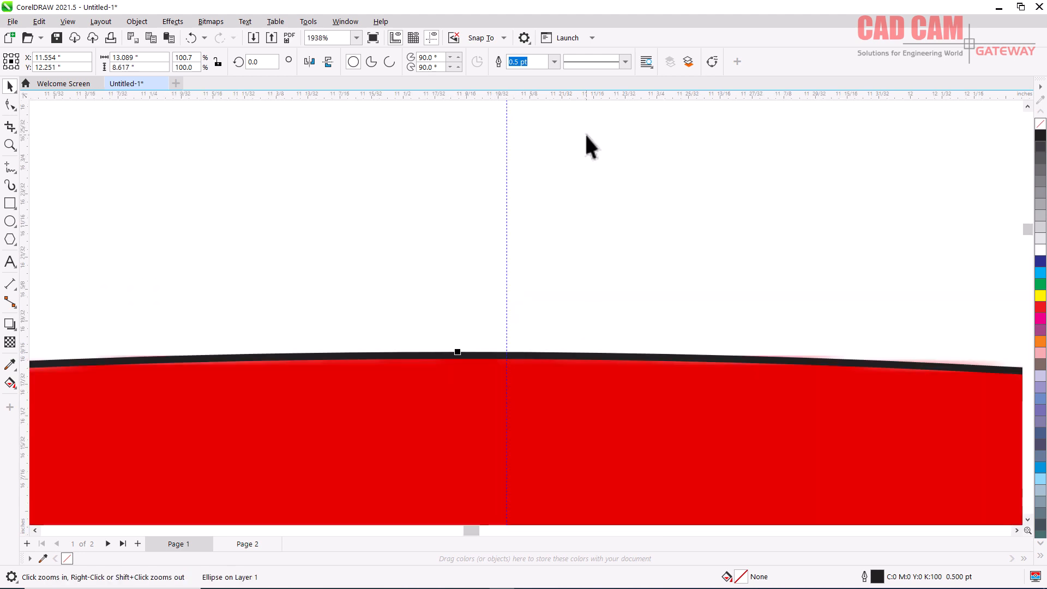
{"action": "scroll", "coordinate": [585, 133], "scroll_direction": "down", "scroll_amount": 3}
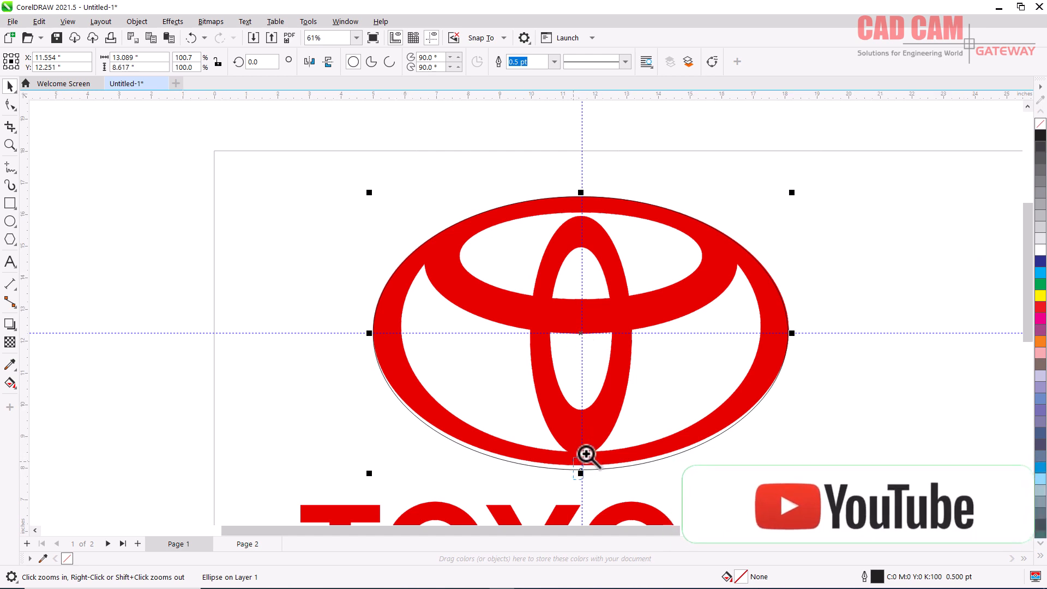
{"action": "left_click", "coordinate": [584, 453]}
{"action": "left_click_drag", "start_coordinate": [542, 387], "coordinate": [539, 322]}
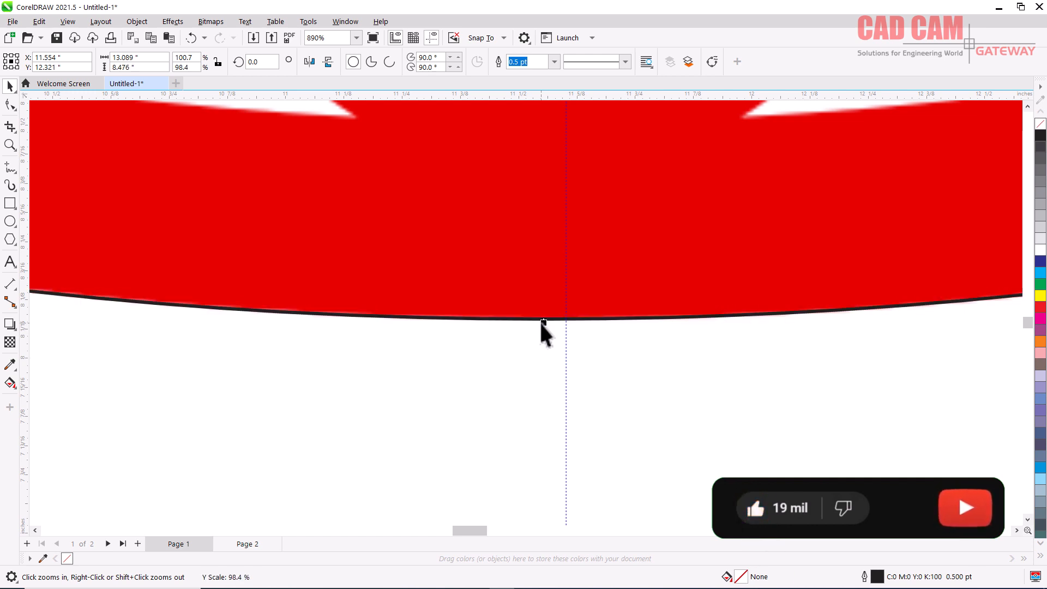
{"action": "scroll", "coordinate": [548, 351], "scroll_direction": "down", "scroll_amount": 2}
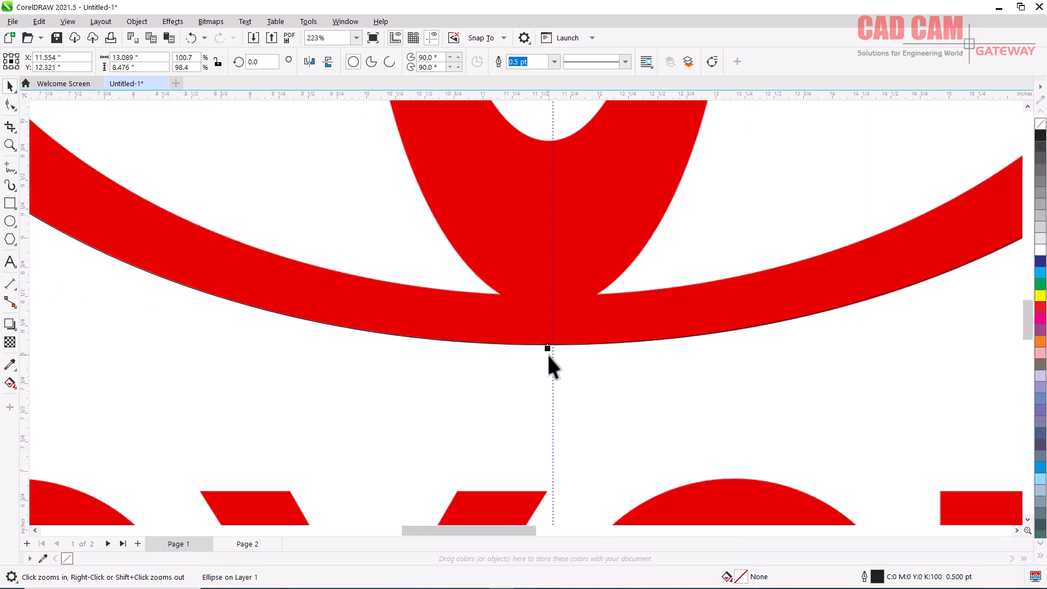
Step: Copy the outer ellipse scaled down to about 9.86 × 4.31 in, fitting the outer edge of the emblem's upper horizontal ring
{"action": "scroll", "coordinate": [548, 355], "scroll_direction": "down", "scroll_amount": 2}
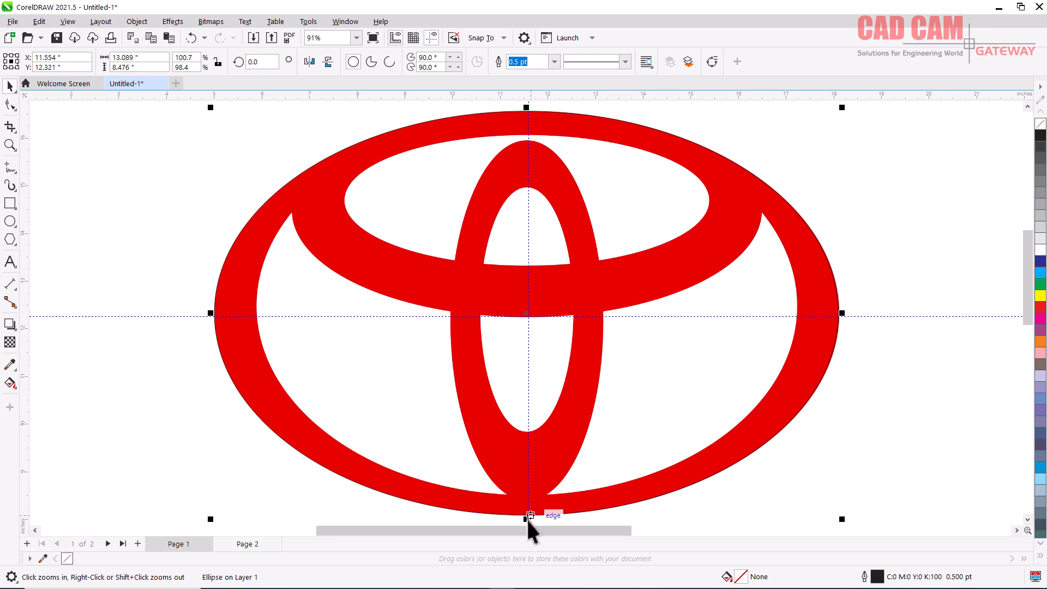
{"action": "left_click_drag", "start_coordinate": [527, 519], "coordinate": [529, 320]}
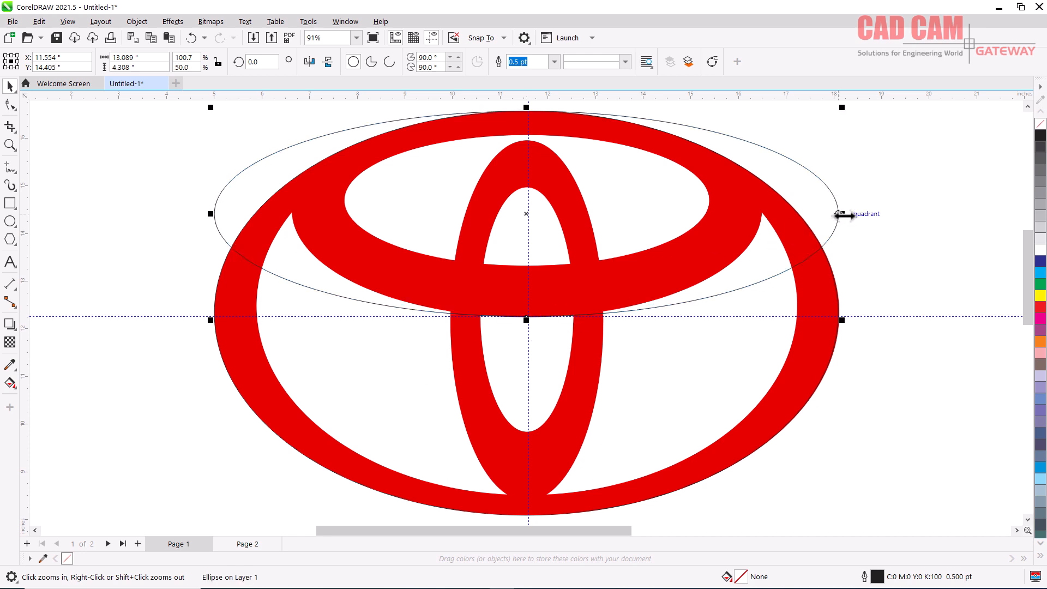
{"action": "left_click_drag", "start_coordinate": [839, 214], "coordinate": [769, 208]}
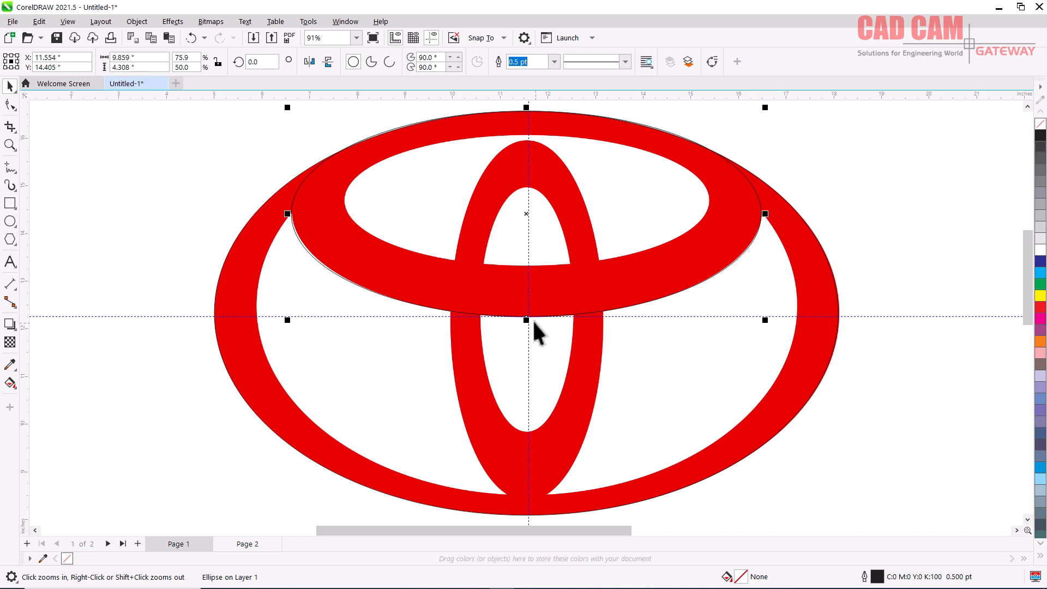
Step: Copy the upper ring's ellipse and shrink the copy to about 7.66 × 2.75 in to match the ring's inner opening
{"action": "left_click_drag", "start_coordinate": [526, 320], "coordinate": [528, 269]}
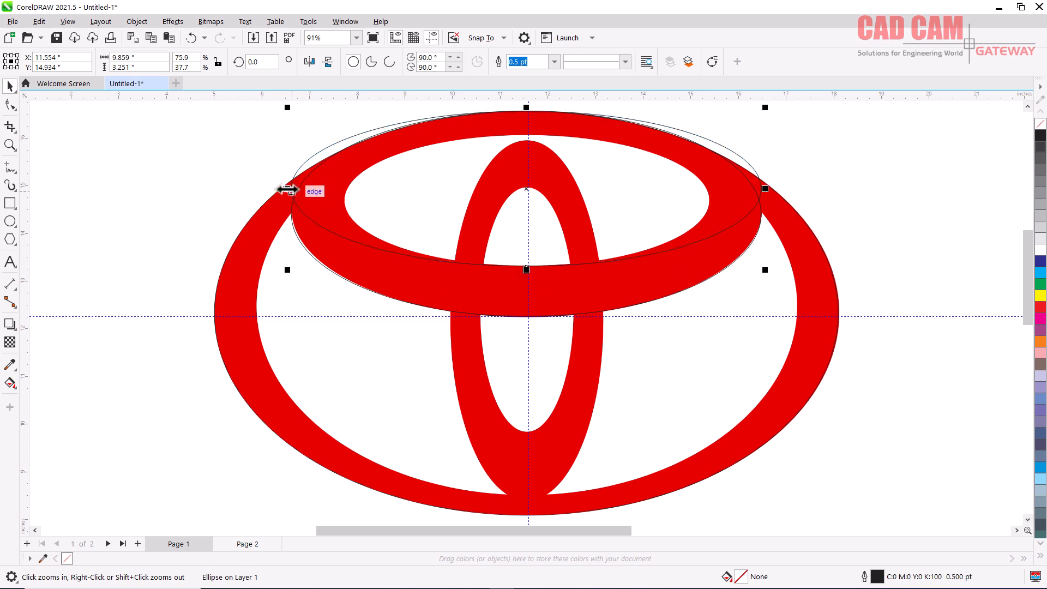
{"action": "left_click_drag", "start_coordinate": [288, 190], "coordinate": [343, 193]}
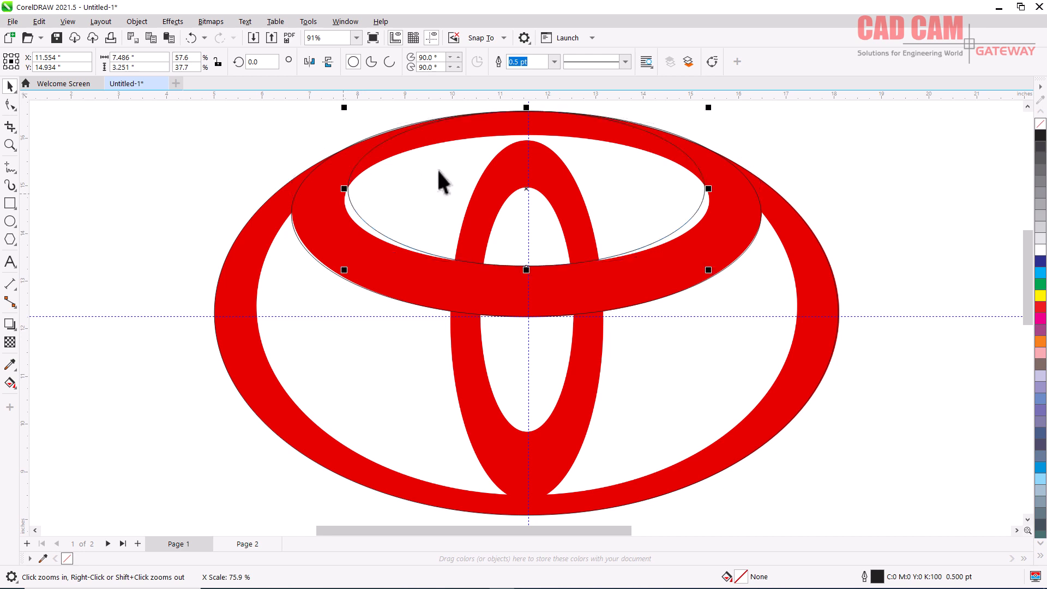
{"action": "left_click_drag", "start_coordinate": [527, 112], "coordinate": [523, 136]}
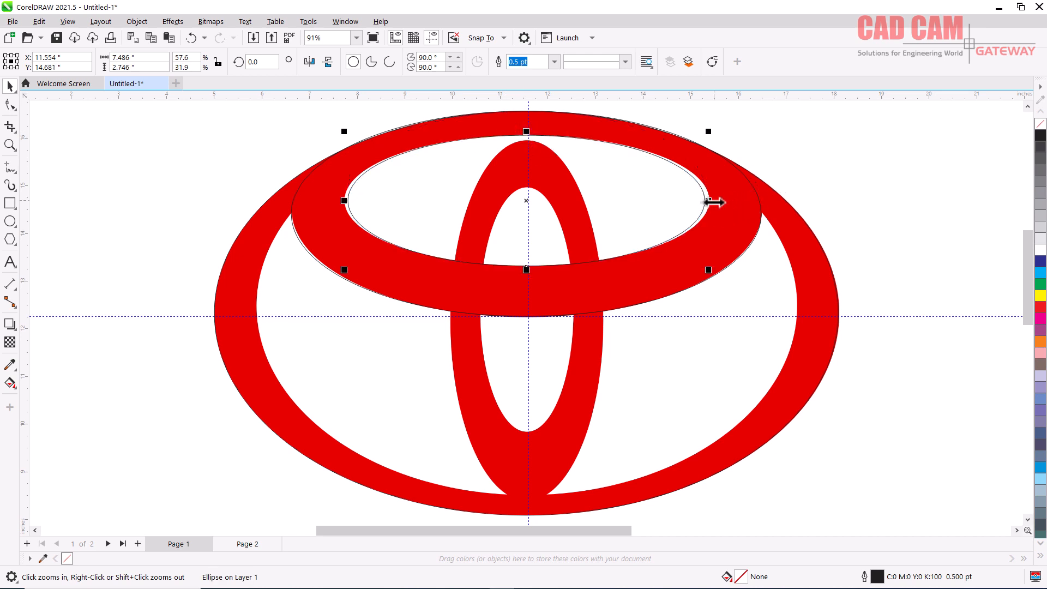
{"action": "mouse_move", "coordinate": [714, 202]}
{"action": "left_mouse_down"}
{"action": "mouse_move", "coordinate": [727, 197]}
{"action": "mouse_move", "coordinate": [718, 189]}
{"action": "left_mouse_up"}
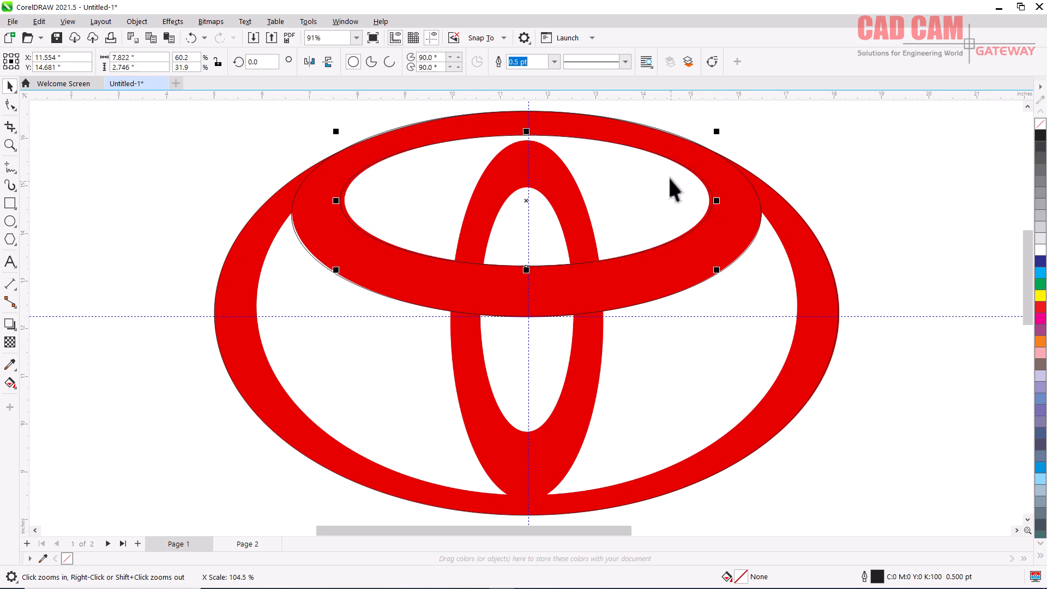
{"action": "key", "text": "shift+F2"}
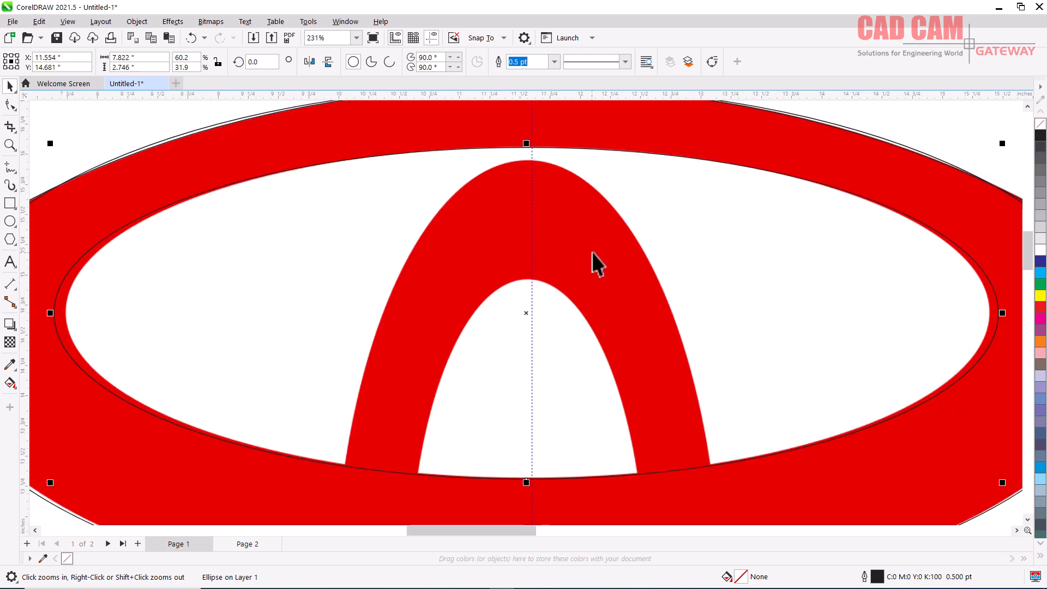
{"action": "left_click_drag", "start_coordinate": [1004, 312], "coordinate": [994, 310]}
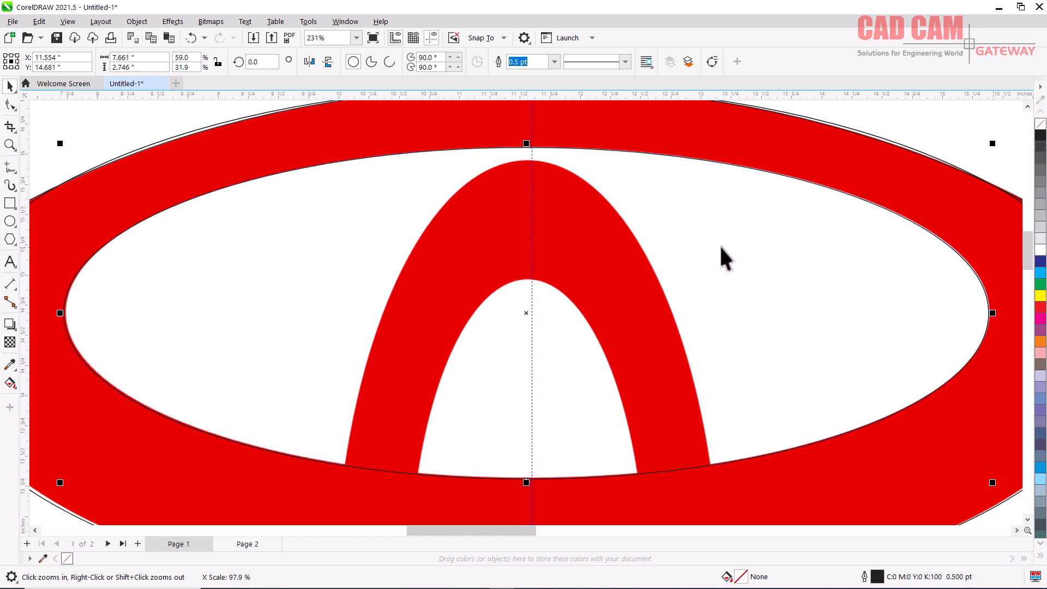
Step: Make a concentric, smaller copy of the outer ellipse and narrow it to about 11.37 in wide at the outer ring's inner edge
{"action": "scroll", "coordinate": [726, 257], "scroll_direction": "down", "scroll_amount": 2}
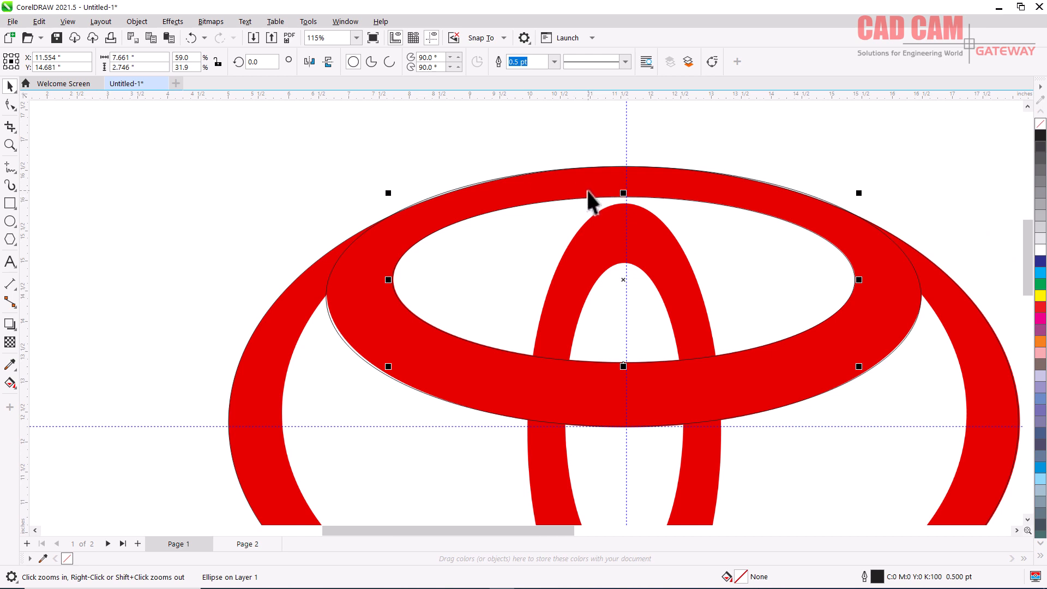
{"action": "scroll", "coordinate": [594, 189], "scroll_direction": "down", "scroll_amount": 2}
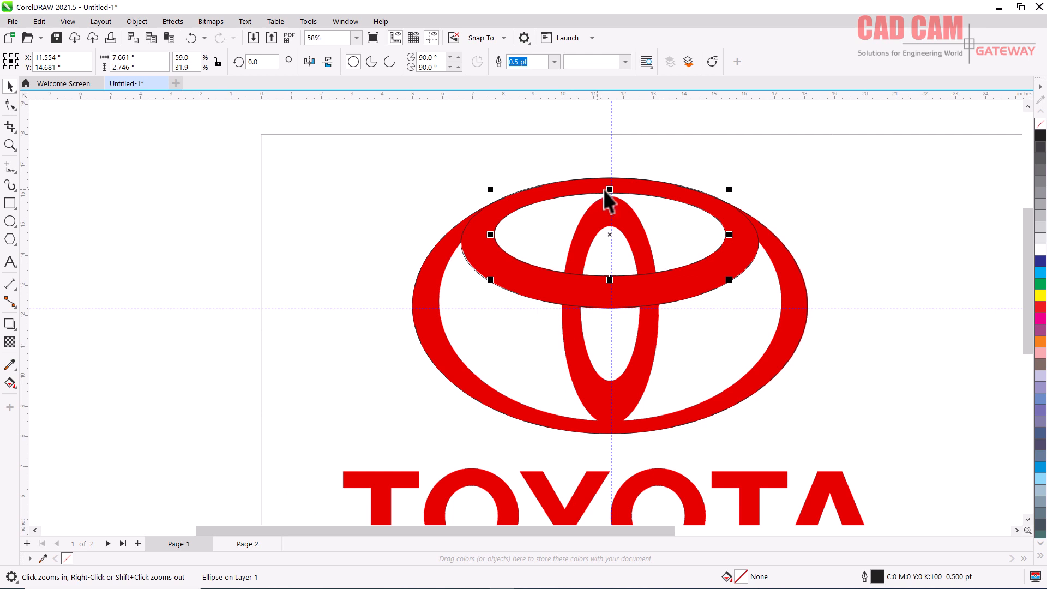
{"action": "left_click_drag", "start_coordinate": [415, 167], "coordinate": [823, 431]}
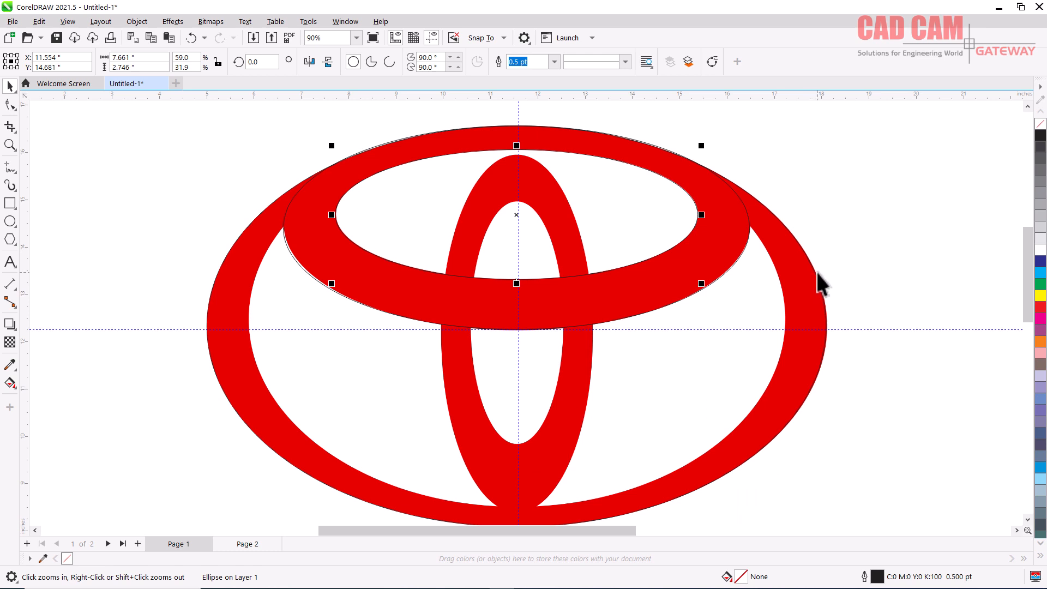
{"action": "key", "text": "Escape"}
{"action": "left_click", "coordinate": [816, 273]}
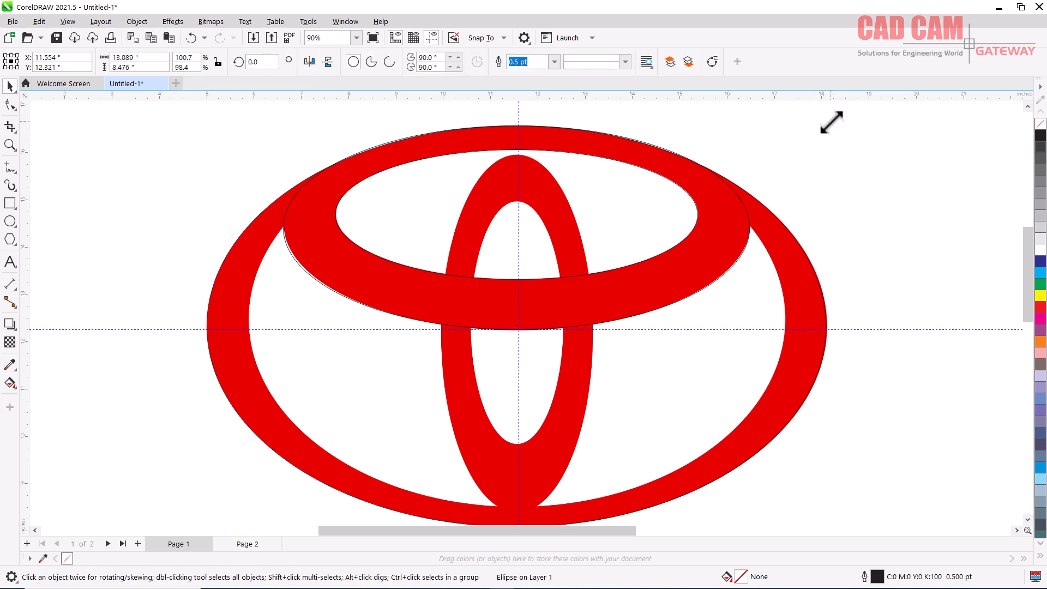
{"action": "left_click_drag", "start_coordinate": [832, 122], "coordinate": [813, 142]}
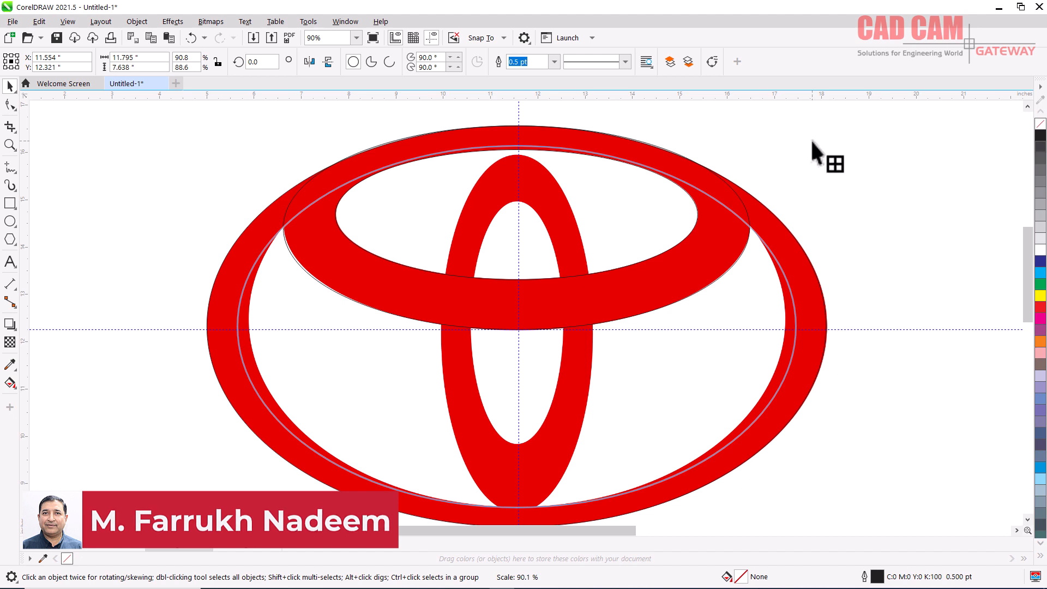
{"action": "left_click_drag", "start_coordinate": [812, 141], "coordinate": [812, 142]}
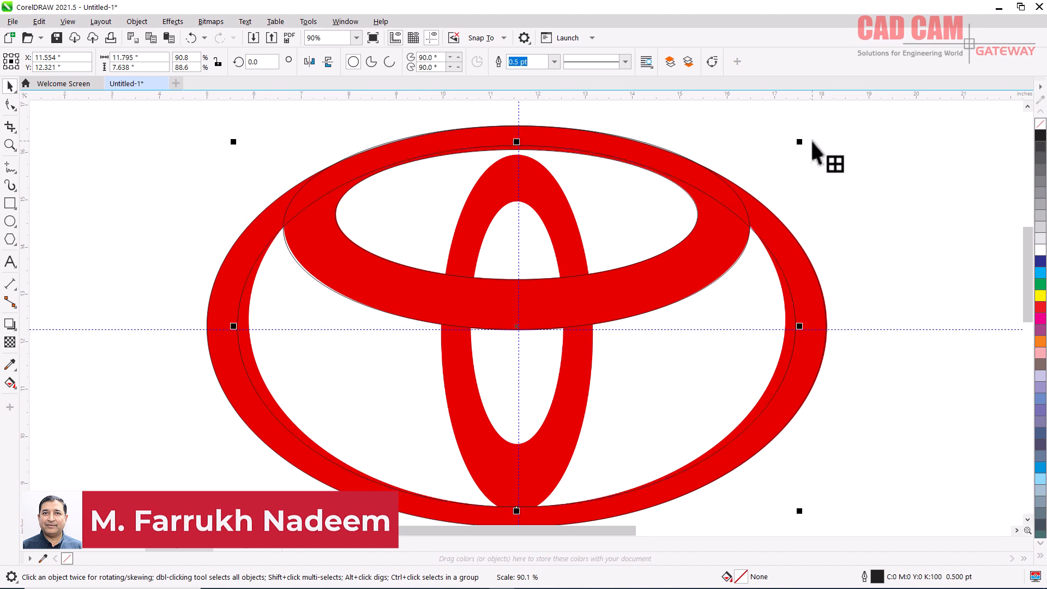
{"action": "left_click_drag", "start_coordinate": [800, 327], "coordinate": [791, 323]}
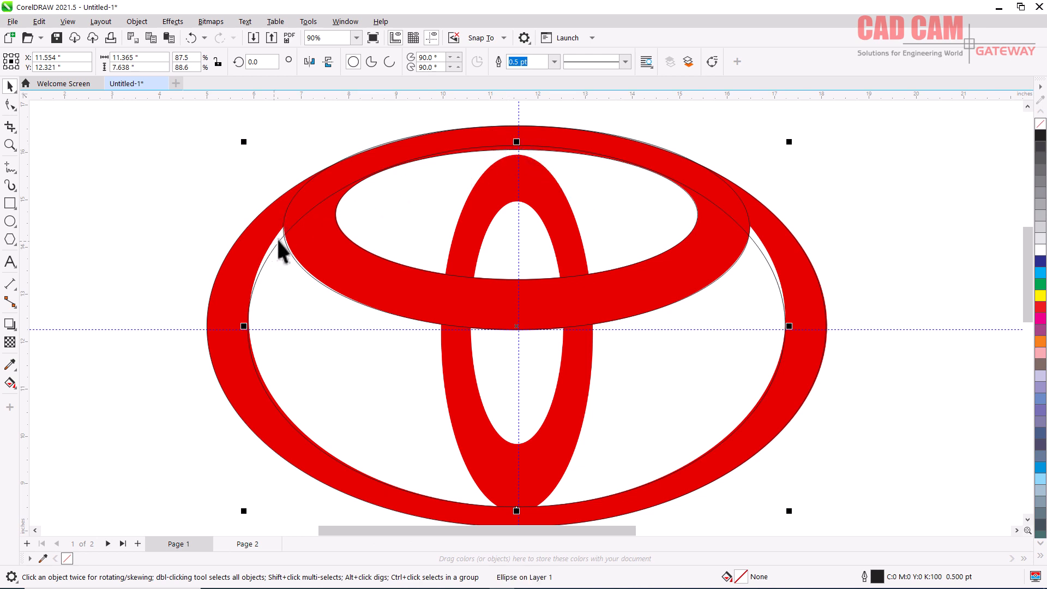
Step: Stretch the inner copy's top upward to about 7.92 in high so it follows the outer ring's inner edge, and deselect it
{"action": "key", "text": "z"}
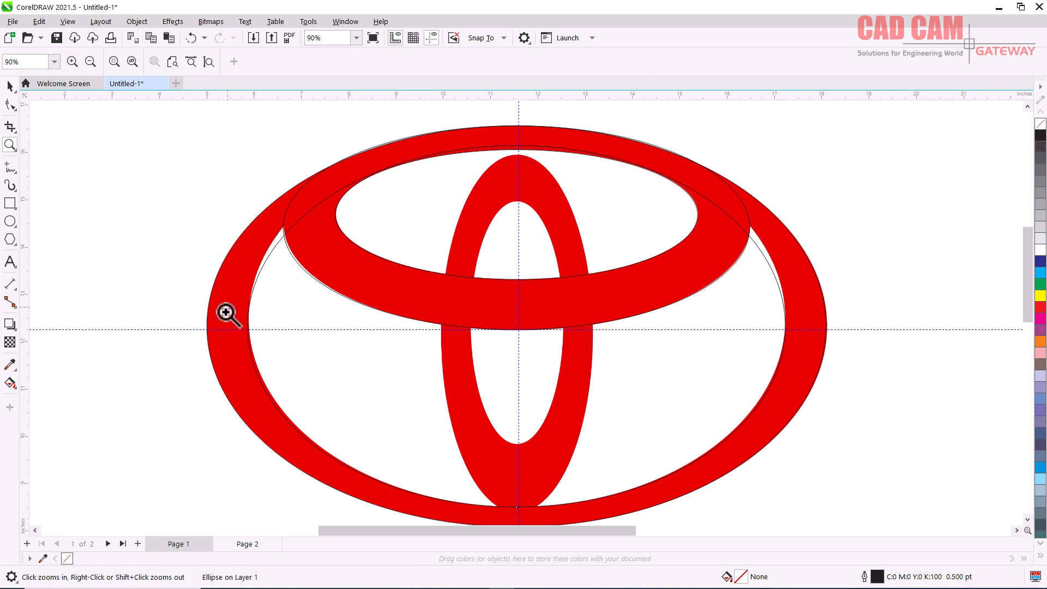
{"action": "left_click_drag", "start_coordinate": [246, 300], "coordinate": [840, 144]}
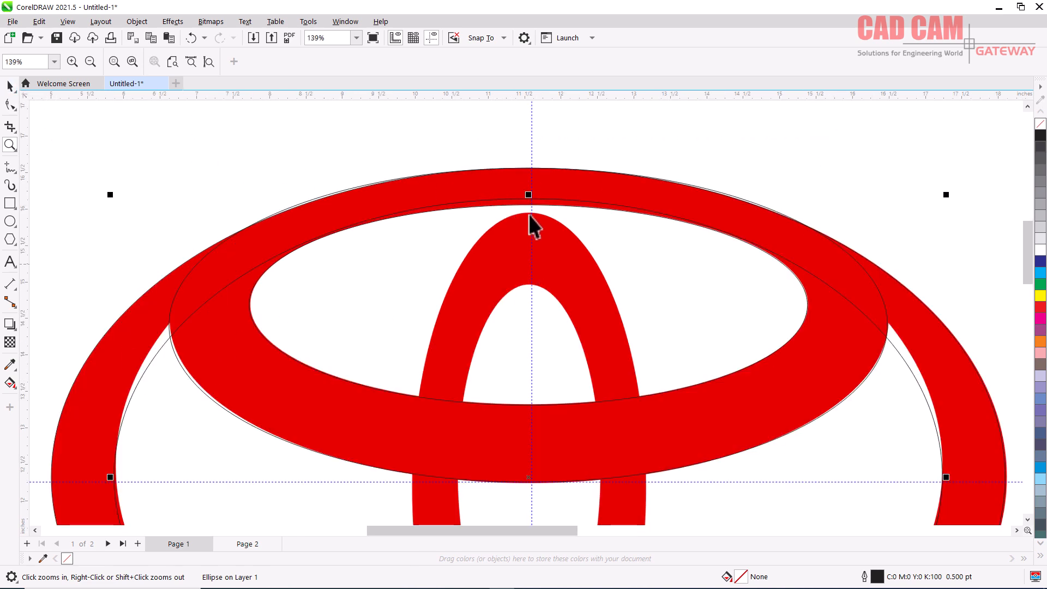
{"action": "key", "text": "space"}
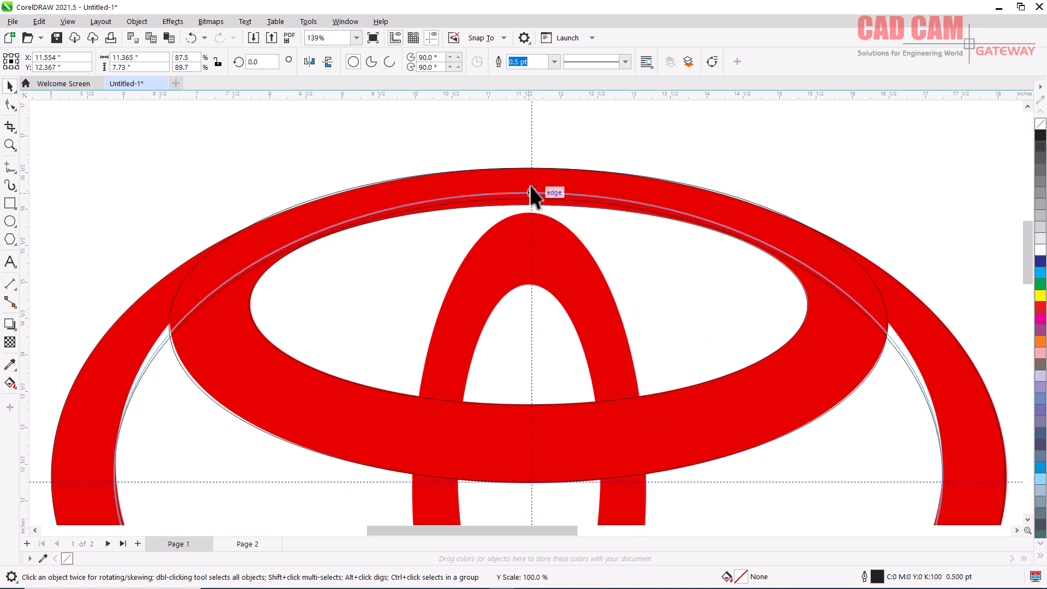
{"action": "mouse_move", "coordinate": [532, 193]}
{"action": "left_mouse_down"}
{"action": "mouse_move", "coordinate": [533, 165]}
{"action": "mouse_move", "coordinate": [530, 173]}
{"action": "left_mouse_up"}
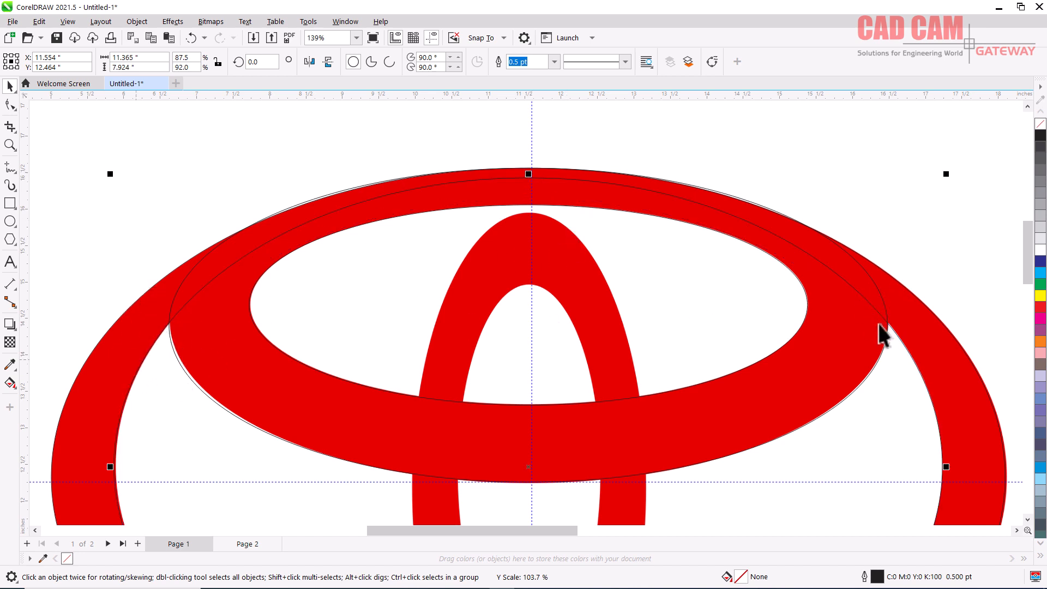
{"action": "scroll", "coordinate": [624, 162], "scroll_direction": "down", "scroll_amount": 1}
{"action": "scroll", "coordinate": [624, 163], "scroll_direction": "down", "scroll_amount": 1}
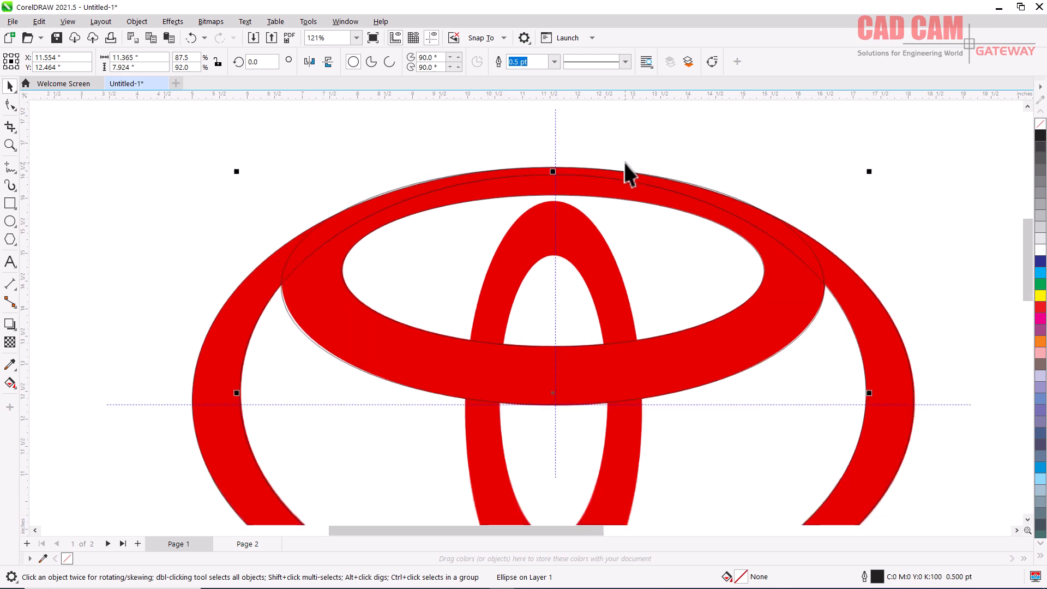
{"action": "scroll", "coordinate": [624, 162], "scroll_direction": "down", "scroll_amount": 2}
{"action": "scroll", "coordinate": [642, 240], "scroll_direction": "up", "scroll_amount": 1}
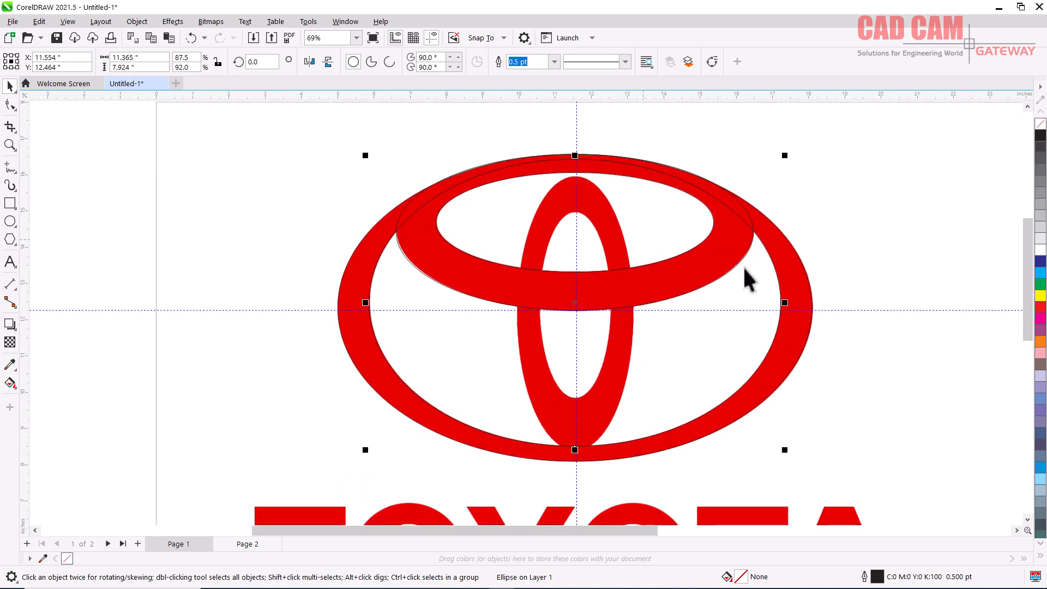
{"action": "left_click", "coordinate": [834, 213]}
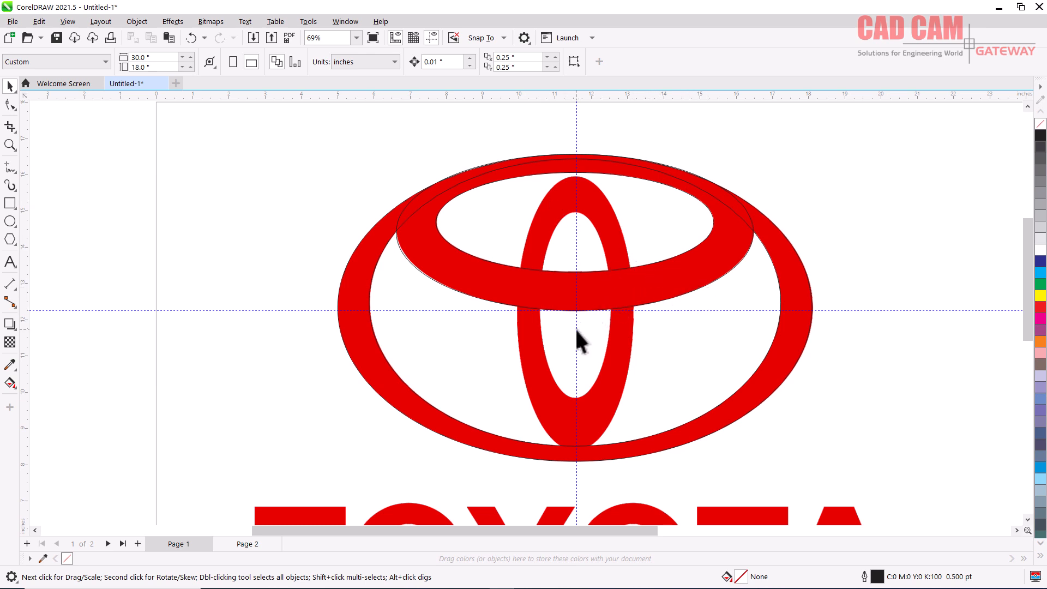
Step: Realign both guidelines to cross at the outer ellipse's centre, with the vertical one at X 11.554 in
{"action": "scroll", "coordinate": [576, 329], "scroll_direction": "up", "scroll_amount": 2}
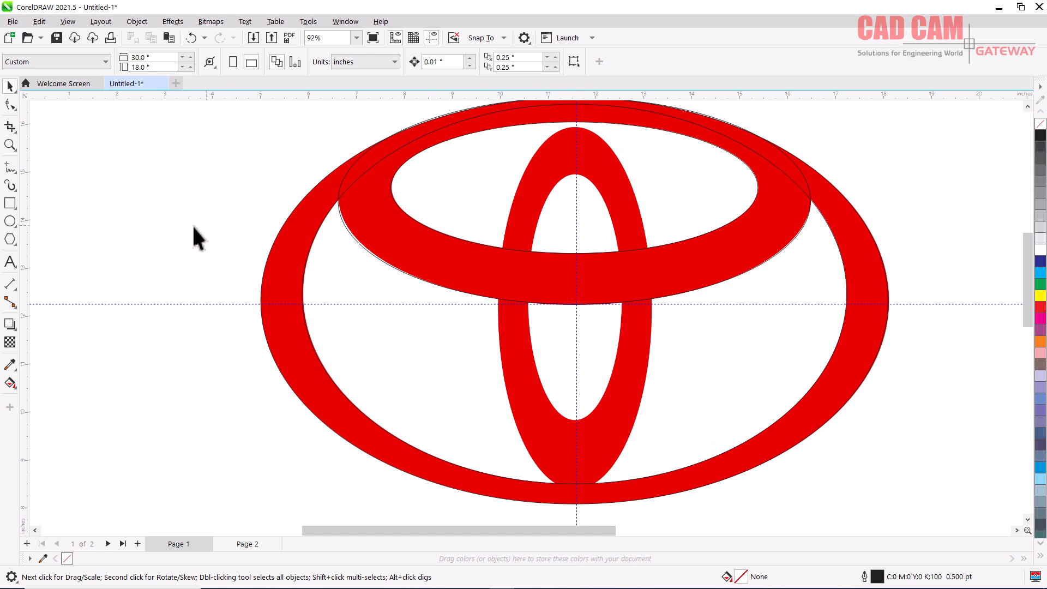
{"action": "left_click", "coordinate": [9, 222]}
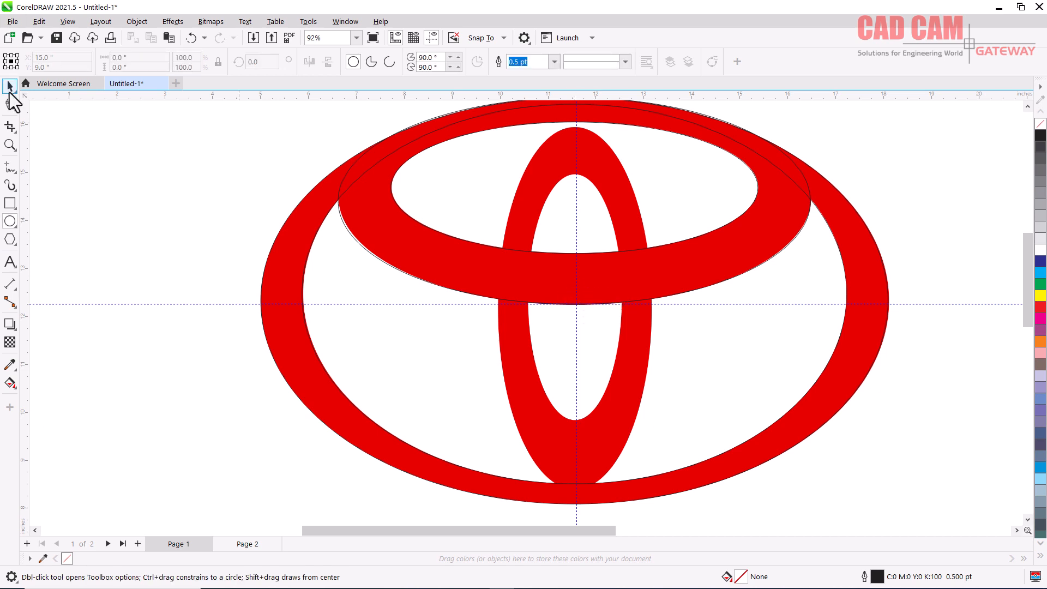
{"action": "key", "text": "space"}
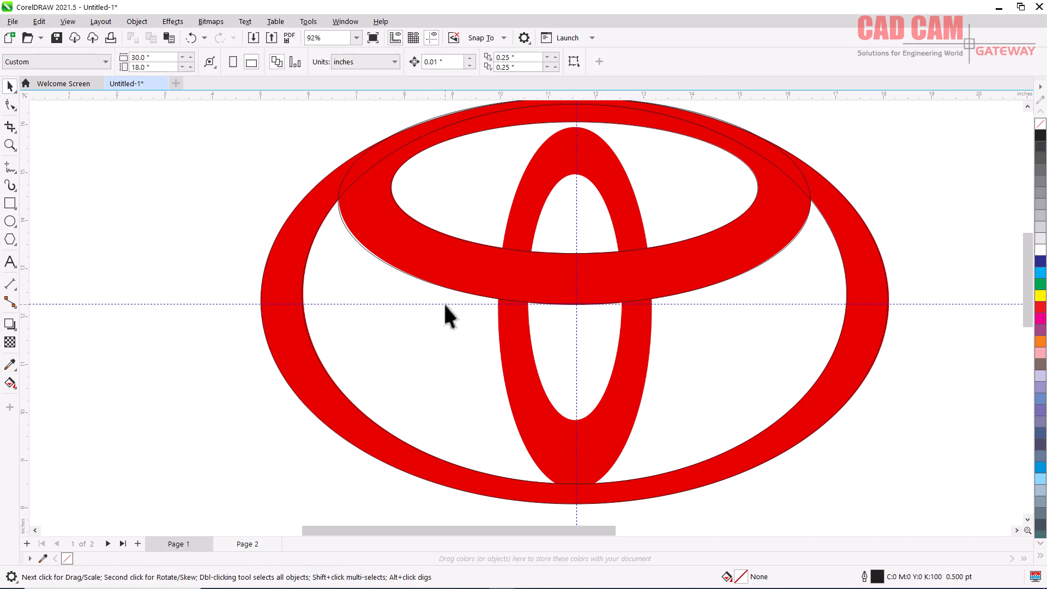
{"action": "left_click", "coordinate": [444, 304]}
{"action": "left_click_drag", "start_coordinate": [444, 352], "coordinate": [444, 352]}
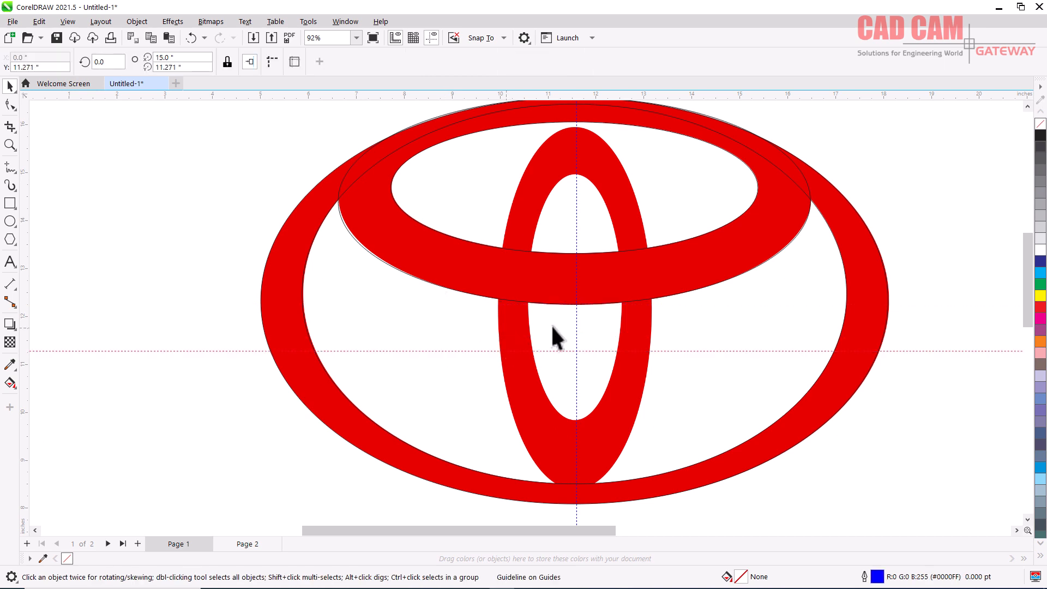
{"action": "left_click_drag", "start_coordinate": [586, 352], "coordinate": [891, 307]}
{"action": "left_click_drag", "start_coordinate": [578, 351], "coordinate": [664, 367]}
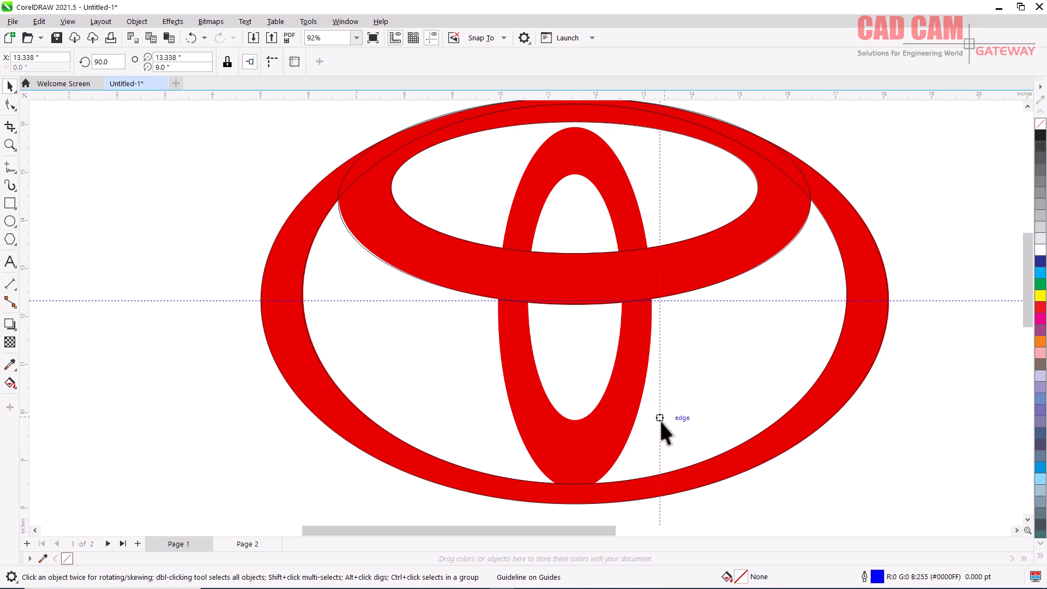
{"action": "left_click_drag", "start_coordinate": [659, 419], "coordinate": [575, 503]}
Step: Draw an ellipse about 1.98 × 5.27 in from the guideline intersection over the inner opening of the emblem's vertical oval
{"action": "left_click", "coordinate": [10, 221]}
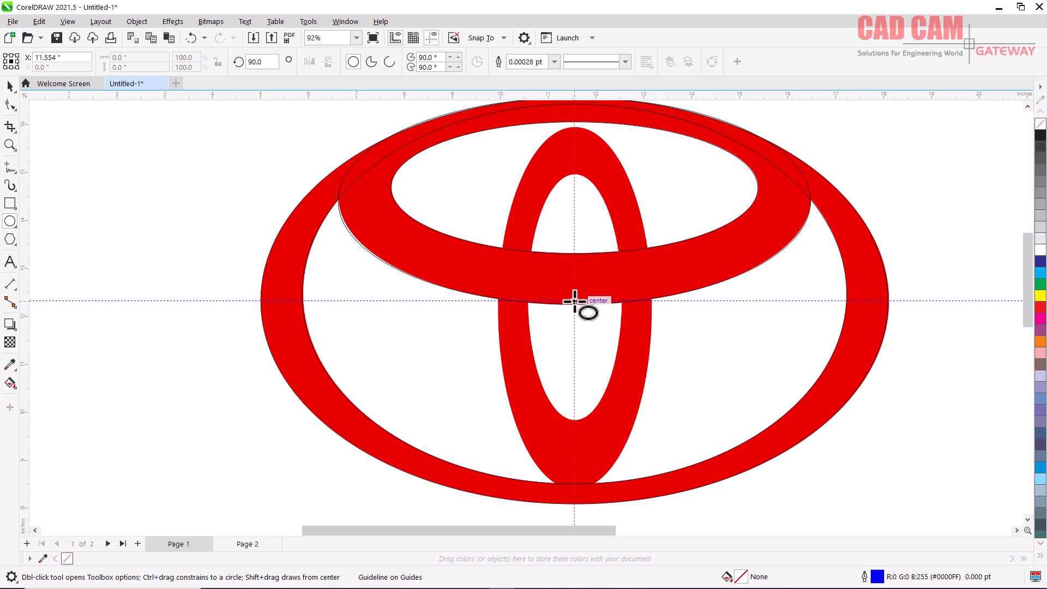
{"action": "left_click_drag", "start_coordinate": [575, 300], "coordinate": [623, 176]}
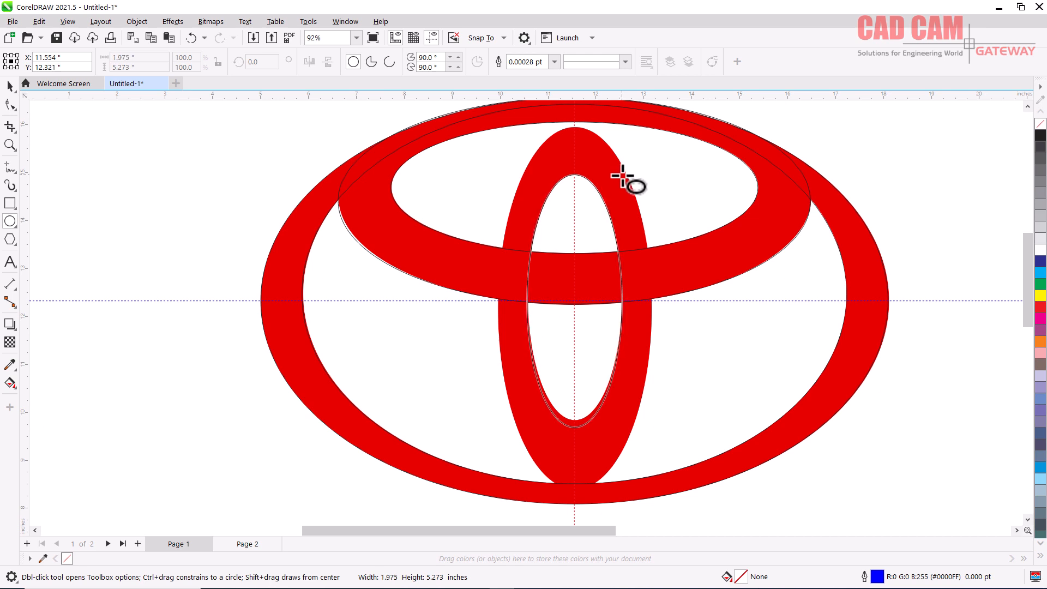
{"action": "left_click_drag", "start_coordinate": [623, 175], "coordinate": [623, 175]}
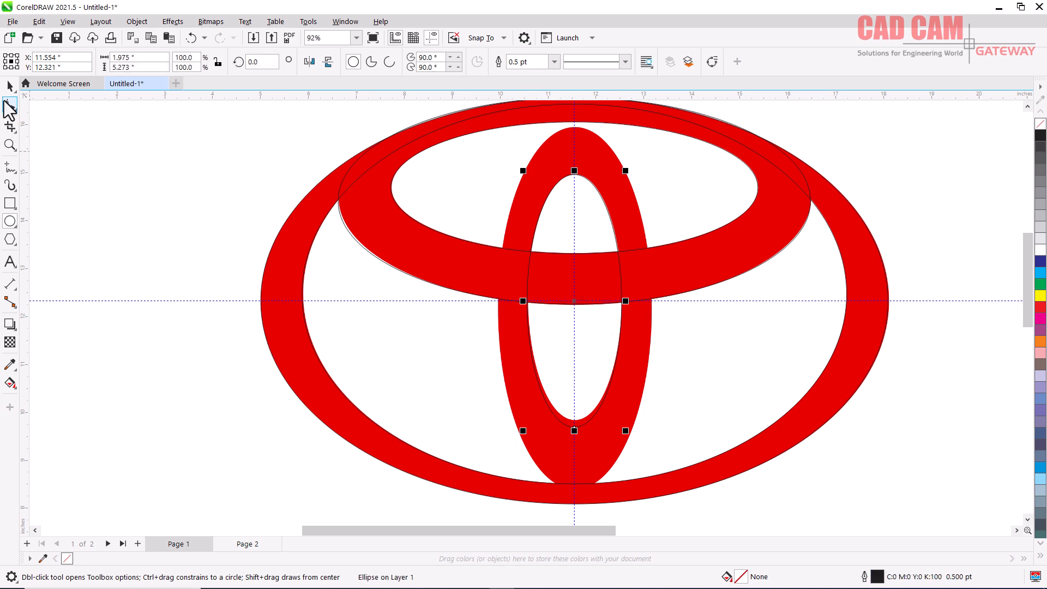
Step: Shorten the vertical oval's inner ellipse from its bottom to about 5.12 in high, following the edge of the opening
{"action": "left_click", "coordinate": [9, 87]}
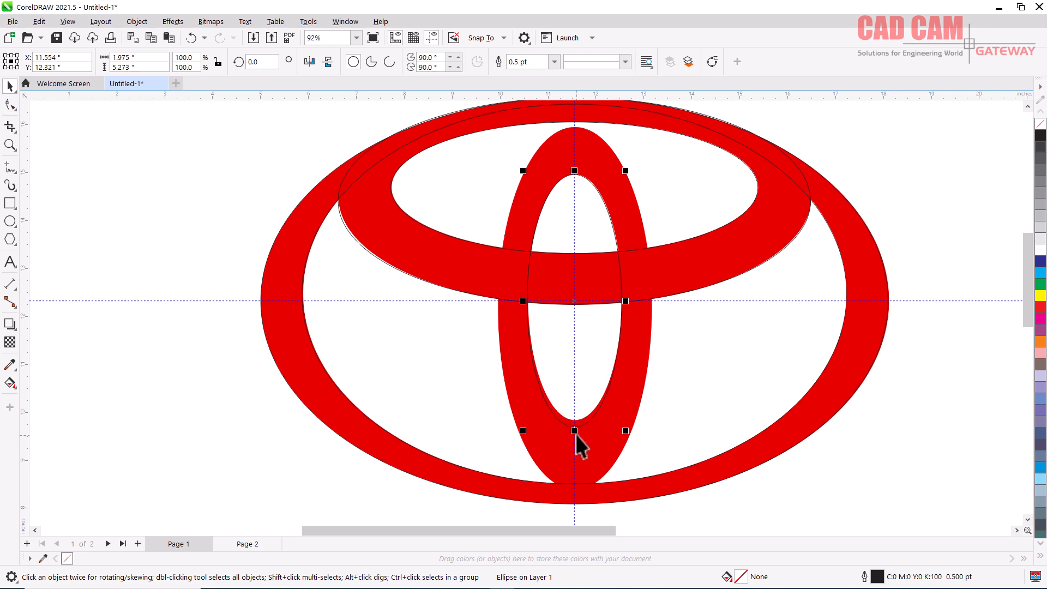
{"action": "scroll", "coordinate": [575, 431], "scroll_direction": "up", "scroll_amount": 5}
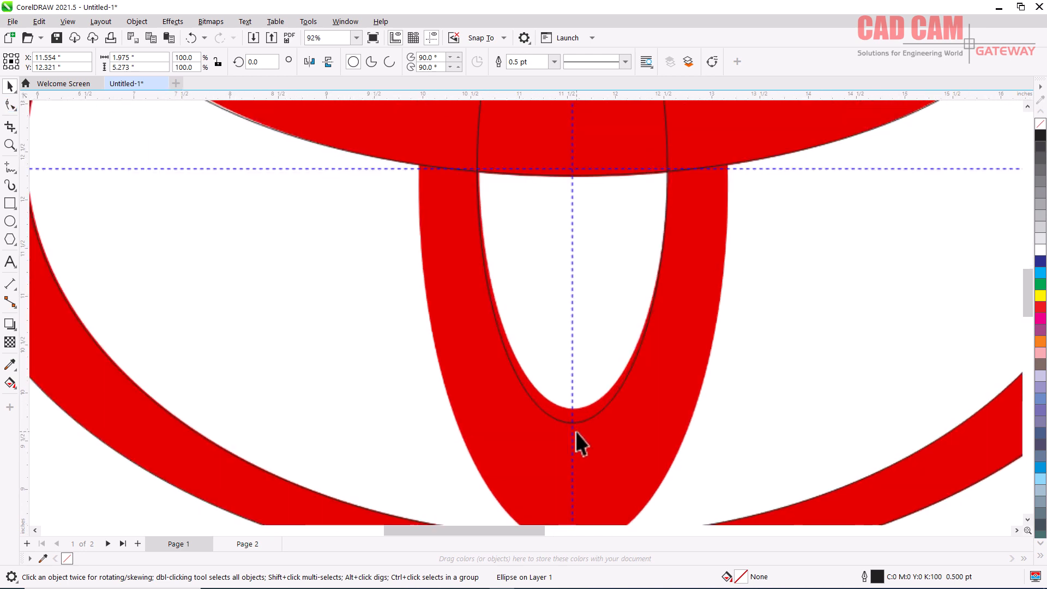
{"action": "left_click_drag", "start_coordinate": [571, 424], "coordinate": [570, 402]}
{"action": "scroll", "coordinate": [563, 411], "scroll_direction": "down", "scroll_amount": 5}
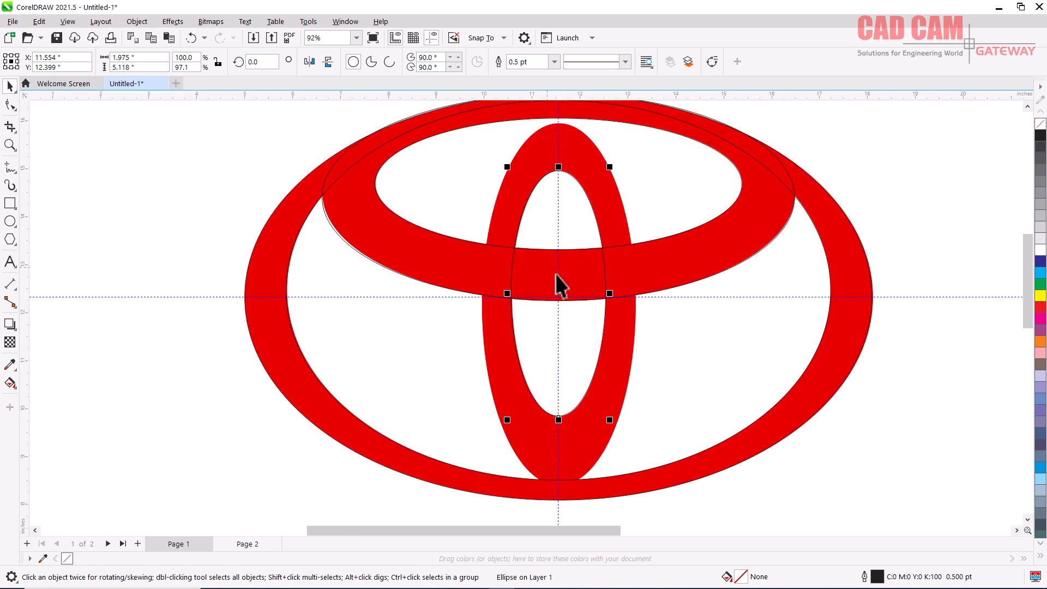
Step: Make a larger concentric copy of the inner ellipse about 2.89 in wide and lower its top to about 7.29 in high
{"action": "left_click_drag", "start_coordinate": [610, 167], "coordinate": [711, 117]}
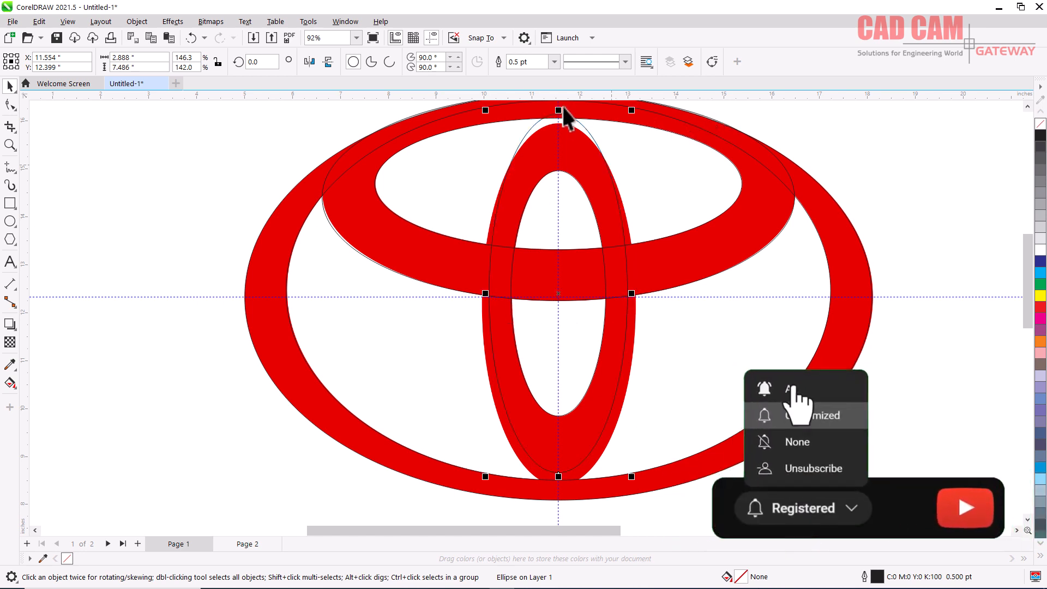
{"action": "scroll", "coordinate": [558, 103], "scroll_direction": "up", "scroll_amount": 1}
{"action": "scroll", "coordinate": [559, 104], "scroll_direction": "up", "scroll_amount": 5}
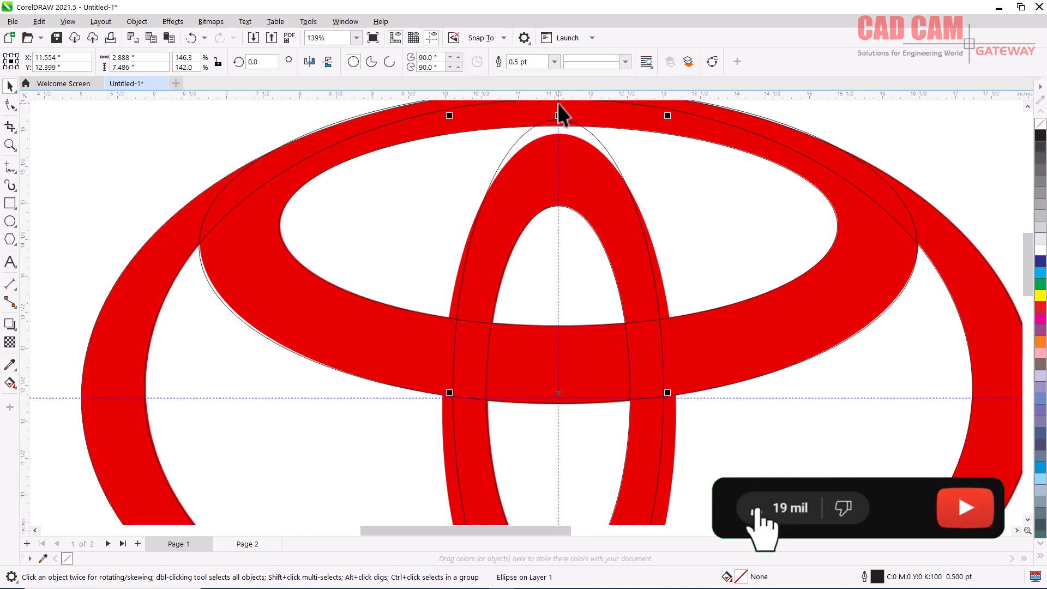
{"action": "left_click_drag", "start_coordinate": [563, 133], "coordinate": [564, 171]}
{"action": "scroll", "coordinate": [563, 170], "scroll_direction": "down", "scroll_amount": 5}
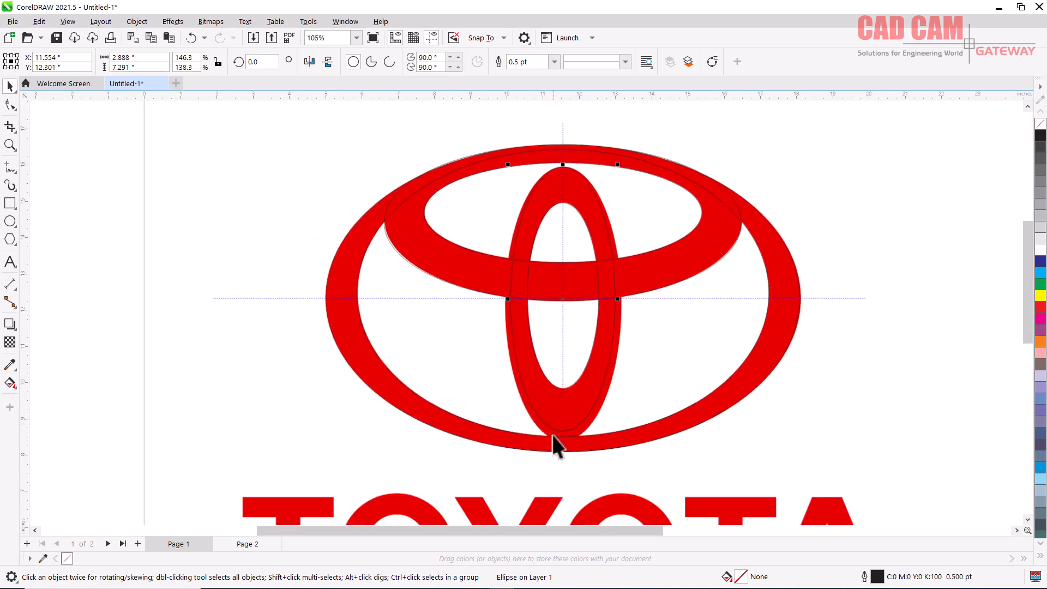
Step: Stretch the larger copy's bottom downward past the outer ring's inner edge to about 7.63 in high
{"action": "scroll", "coordinate": [555, 440], "scroll_direction": "up", "scroll_amount": 4}
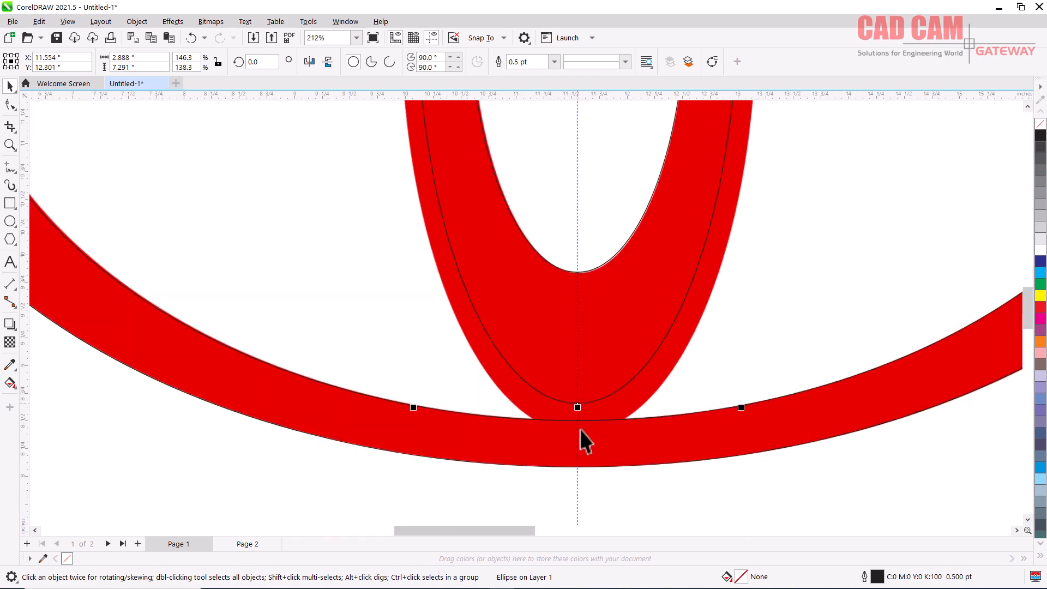
{"action": "scroll", "coordinate": [584, 437], "scroll_direction": "up", "scroll_amount": 2}
{"action": "left_click_drag", "start_coordinate": [576, 396], "coordinate": [580, 456]}
{"action": "scroll", "coordinate": [552, 469], "scroll_direction": "down", "scroll_amount": 2}
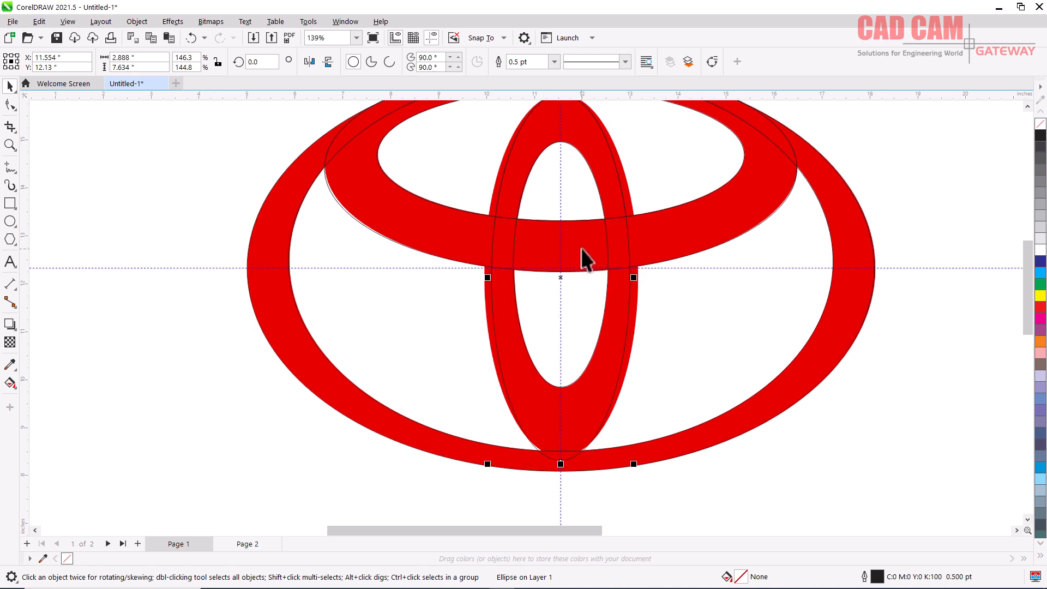
Step: Widen the larger copy symmetrically to about 3.21 in and raise its bottom to about 7.55 in high, following the vertical oval
{"action": "scroll", "coordinate": [581, 253], "scroll_direction": "up", "scroll_amount": 3}
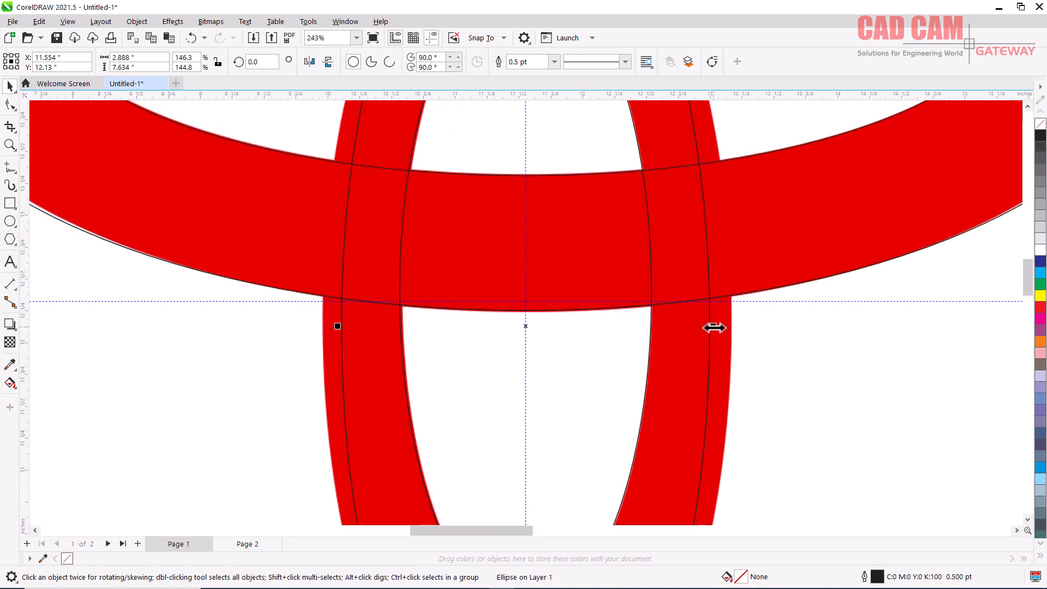
{"action": "left_click_drag", "start_coordinate": [714, 327], "coordinate": [734, 328]}
{"action": "scroll", "coordinate": [614, 240], "scroll_direction": "down", "scroll_amount": 4}
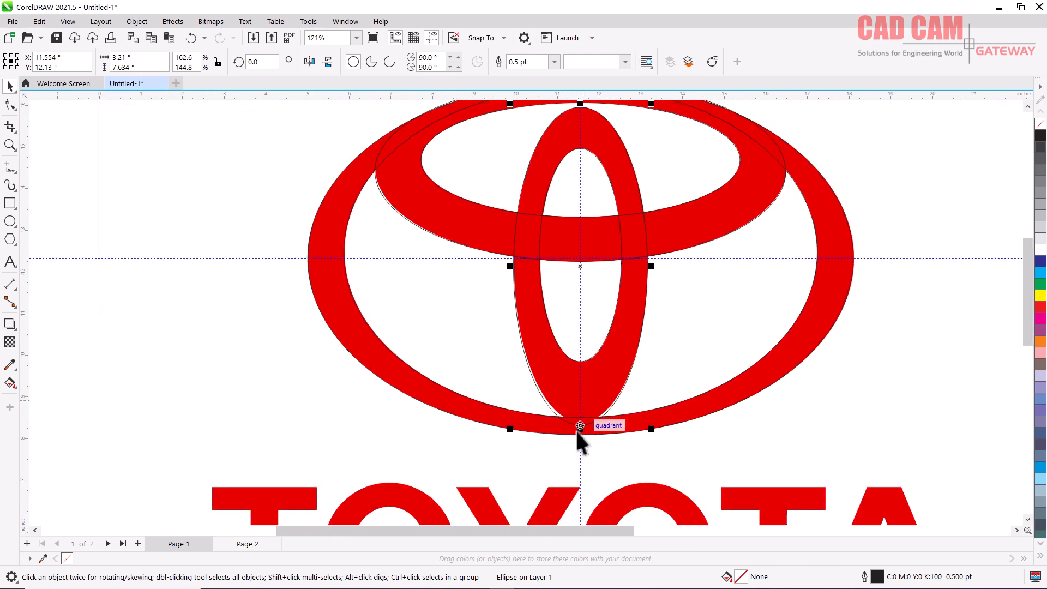
{"action": "scroll", "coordinate": [576, 431], "scroll_direction": "up", "scroll_amount": 5}
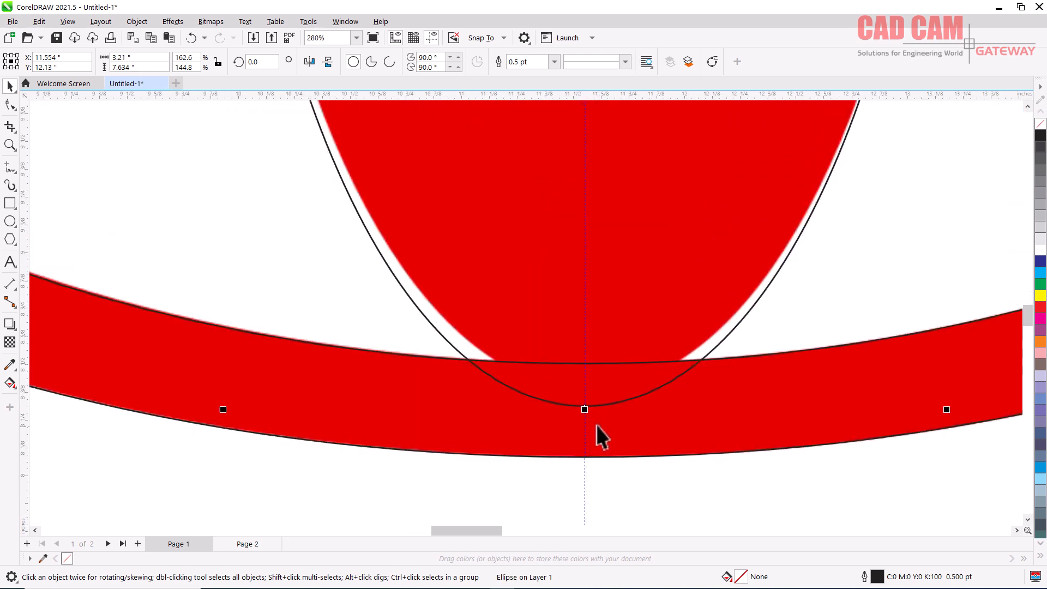
{"action": "left_click_drag", "start_coordinate": [585, 408], "coordinate": [588, 392]}
{"action": "scroll", "coordinate": [590, 423], "scroll_direction": "down", "scroll_amount": 10}
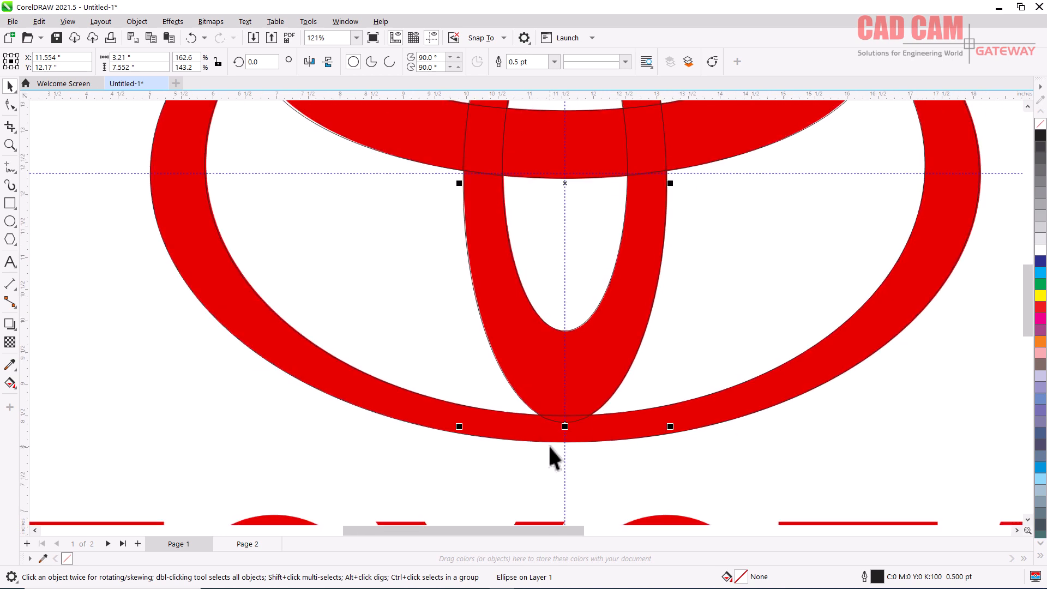
{"action": "scroll", "coordinate": [599, 258], "scroll_direction": "up", "scroll_amount": 2}
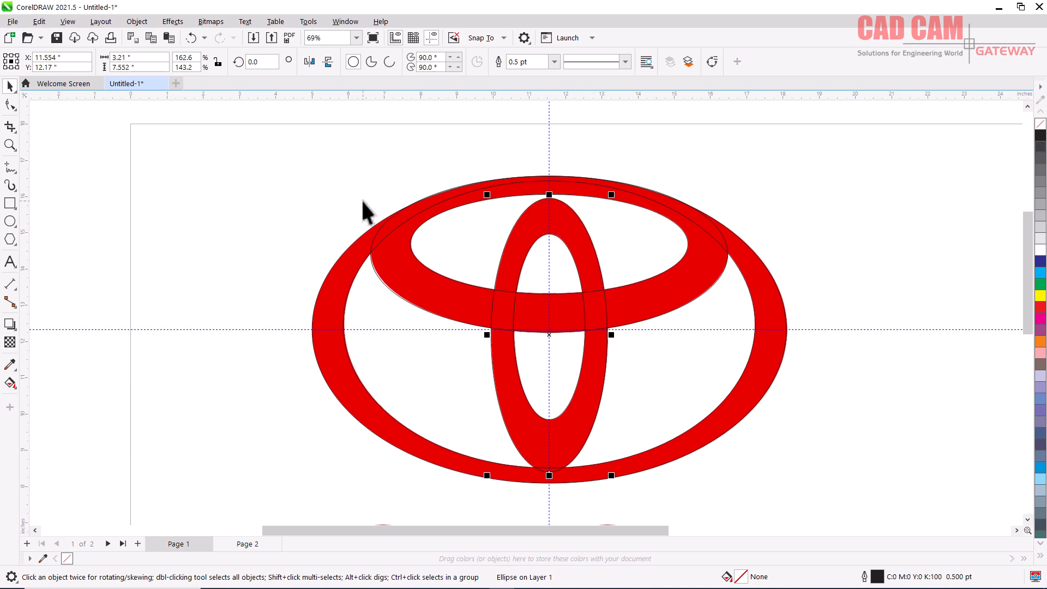
Step: Copy all six traced ellipses to the blank area beside the logo and scale the copy down to about 9.99 × 6.47 in
{"action": "scroll", "coordinate": [400, 212], "scroll_direction": "down", "scroll_amount": 1}
{"action": "scroll", "coordinate": [480, 251], "scroll_direction": "down", "scroll_amount": 1}
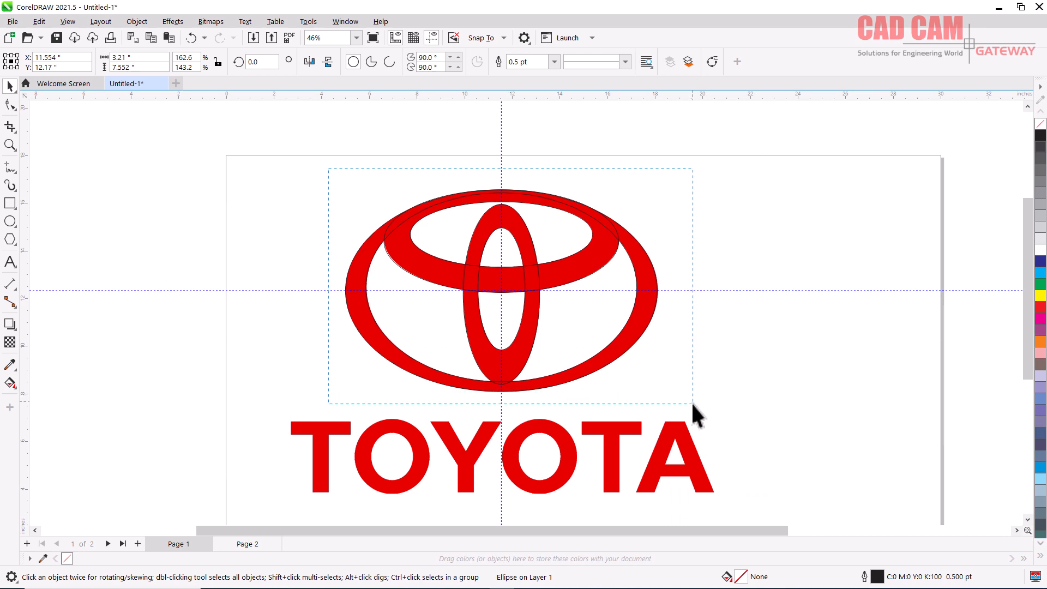
{"action": "key", "text": "ctrl+a"}
{"action": "left_click_drag", "start_coordinate": [505, 289], "coordinate": [823, 283]}
{"action": "scroll", "coordinate": [767, 239], "scroll_direction": "down", "scroll_amount": 1}
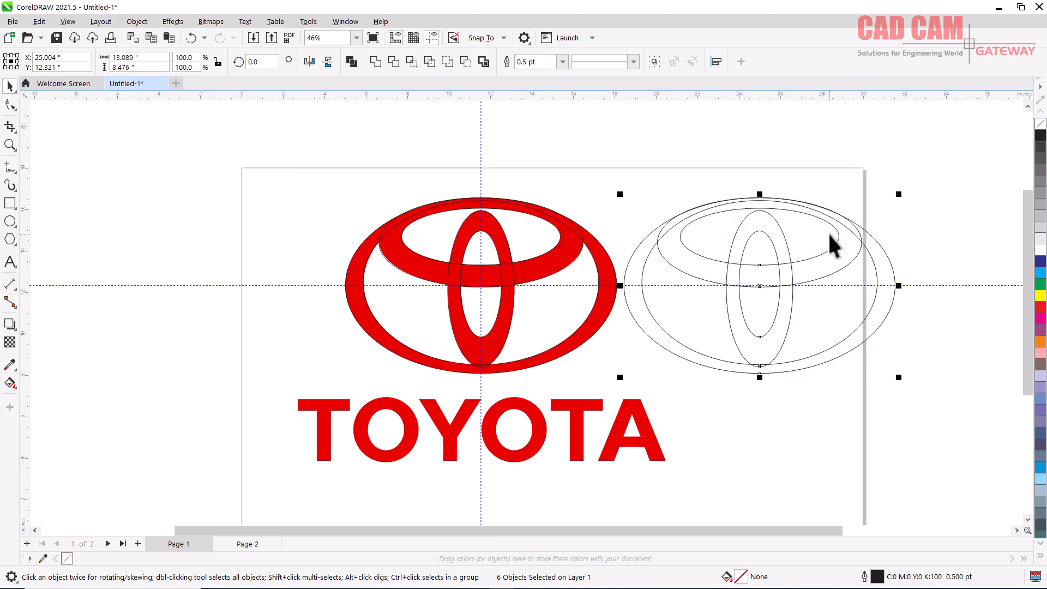
{"action": "left_click_drag", "start_coordinate": [909, 188], "coordinate": [834, 227]}
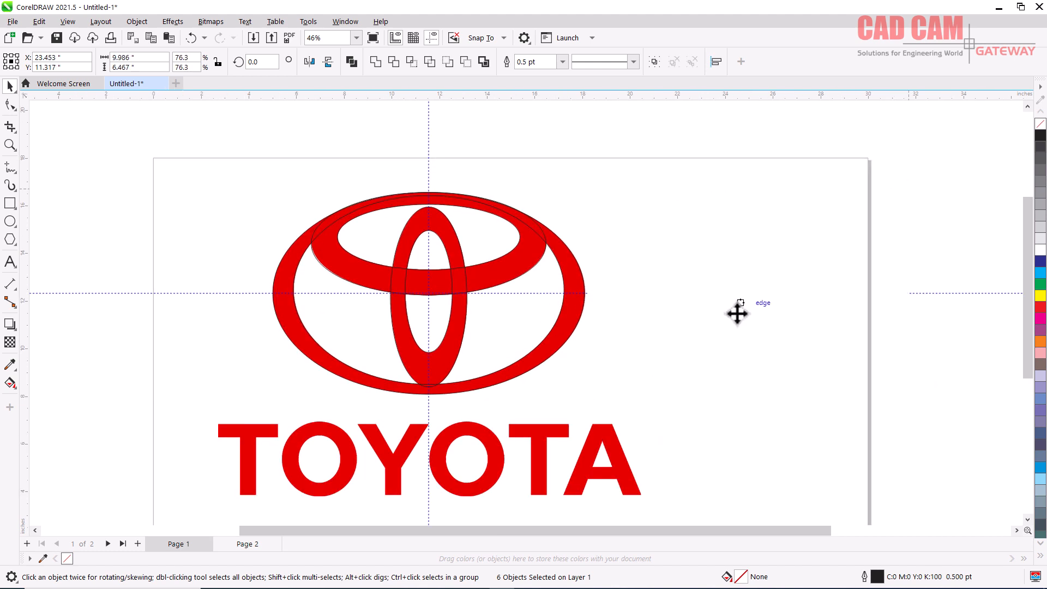
Step: Delete the horizontal and vertical guidelines
{"action": "left_click", "coordinate": [924, 293]}
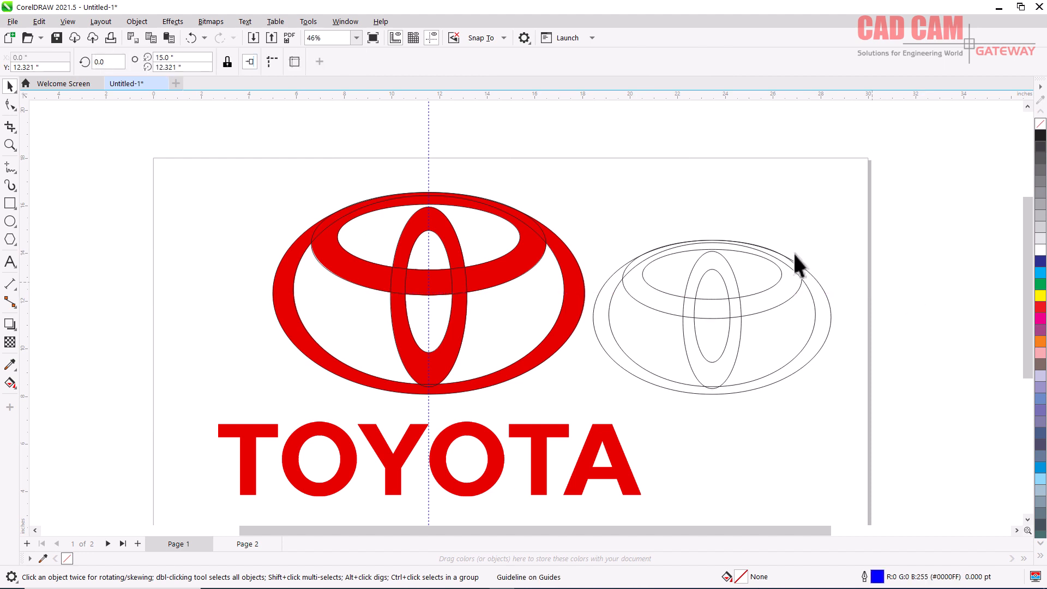
{"action": "key", "text": "Delete"}
{"action": "left_click", "coordinate": [428, 139]}
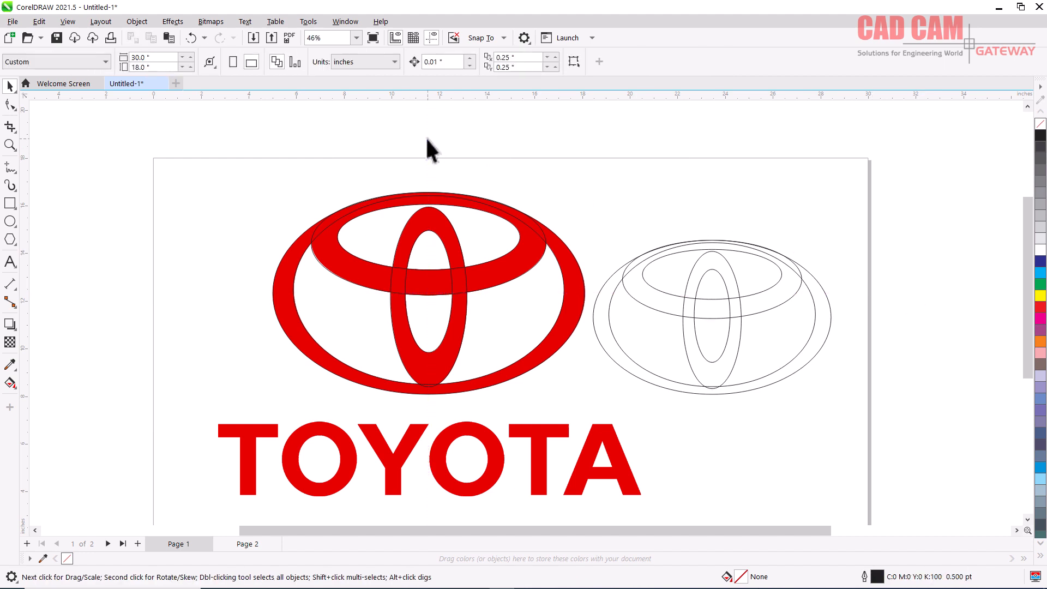
{"action": "key", "text": "Delete"}
Step: Try to weld the six copied ellipses into one shape, then undo the weld and deselect them
{"action": "scroll", "coordinate": [553, 251], "scroll_direction": "up", "scroll_amount": 3}
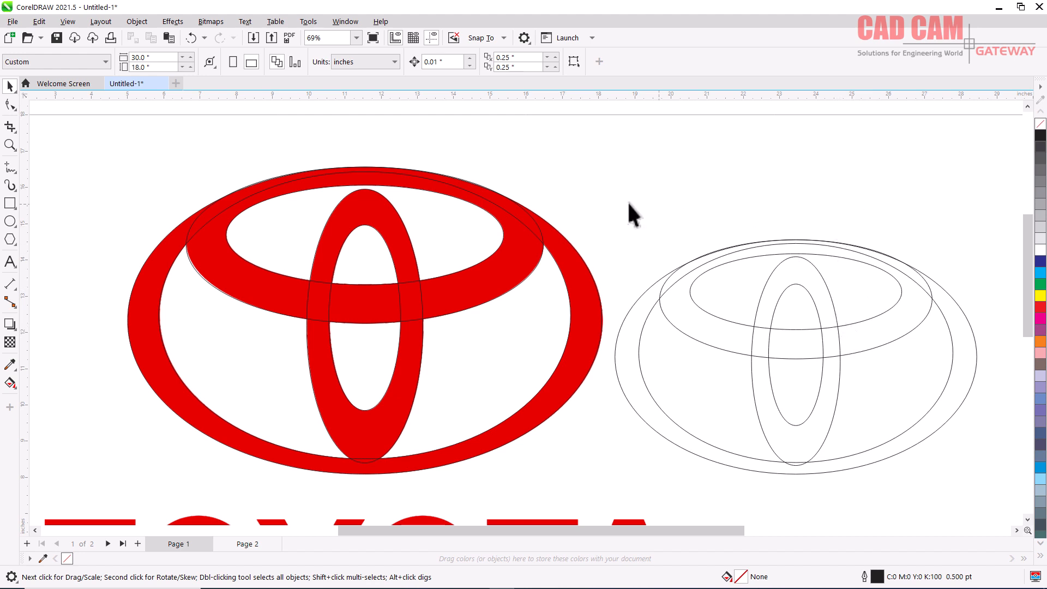
{"action": "left_click_drag", "start_coordinate": [943, 450], "coordinate": [987, 480]}
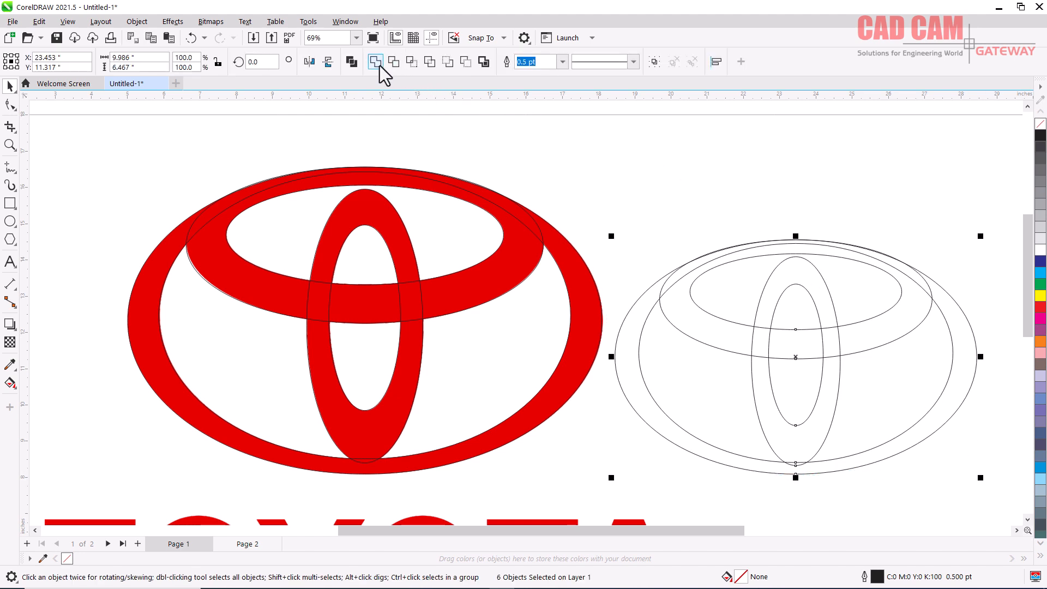
{"action": "left_click", "coordinate": [381, 67]}
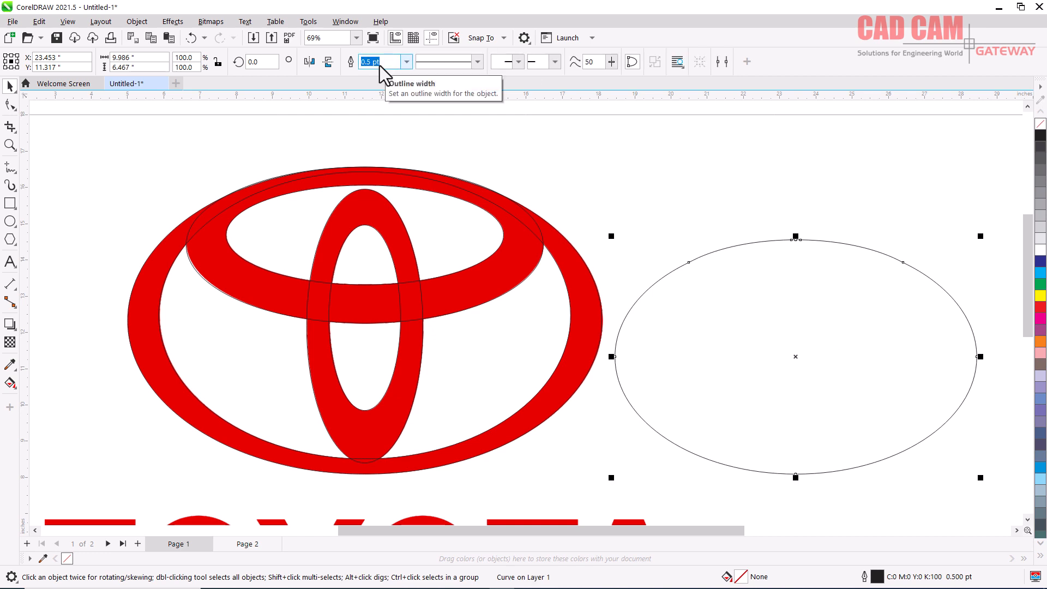
{"action": "key", "text": "ctrl+z"}
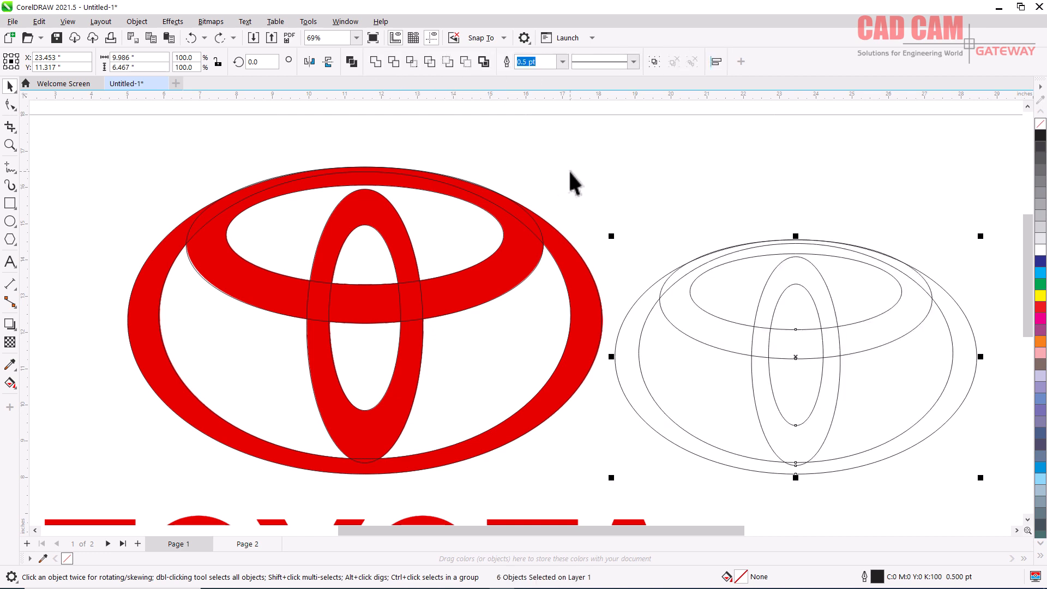
{"action": "left_click", "coordinate": [603, 169]}
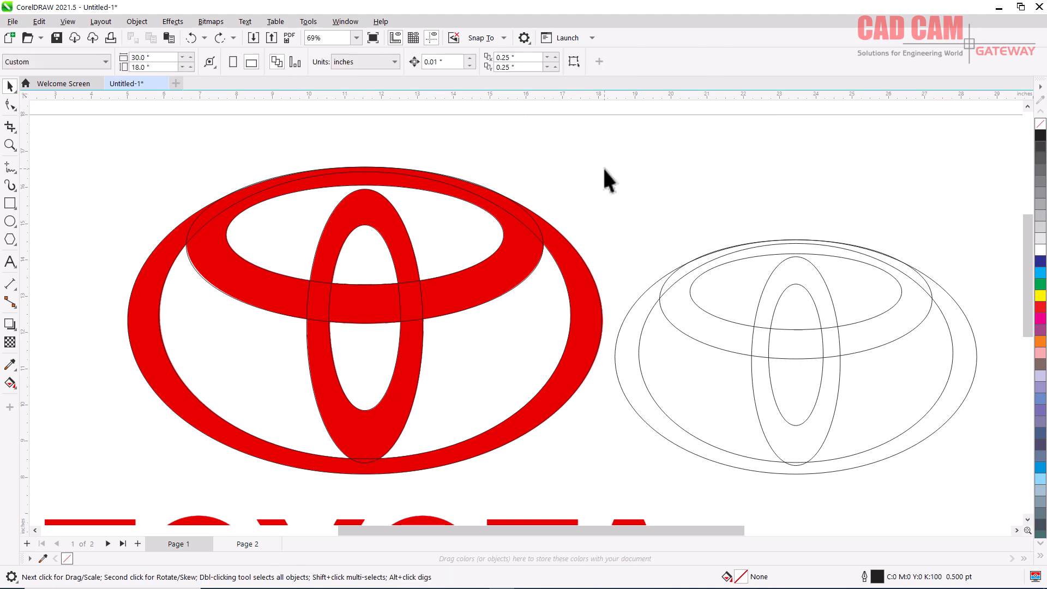
{"action": "left_click", "coordinate": [805, 289]}
{"action": "left_click", "coordinate": [826, 291], "text": "shift"}
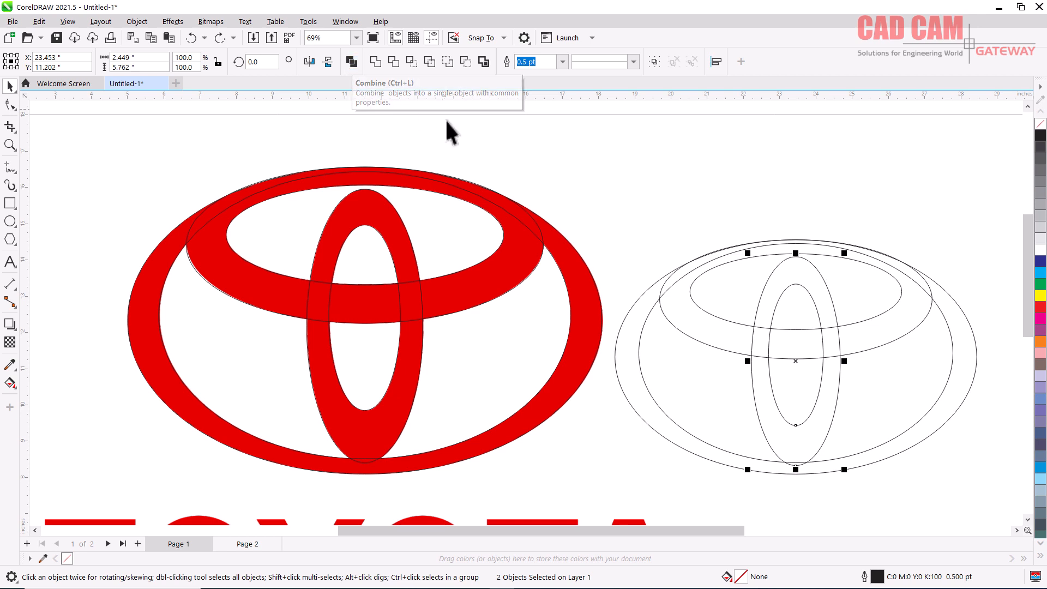
{"action": "left_click", "coordinate": [469, 134]}
Step: Draw two crossing rectangles above the copied ellipses, about 2.64 × 0.65 in horizontal and 0.96 × 1.76 in vertical
{"action": "left_click", "coordinate": [7, 207]}
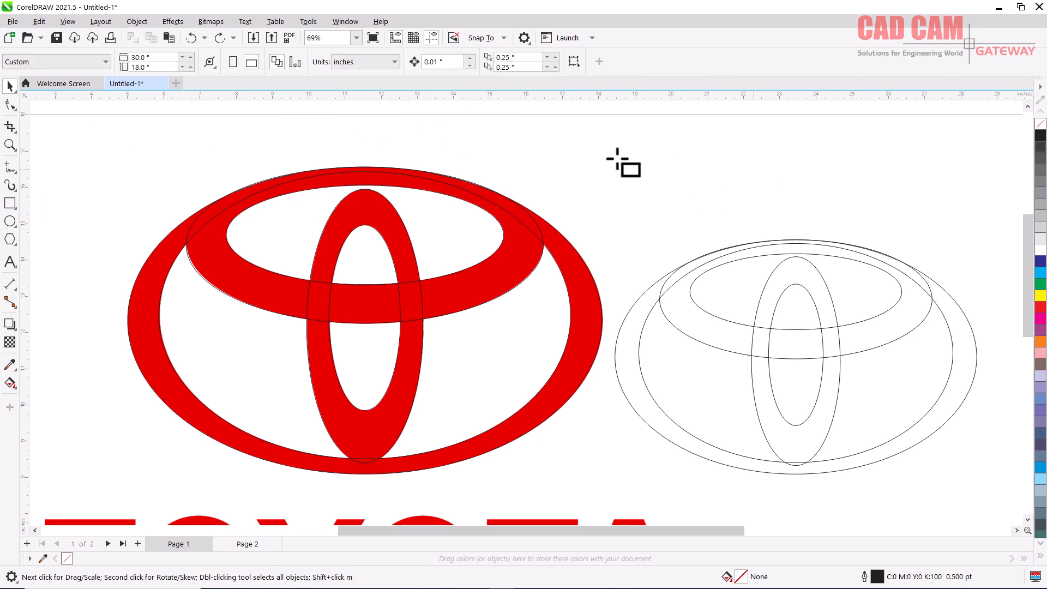
{"action": "left_click_drag", "start_coordinate": [591, 149], "coordinate": [688, 172]}
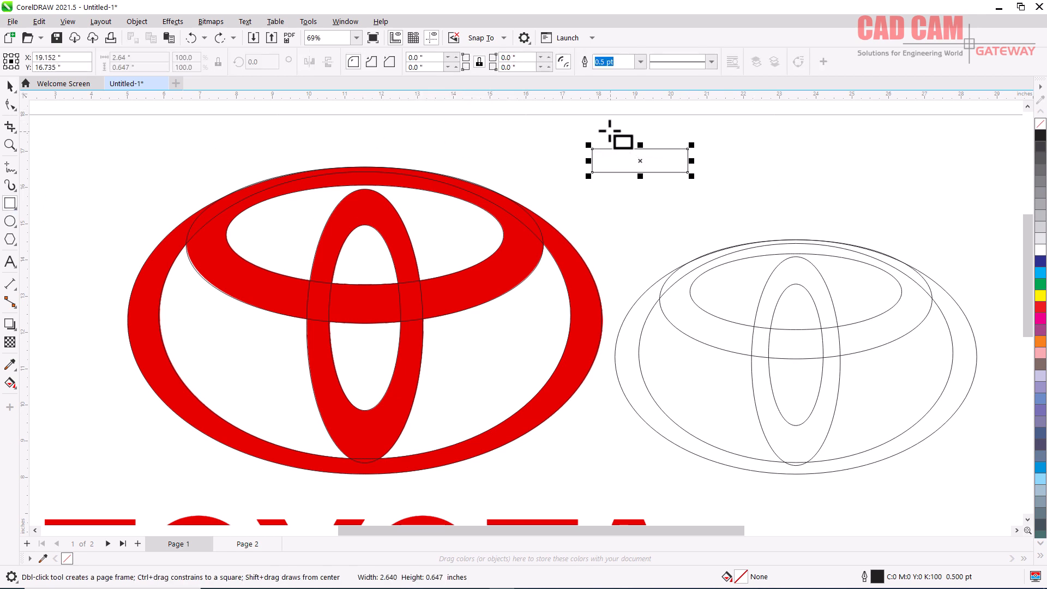
{"action": "mouse_move", "coordinate": [607, 128]}
{"action": "left_mouse_down"}
{"action": "mouse_move", "coordinate": [642, 205]}
{"action": "mouse_move", "coordinate": [652, 199]}
{"action": "mouse_move", "coordinate": [642, 192]}
{"action": "left_mouse_up"}
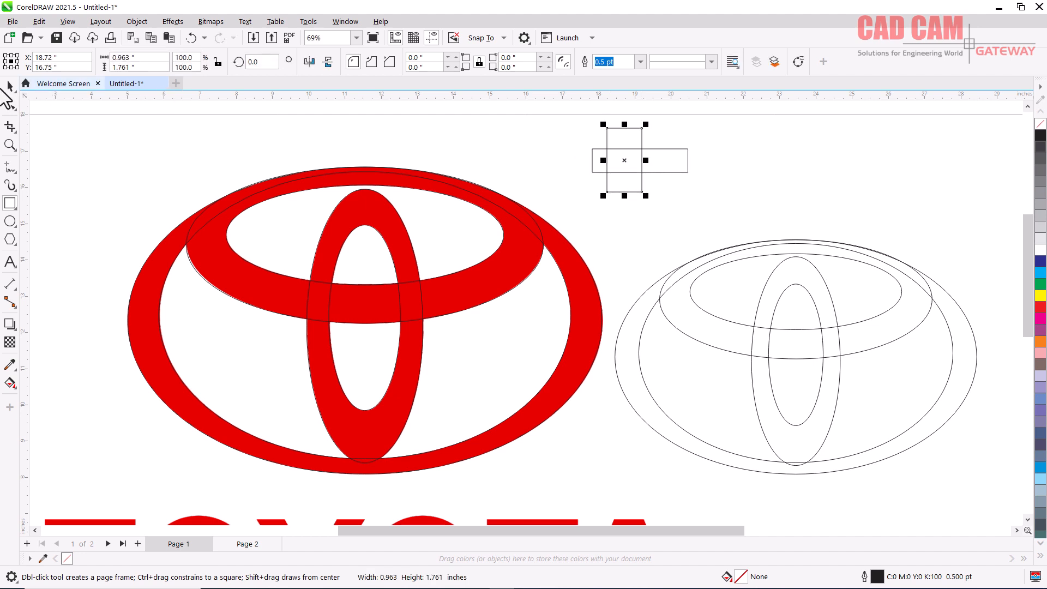
Step: Try welding the two crossing rectangles into a single outline, and undo the weld
{"action": "left_click", "coordinate": [9, 85]}
{"action": "left_click_drag", "start_coordinate": [579, 109], "coordinate": [696, 215]}
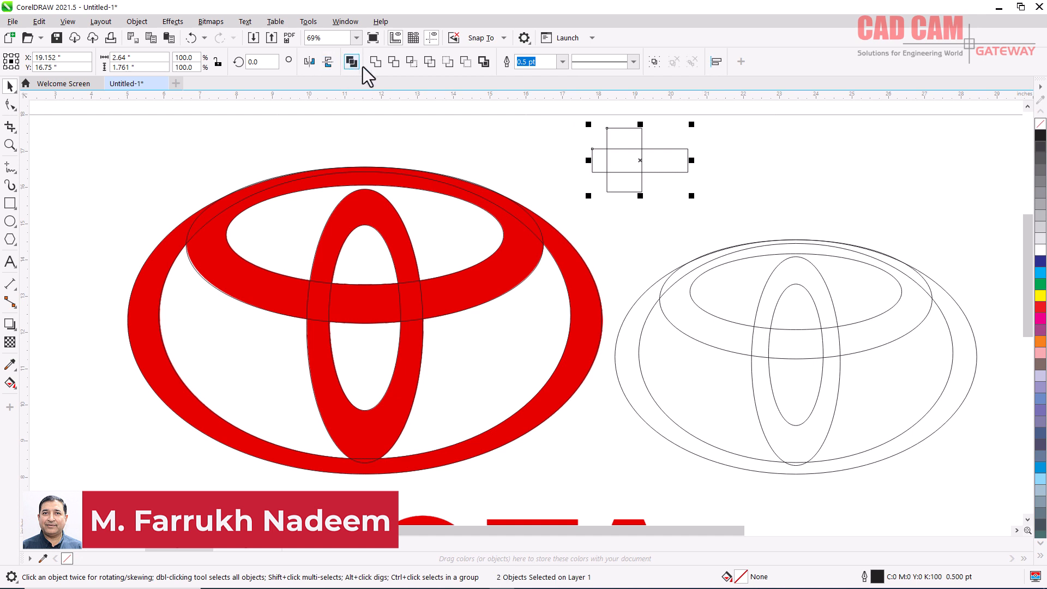
{"action": "left_click", "coordinate": [375, 64]}
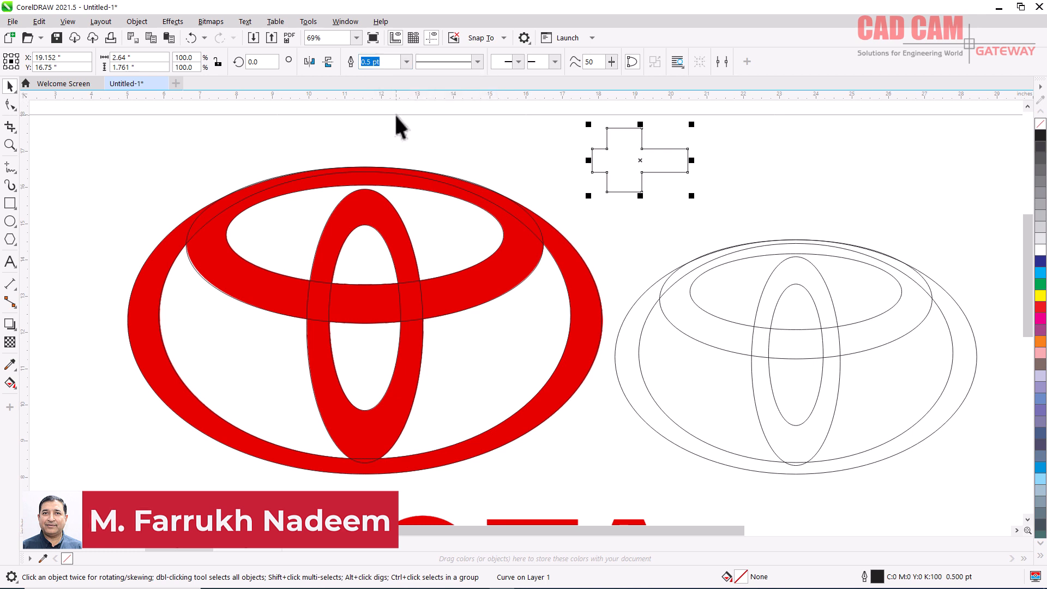
{"action": "key", "text": "ctrl+z"}
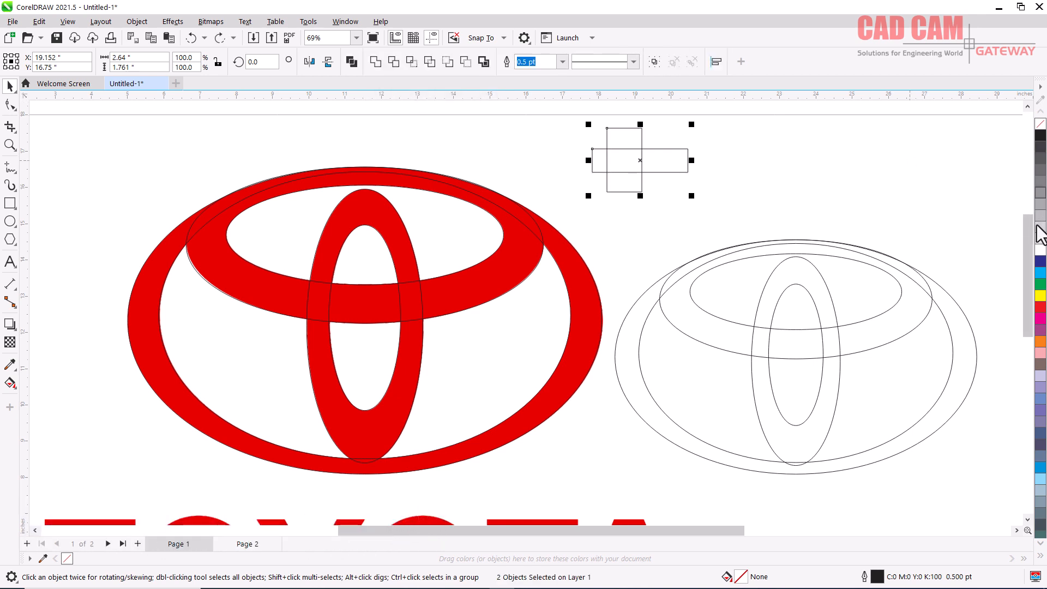
Step: Fill both rectangles with 10% black, try welding them into one filled shape, and undo only the weld
{"action": "left_click", "coordinate": [1040, 238]}
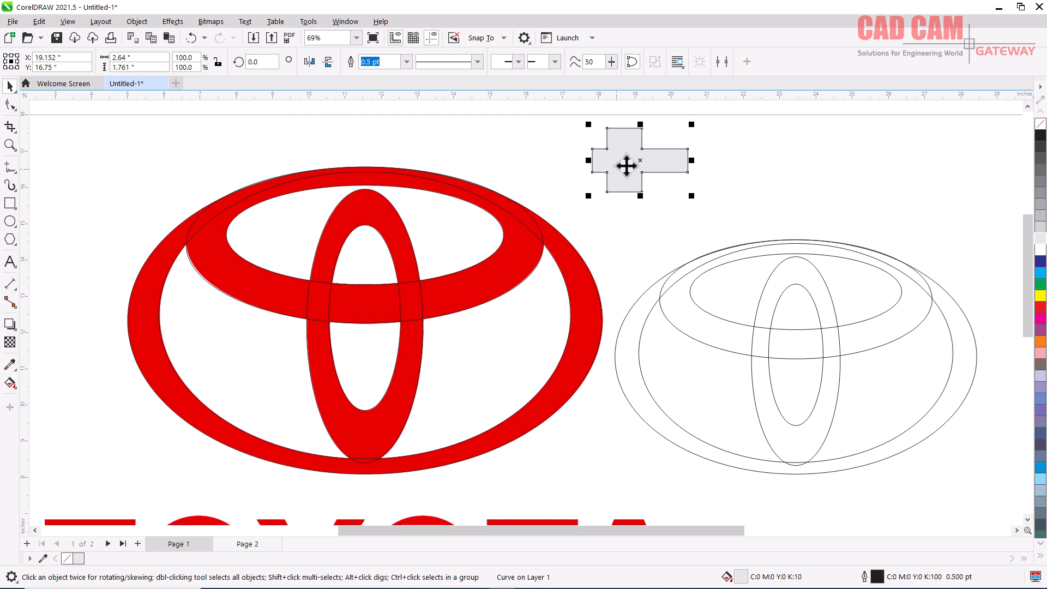
{"action": "left_click", "coordinate": [976, 347]}
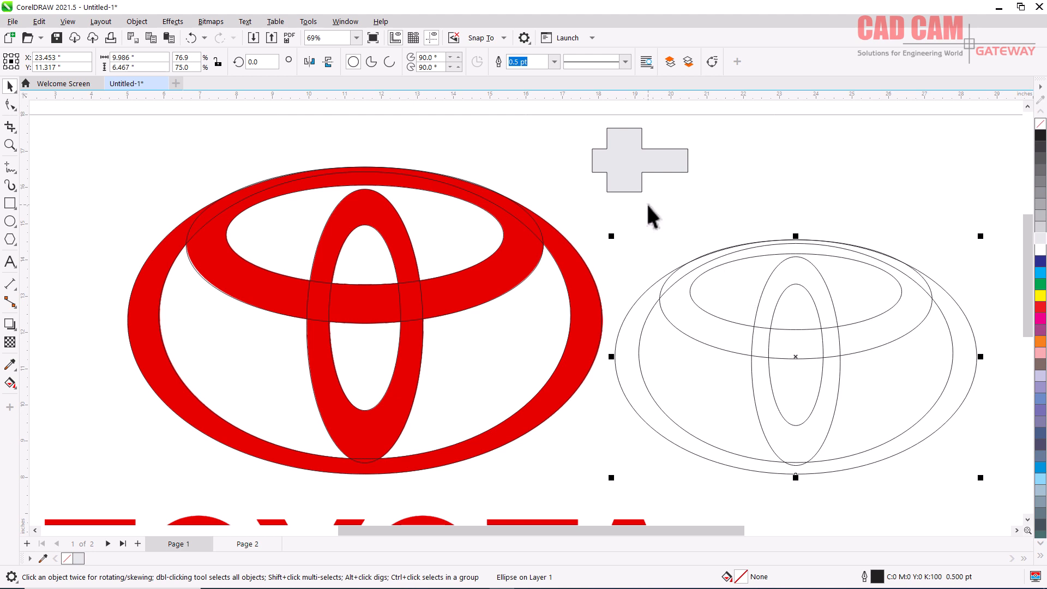
{"action": "left_click", "coordinate": [644, 171]}
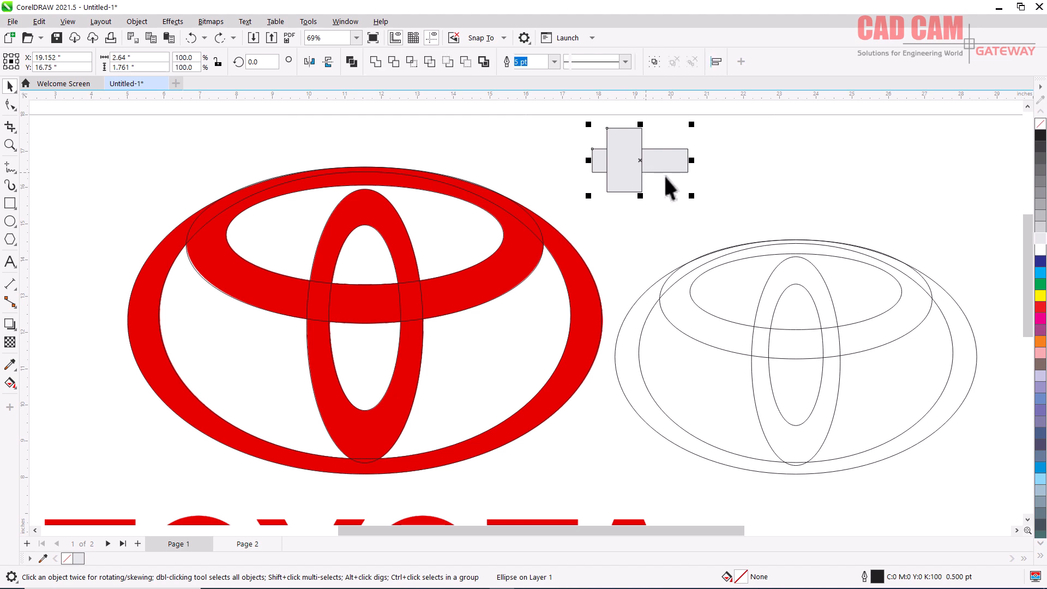
Step: Move the vertical rectangle sideways to about X 19.38 in so it crosses near the middle of the horizontal one
{"action": "left_click", "coordinate": [647, 198]}
{"action": "left_click", "coordinate": [630, 168]}
{"action": "left_click_drag", "start_coordinate": [627, 178], "coordinate": [650, 176]}
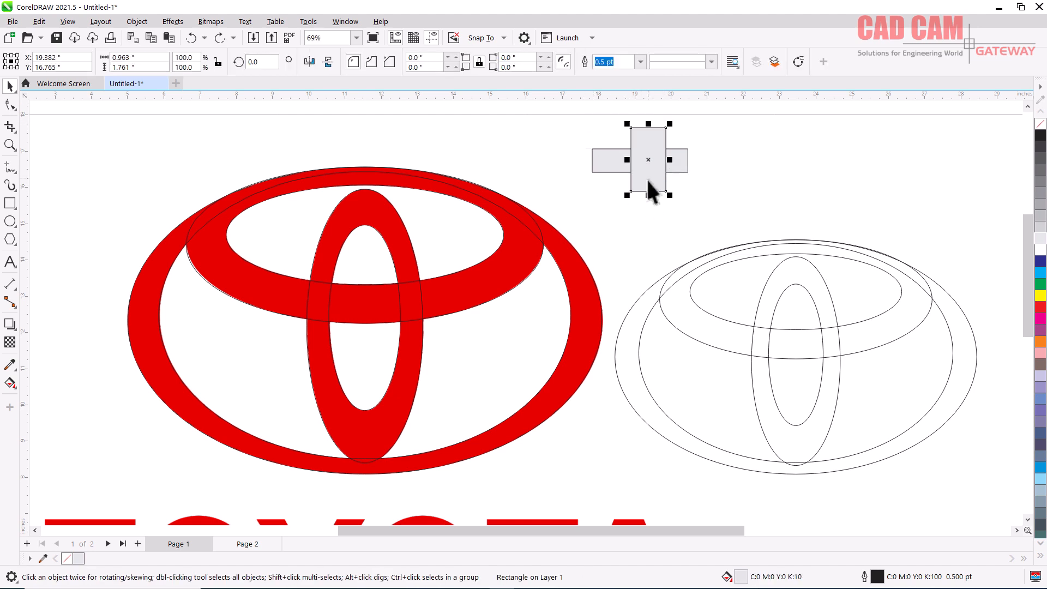
Step: Draw a small ellipse about 0.32 × 0.38 in inside the left arm of the horizontal rectangle and fill it cyan
{"action": "left_click_drag", "start_coordinate": [585, 111], "coordinate": [666, 181]}
{"action": "left_click_drag", "start_coordinate": [584, 143], "coordinate": [584, 143]}
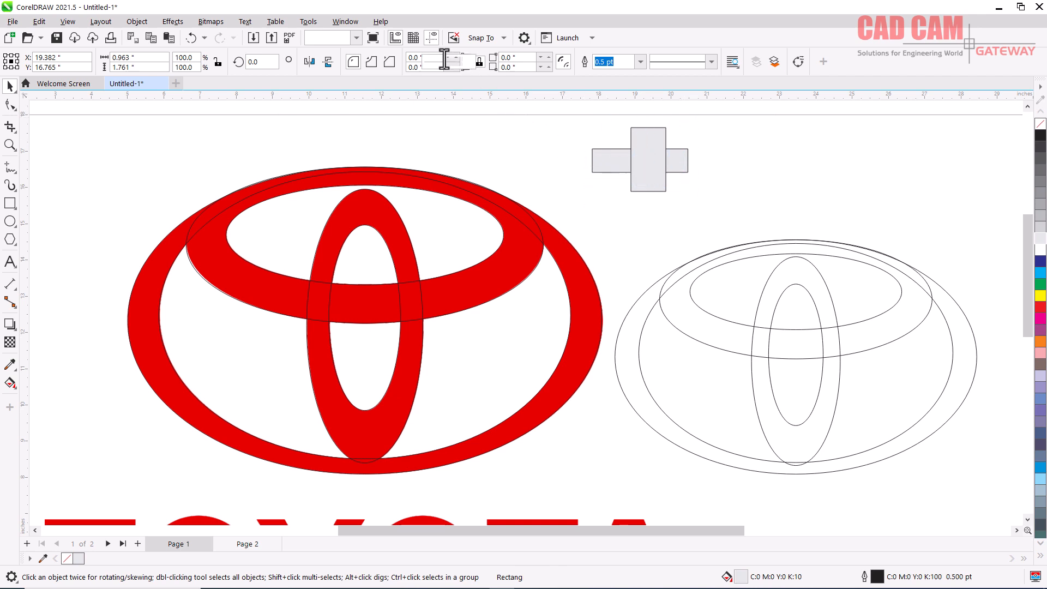
{"action": "left_click", "coordinate": [10, 221]}
{"action": "left_click_drag", "start_coordinate": [605, 154], "coordinate": [617, 168]}
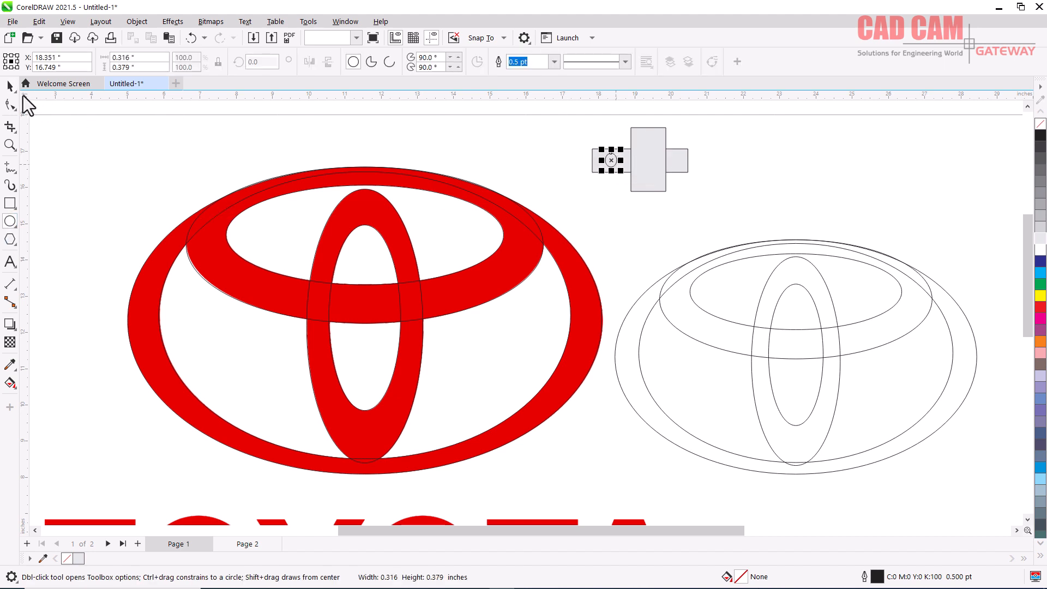
{"action": "left_click", "coordinate": [10, 85]}
{"action": "left_click", "coordinate": [1041, 275]}
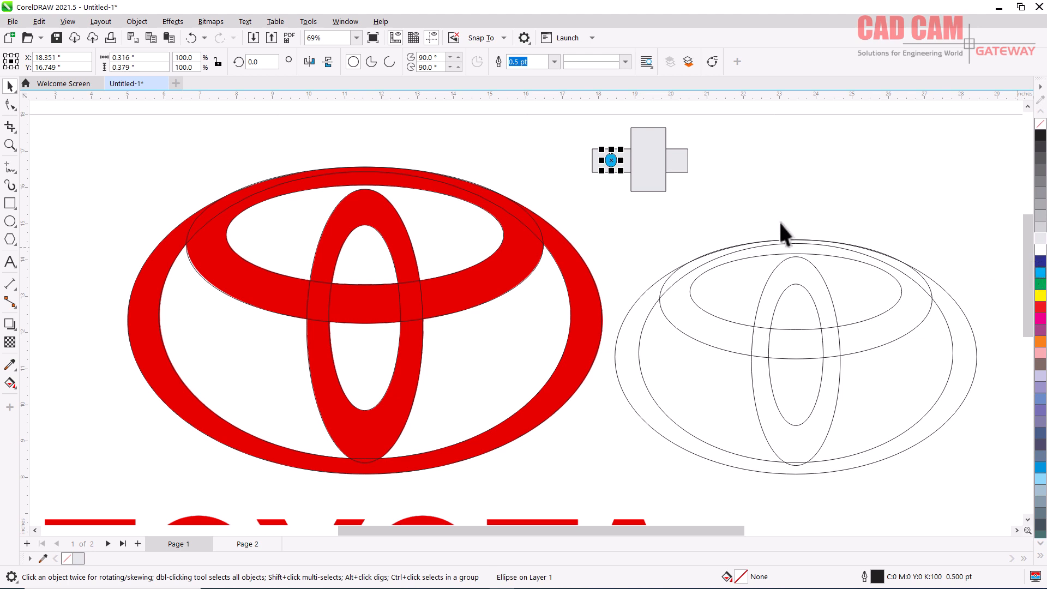
Step: Combine the two crossing rectangles and the small ellipse into one shape, and fill it with a darker grey
{"action": "left_click_drag", "start_coordinate": [576, 117], "coordinate": [706, 200]}
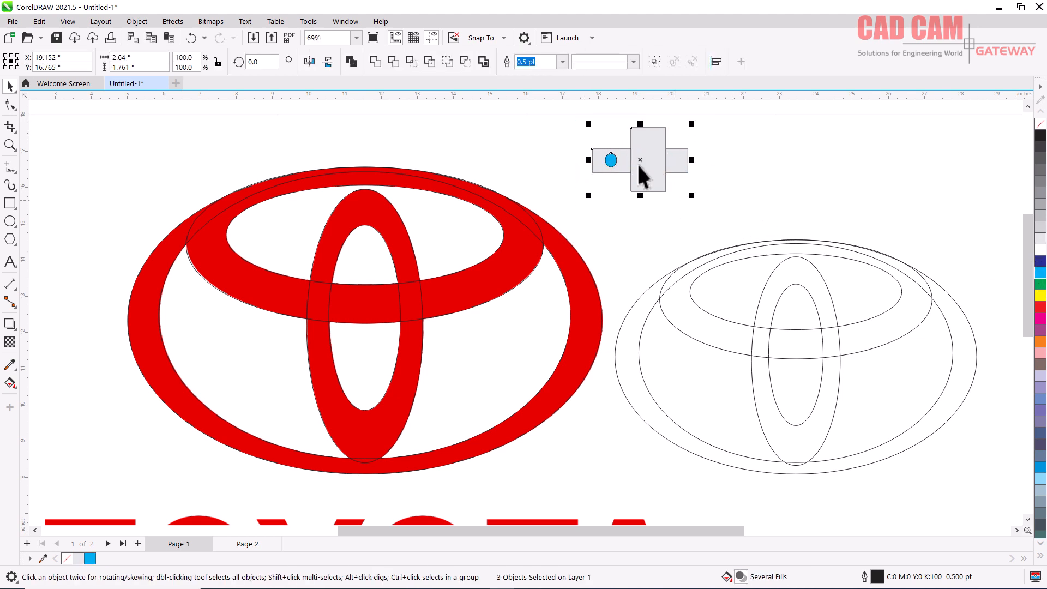
{"action": "left_click", "coordinate": [352, 62]}
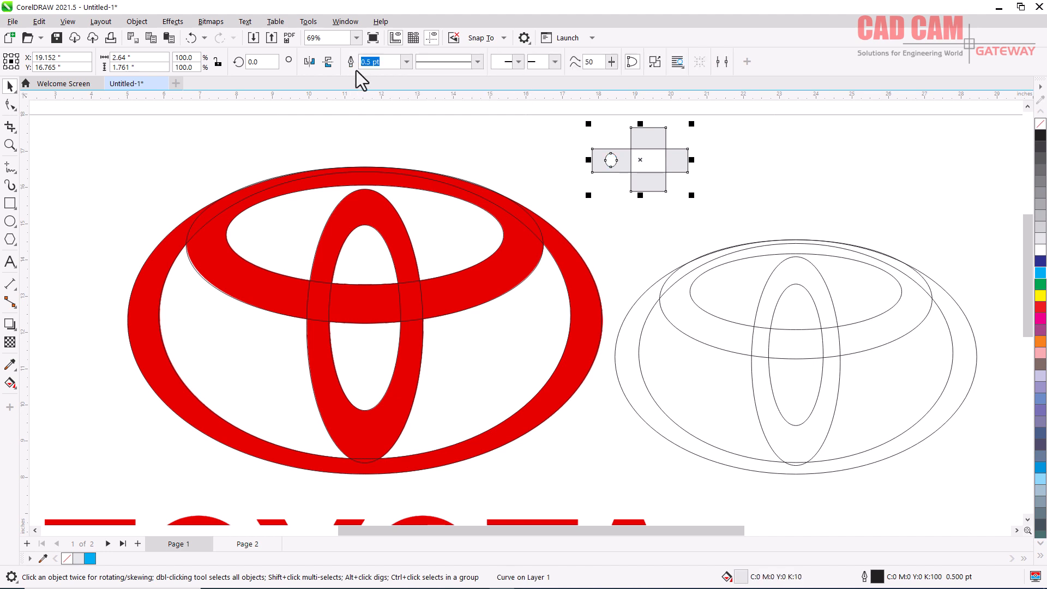
{"action": "left_click", "coordinate": [688, 176]}
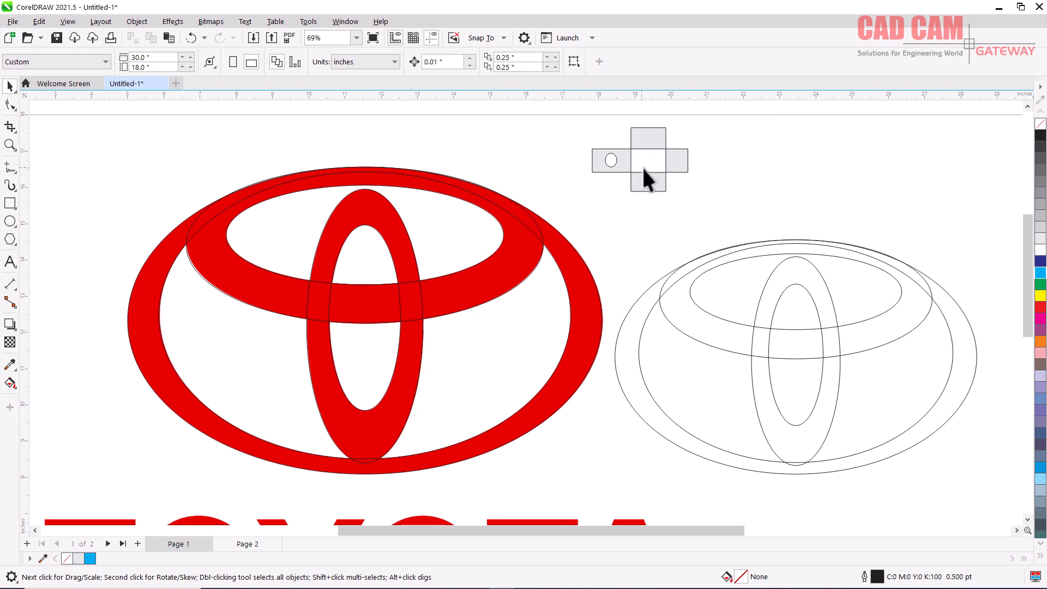
{"action": "left_click", "coordinate": [673, 160]}
{"action": "left_click", "coordinate": [1038, 219]}
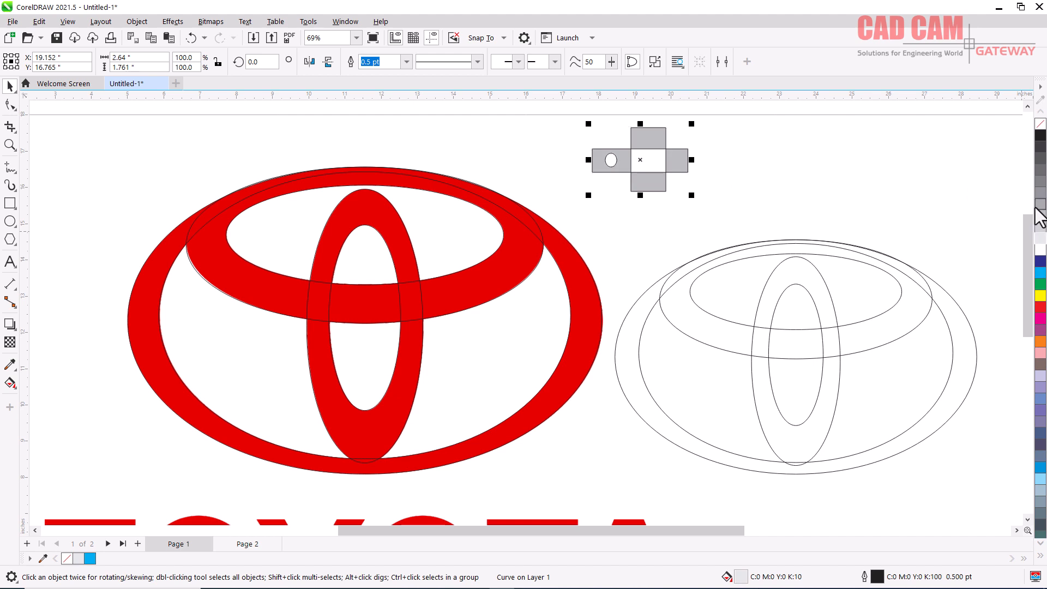
{"action": "left_click", "coordinate": [764, 203]}
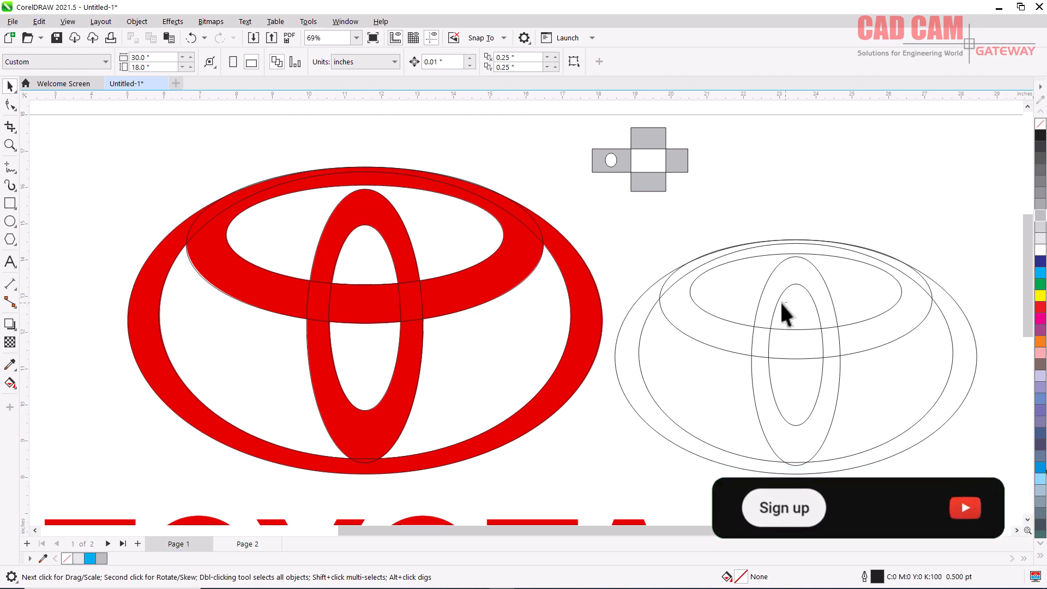
Step: Try combining the copy's two vertical ellipses and filling the result red, and undo both the fill and the combine
{"action": "left_click_drag", "start_coordinate": [785, 303], "coordinate": [746, 284]}
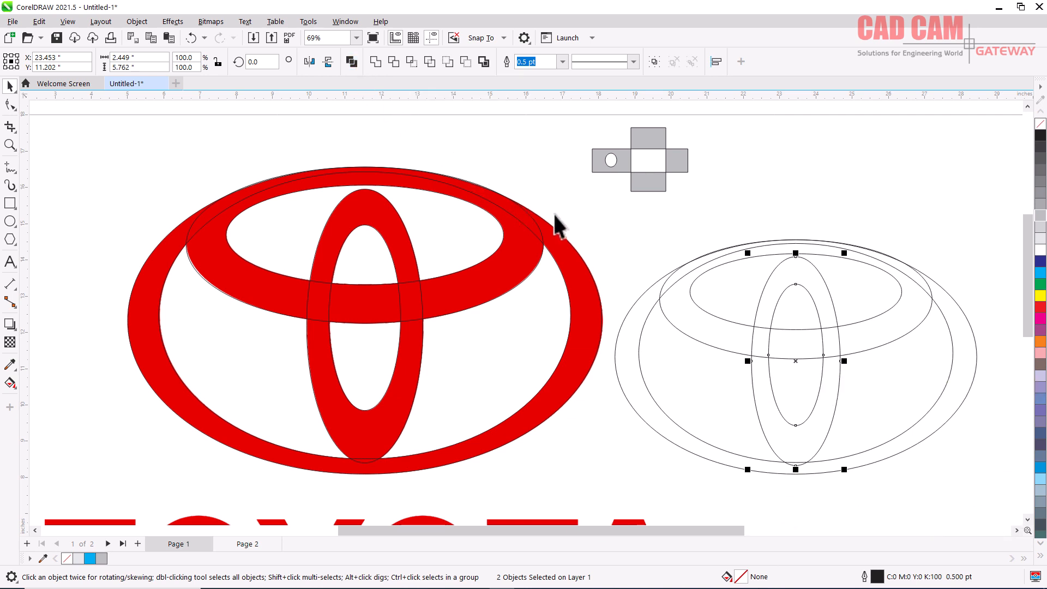
{"action": "key", "text": "ctrl+l"}
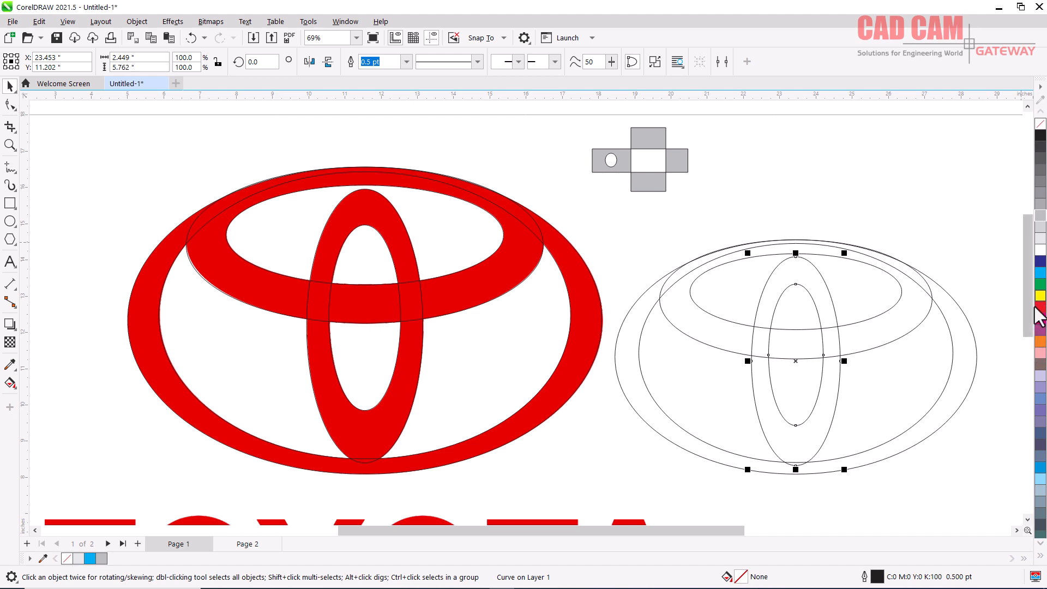
{"action": "left_click", "coordinate": [1040, 309]}
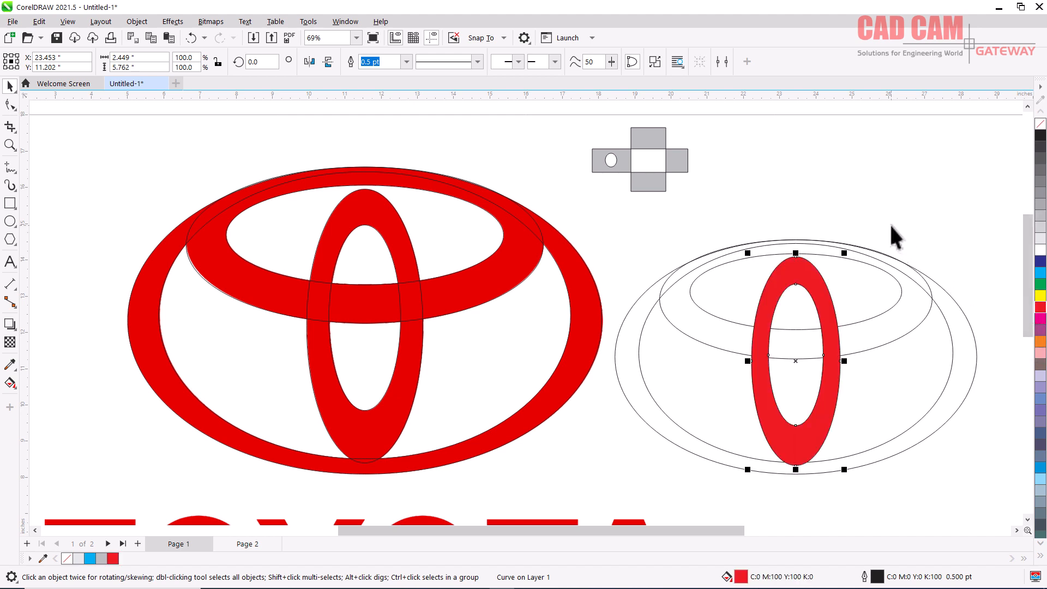
{"action": "key", "text": "ctrl+z"}
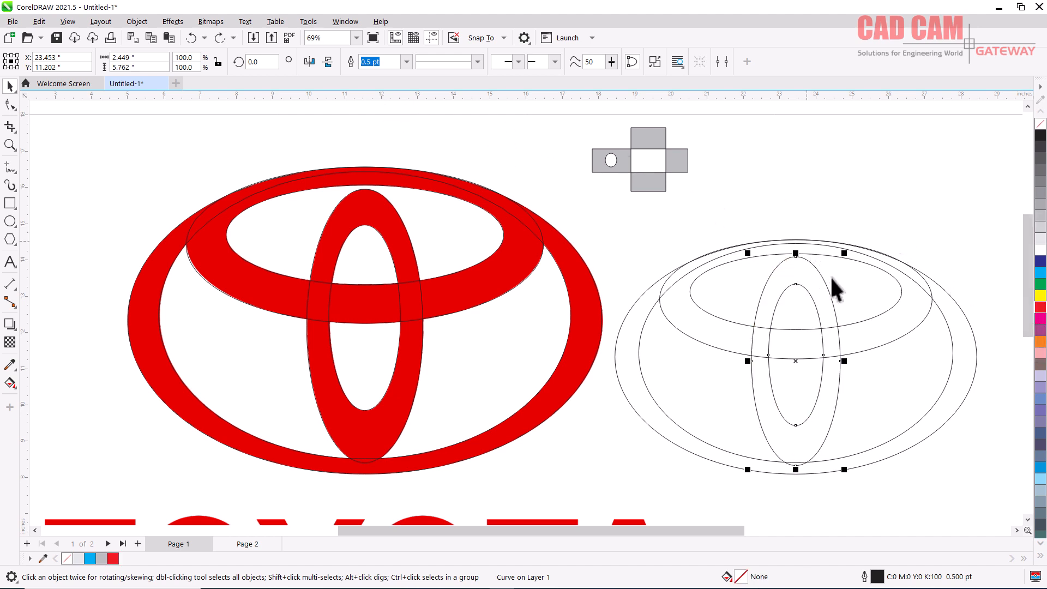
{"action": "key", "text": "ctrl+z"}
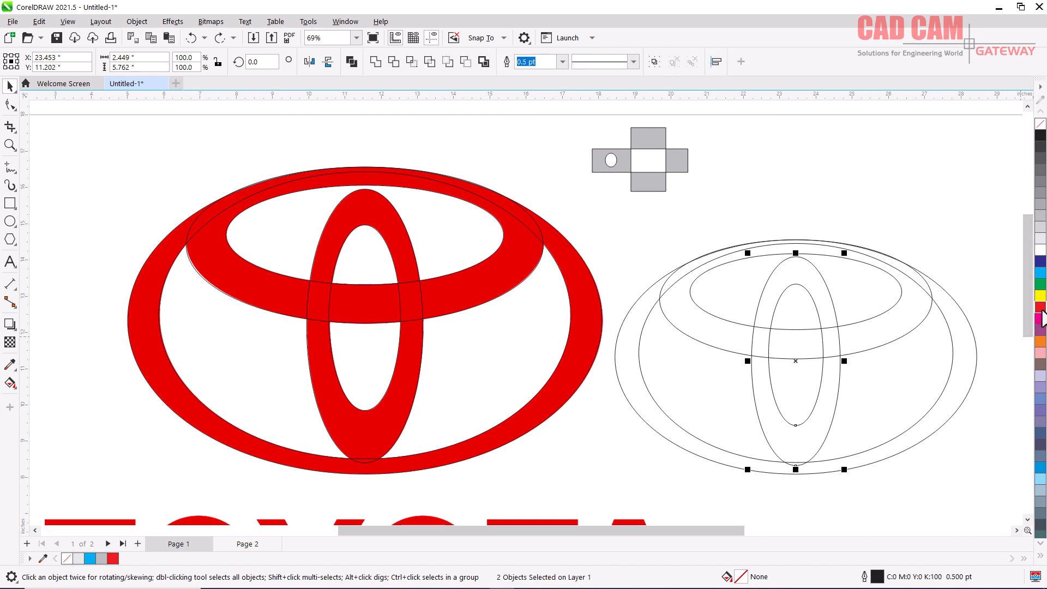
Step: Fill the copy's two vertical ellipses red and combine them into a ring, and do the same with the upper horizontal pair
{"action": "left_click", "coordinate": [1040, 308]}
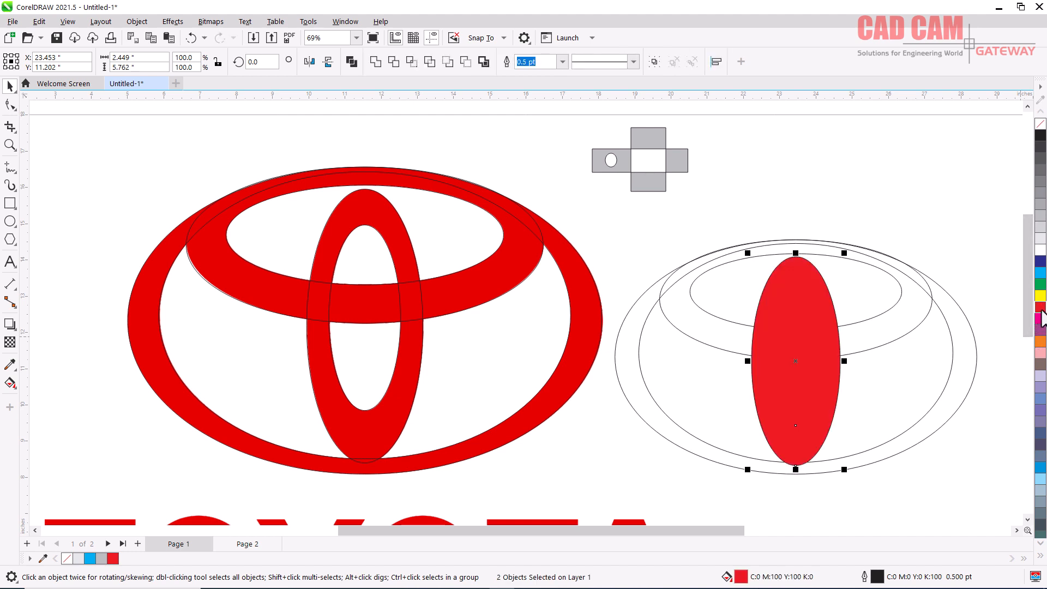
{"action": "left_click", "coordinate": [352, 62]}
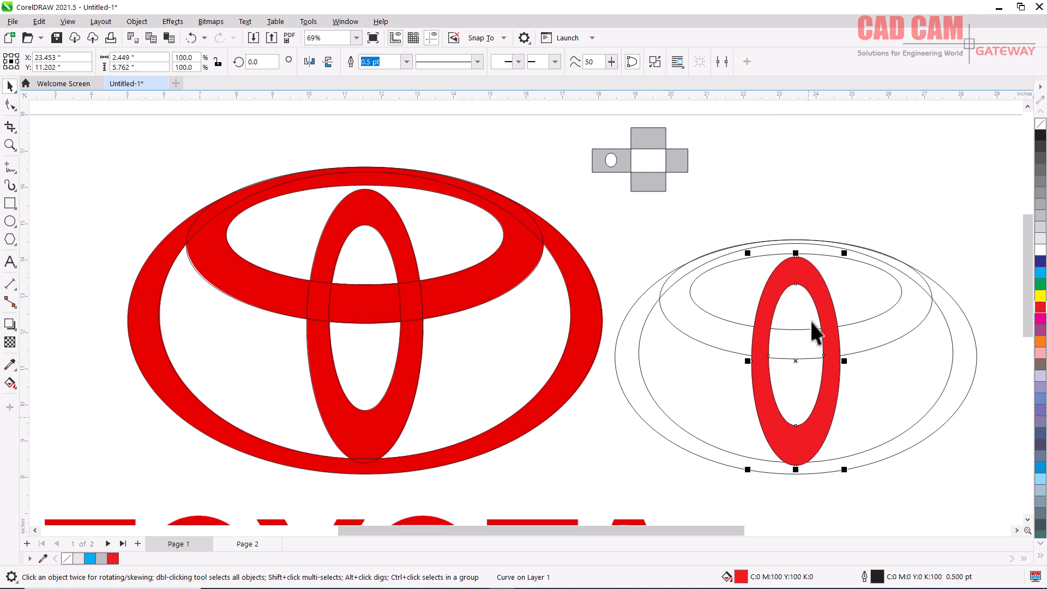
{"action": "left_click_drag", "start_coordinate": [721, 306], "coordinate": [685, 345]}
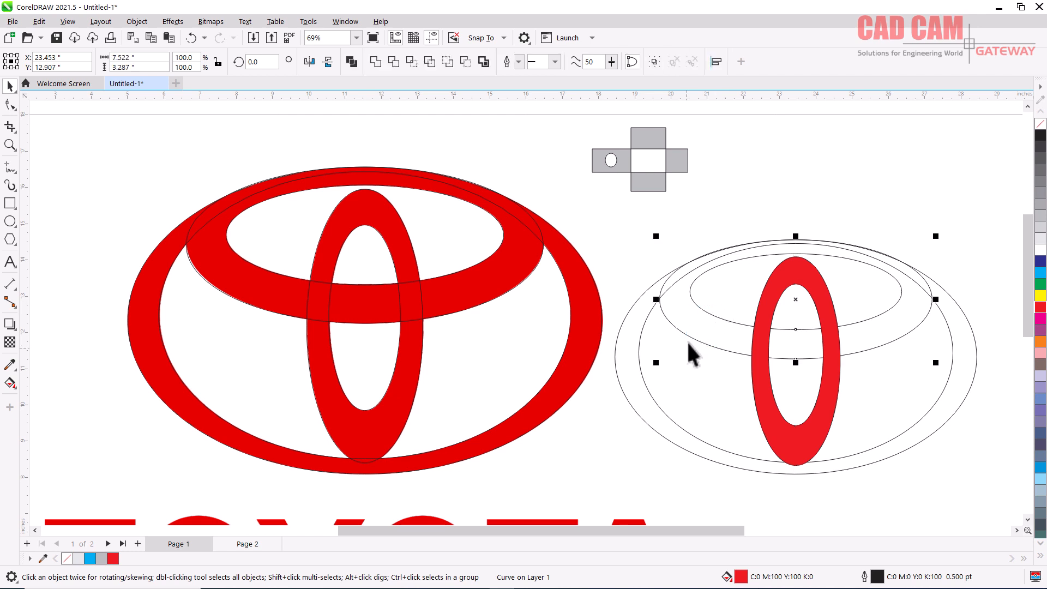
{"action": "left_click", "coordinate": [1041, 308]}
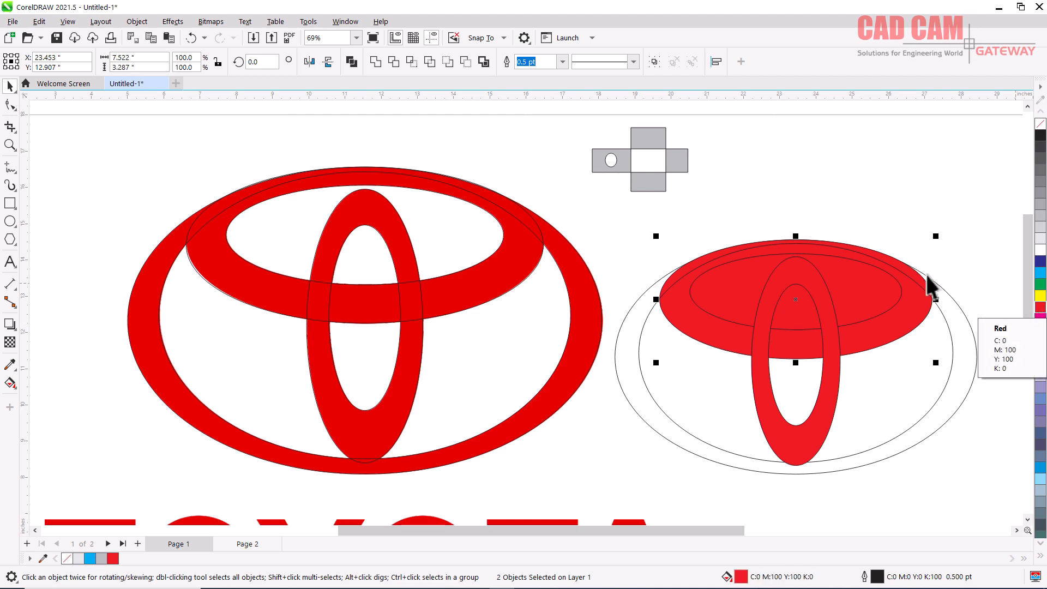
{"action": "left_click", "coordinate": [353, 62]}
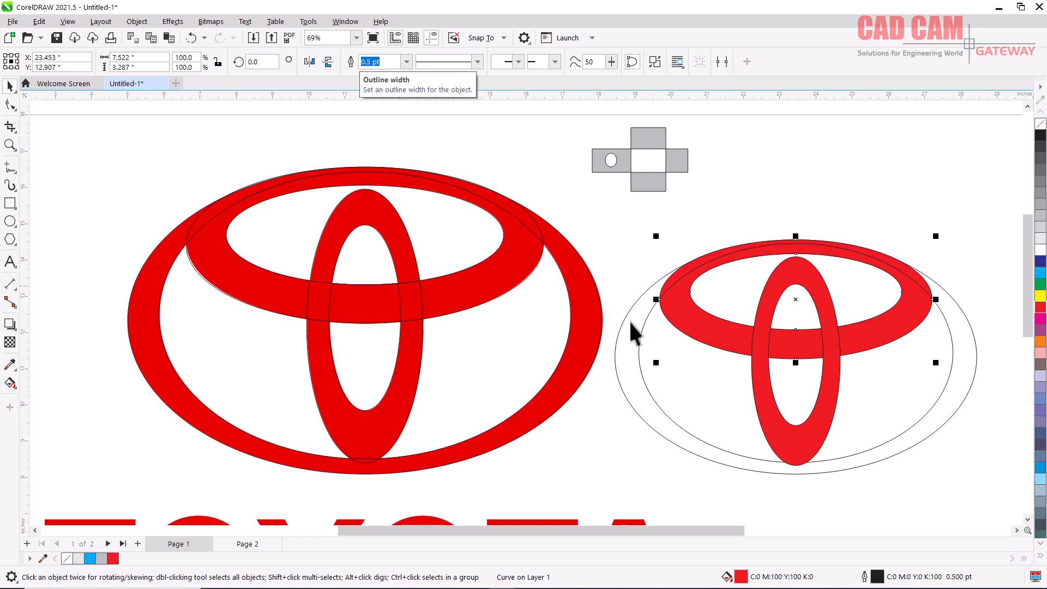
Step: Fill the copy's two outer ellipses red and combine them into the large outer ring
{"action": "left_click", "coordinate": [670, 403]}
{"action": "left_click", "coordinate": [645, 421]}
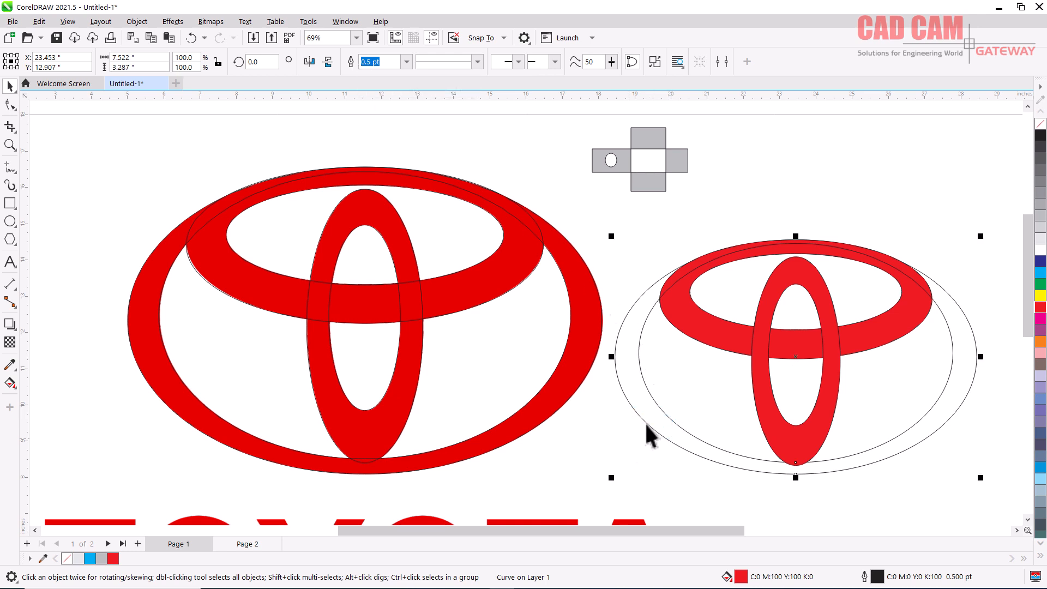
{"action": "left_click", "coordinate": [1041, 307]}
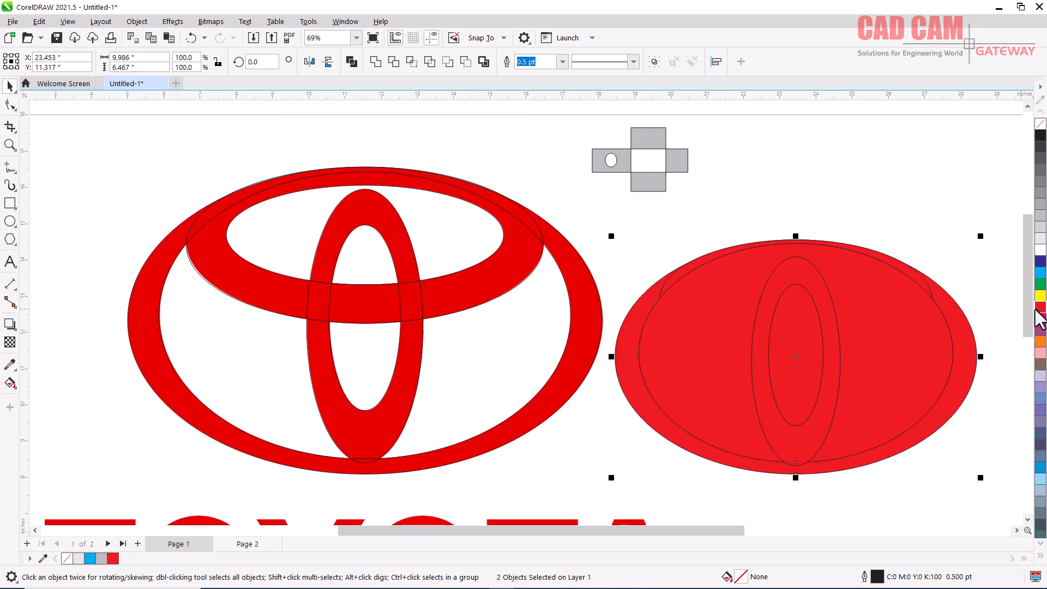
{"action": "left_click", "coordinate": [352, 63]}
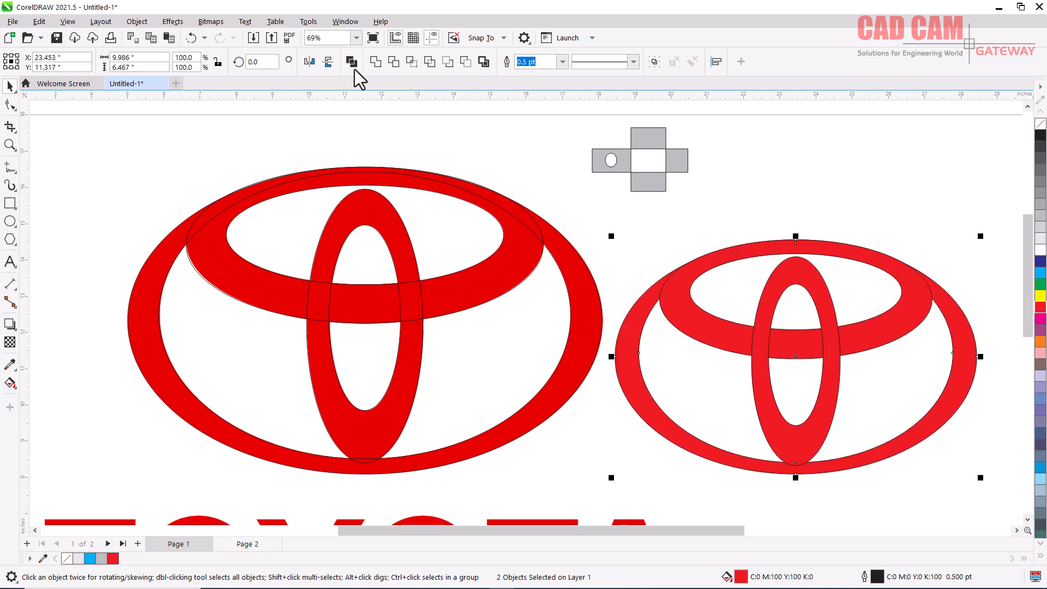
{"action": "left_click", "coordinate": [764, 175]}
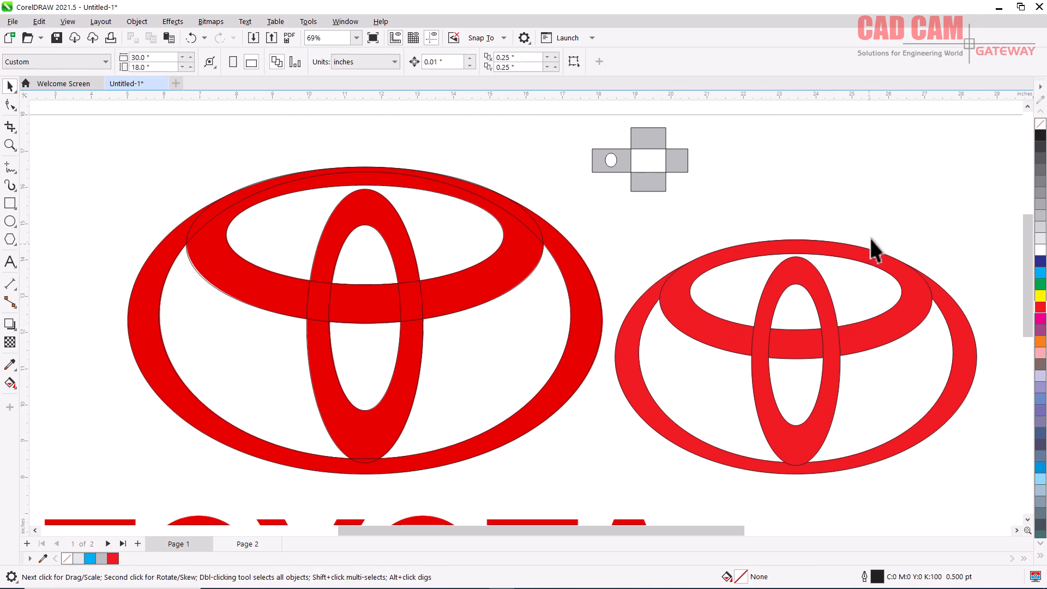
Step: Remove the outline from all three red rings of the copied emblem
{"action": "left_click_drag", "start_coordinate": [911, 222], "coordinate": [761, 463]}
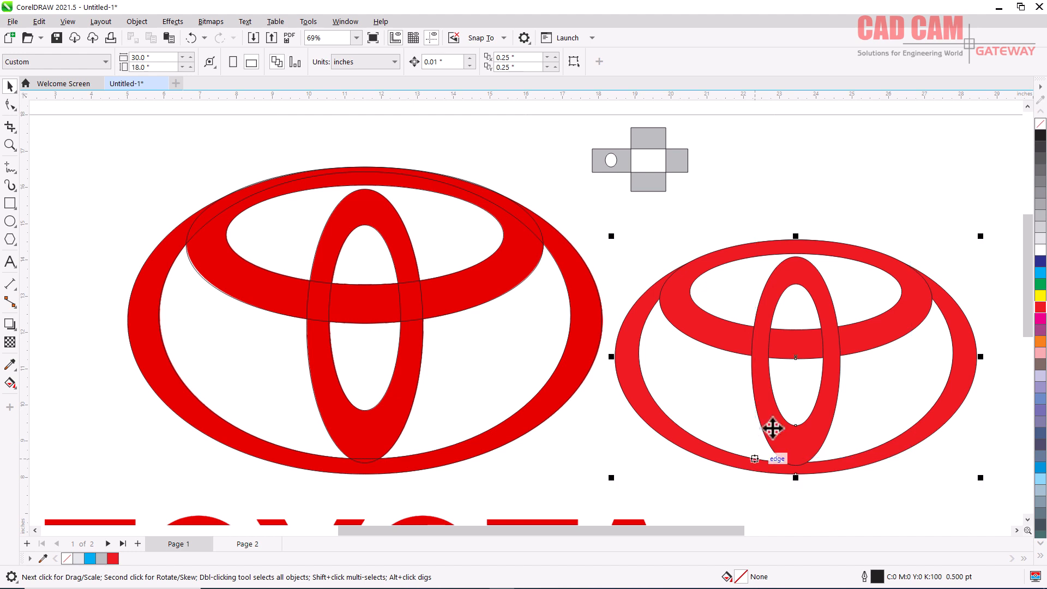
{"action": "right_click", "coordinate": [1039, 132]}
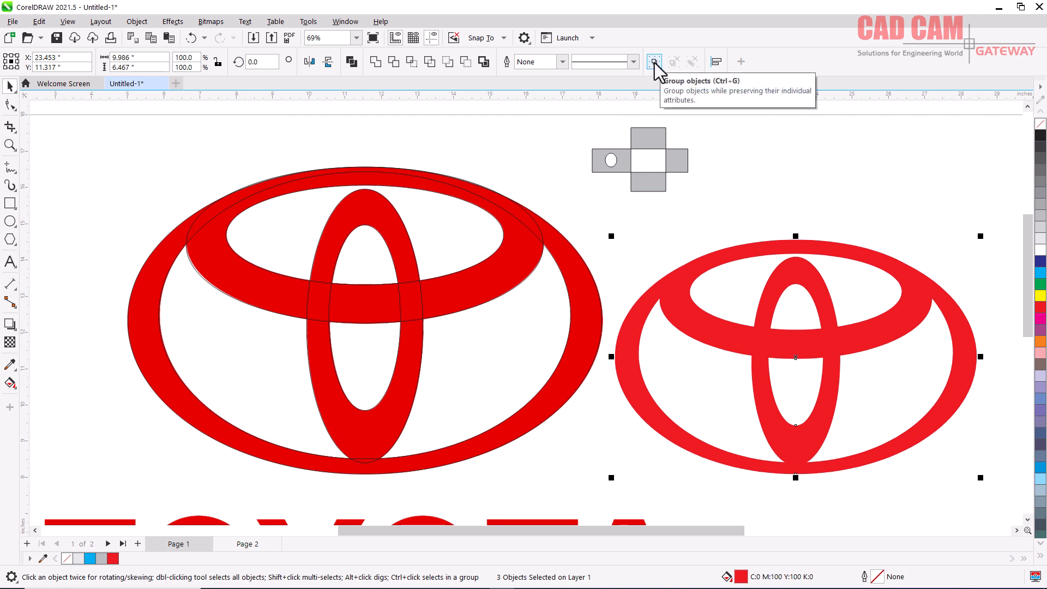
{"action": "left_click", "coordinate": [796, 132]}
Step: Recolour the copied emblem's upper horizontal ring yellow and its vertical ring orange
{"action": "left_click", "coordinate": [904, 325]}
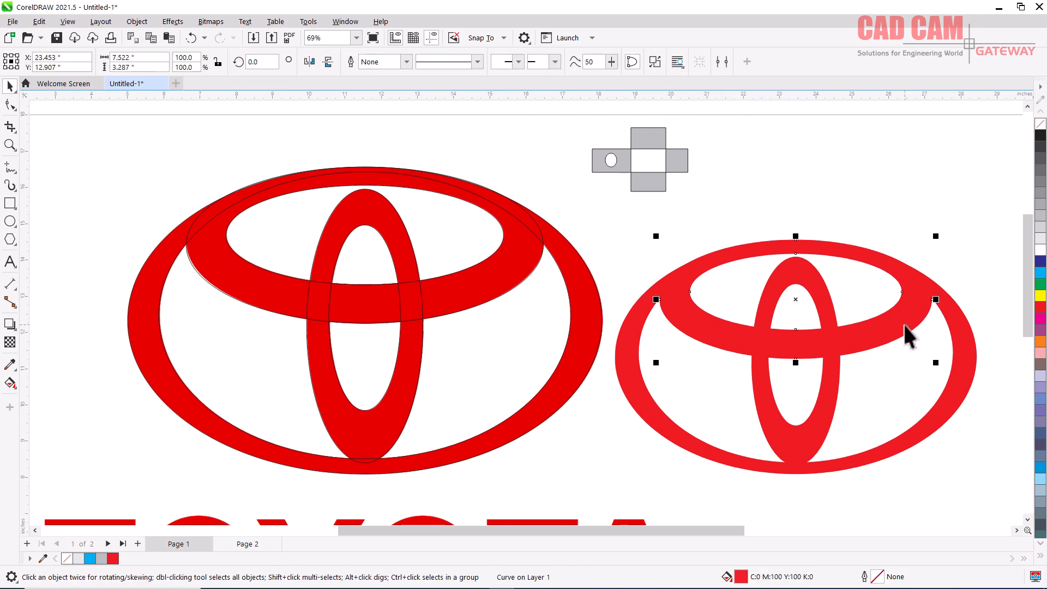
{"action": "left_click", "coordinate": [1041, 296]}
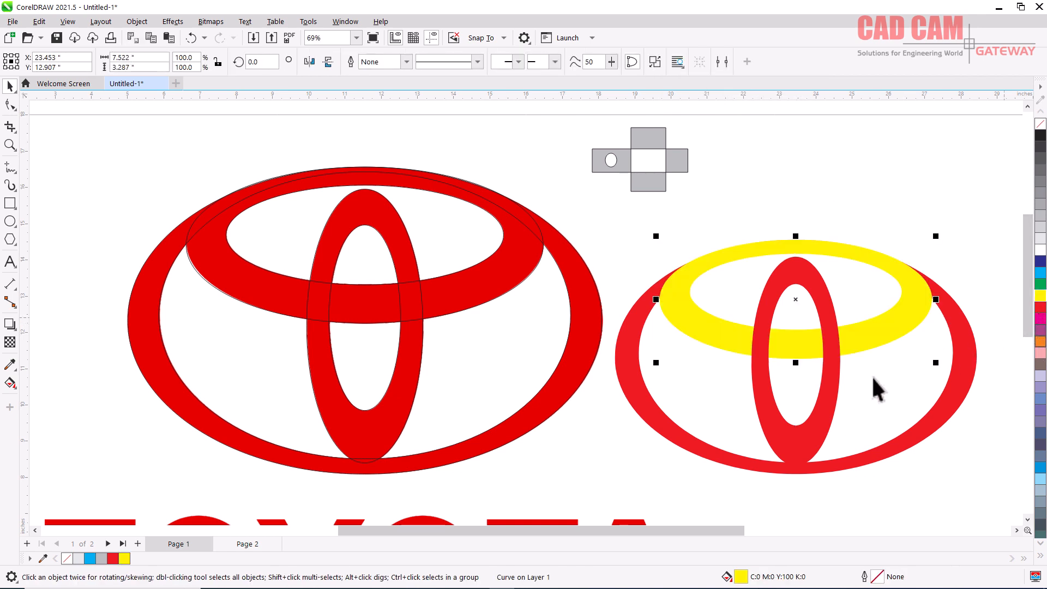
{"action": "left_click", "coordinate": [823, 409]}
{"action": "left_click", "coordinate": [1041, 364]}
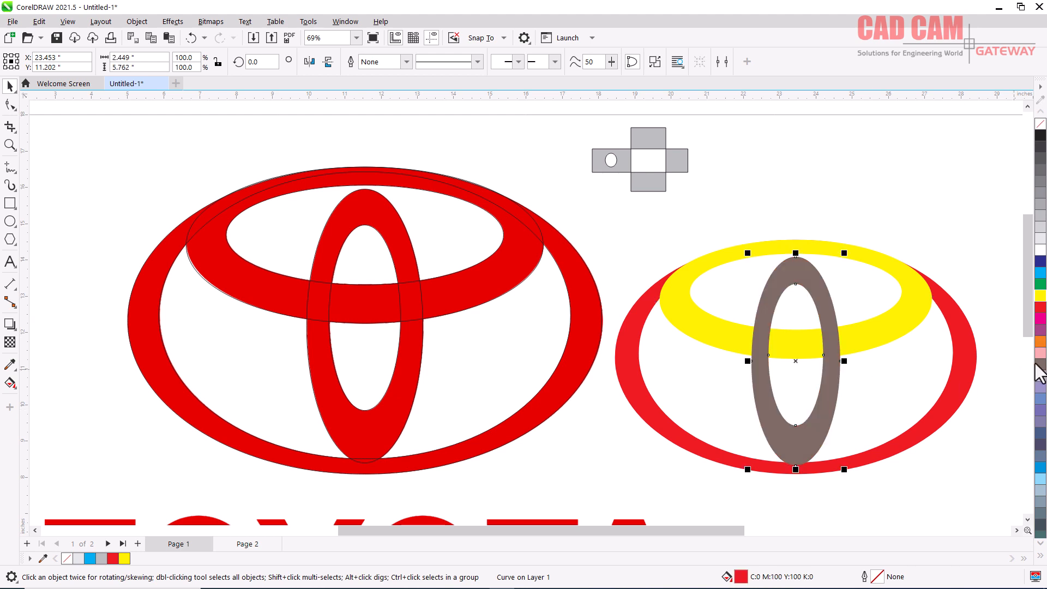
{"action": "left_click", "coordinate": [1040, 342]}
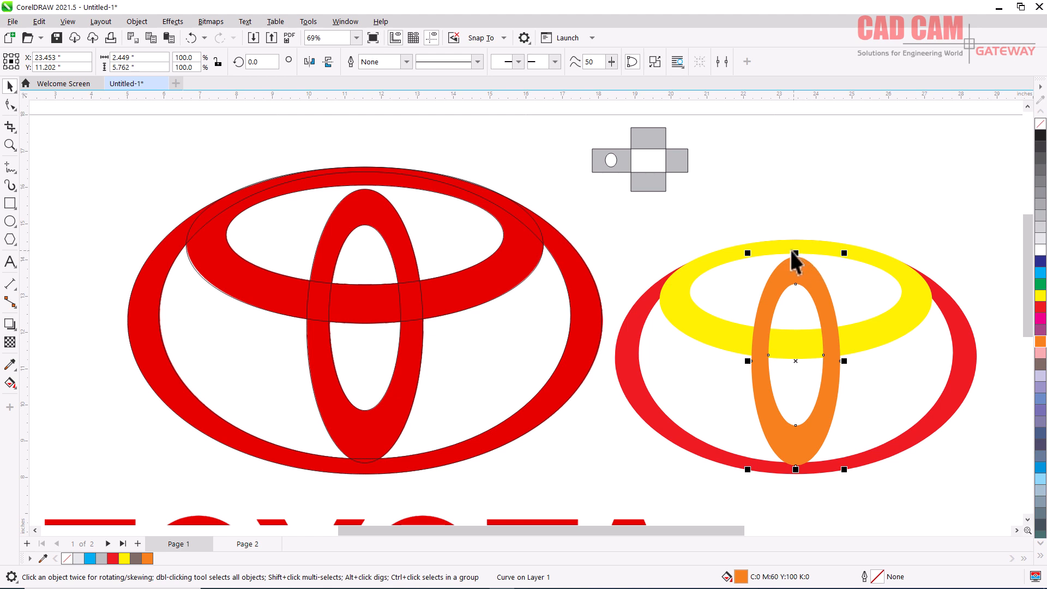
{"action": "left_click", "coordinate": [742, 224]}
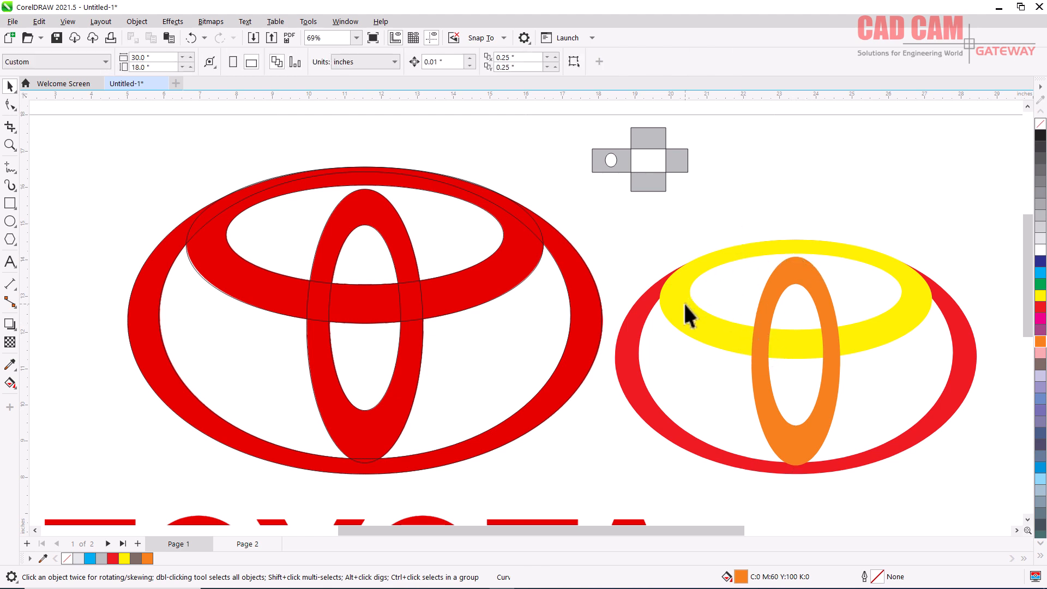
Step: Try welding the red, yellow and orange rings of the copied emblem into one shape, and undo the weld
{"action": "left_click", "coordinate": [681, 302]}
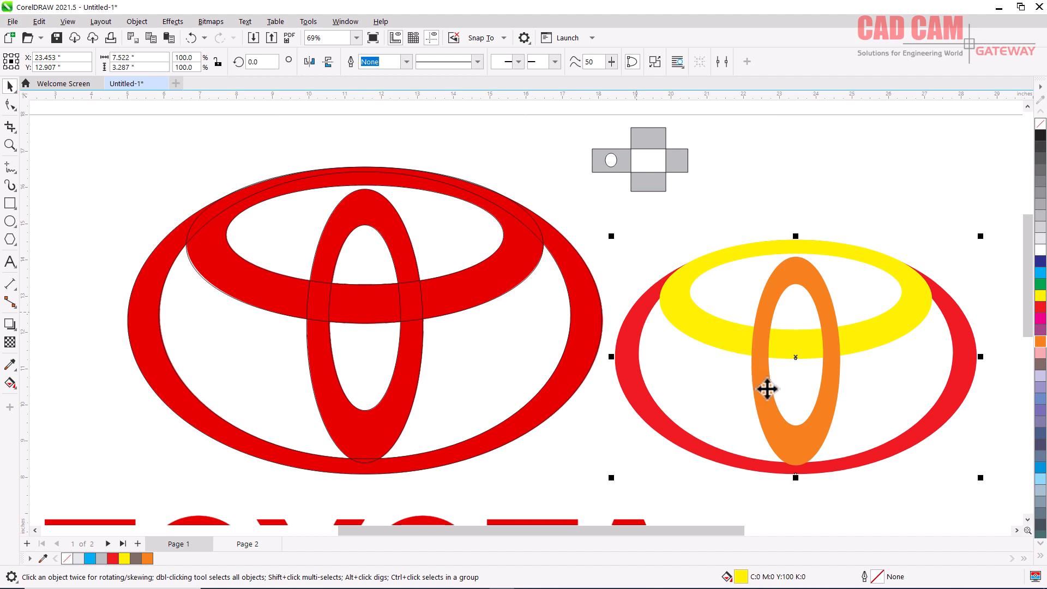
{"action": "left_click", "coordinate": [767, 389], "text": "shift"}
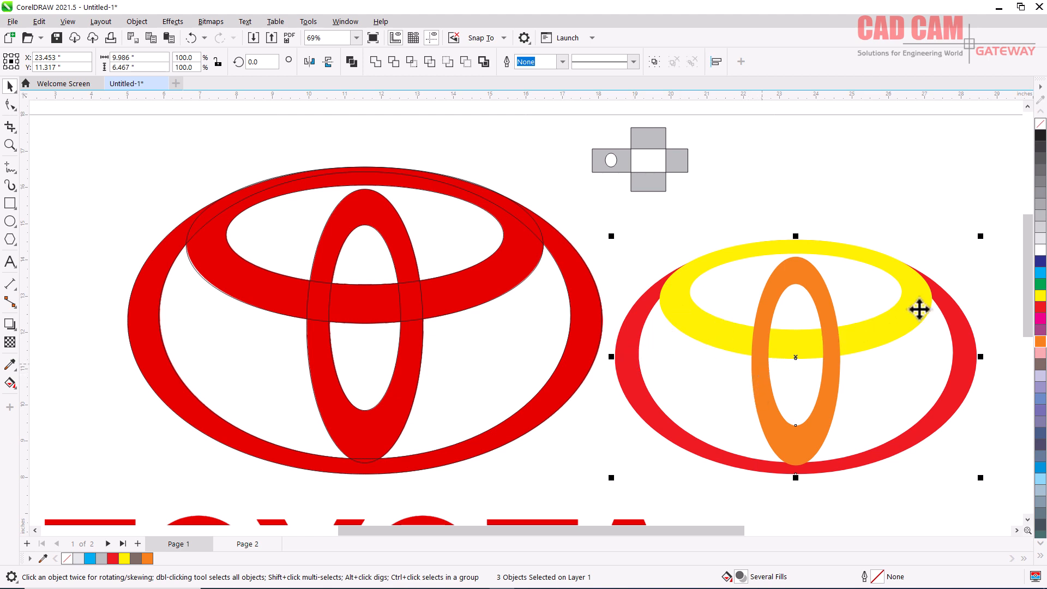
{"action": "left_click", "coordinate": [374, 61]}
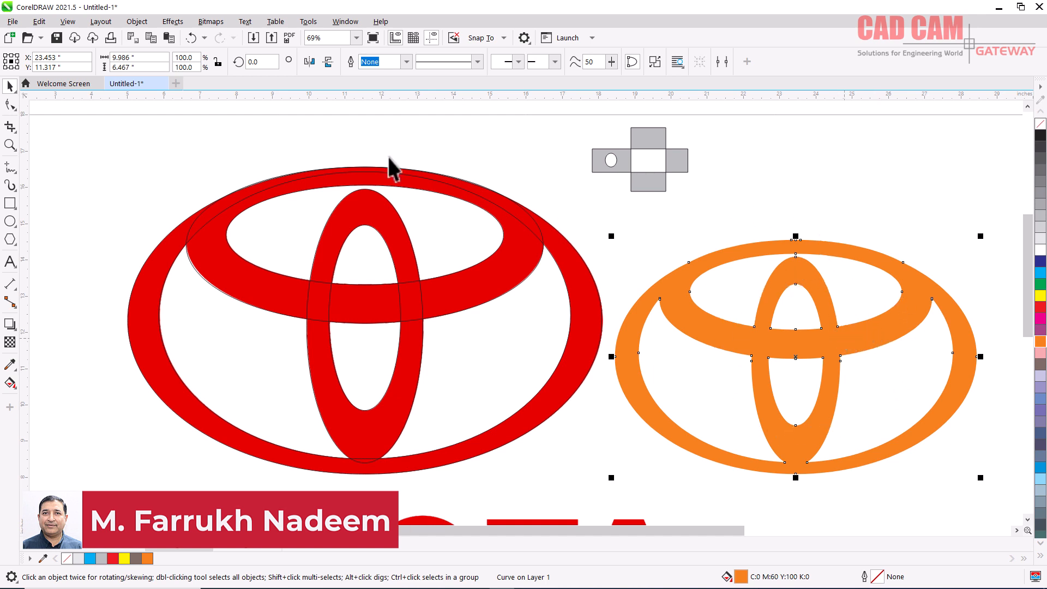
{"action": "key", "text": "ctrl+z"}
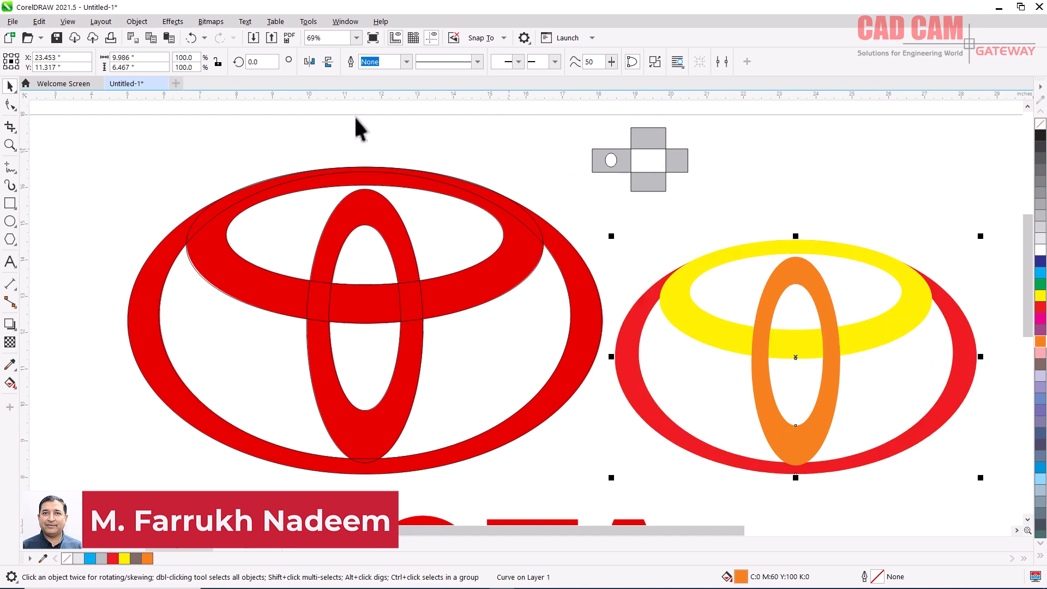
Step: Switch the drawing display to Wireframe view to examine the ring outlines
{"action": "left_click", "coordinate": [68, 25]}
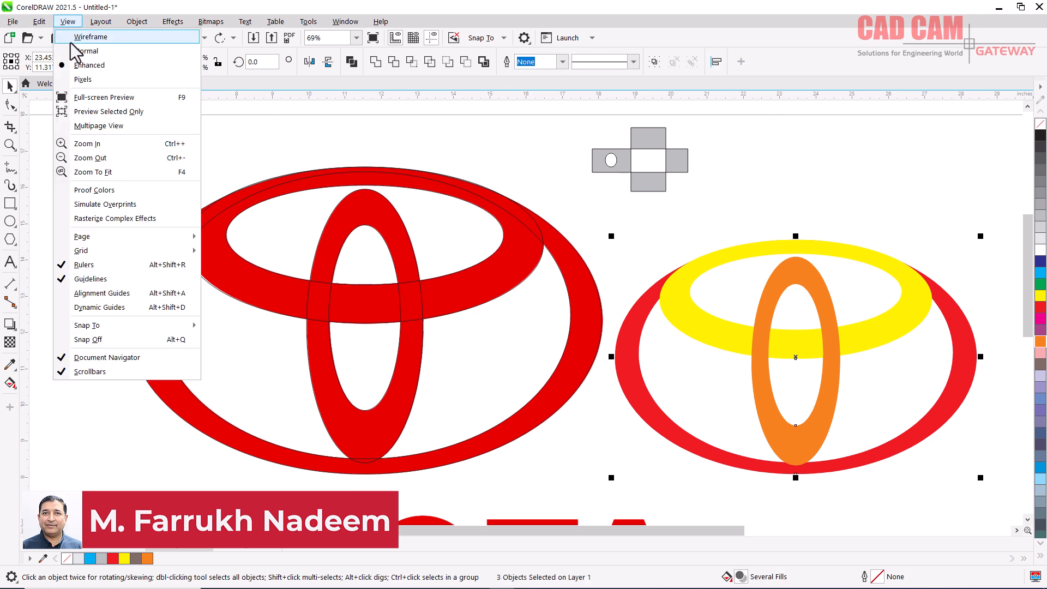
{"action": "left_click", "coordinate": [71, 43]}
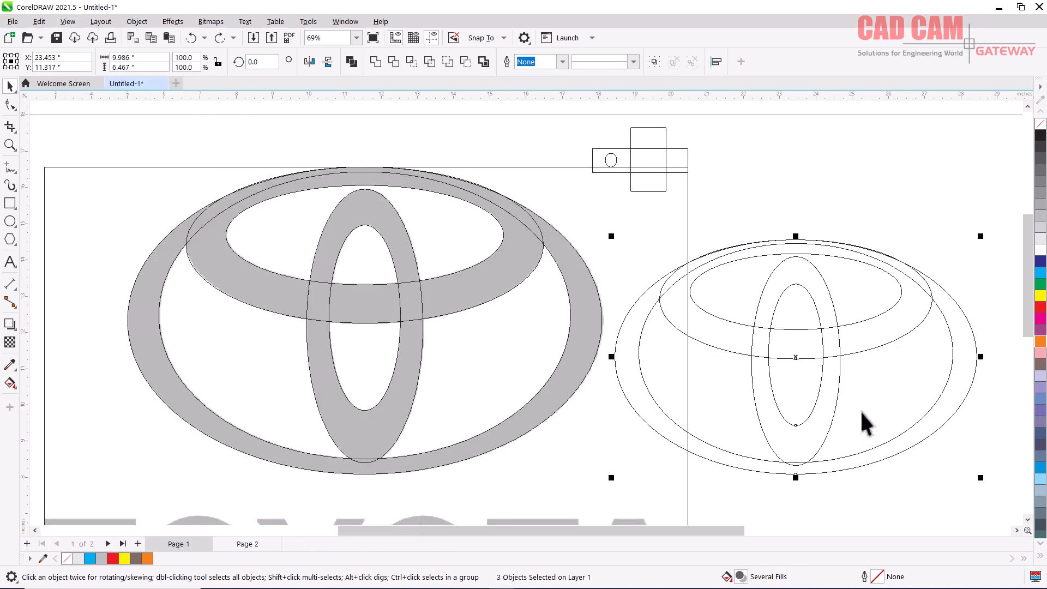
Step: Weld the three rings of the copied emblem into one shape and switch the drawing display to Enhanced view
{"action": "left_click", "coordinate": [376, 61]}
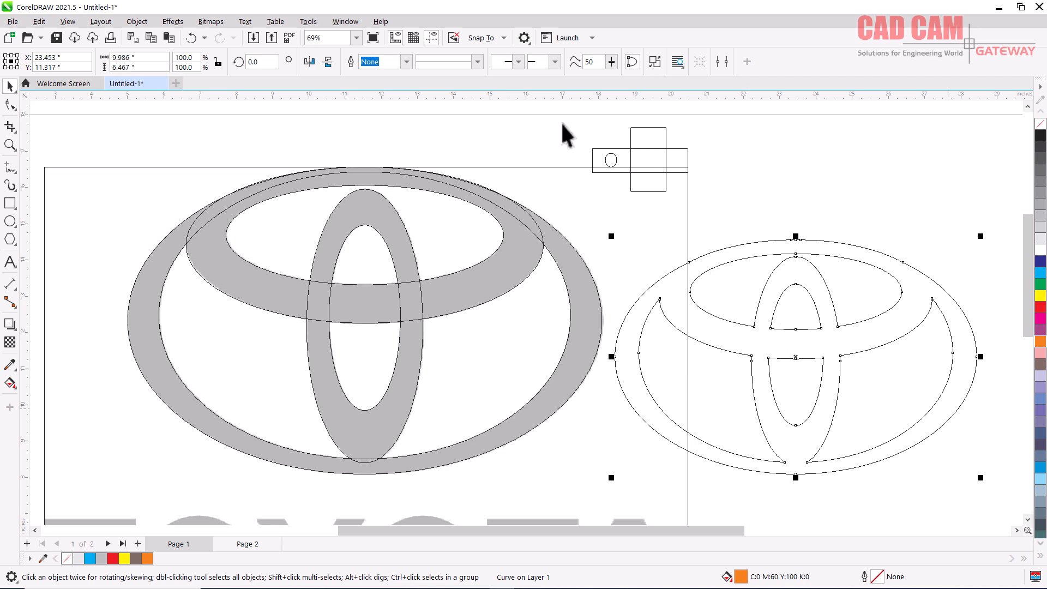
{"action": "left_click", "coordinate": [68, 22]}
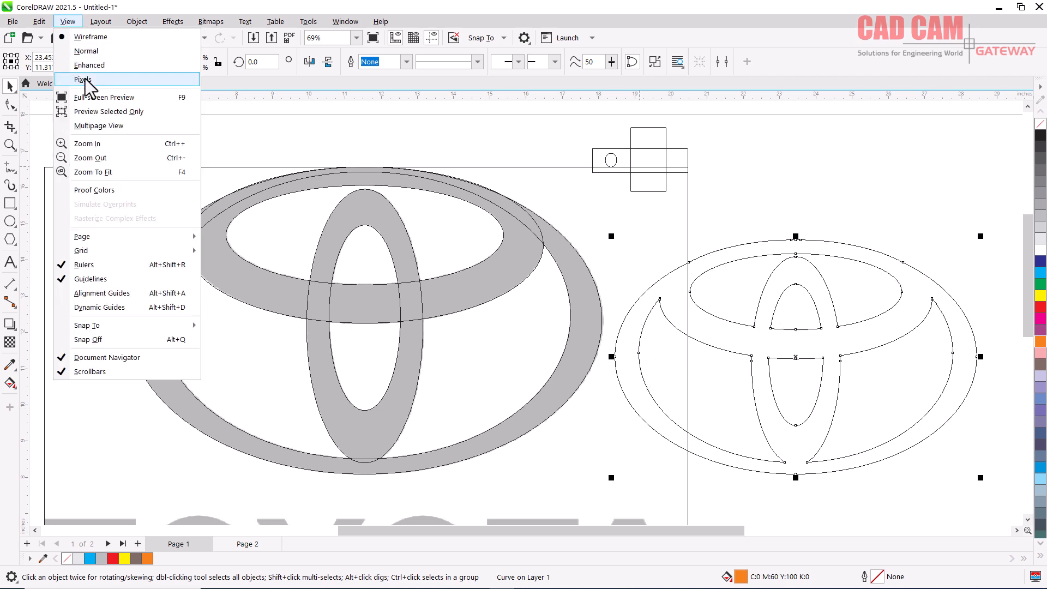
{"action": "left_click", "coordinate": [88, 65]}
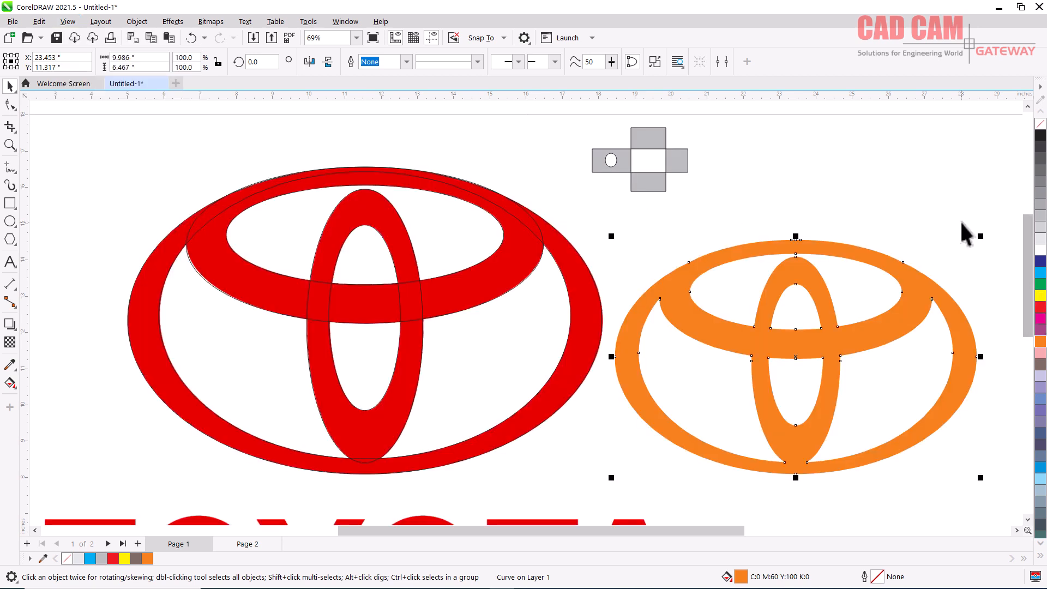
Step: Fill the welded emblem with red and give it a black outline 4.0 pt wide
{"action": "left_click", "coordinate": [963, 324]}
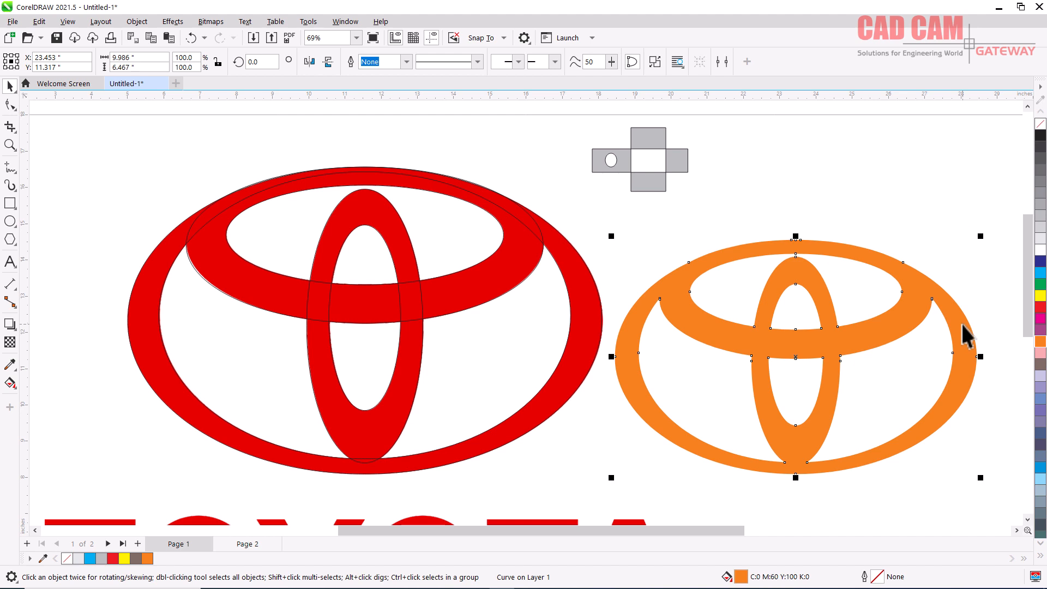
{"action": "left_click", "coordinate": [1040, 307]}
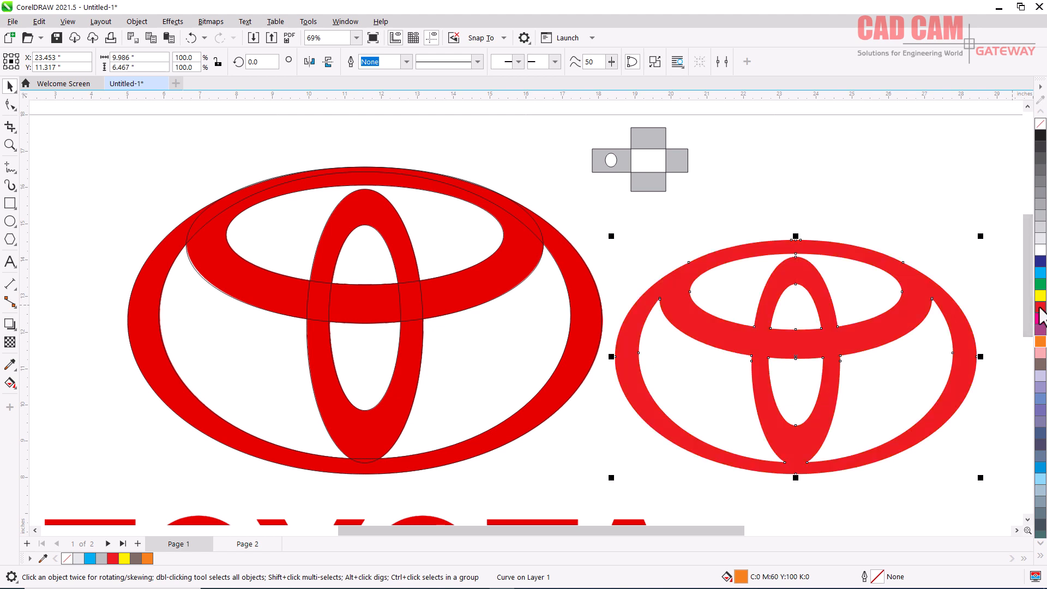
{"action": "right_click", "coordinate": [1042, 136]}
{"action": "scroll", "coordinate": [833, 334], "scroll_direction": "up", "scroll_amount": 2}
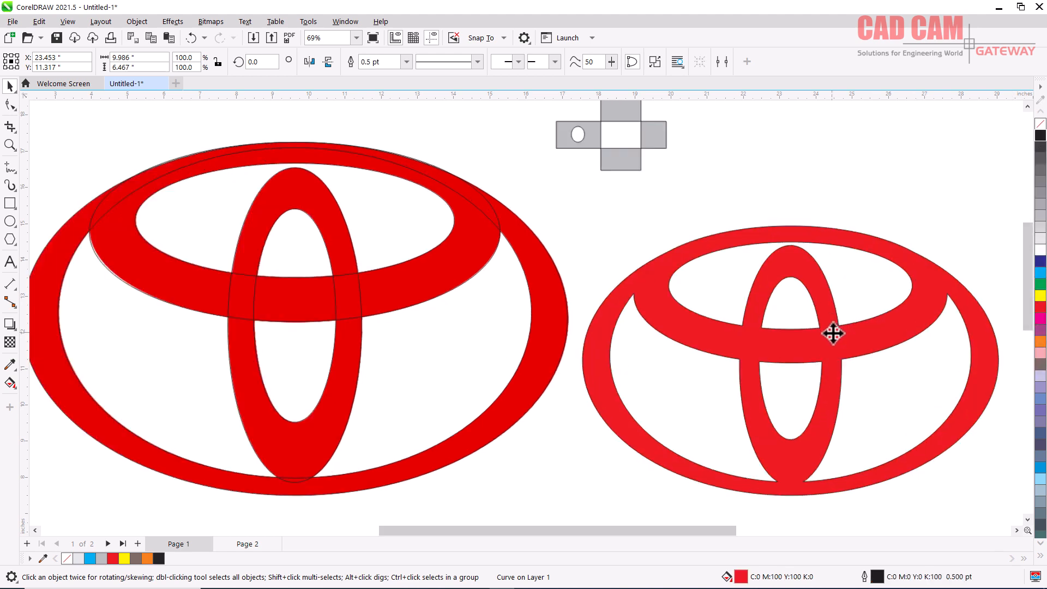
{"action": "scroll", "coordinate": [833, 334], "scroll_direction": "up", "scroll_amount": 2}
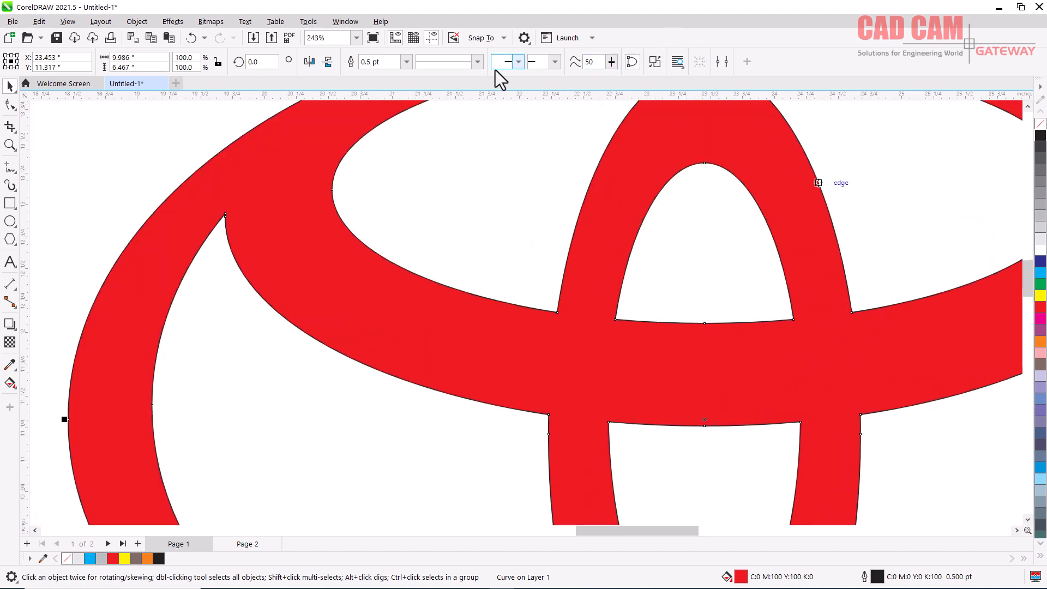
{"action": "left_click", "coordinate": [406, 61]}
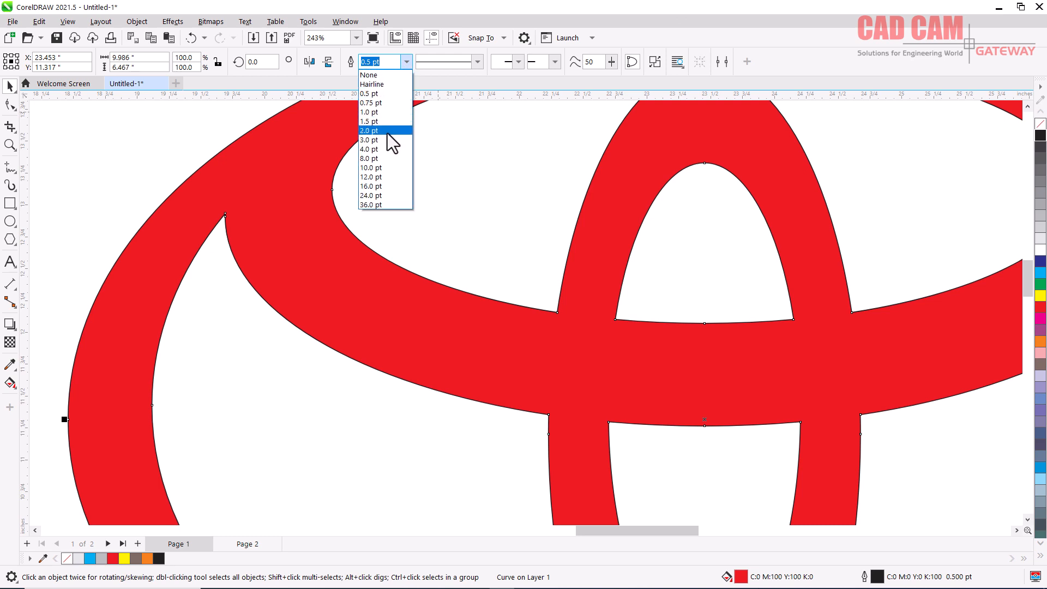
{"action": "left_click", "coordinate": [384, 149]}
{"action": "scroll", "coordinate": [611, 210], "scroll_direction": "down", "scroll_amount": 3}
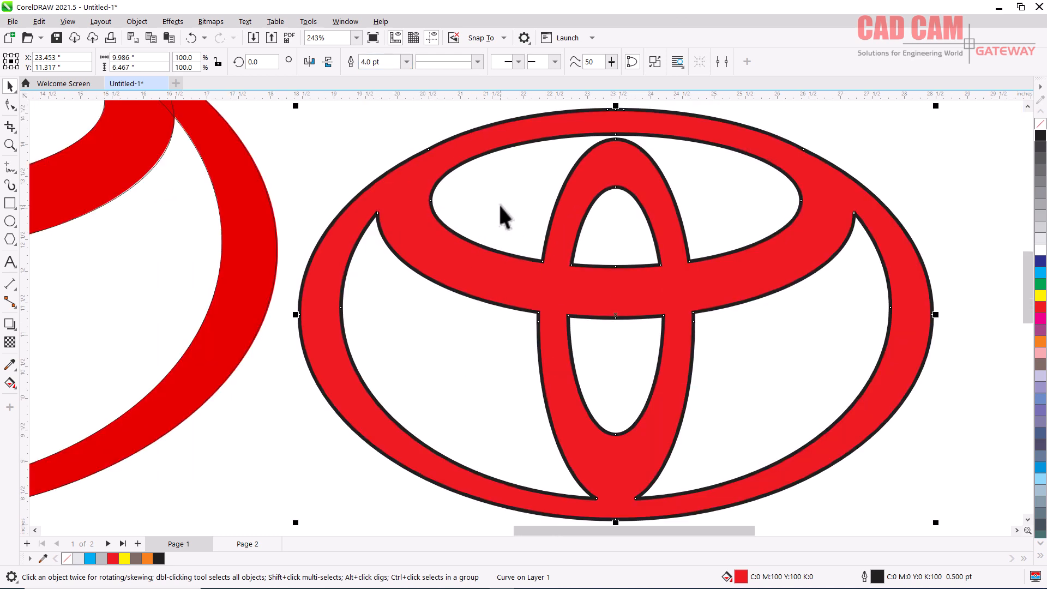
Step: Delete the six traced ellipses that lie over the original emblem
{"action": "scroll", "coordinate": [546, 230], "scroll_direction": "down", "scroll_amount": 3}
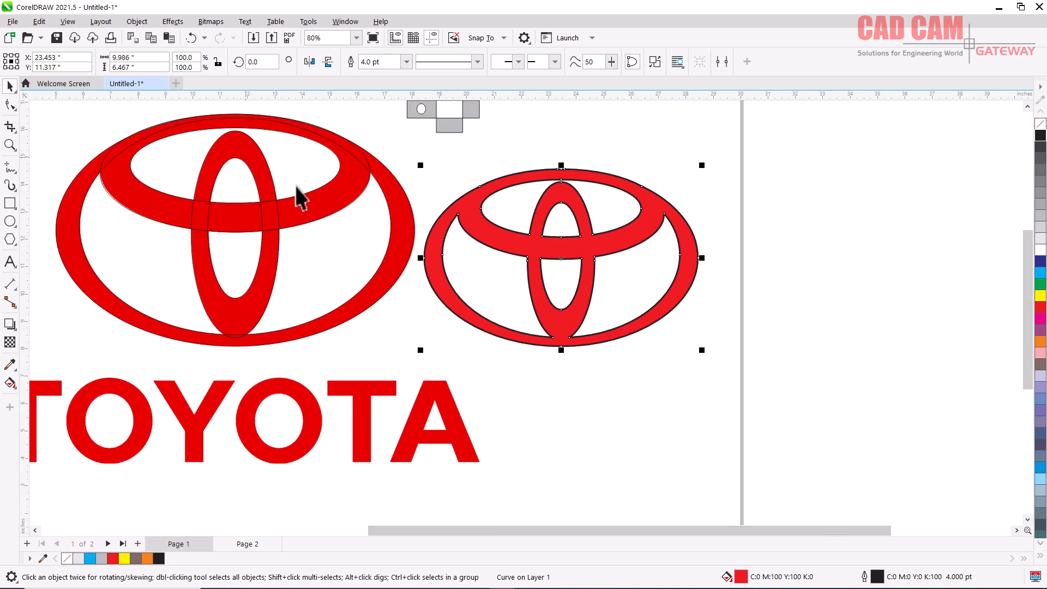
{"action": "scroll", "coordinate": [224, 169], "scroll_direction": "down", "scroll_amount": 1}
{"action": "scroll", "coordinate": [96, 141], "scroll_direction": "up", "scroll_amount": 1}
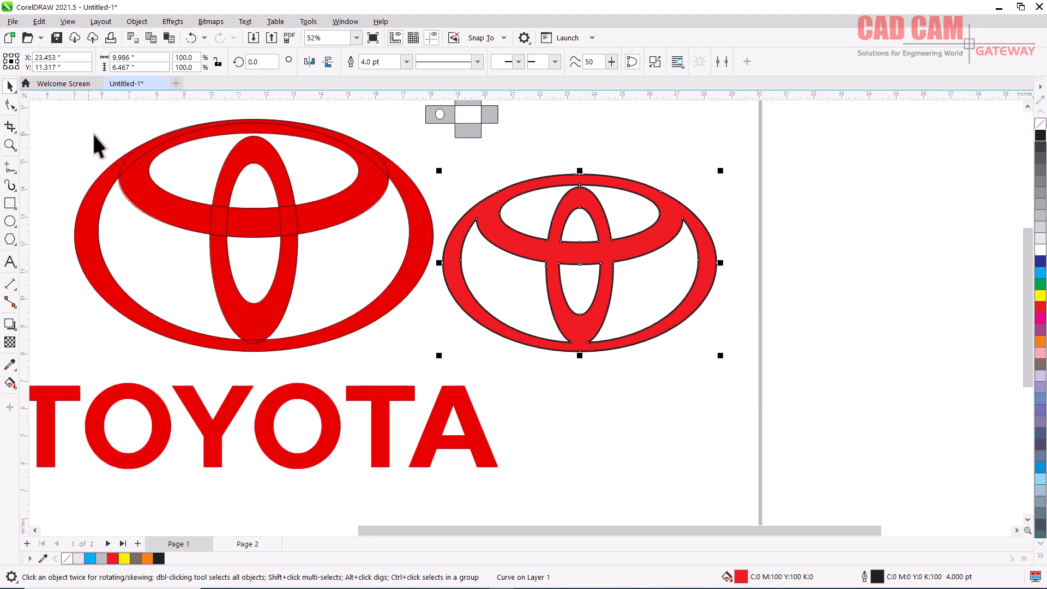
{"action": "scroll", "coordinate": [158, 159], "scroll_direction": "up", "scroll_amount": 1}
{"action": "scroll", "coordinate": [705, 227], "scroll_direction": "up", "scroll_amount": 1}
{"action": "scroll", "coordinate": [704, 215], "scroll_direction": "down", "scroll_amount": 1}
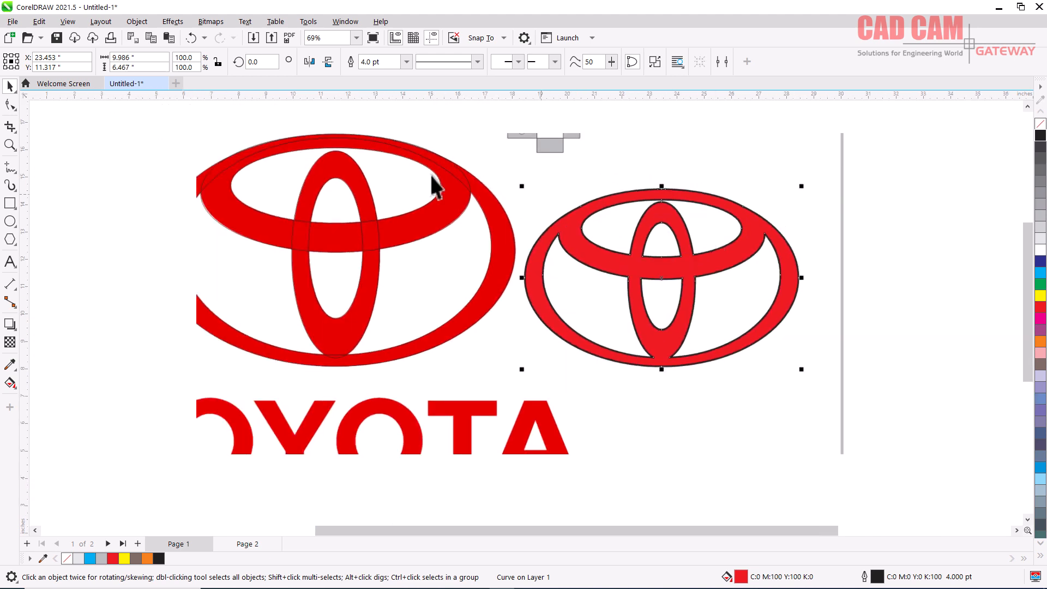
{"action": "scroll", "coordinate": [309, 139], "scroll_direction": "up", "scroll_amount": 1}
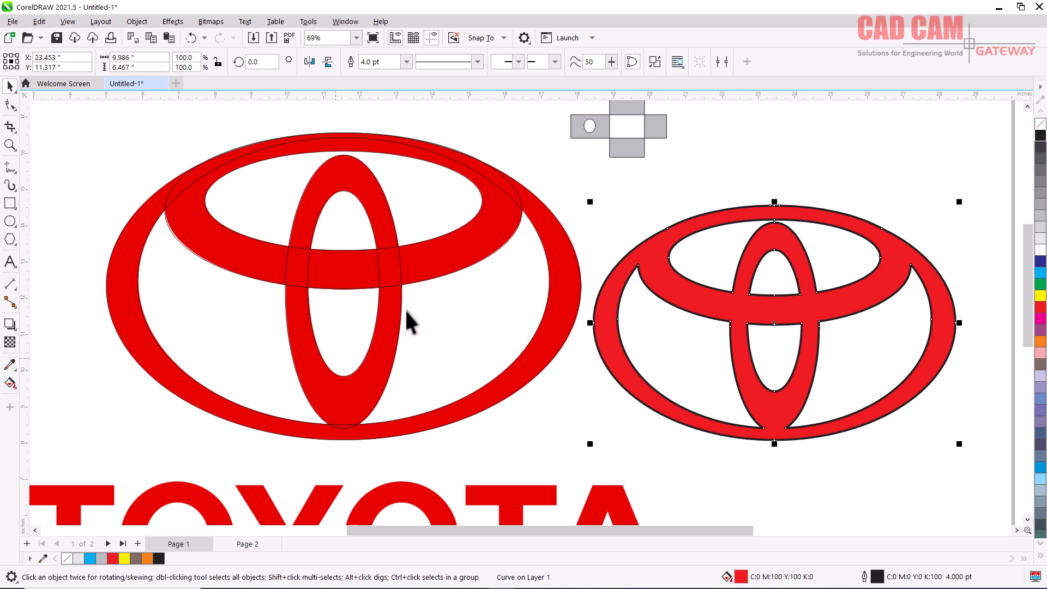
{"action": "left_click_drag", "start_coordinate": [115, 117], "coordinate": [83, 139]}
{"action": "left_click_drag", "start_coordinate": [210, 188], "coordinate": [589, 459]}
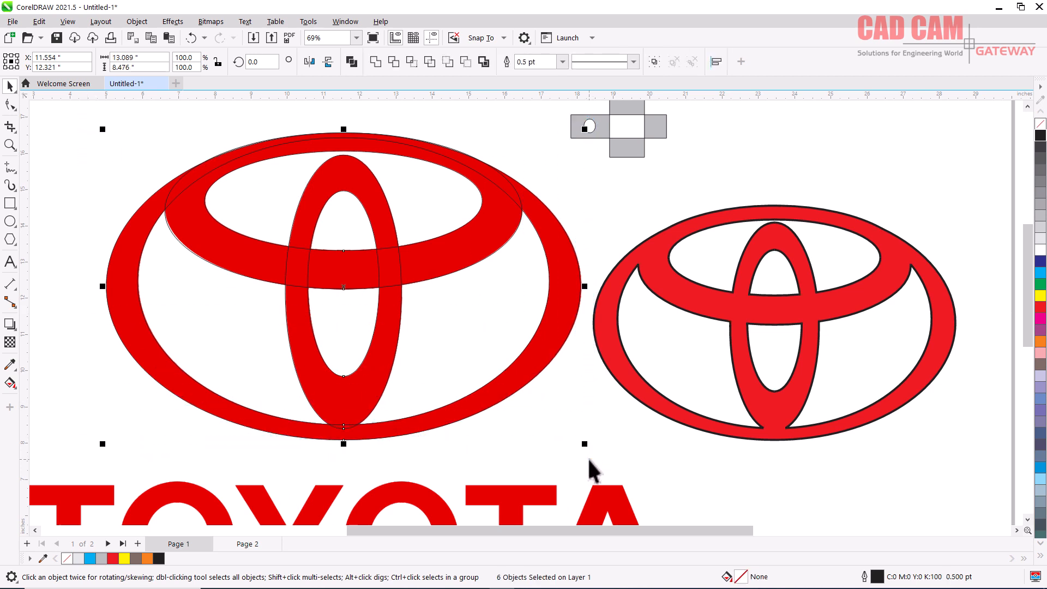
{"action": "left_click", "coordinate": [588, 459]}
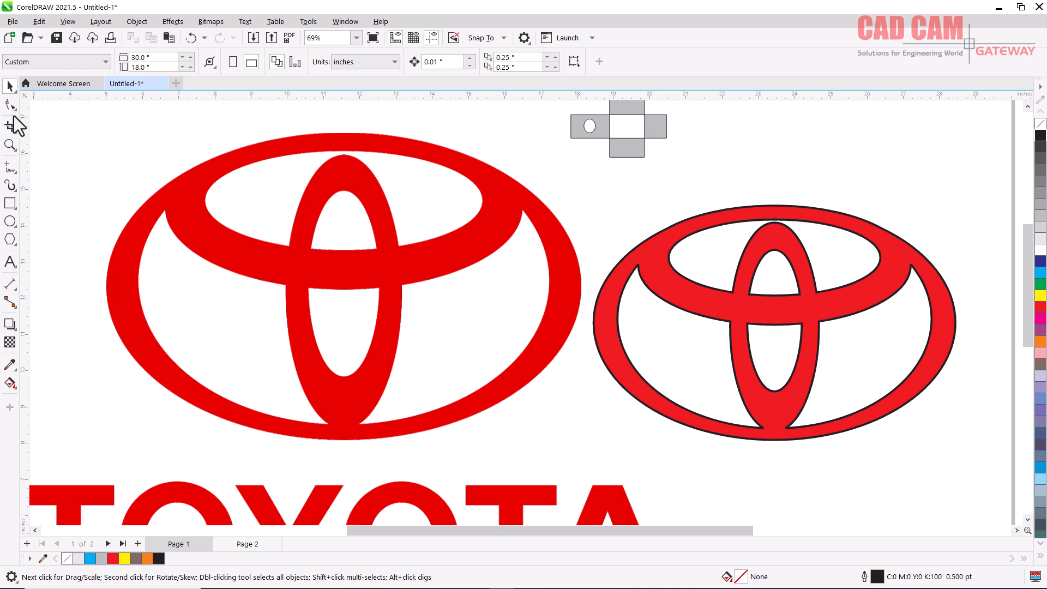
Step: Draw a straight line about 9.9 inches wide between the outer lower corners of the original emblem's horizontal ring and convert it to a curve
{"action": "left_click", "coordinate": [8, 168]}
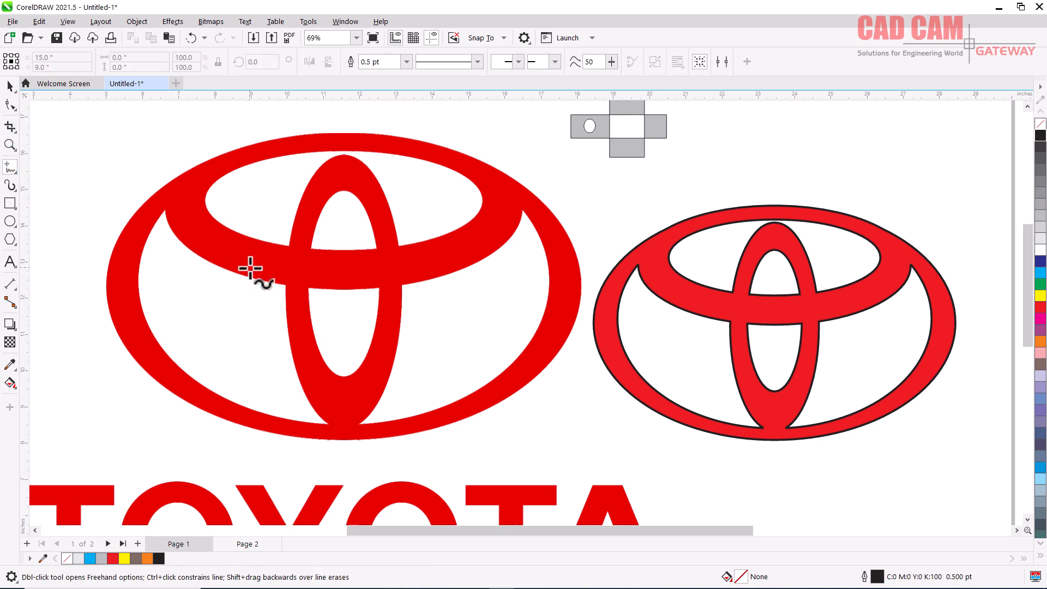
{"action": "left_click", "coordinate": [167, 209]}
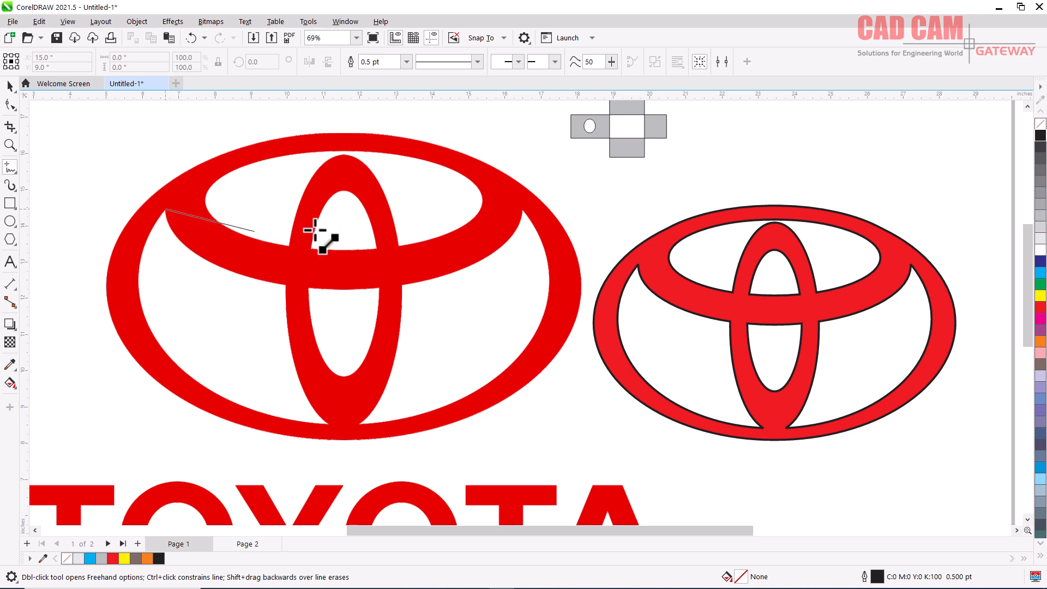
{"action": "left_click", "coordinate": [524, 210]}
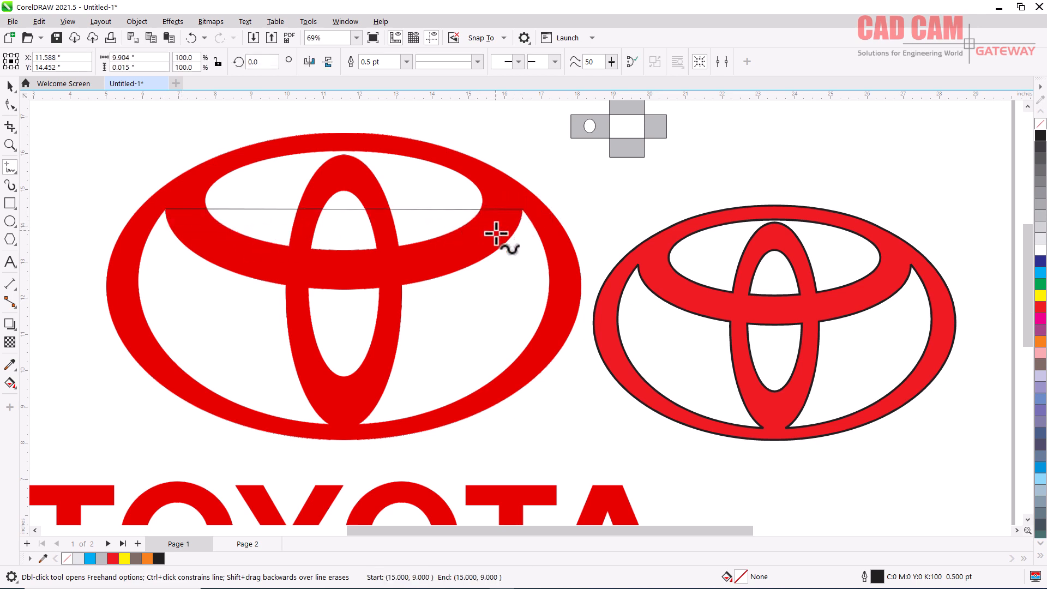
{"action": "right_click", "coordinate": [336, 209]}
{"action": "left_click", "coordinate": [371, 298]}
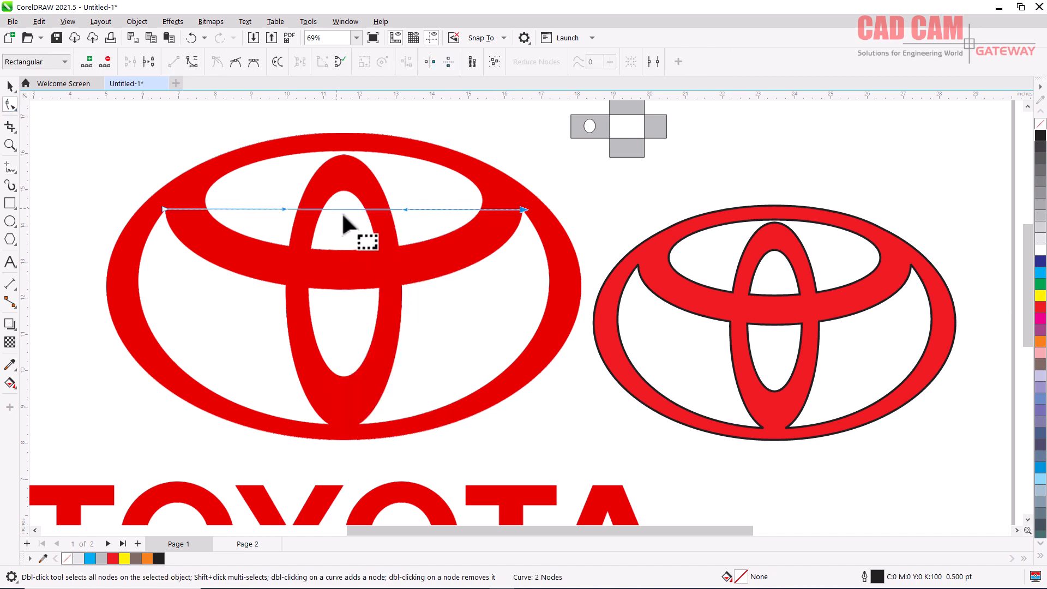
Step: Bend the curve downward and adjust its end handles to follow the lower edge of the original emblem's horizontal ring
{"action": "left_click_drag", "start_coordinate": [342, 212], "coordinate": [342, 271]}
{"action": "left_click_drag", "start_coordinate": [342, 295], "coordinate": [342, 287]}
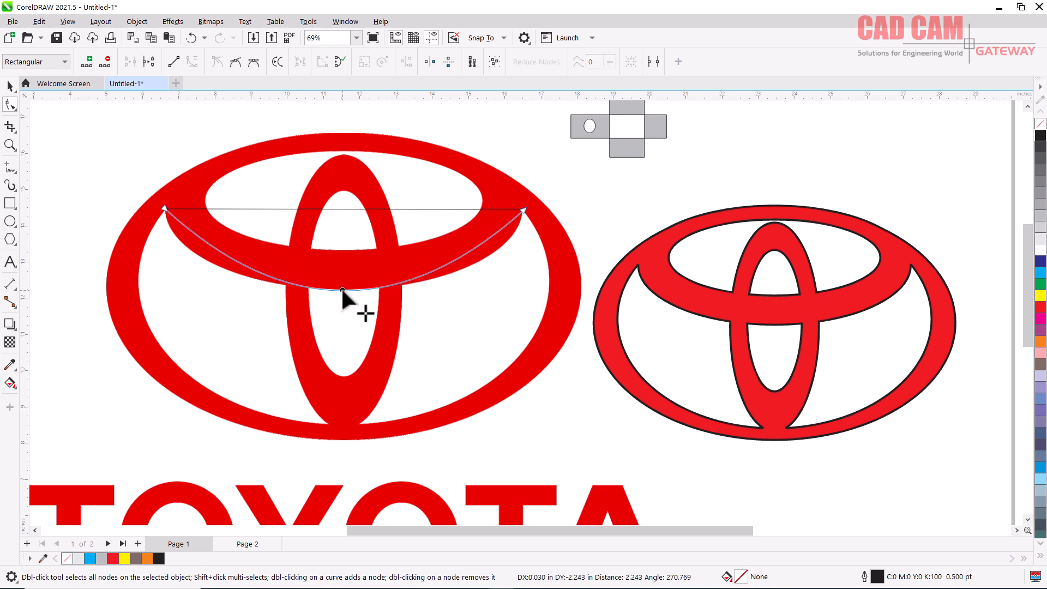
{"action": "scroll", "coordinate": [268, 232], "scroll_direction": "up", "scroll_amount": 1}
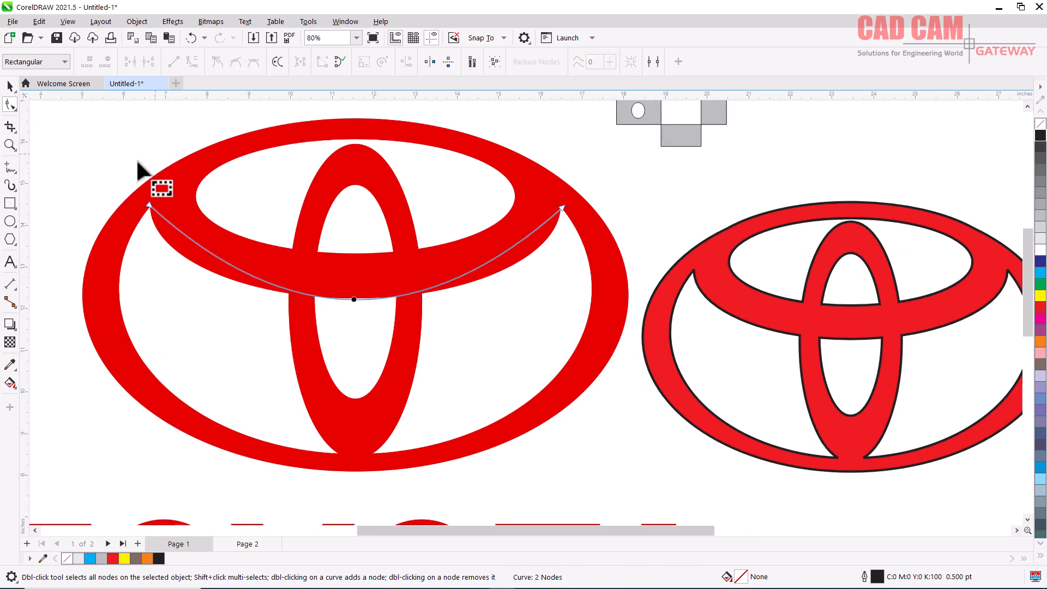
{"action": "left_click", "coordinate": [148, 205]}
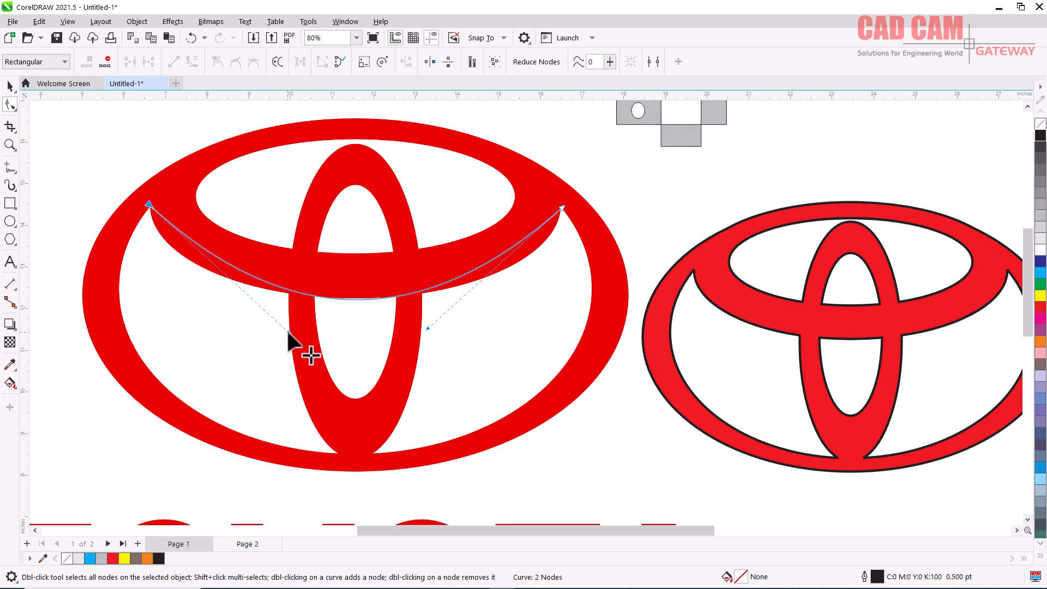
{"action": "left_click_drag", "start_coordinate": [287, 331], "coordinate": [159, 297]}
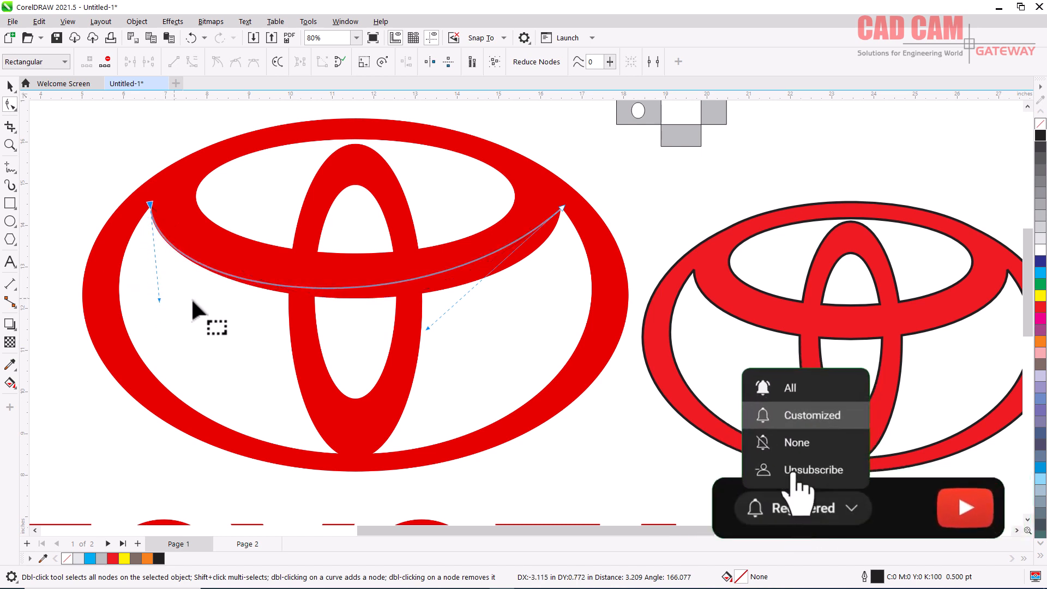
{"action": "left_click_drag", "start_coordinate": [455, 331], "coordinate": [532, 327]}
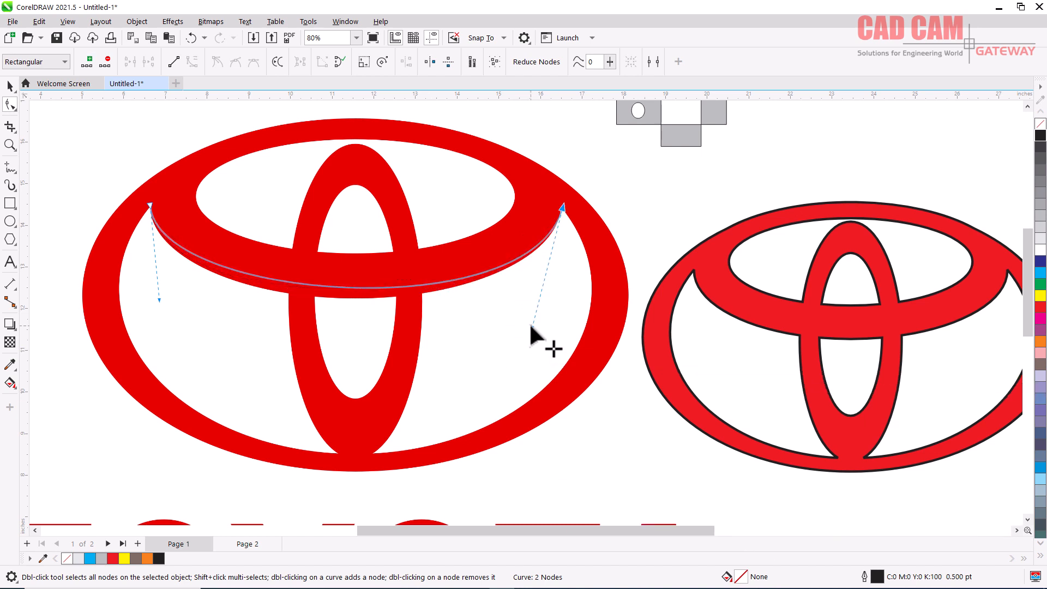
{"action": "left_click_drag", "start_coordinate": [530, 326], "coordinate": [530, 336]}
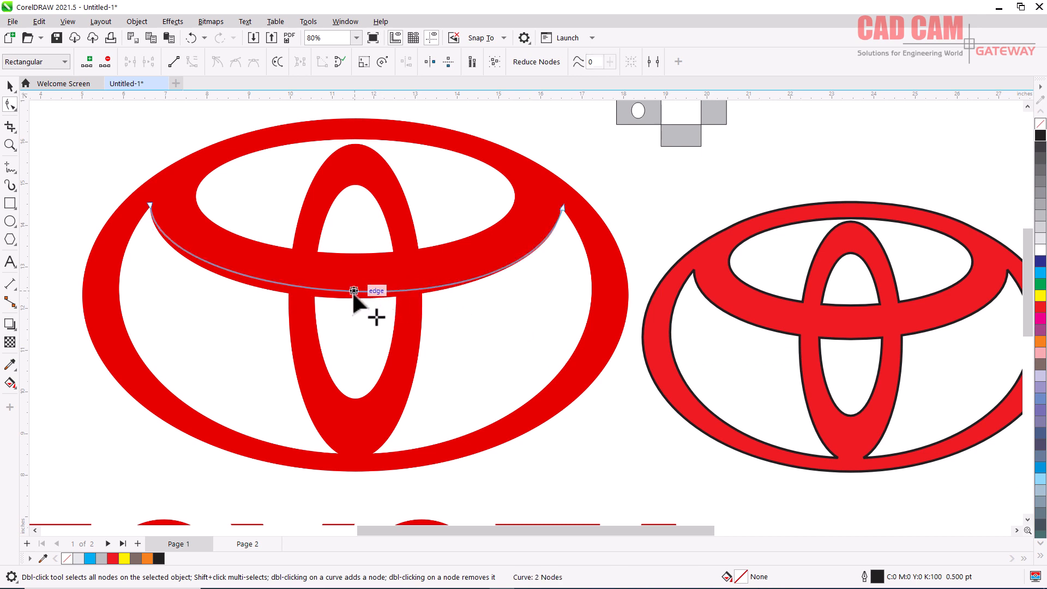
{"action": "left_click_drag", "start_coordinate": [353, 291], "coordinate": [352, 296]}
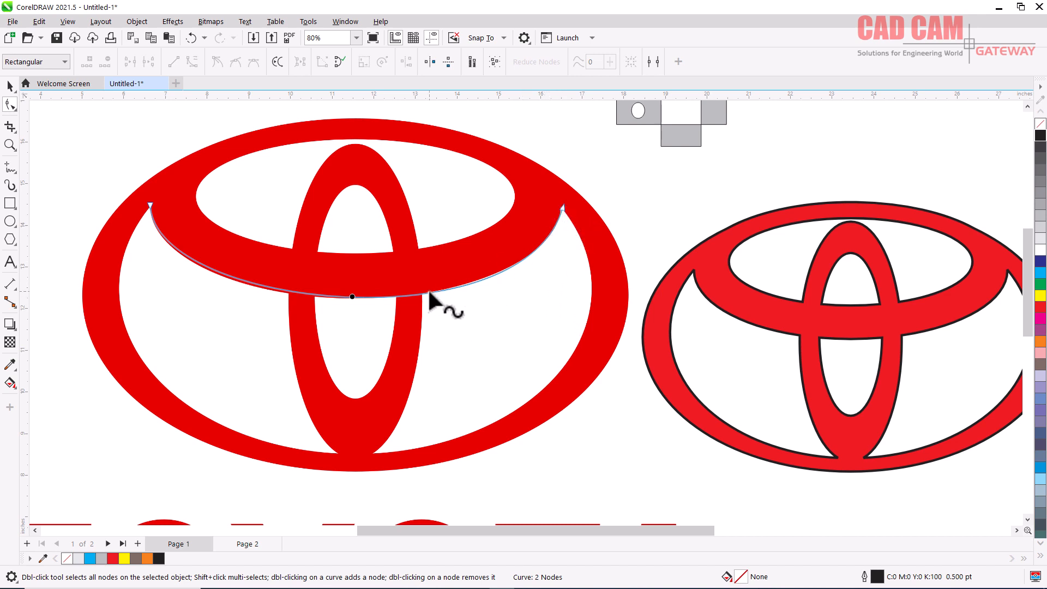
{"action": "mouse_move", "coordinate": [430, 293]}
{"action": "left_mouse_down"}
{"action": "mouse_move", "coordinate": [229, 272]}
{"action": "mouse_move", "coordinate": [311, 304]}
{"action": "mouse_move", "coordinate": [192, 274]}
{"action": "mouse_move", "coordinate": [257, 258]}
{"action": "left_mouse_up"}
{"action": "mouse_move", "coordinate": [257, 255]}
{"action": "left_mouse_down"}
{"action": "mouse_move", "coordinate": [335, 241]}
{"action": "mouse_move", "coordinate": [483, 257]}
{"action": "mouse_move", "coordinate": [748, 236]}
{"action": "mouse_move", "coordinate": [950, 240]}
{"action": "mouse_move", "coordinate": [972, 285]}
{"action": "mouse_move", "coordinate": [742, 300]}
{"action": "mouse_move", "coordinate": [928, 224]}
{"action": "mouse_move", "coordinate": [560, 244]}
{"action": "left_mouse_up"}
{"action": "left_click_drag", "start_coordinate": [559, 222], "coordinate": [564, 210]}
Step: Remove the black outline from the welded red emblem
{"action": "scroll", "coordinate": [194, 243], "scroll_direction": "down", "scroll_amount": 1}
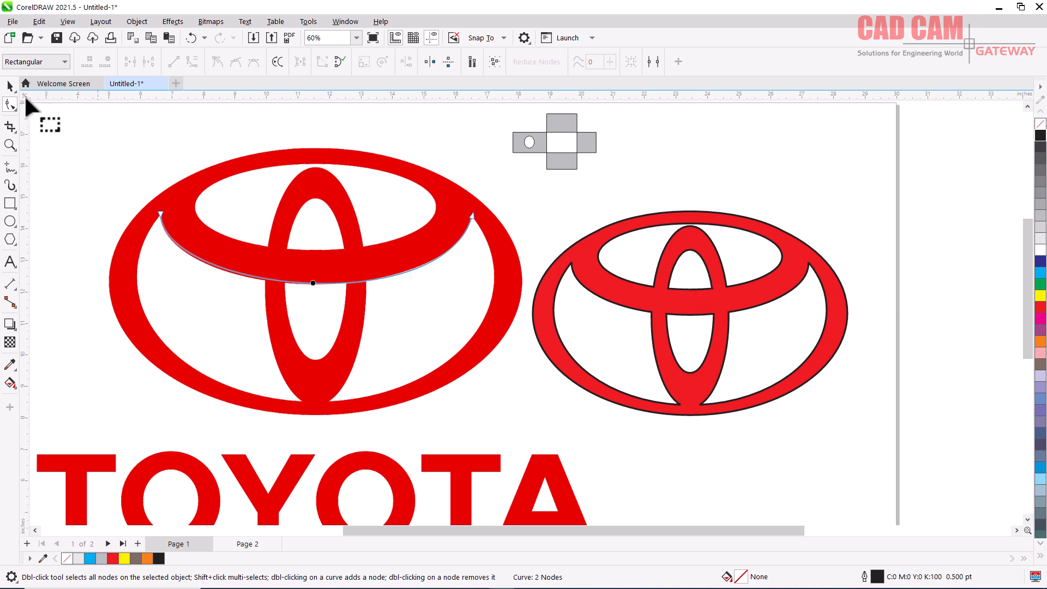
{"action": "double_click", "coordinate": [9, 103]}
{"action": "key", "text": "space"}
{"action": "left_click", "coordinate": [721, 297]}
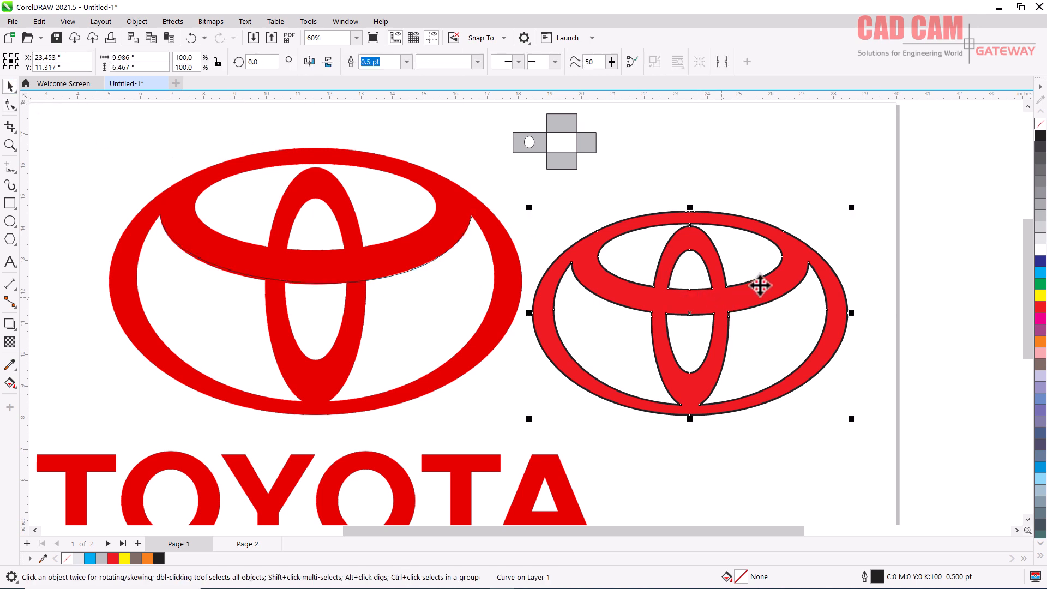
{"action": "right_click", "coordinate": [1041, 130]}
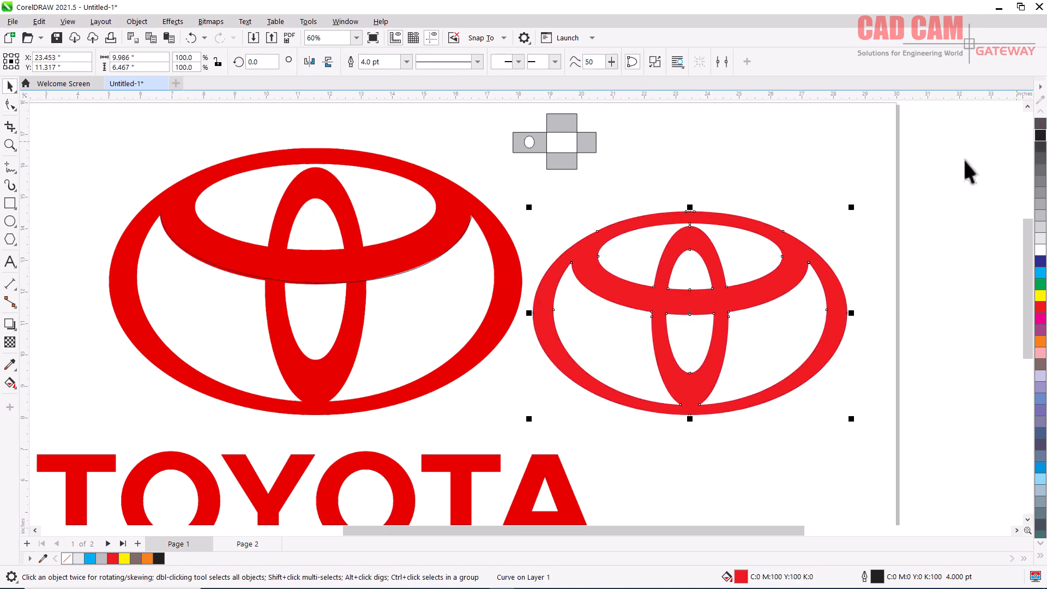
Step: Delete the traced curve along the lower edge of the original emblem's horizontal ring
{"action": "scroll", "coordinate": [722, 228], "scroll_direction": "down", "scroll_amount": 1}
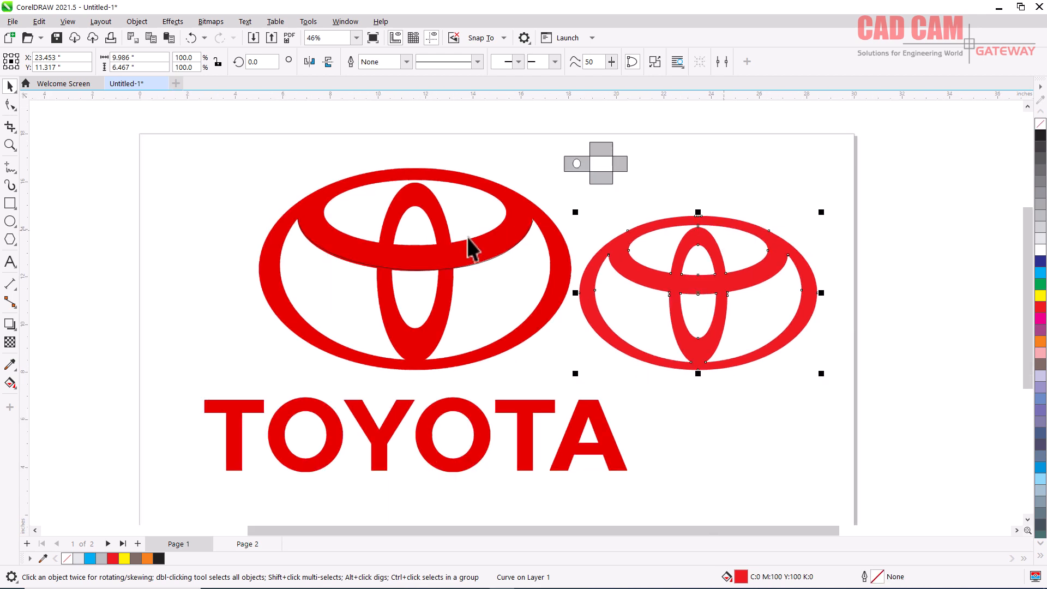
{"action": "left_click", "coordinate": [424, 269]}
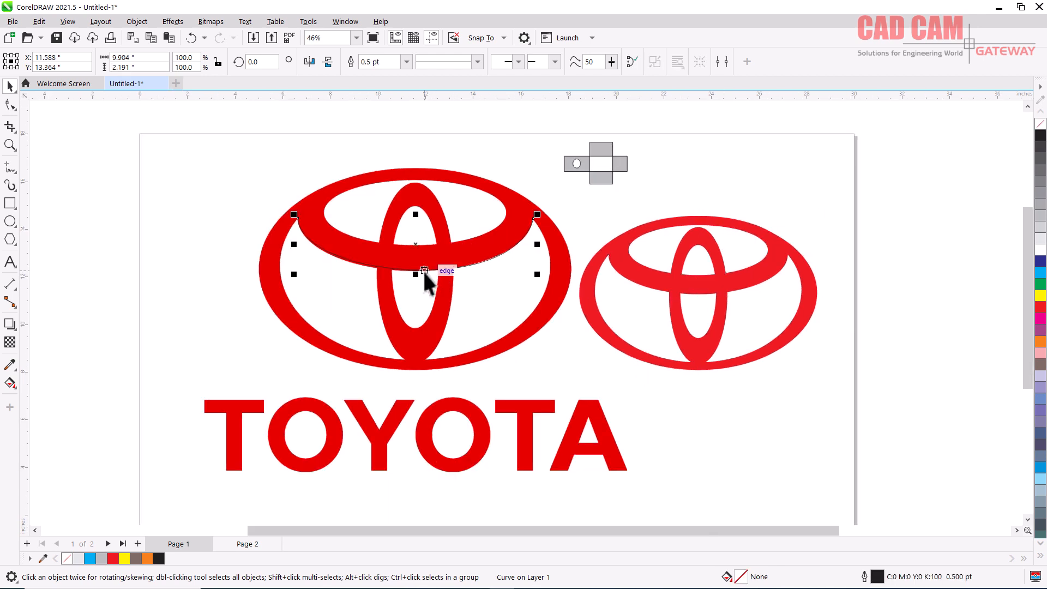
{"action": "key", "text": "Delete"}
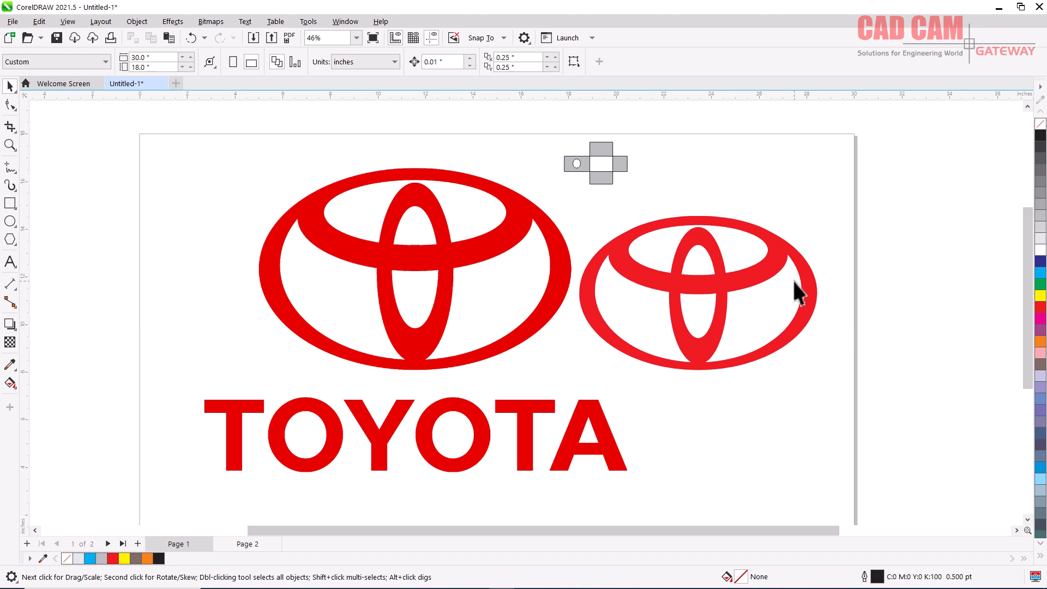
Step: Draw a rectangle about 1.43 by 1.60 inches starting at the lowest centre point of the welded red emblem
{"action": "scroll", "coordinate": [793, 275], "scroll_direction": "up", "scroll_amount": 3}
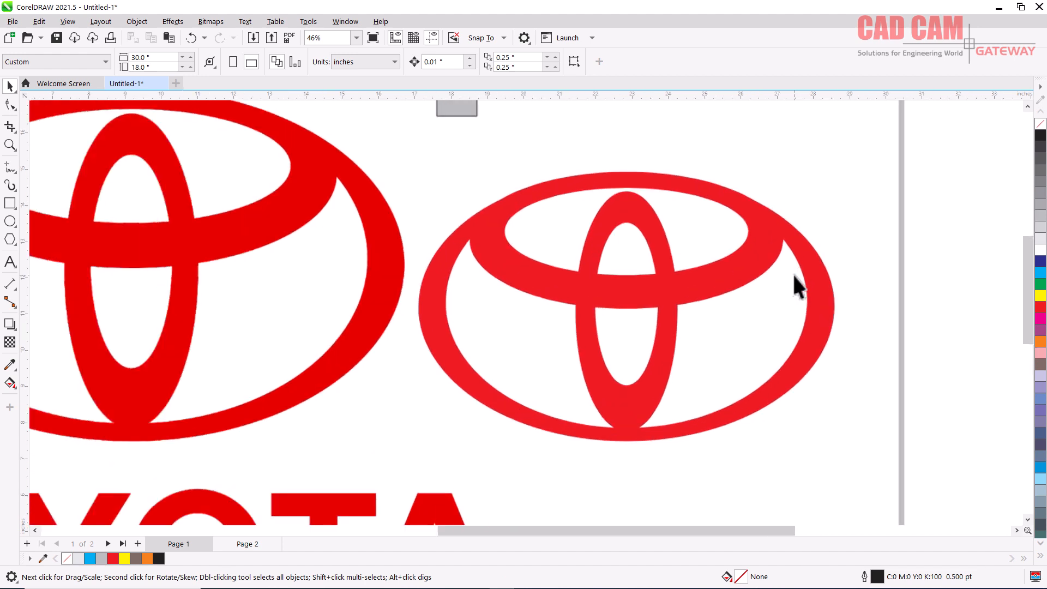
{"action": "scroll", "coordinate": [793, 273], "scroll_direction": "down", "scroll_amount": 1}
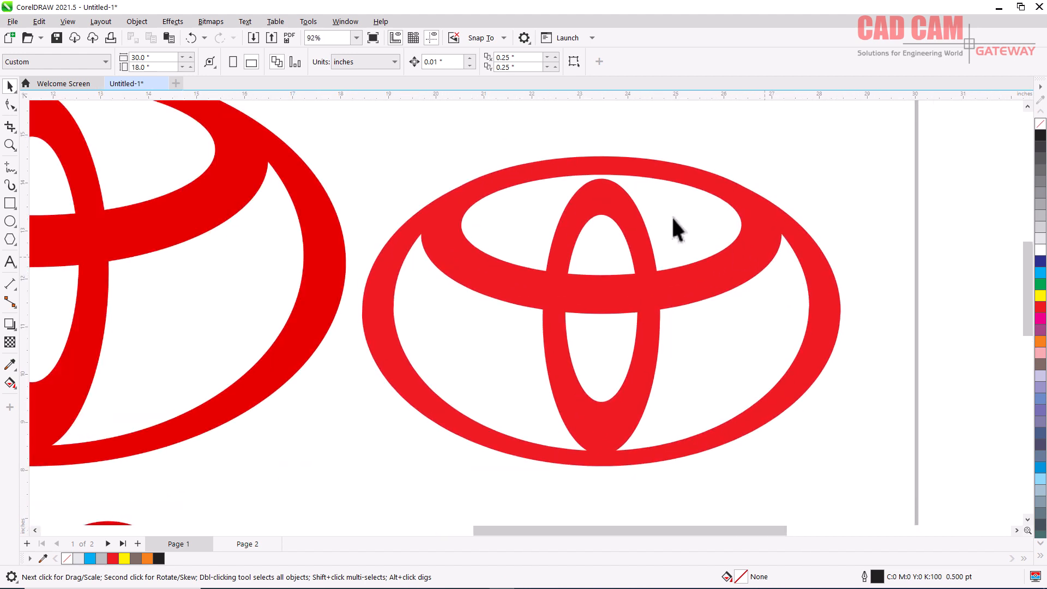
{"action": "left_click", "coordinate": [10, 203]}
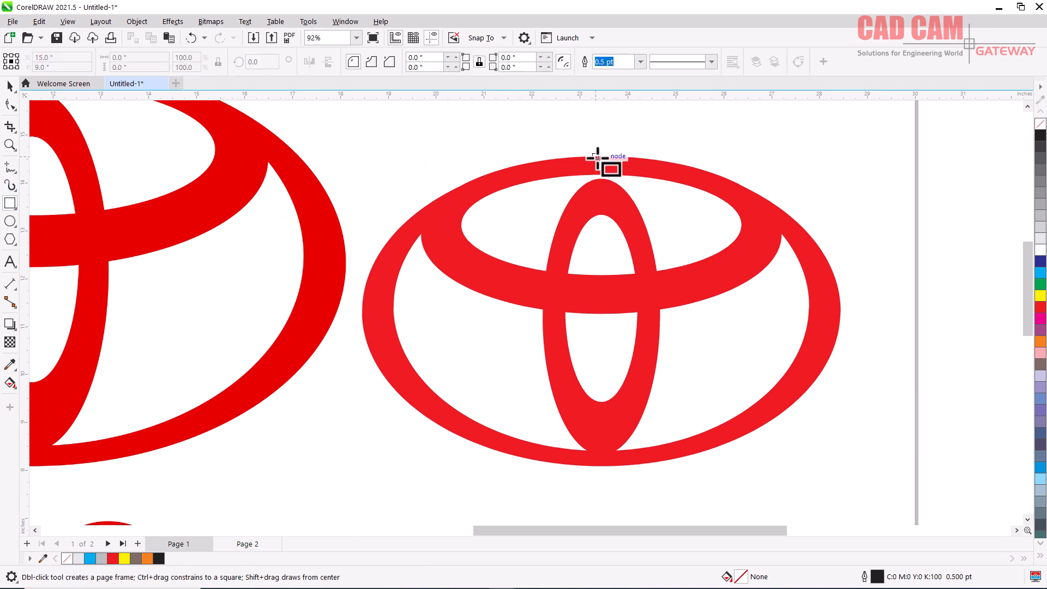
{"action": "scroll", "coordinate": [600, 157], "scroll_direction": "up", "scroll_amount": 2}
{"action": "scroll", "coordinate": [601, 158], "scroll_direction": "down", "scroll_amount": 2}
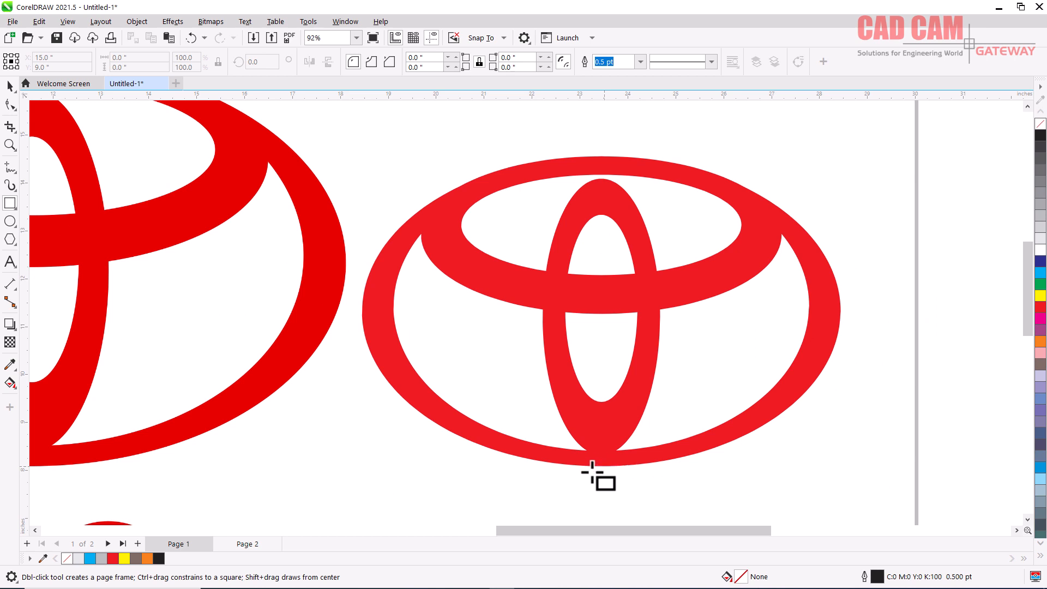
{"action": "scroll", "coordinate": [600, 475], "scroll_direction": "up", "scroll_amount": 3}
{"action": "scroll", "coordinate": [616, 444], "scroll_direction": "up", "scroll_amount": 2}
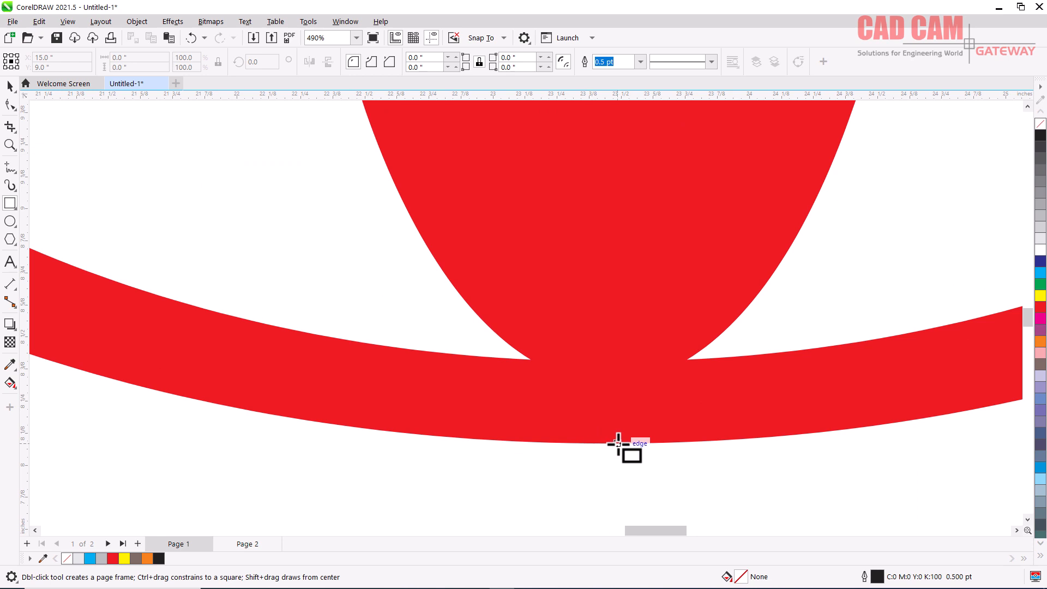
{"action": "scroll", "coordinate": [618, 443], "scroll_direction": "down", "scroll_amount": 2}
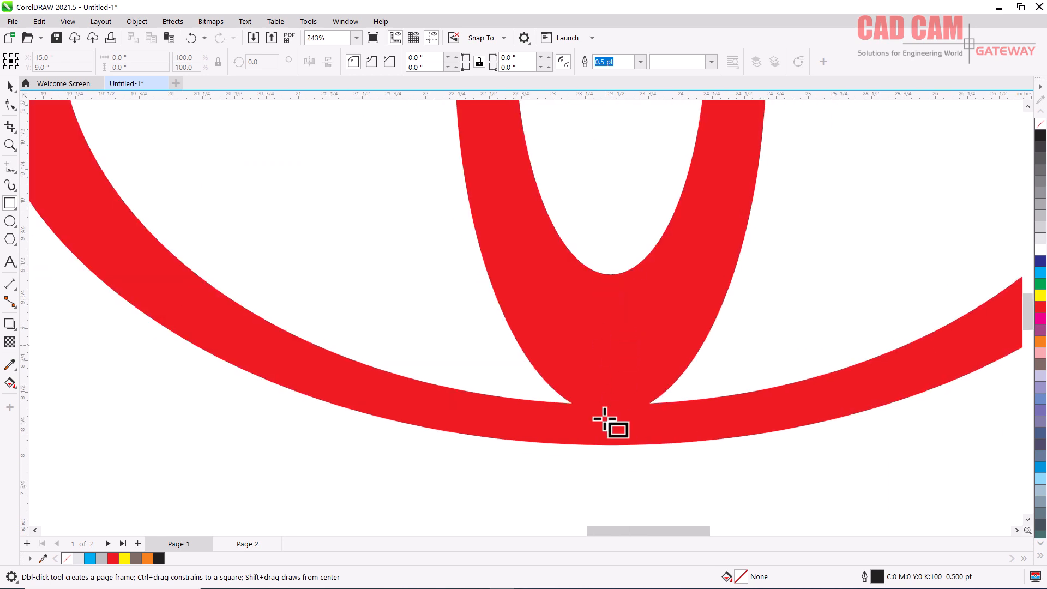
{"action": "left_click_drag", "start_coordinate": [611, 443], "coordinate": [799, 238]}
{"action": "scroll", "coordinate": [556, 457], "scroll_direction": "down", "scroll_amount": 3}
Step: Stretch the rectangle to about 5.31 by 6.68 inches so that it covers the right half of the welded emblem
{"action": "left_click", "coordinate": [10, 86]}
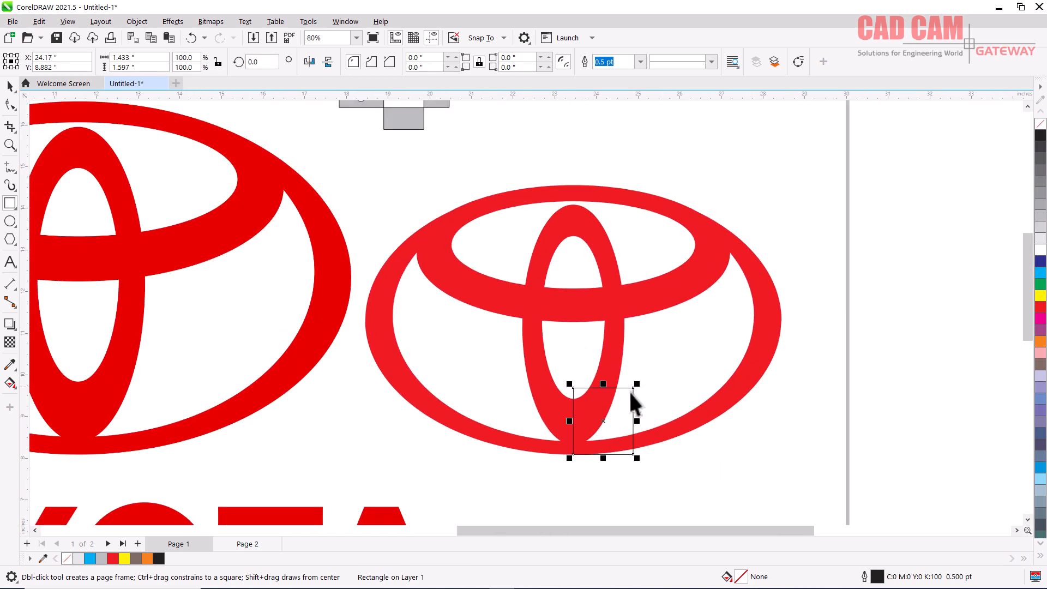
{"action": "left_click_drag", "start_coordinate": [604, 384], "coordinate": [604, 312]}
{"action": "left_click_drag", "start_coordinate": [606, 186], "coordinate": [605, 177]}
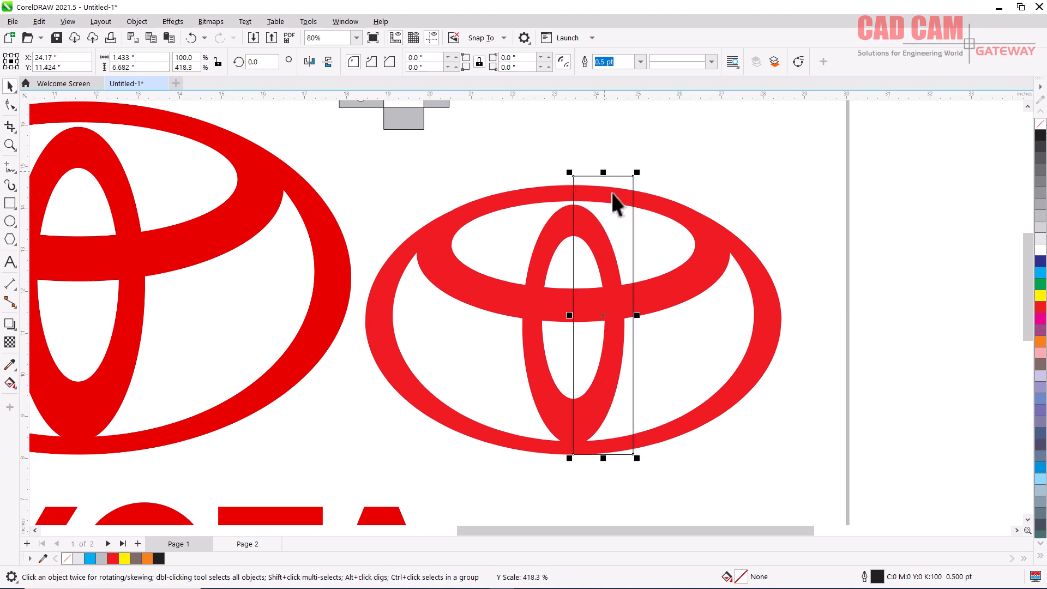
{"action": "left_click_drag", "start_coordinate": [634, 320], "coordinate": [795, 319]}
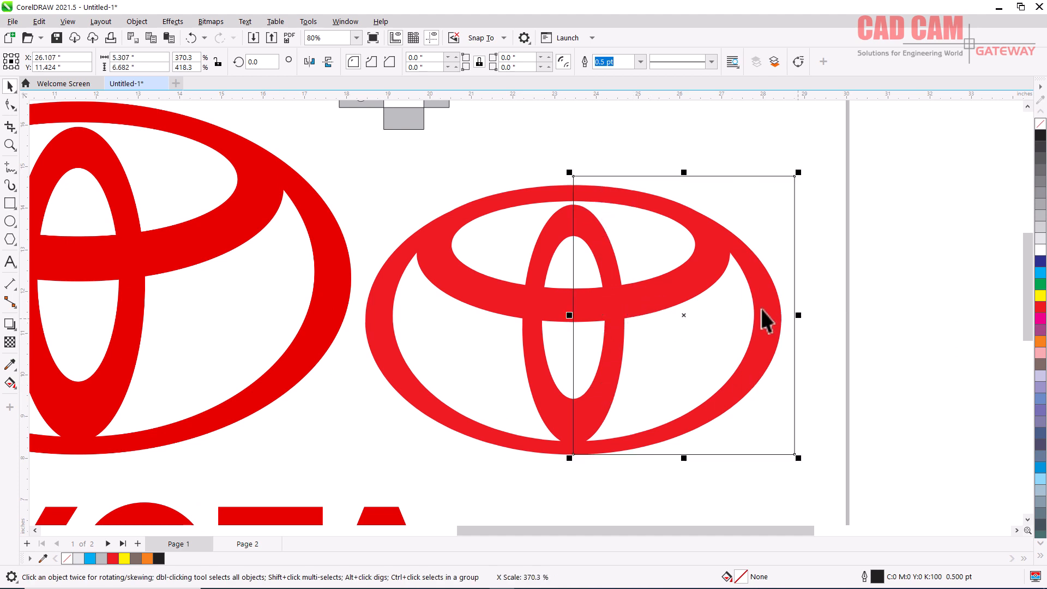
Step: Trim away the emblem's right half with the rectangle and delete the rectangle
{"action": "left_click", "coordinate": [506, 195], "text": "shift"}
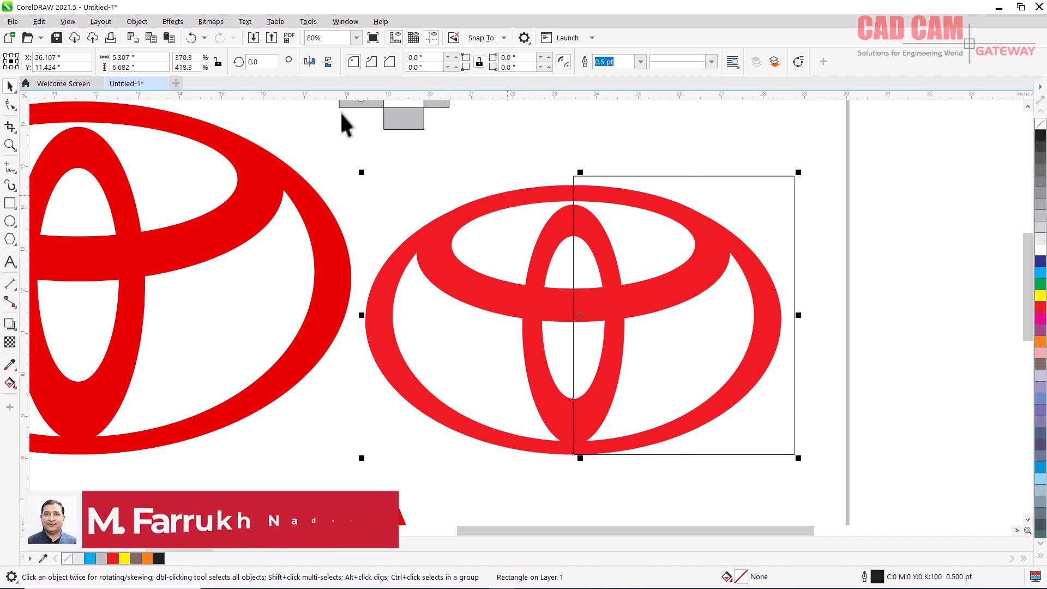
{"action": "left_click", "coordinate": [393, 62]}
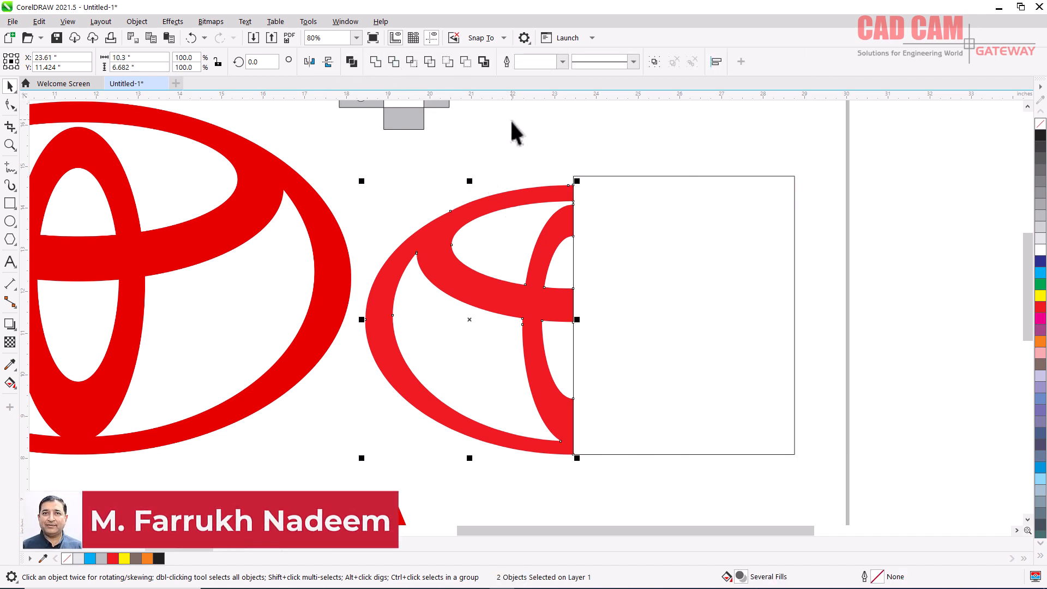
{"action": "left_click", "coordinate": [590, 172]}
{"action": "left_click", "coordinate": [590, 174]}
{"action": "key", "text": "Delete"}
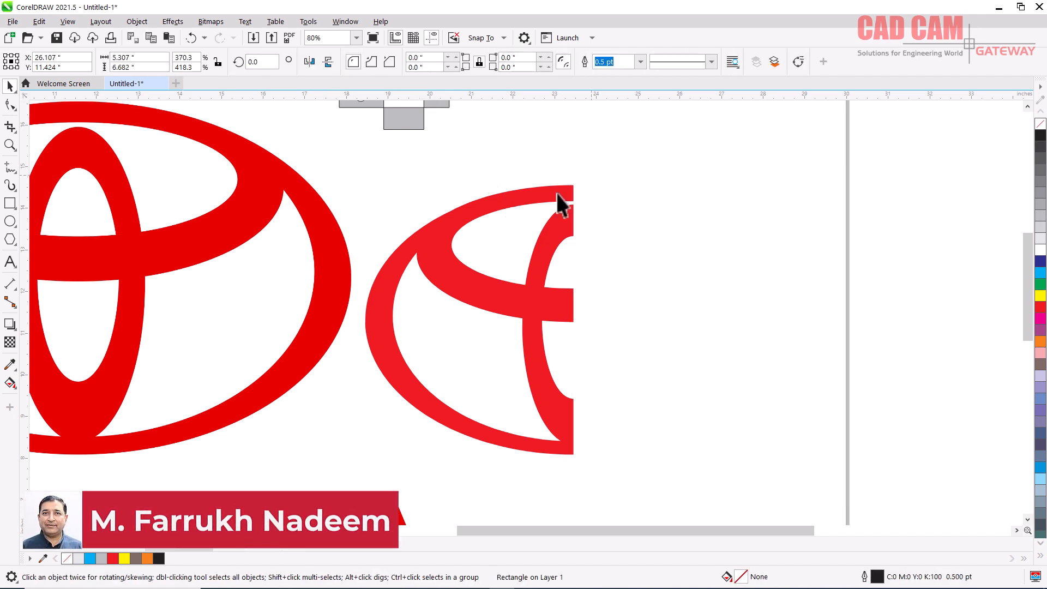
Step: Mirror a copy of the remaining emblem half horizontally across its straight cut edge
{"action": "left_click", "coordinate": [488, 298]}
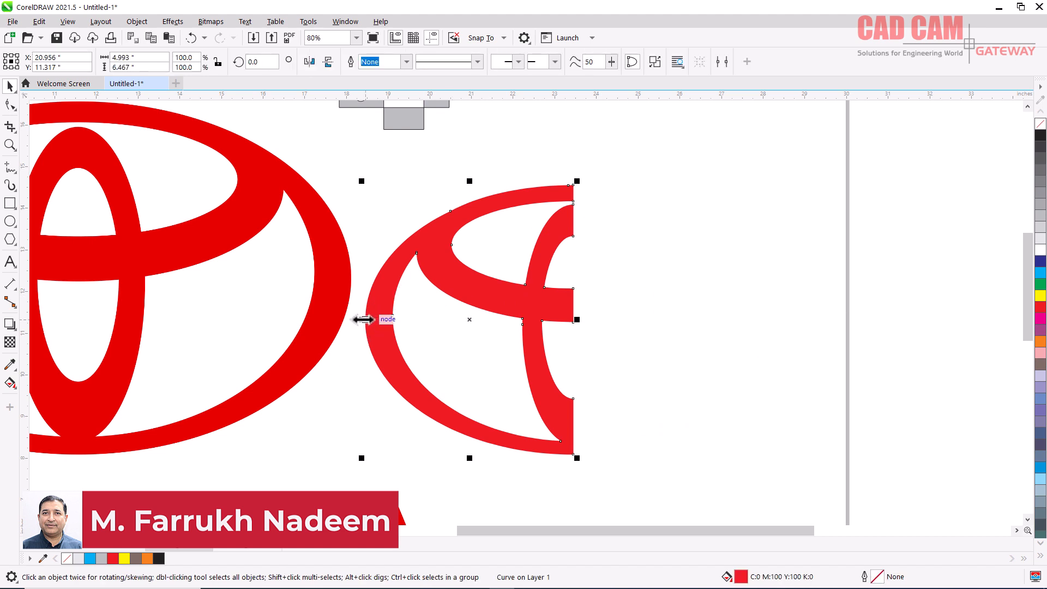
{"action": "left_click_drag", "start_coordinate": [363, 320], "coordinate": [591, 313]}
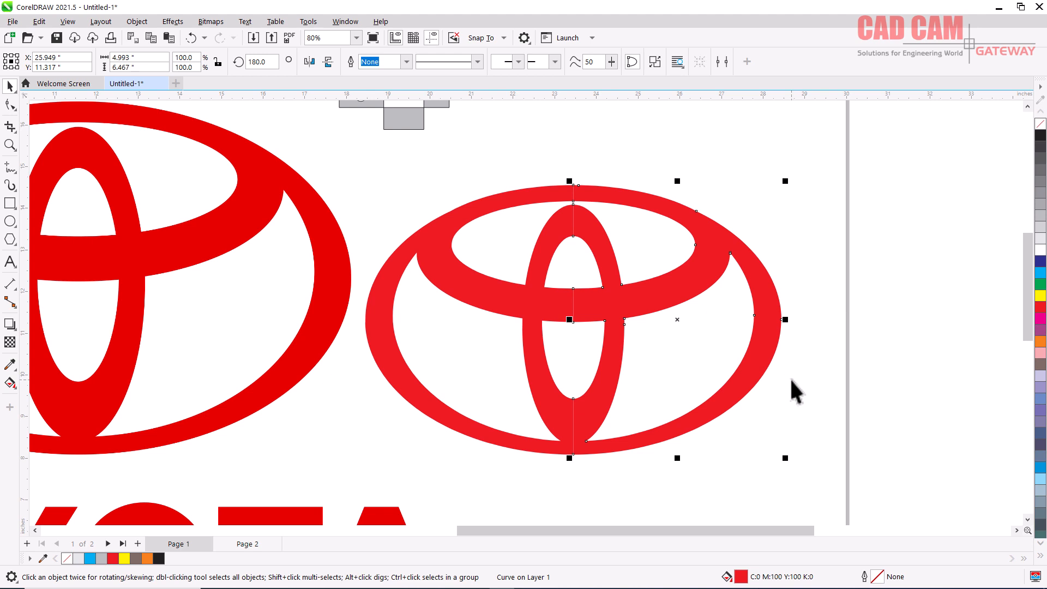
{"action": "scroll", "coordinate": [790, 377], "scroll_direction": "down", "scroll_amount": 1}
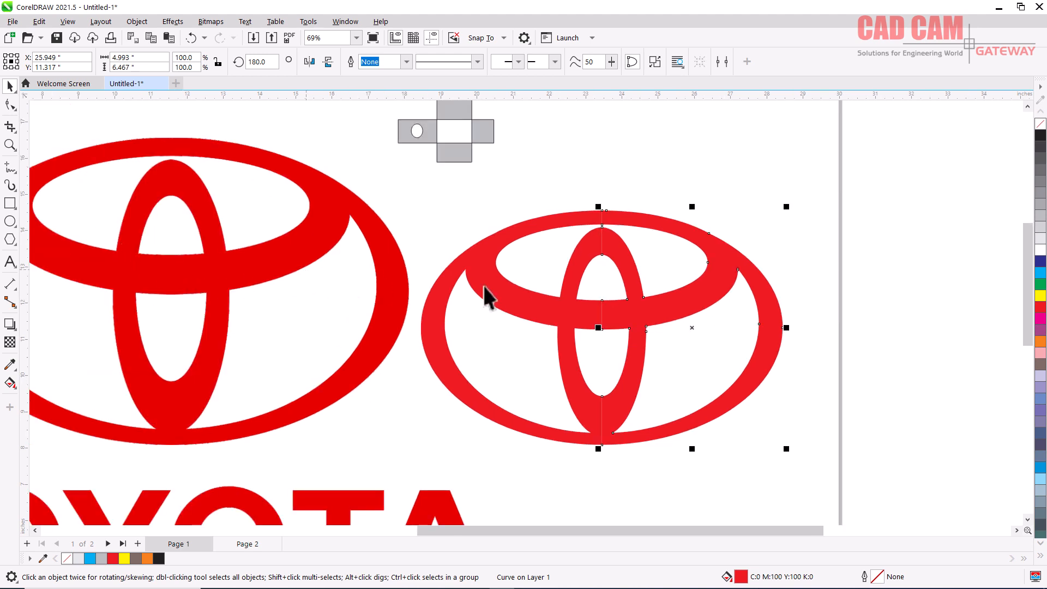
Step: Undo the mirrored copy, the rectangle's deletion and the trim of the emblem
{"action": "key", "text": "ctrl+z"}
{"action": "key", "text": "ctrl+z"}
{"action": "key", "text": "ctrl+z"}
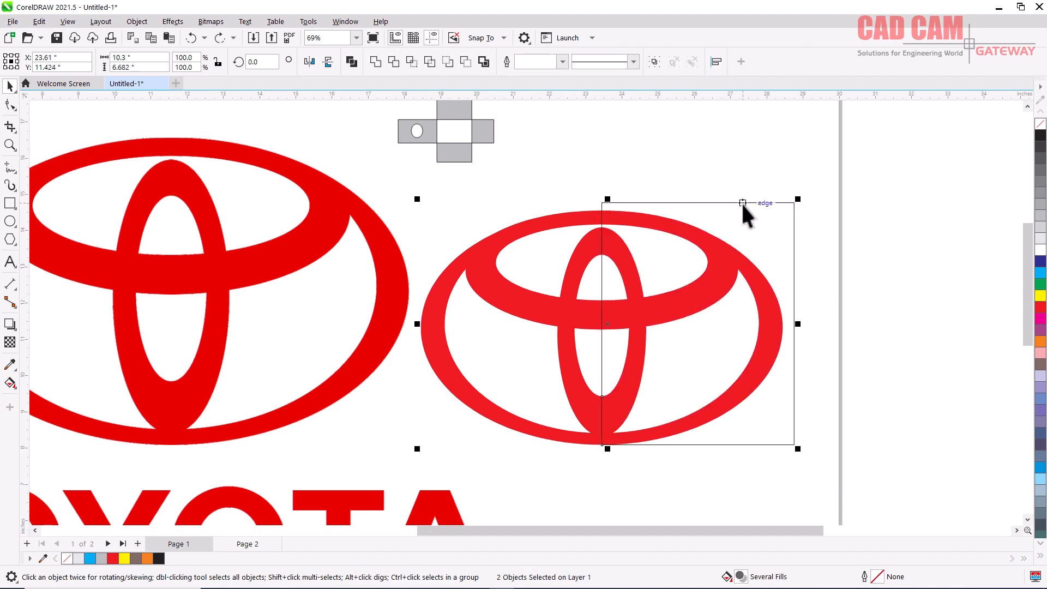
Step: Cut and repaste the emblem together with its rectangle, and delete the rectangle
{"action": "key", "text": "ctrl+x"}
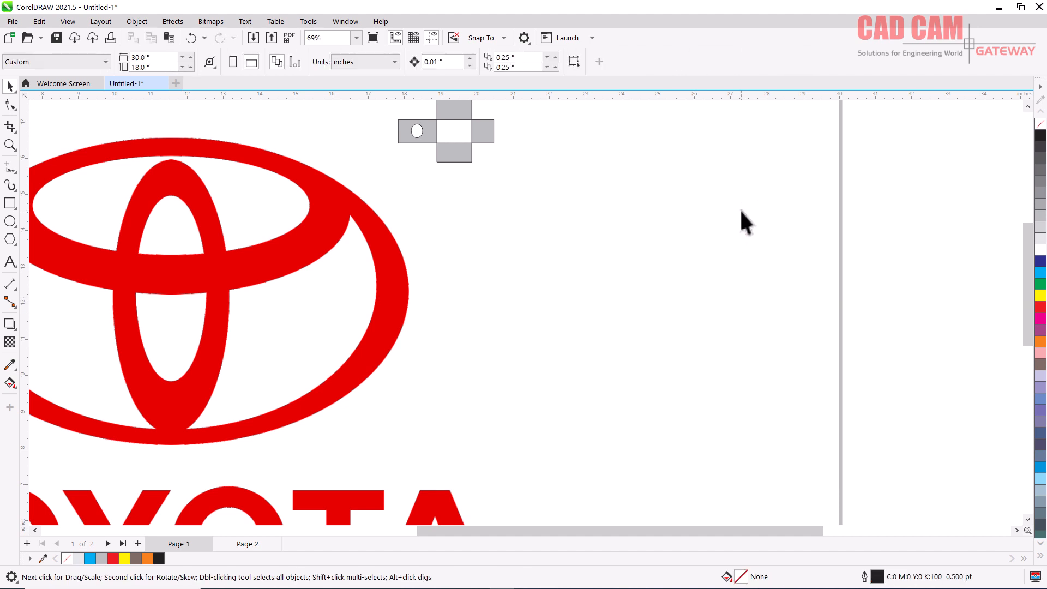
{"action": "key", "text": "ctrl+v"}
{"action": "left_click", "coordinate": [788, 204]}
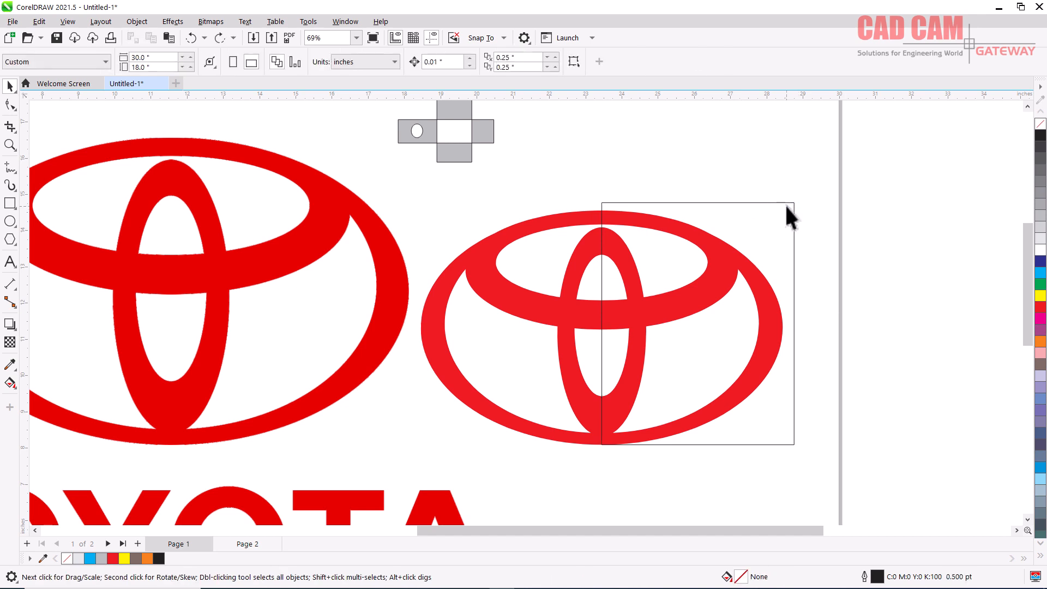
{"action": "left_click", "coordinate": [787, 202]}
{"action": "key", "text": "Delete"}
{"action": "scroll", "coordinate": [780, 322], "scroll_direction": "down", "scroll_amount": 2}
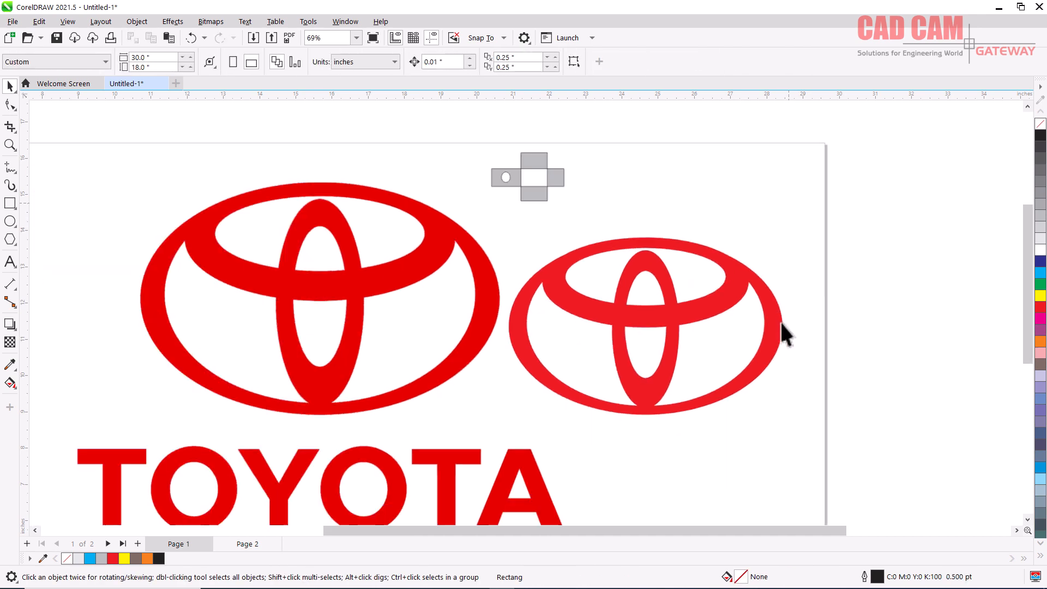
Step: Switch to page 2 with the FedEx logo image and clear the selection
{"action": "scroll", "coordinate": [503, 463], "scroll_direction": "up", "scroll_amount": 2}
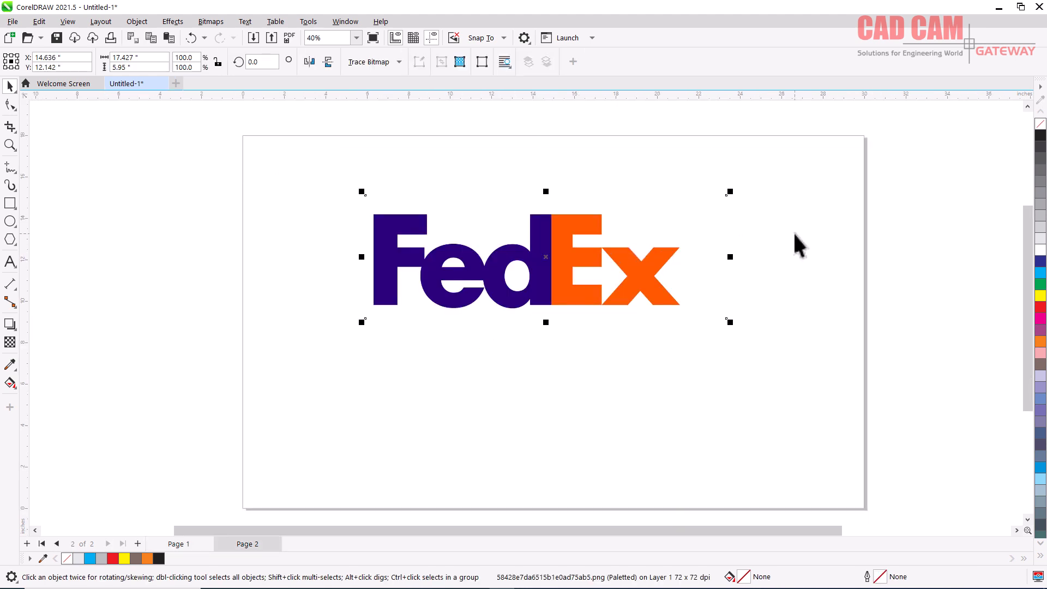
{"action": "left_click", "coordinate": [795, 235]}
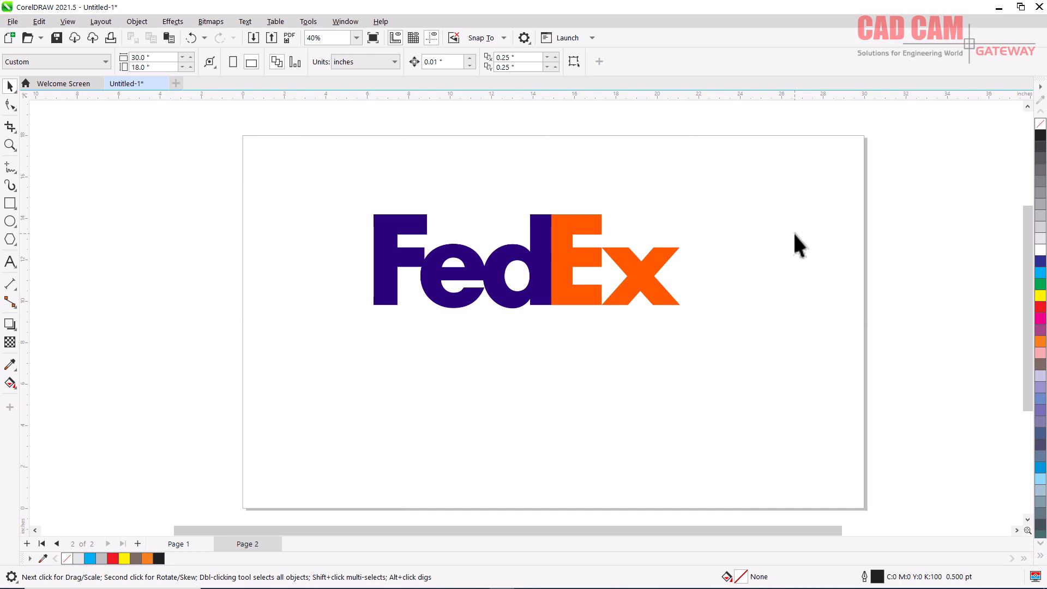
{"action": "left_click", "coordinate": [551, 260]}
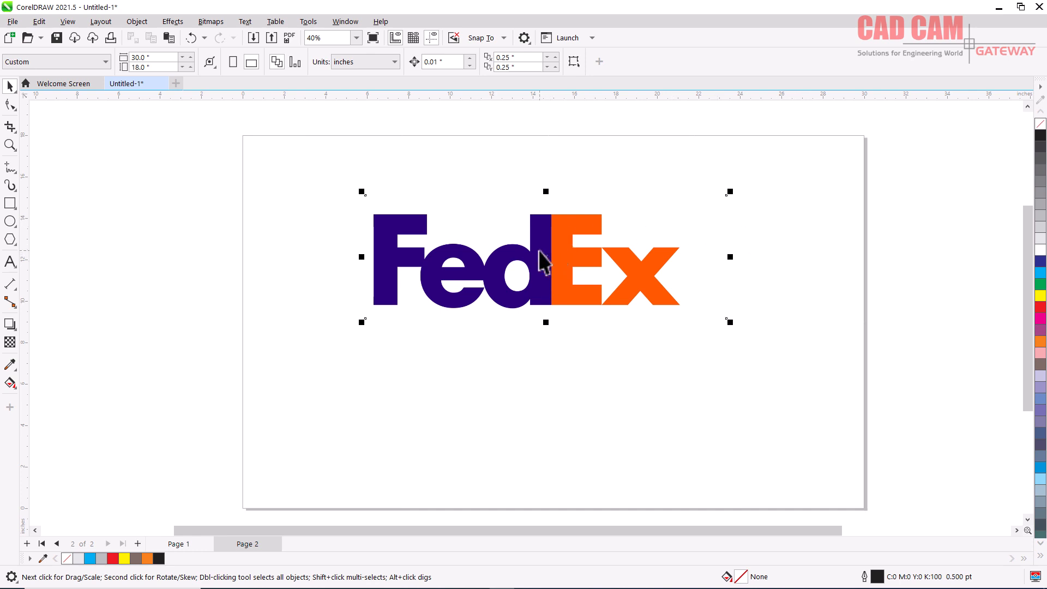
{"action": "left_click", "coordinate": [607, 172]}
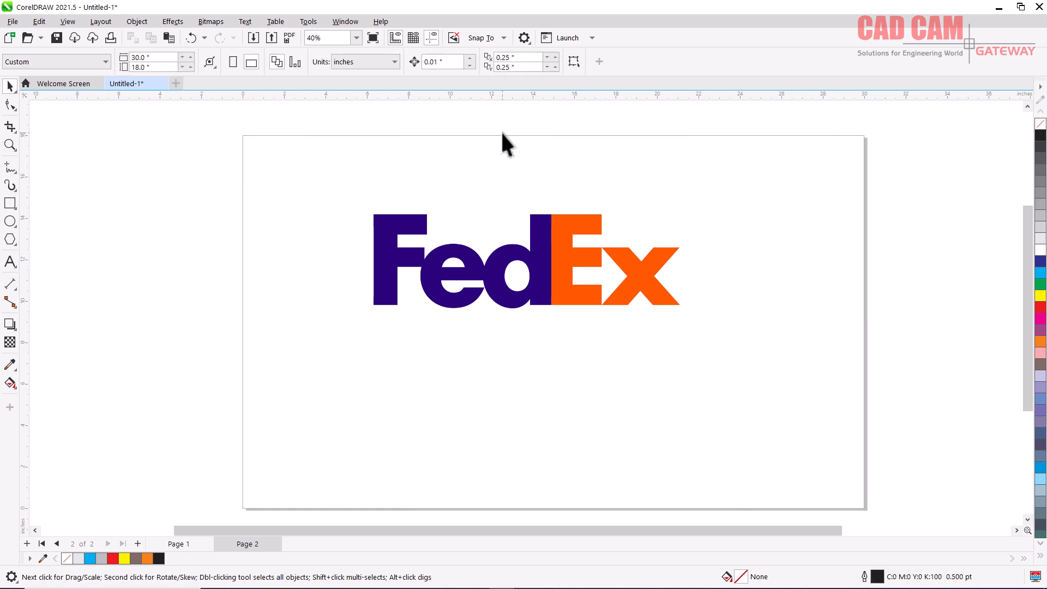
Step: Add the artistic text "FedEx" below the original logo image
{"action": "left_click", "coordinate": [9, 263]}
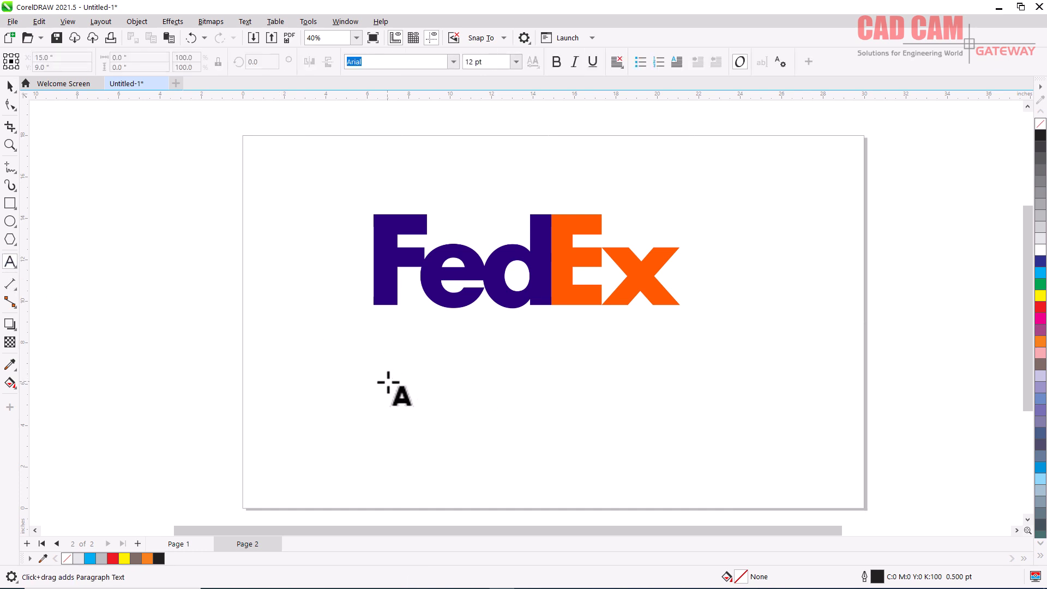
{"action": "left_click", "coordinate": [389, 382]}
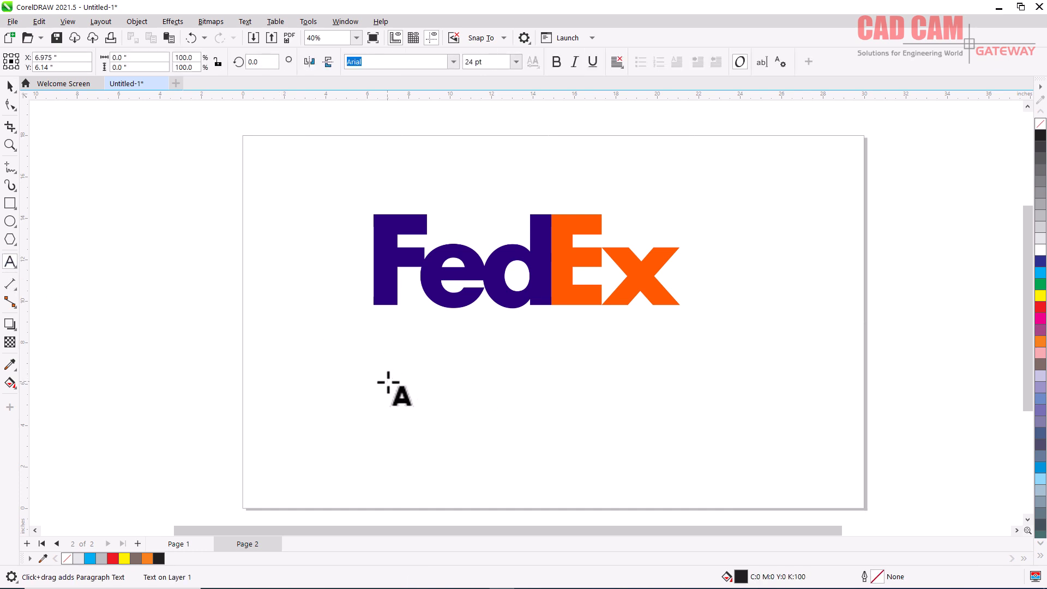
{"action": "type", "text": "F"}
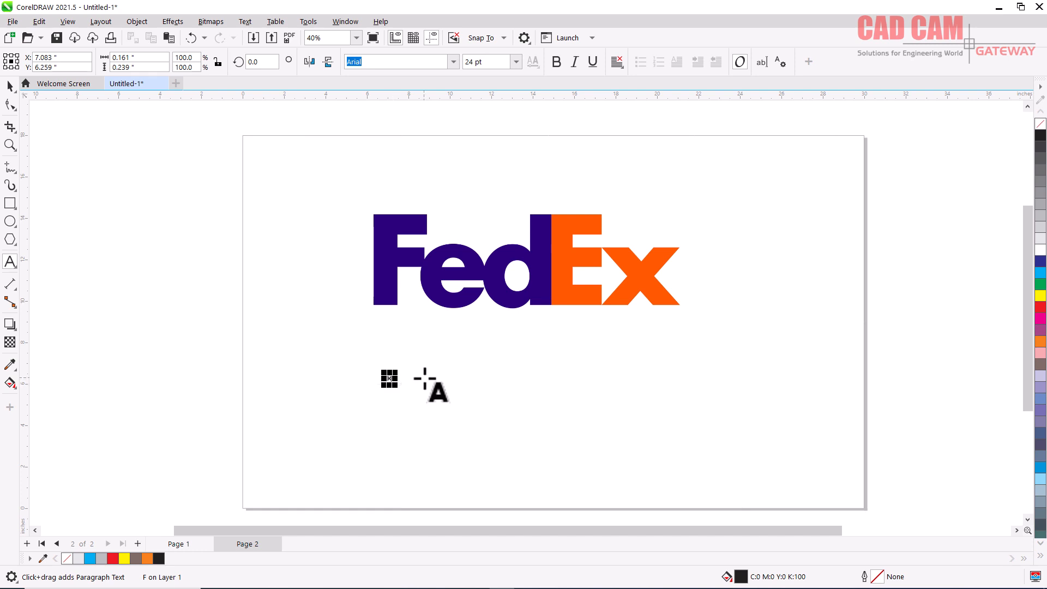
{"action": "type", "text": "edE"}
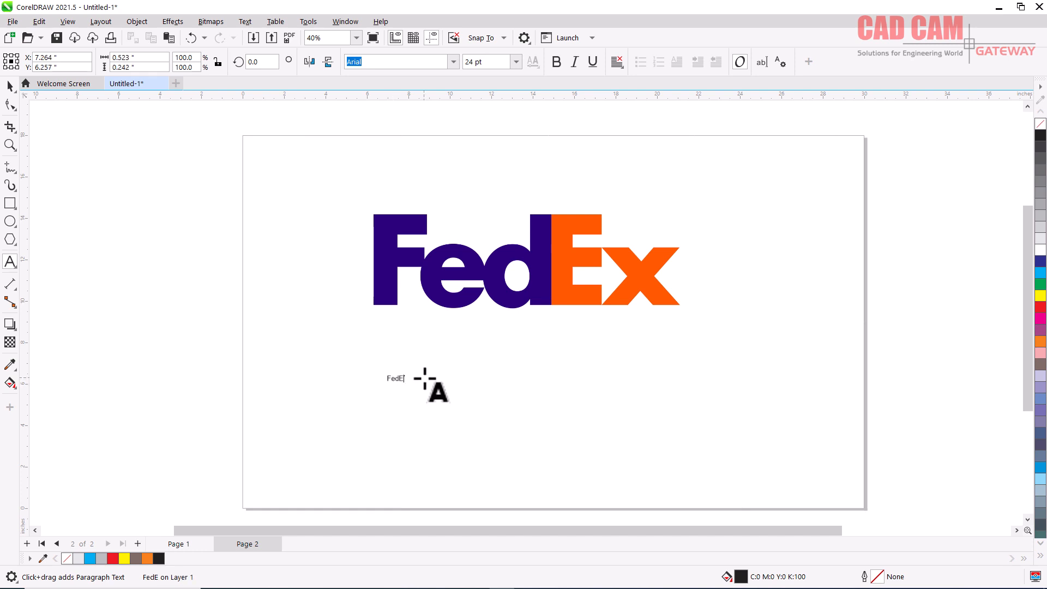
{"action": "type", "text": "x"}
Step: Enlarge the FedEx text to about 13.8 inches wide and align its left edge below the original logo
{"action": "left_click", "coordinate": [10, 86]}
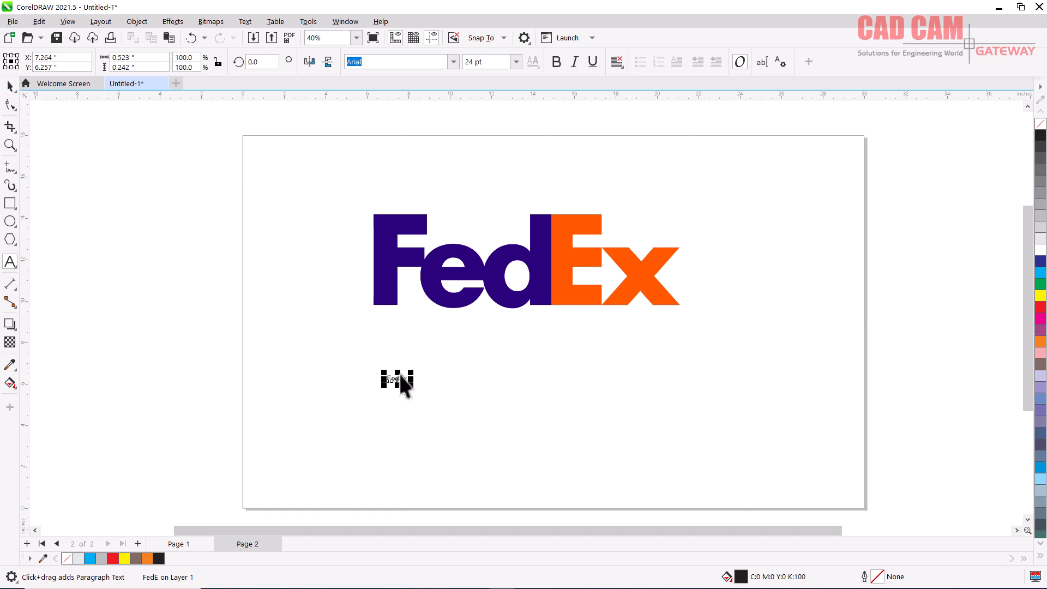
{"action": "left_click_drag", "start_coordinate": [412, 373], "coordinate": [583, 258]}
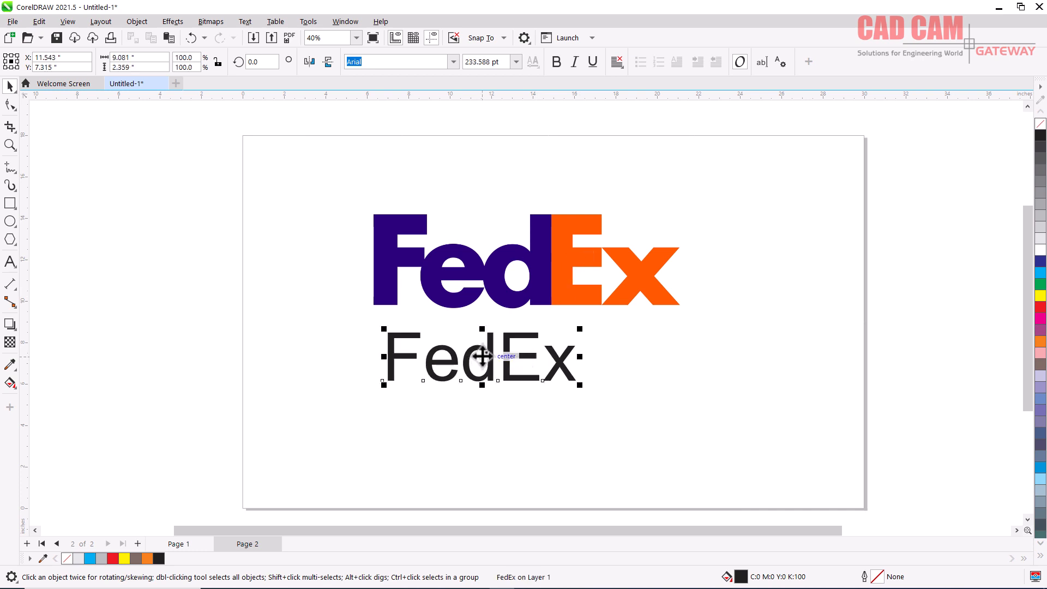
{"action": "left_click_drag", "start_coordinate": [478, 368], "coordinate": [471, 385]}
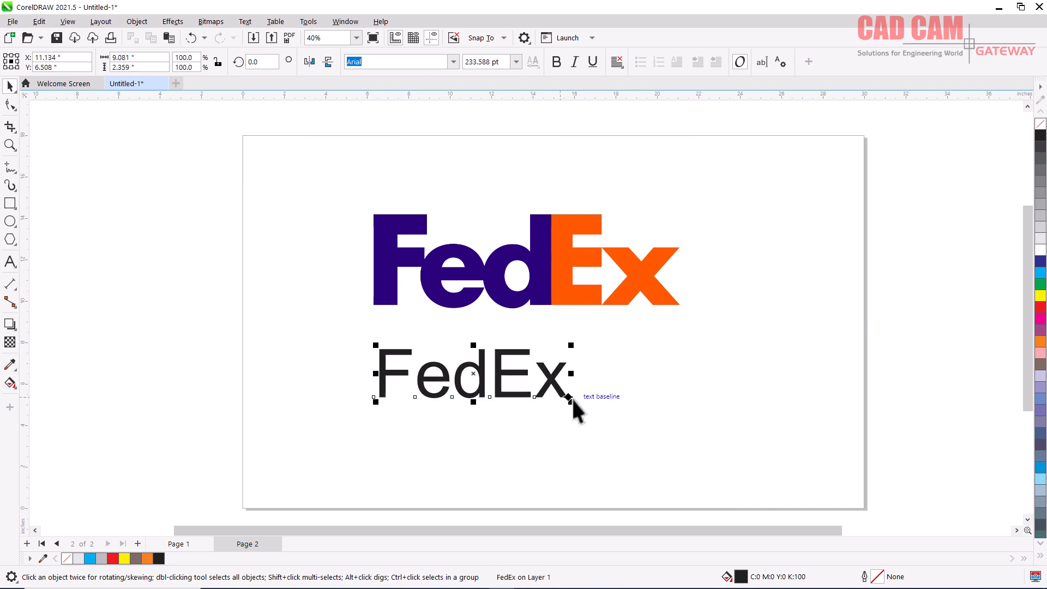
{"action": "left_click_drag", "start_coordinate": [572, 402], "coordinate": [669, 461]}
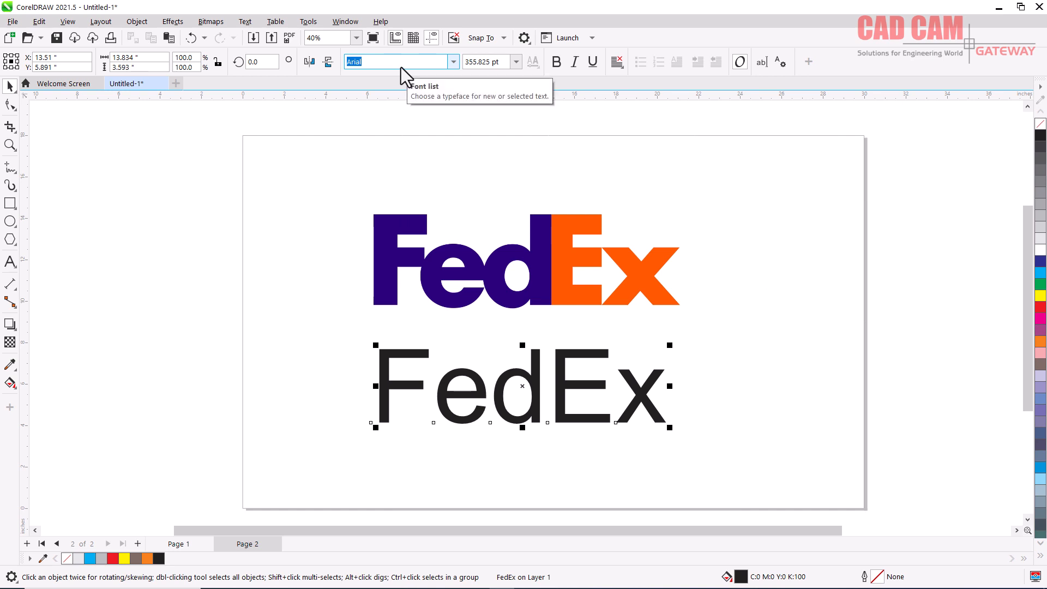
Step: Try the Futura CondensedLight font on the FedEx text
{"action": "key", "text": "Tab"}
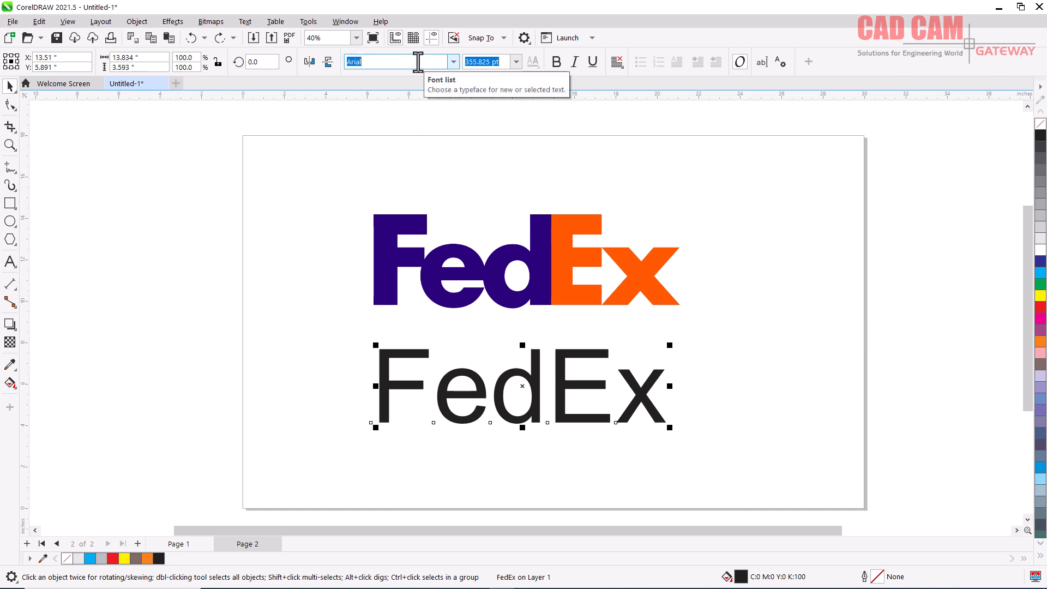
{"action": "type", "text": "Futr"}
{"action": "type", "text": "utura CondensedLight"}
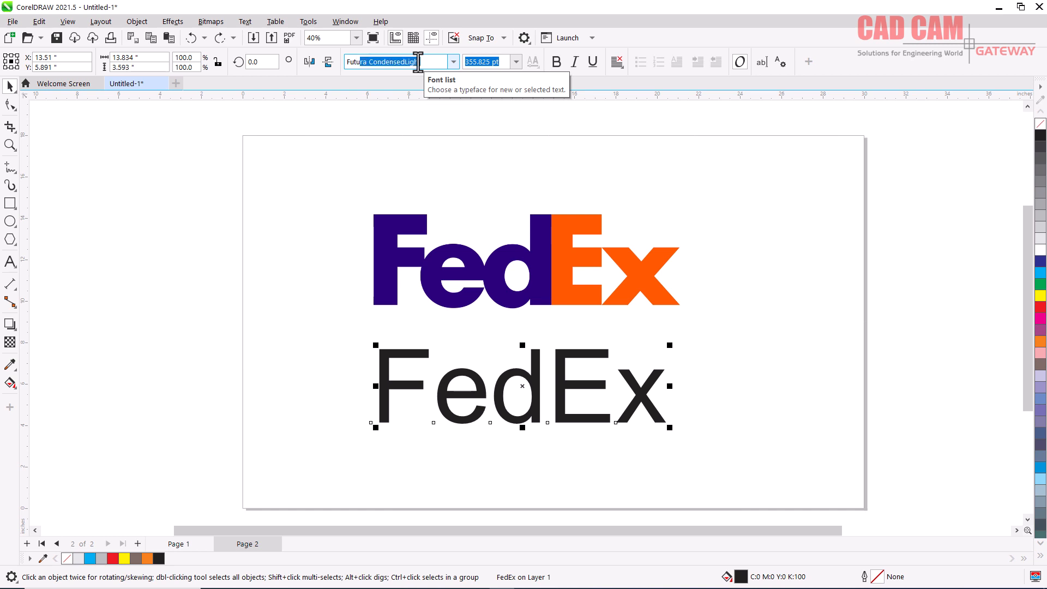
{"action": "key", "text": "Return"}
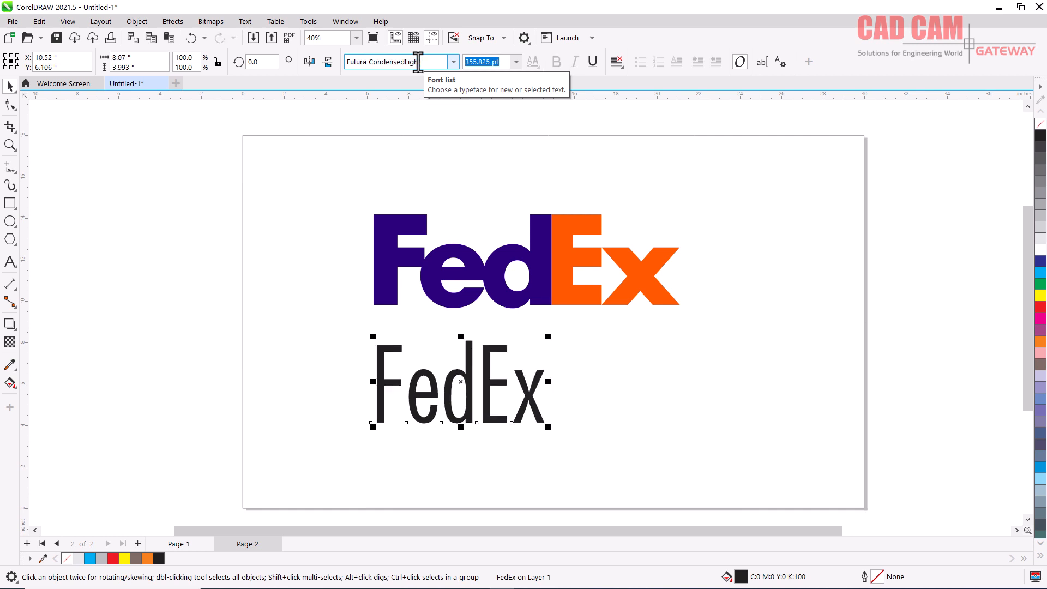
Step: Set the FedEx text's font to Futura Md BT Bold and move the text over the original logo
{"action": "left_click", "coordinate": [454, 62]}
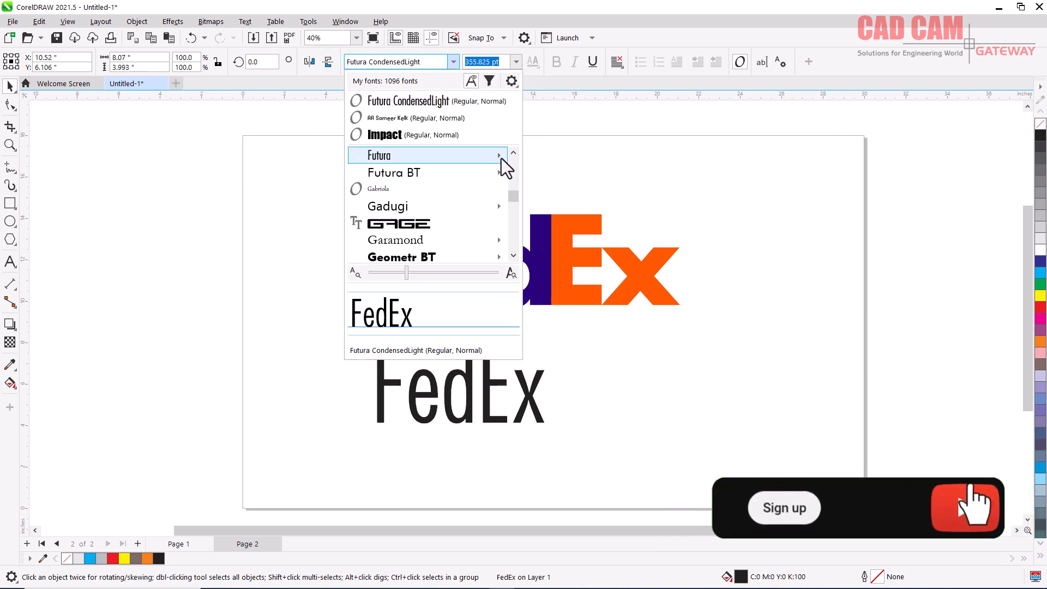
{"action": "mouse_move", "coordinate": [502, 158]}
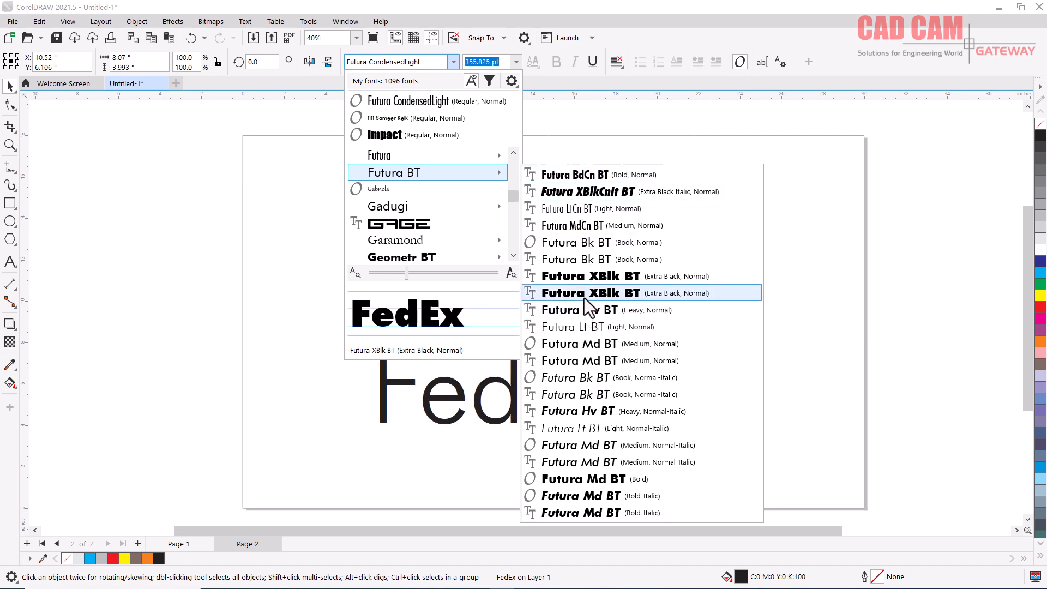
{"action": "left_click", "coordinate": [579, 478]}
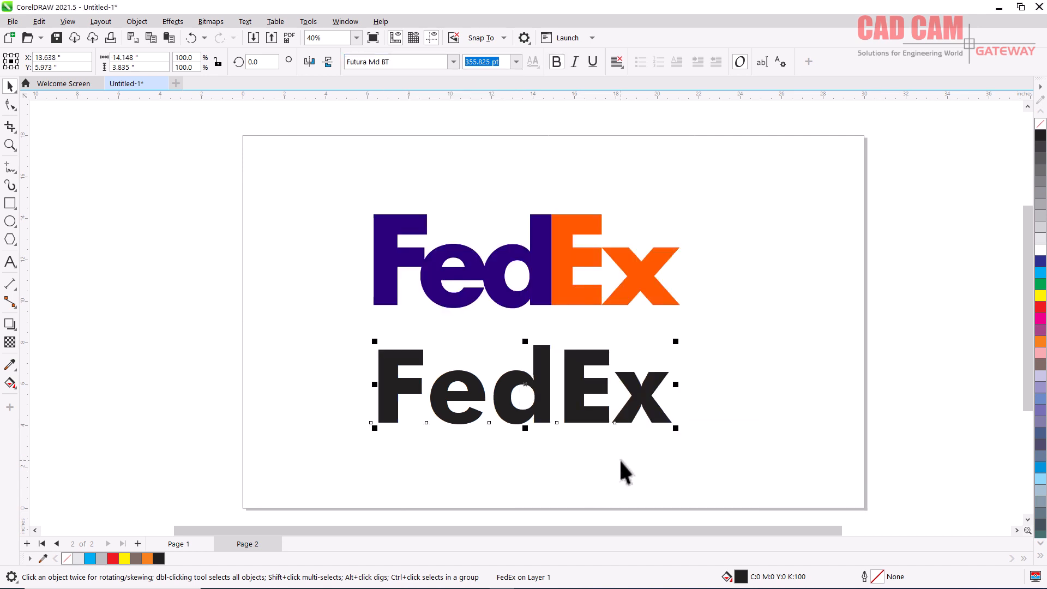
{"action": "left_click_drag", "start_coordinate": [576, 389], "coordinate": [574, 270]}
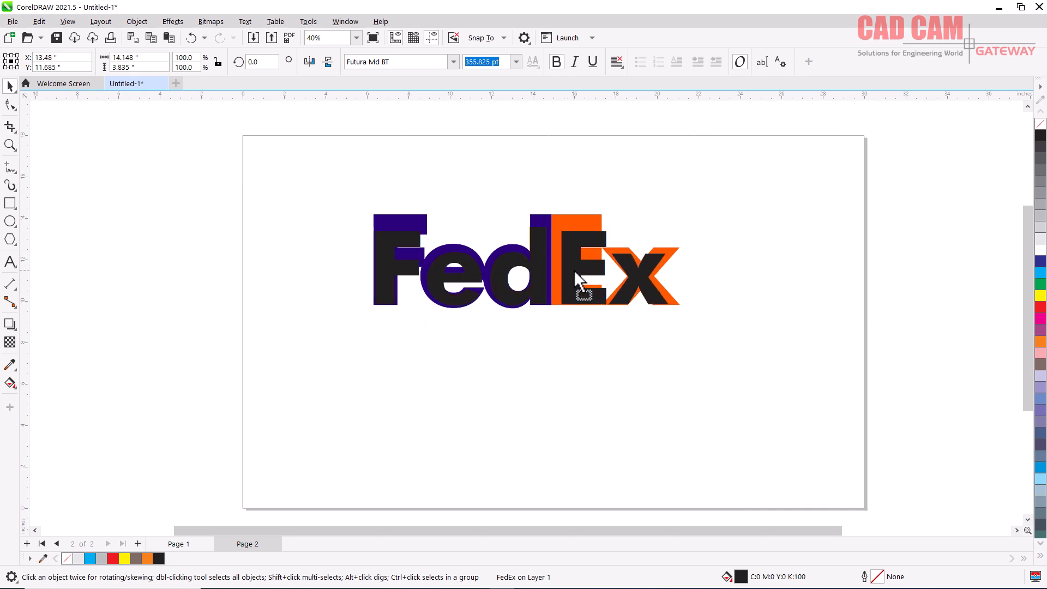
Step: Fill the FedEx text with cyan and enlarge it over the logo to about 439 pt
{"action": "left_click_drag", "start_coordinate": [674, 220], "coordinate": [714, 181]}
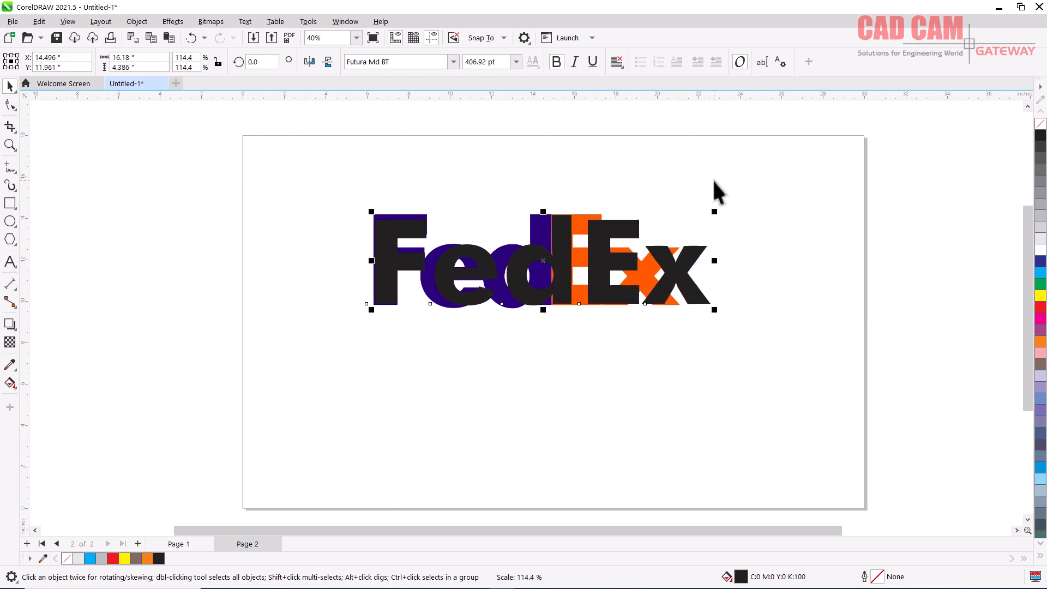
{"action": "left_click", "coordinate": [1042, 275]}
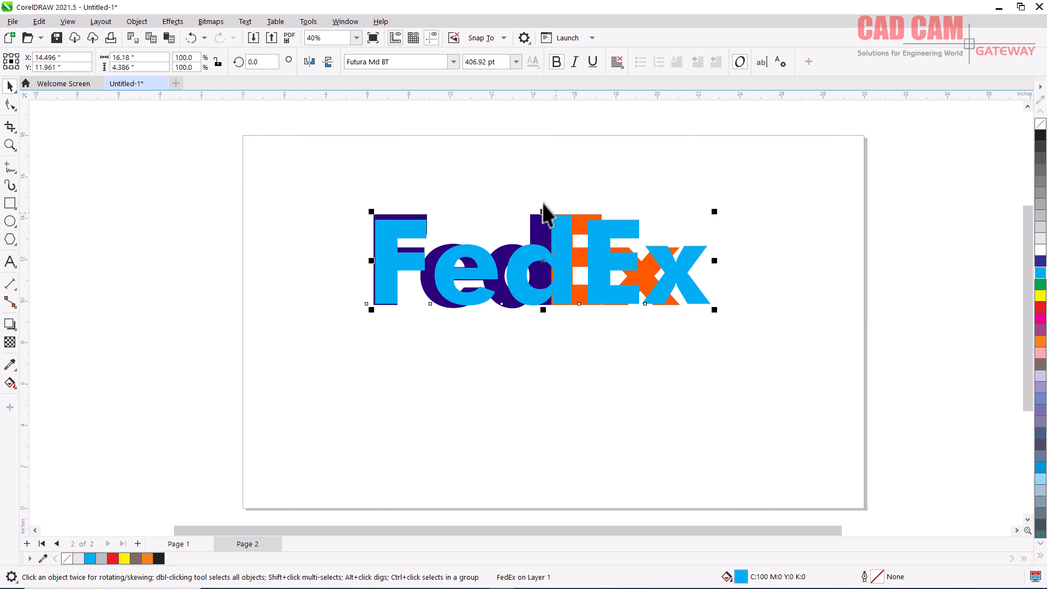
{"action": "key", "text": "z"}
{"action": "left_click_drag", "start_coordinate": [343, 163], "coordinate": [787, 371]}
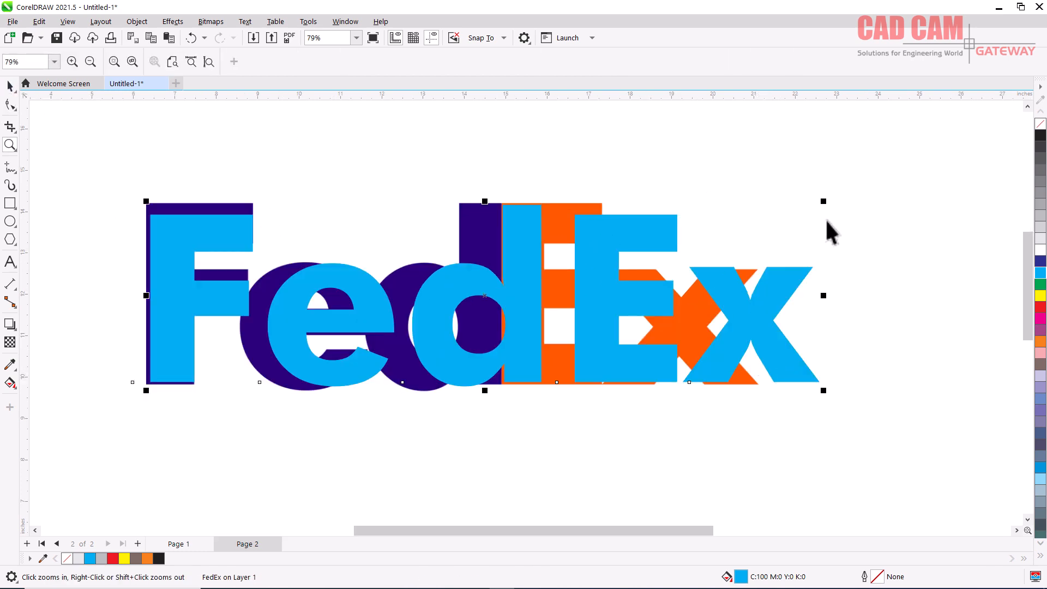
{"action": "key", "text": "space"}
{"action": "left_click_drag", "start_coordinate": [824, 202], "coordinate": [879, 180]}
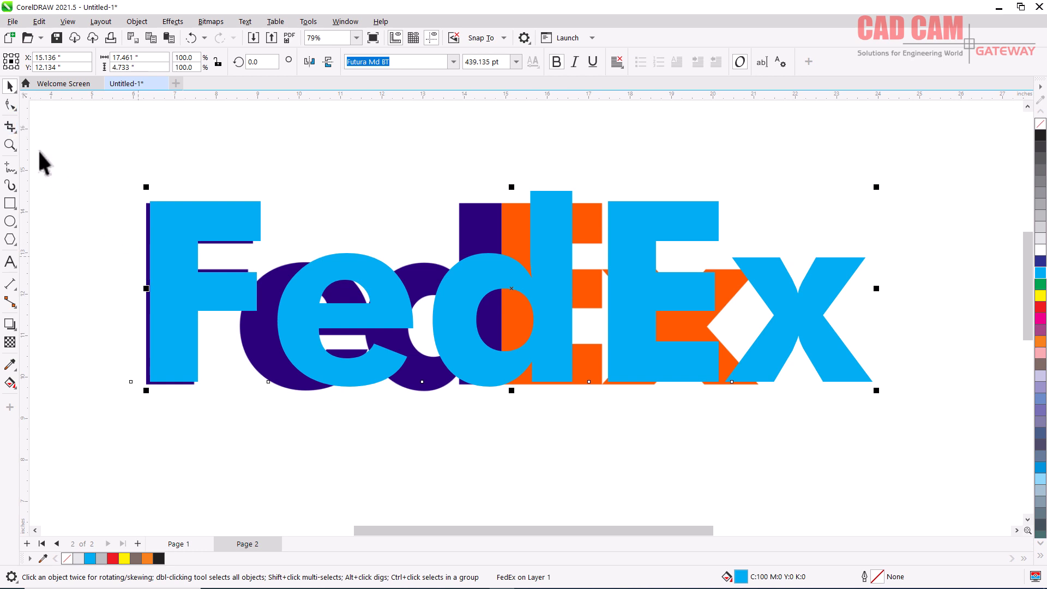
Step: Set the FedEx text's font to Futura Md BT (Bold) from the Futura BT family
{"action": "left_click", "coordinate": [455, 64]}
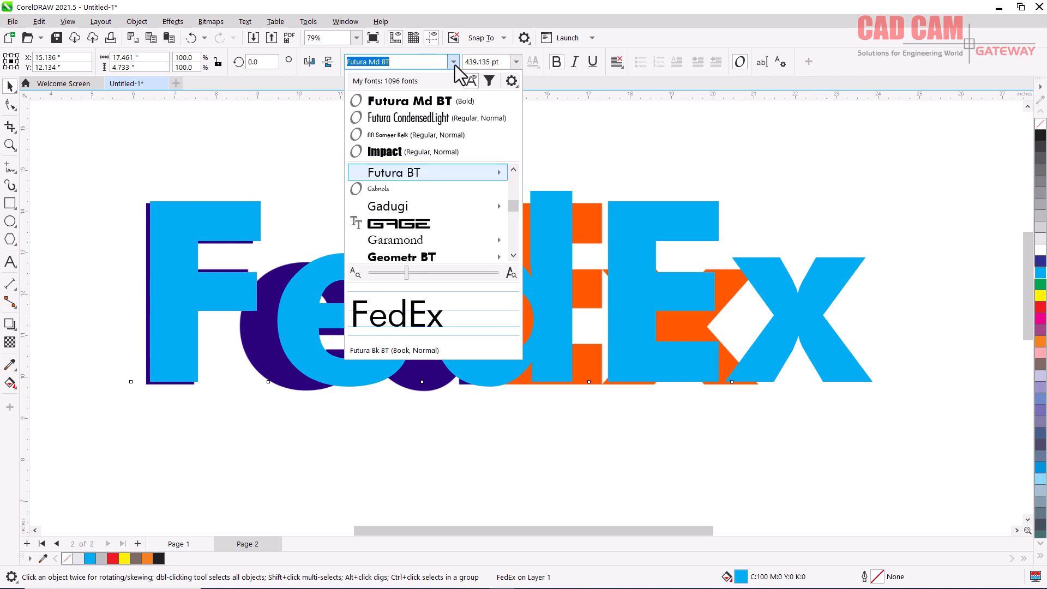
{"action": "mouse_move", "coordinate": [502, 175]}
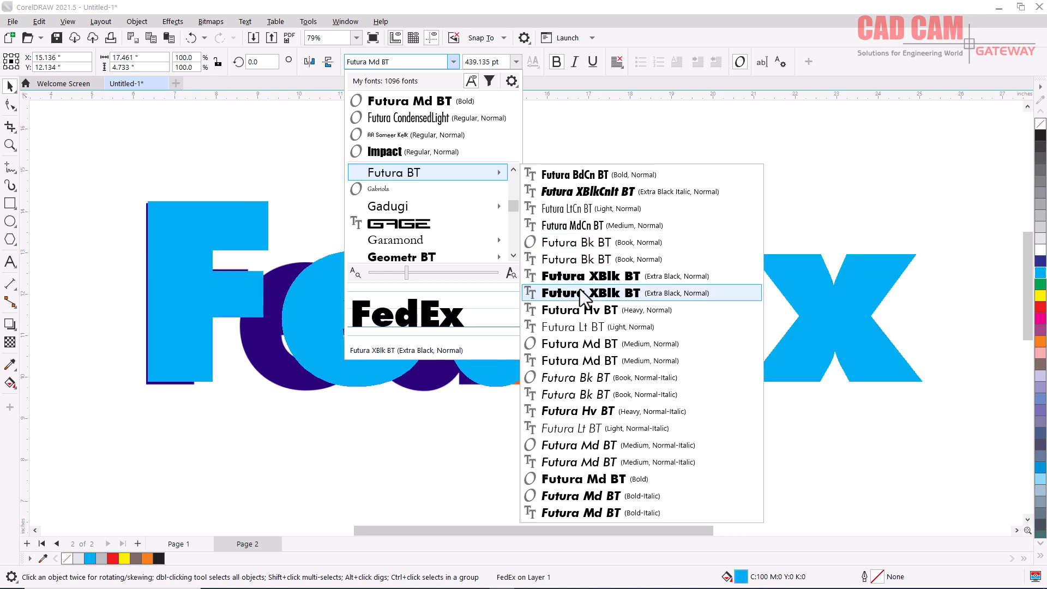
{"action": "left_click", "coordinate": [578, 480]}
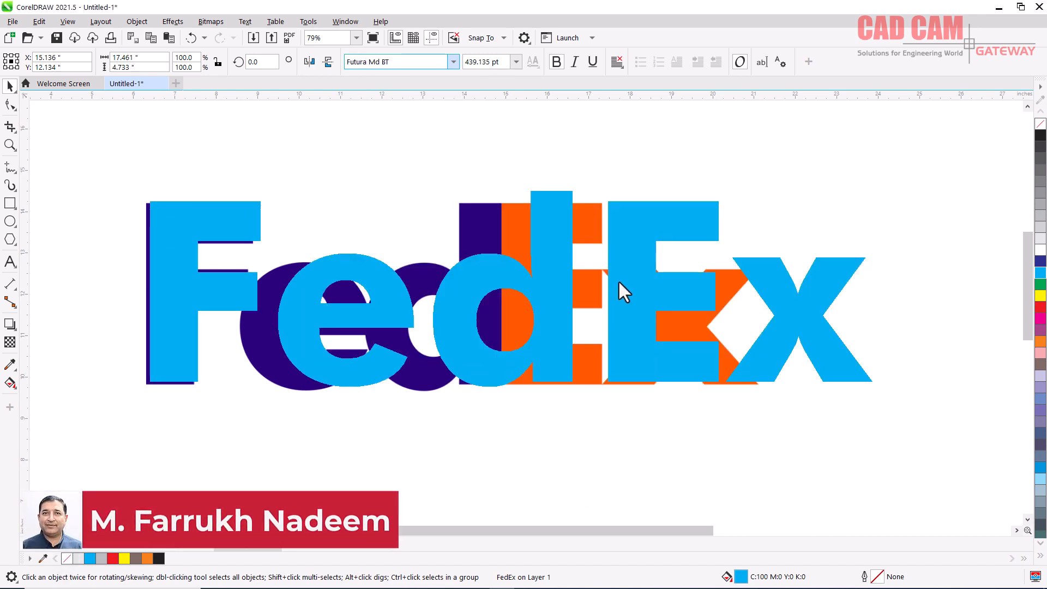
Step: Try tightening the letter spacing of the whole FedEx text with the Shape tool, and undo it
{"action": "left_click", "coordinate": [297, 300]}
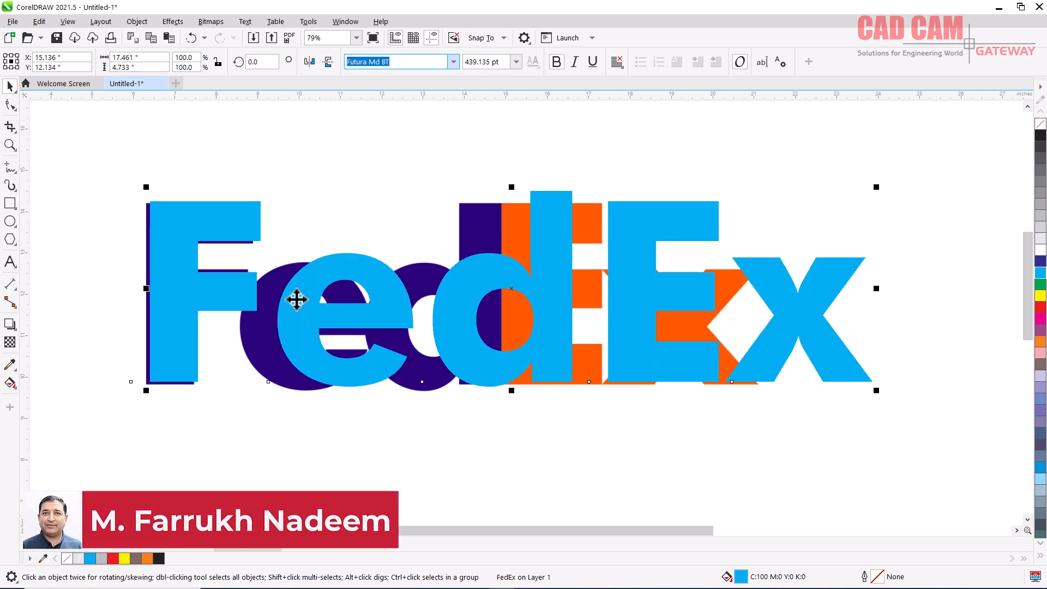
{"action": "left_click", "coordinate": [10, 105]}
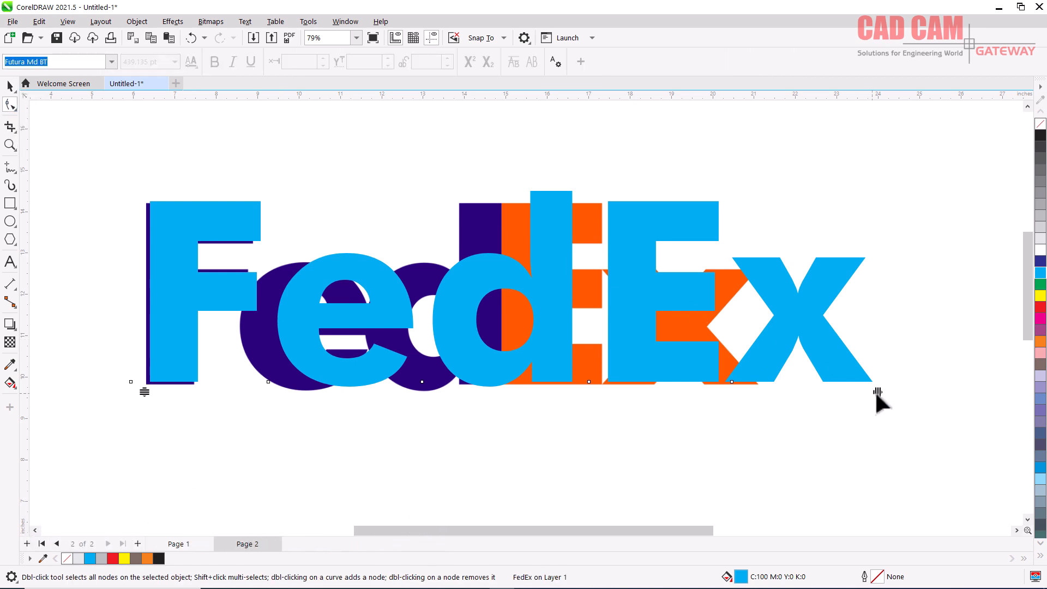
{"action": "left_click_drag", "start_coordinate": [878, 393], "coordinate": [736, 398]}
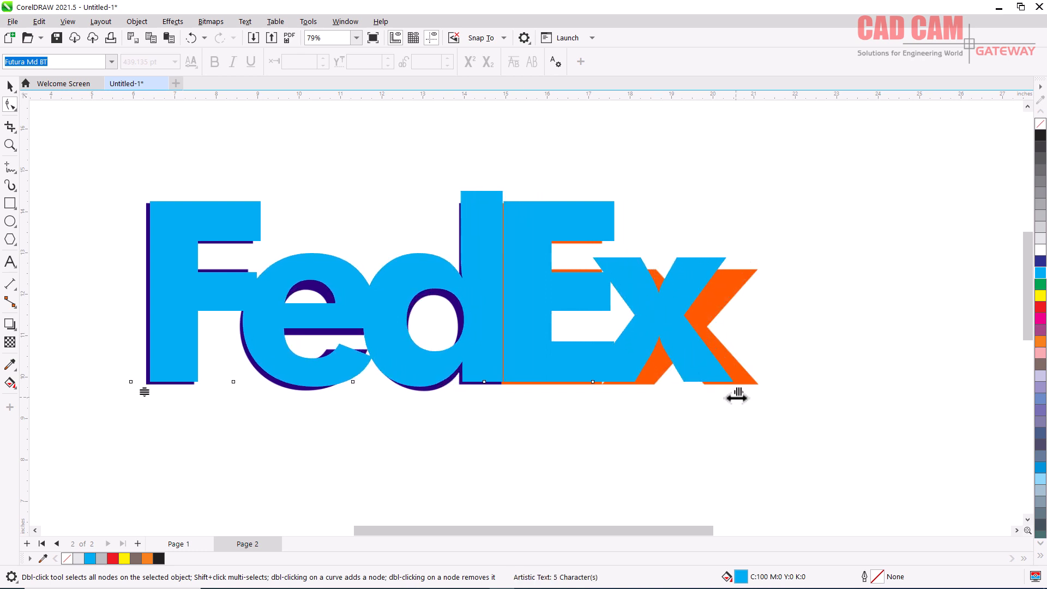
{"action": "key", "text": "ctrl+z"}
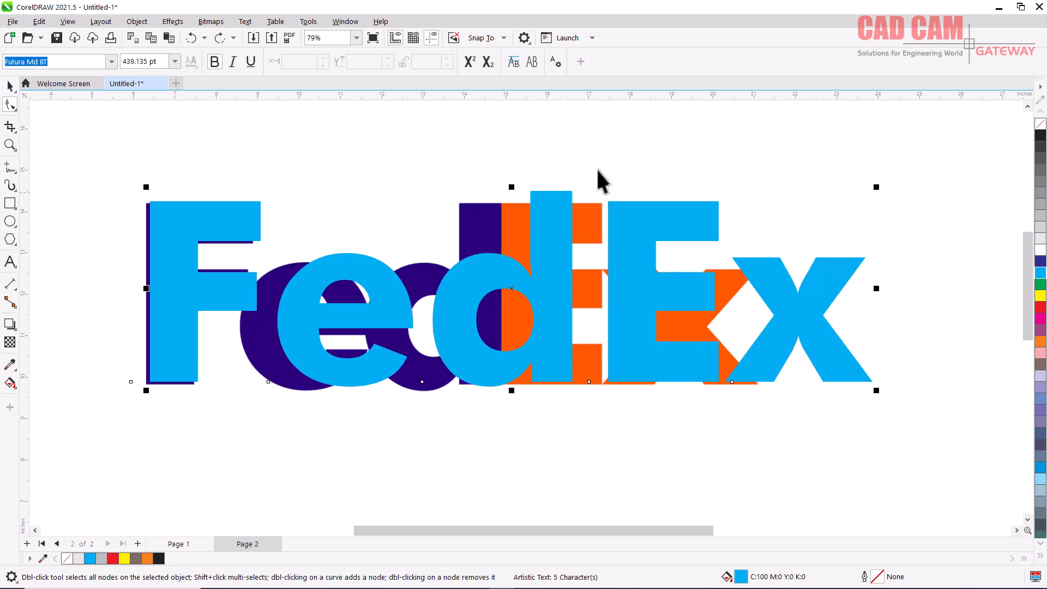
{"action": "key", "text": "space"}
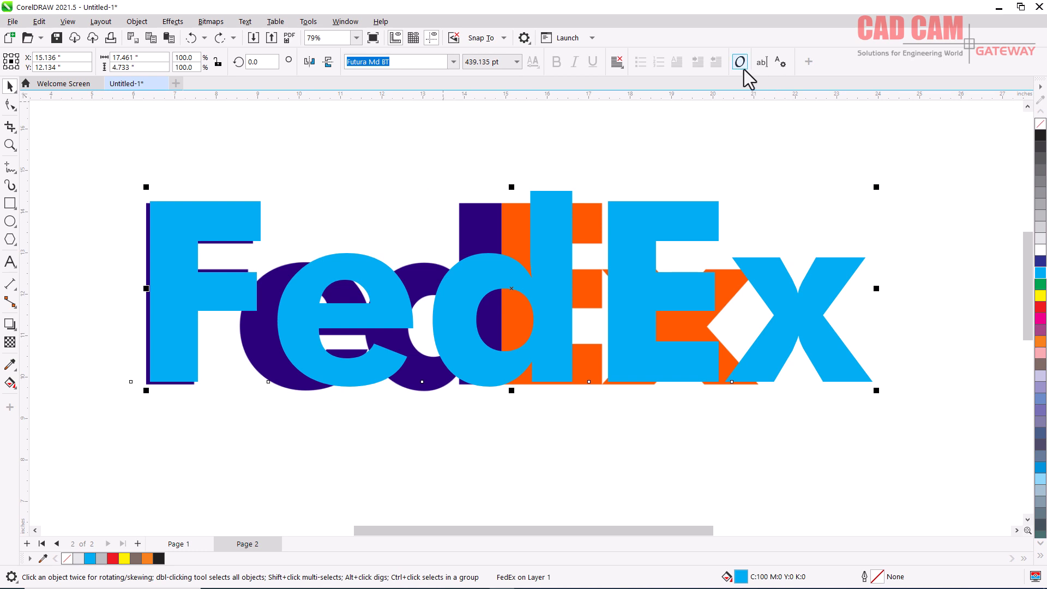
Step: Break the FedEx text apart into separate letters and select each letter in turn to check them
{"action": "left_click", "coordinate": [136, 23]}
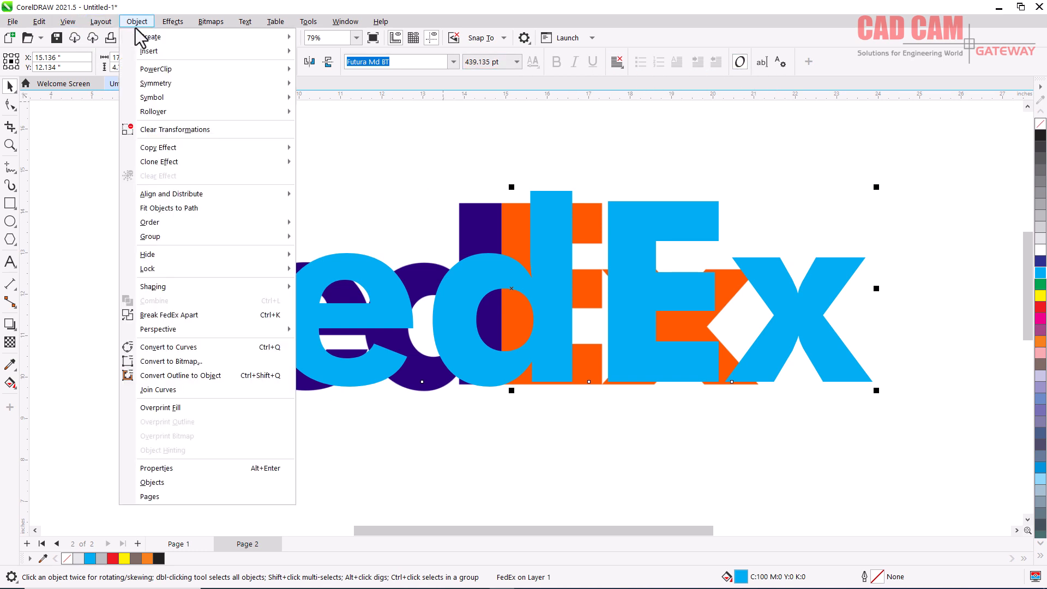
{"action": "left_click", "coordinate": [205, 317]}
{"action": "left_click", "coordinate": [216, 310]}
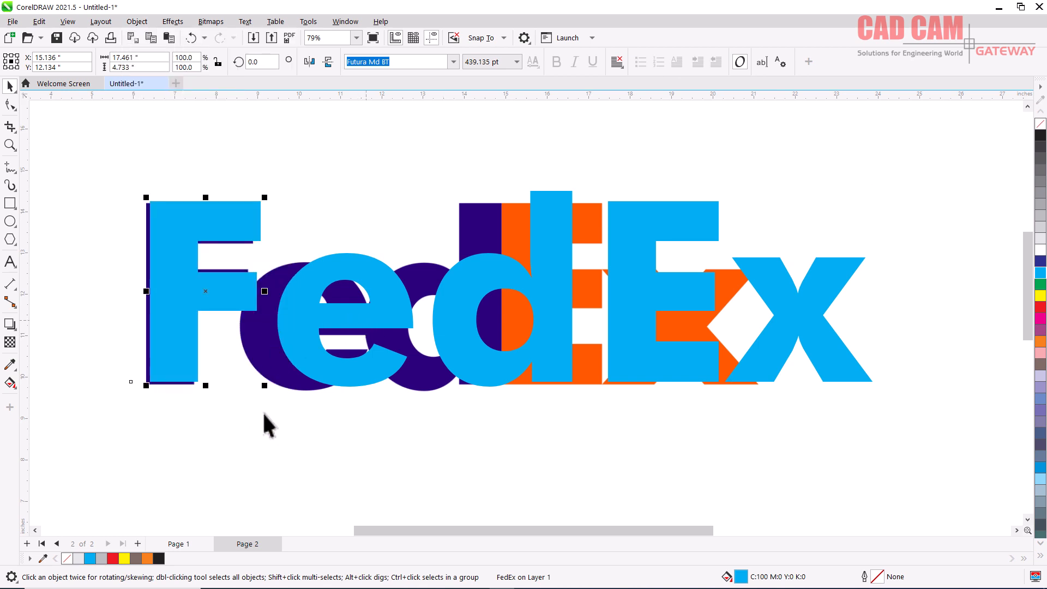
{"action": "left_click", "coordinate": [323, 356]}
{"action": "left_click", "coordinate": [461, 351]}
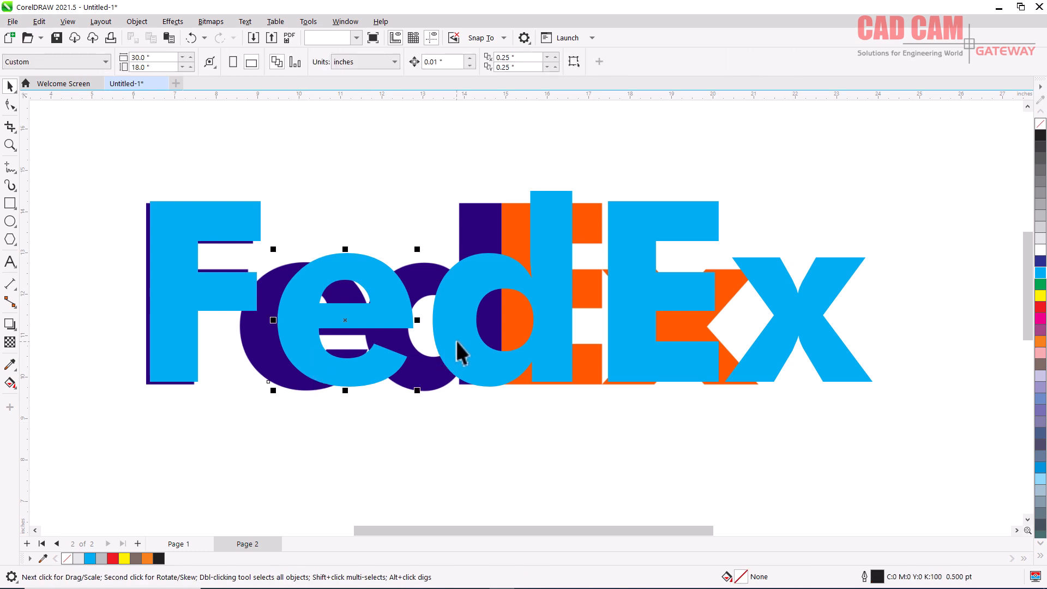
{"action": "left_click", "coordinate": [616, 352]}
{"action": "left_click", "coordinate": [756, 359]}
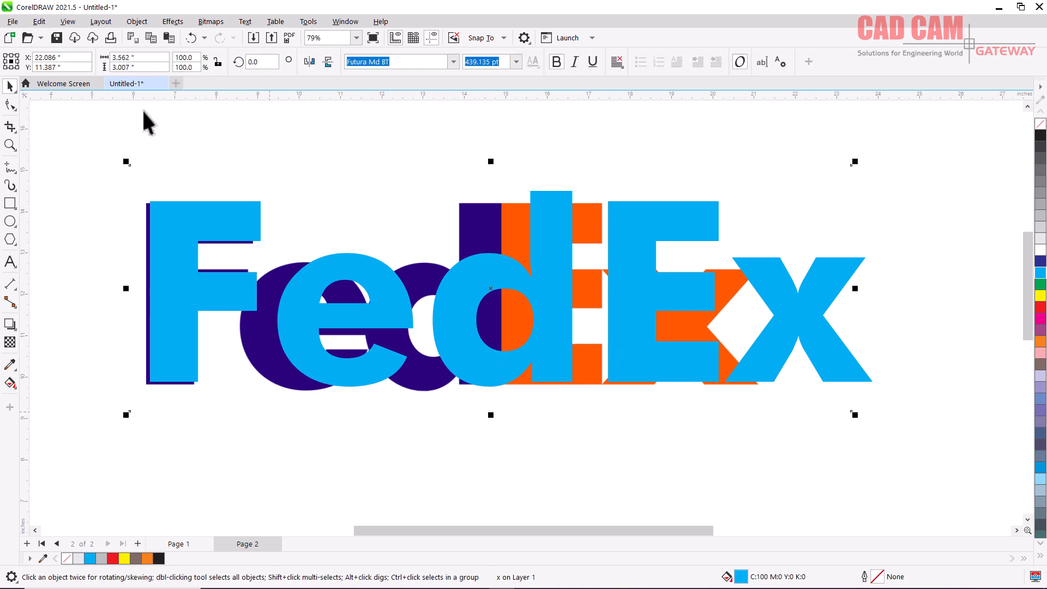
Step: In wireframe view, place four horizontal guidelines at the logo's baseline, cap height, and the top and bottom of its round letters
{"action": "left_click", "coordinate": [67, 23]}
{"action": "left_click", "coordinate": [71, 37]}
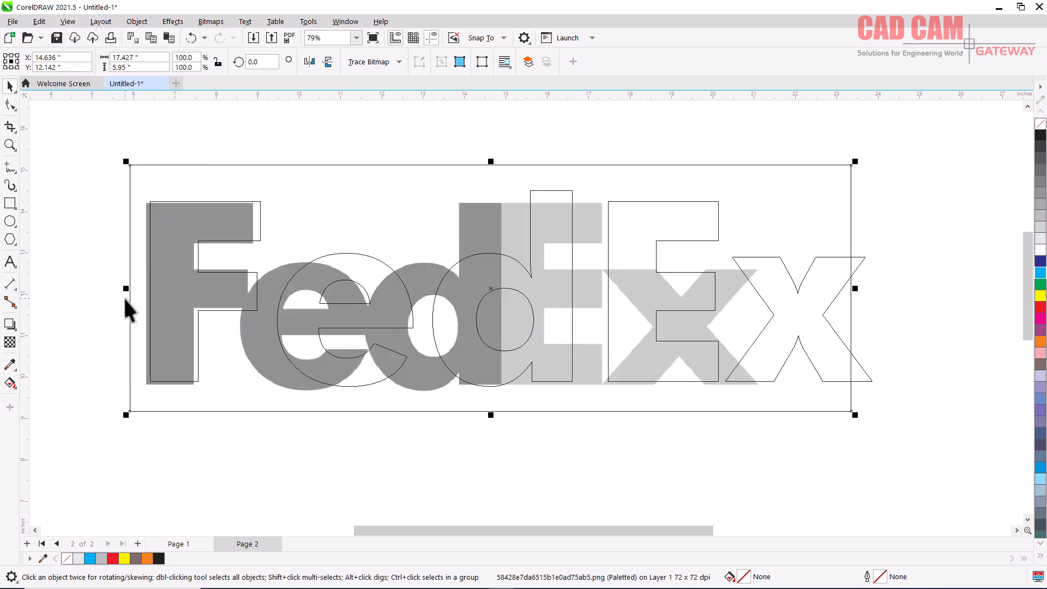
{"action": "scroll", "coordinate": [129, 301], "scroll_direction": "up", "scroll_amount": 2}
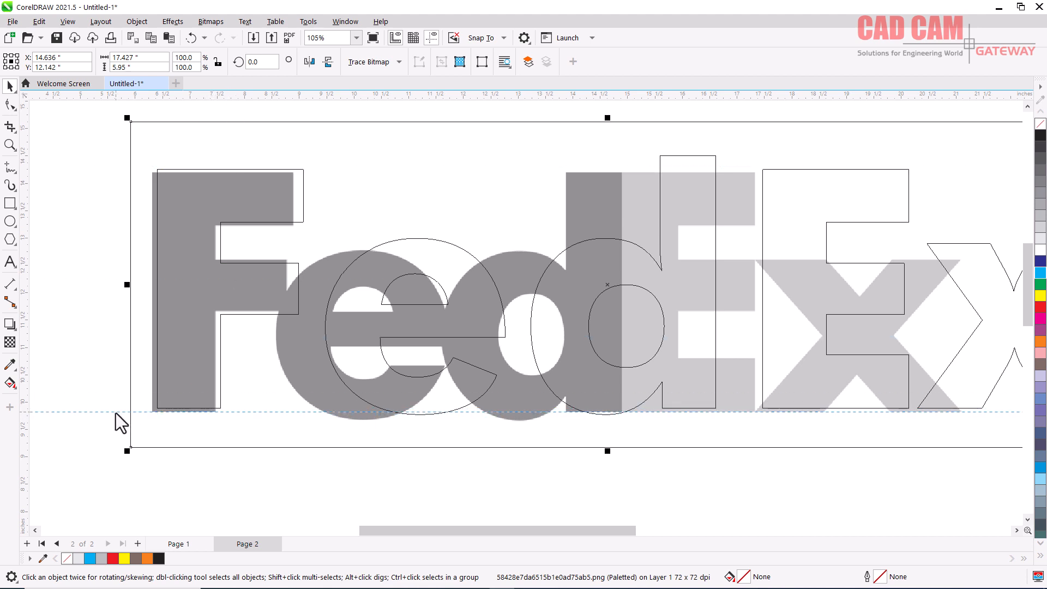
{"action": "left_click_drag", "start_coordinate": [115, 413], "coordinate": [116, 412]}
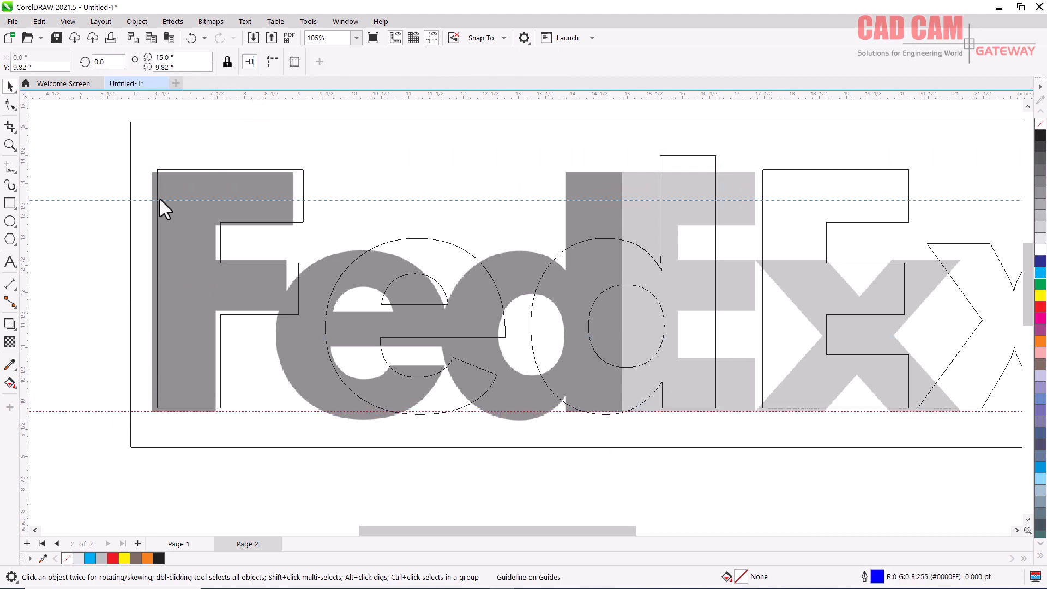
{"action": "left_click_drag", "start_coordinate": [90, 176], "coordinate": [86, 172]}
{"action": "left_click_drag", "start_coordinate": [555, 97], "coordinate": [516, 252]}
{"action": "left_click_drag", "start_coordinate": [359, 420], "coordinate": [359, 421]}
{"action": "key", "text": "Escape"}
Step: Move the F outline so its lower-left corner meets the logo F's corner on the baseline guideline
{"action": "key", "text": "z"}
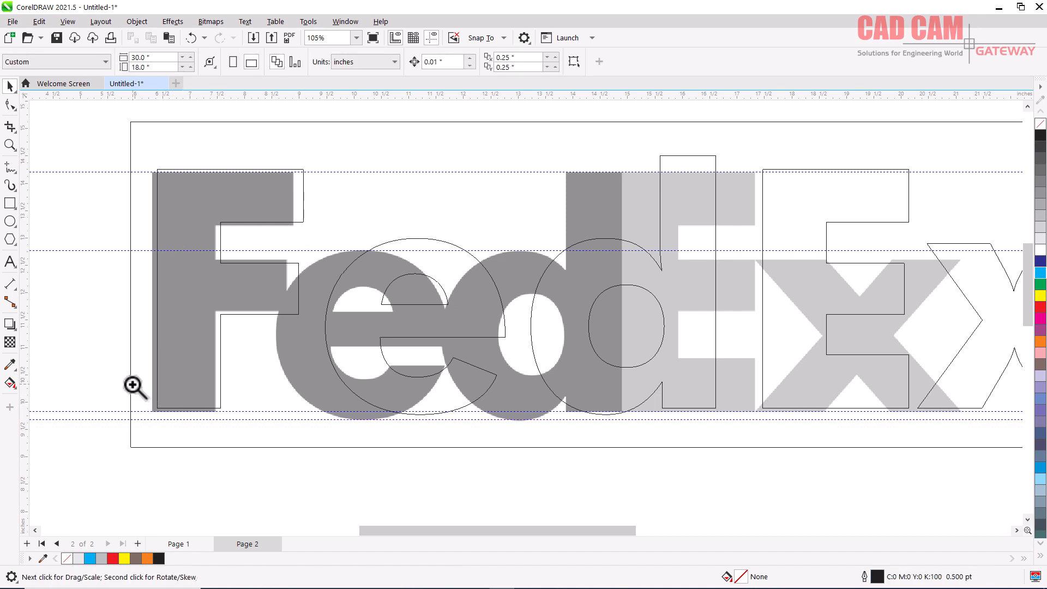
{"action": "left_click_drag", "start_coordinate": [133, 384], "coordinate": [180, 423]}
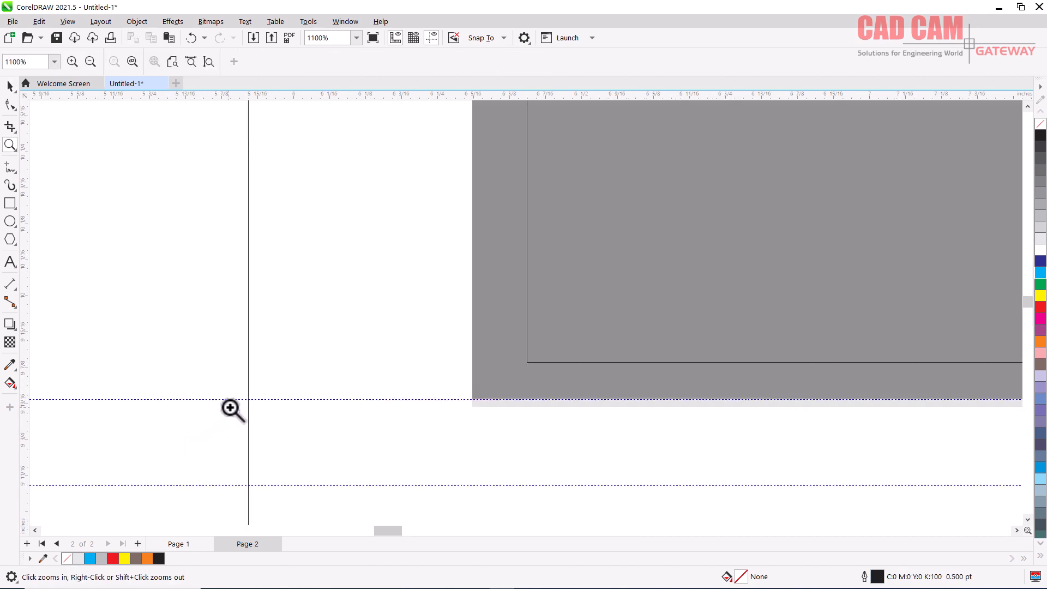
{"action": "left_click", "coordinate": [9, 87]}
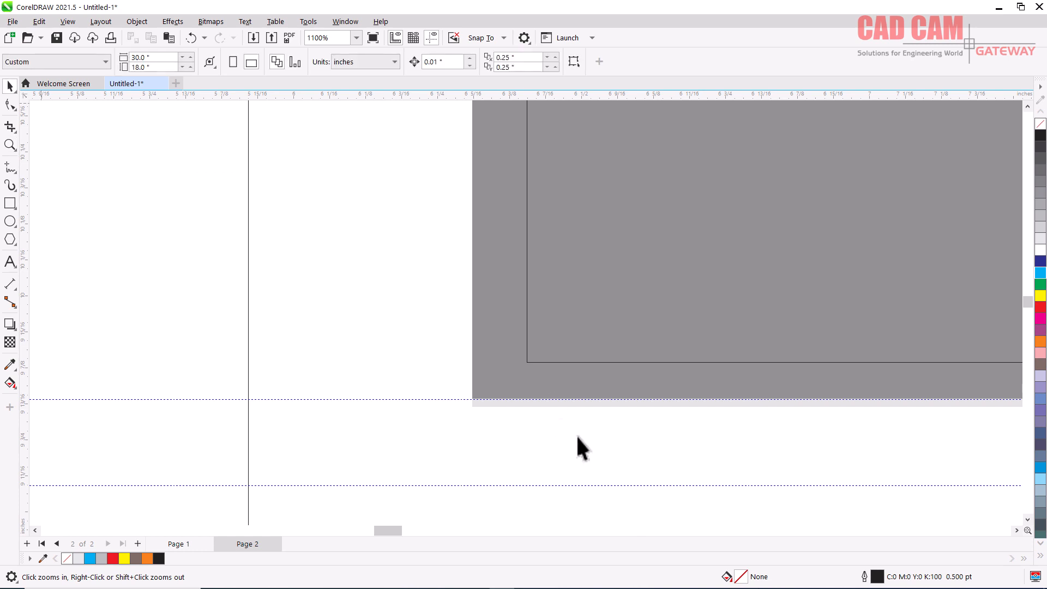
{"action": "left_click", "coordinate": [531, 361]}
{"action": "left_click_drag", "start_coordinate": [529, 364], "coordinate": [473, 399]}
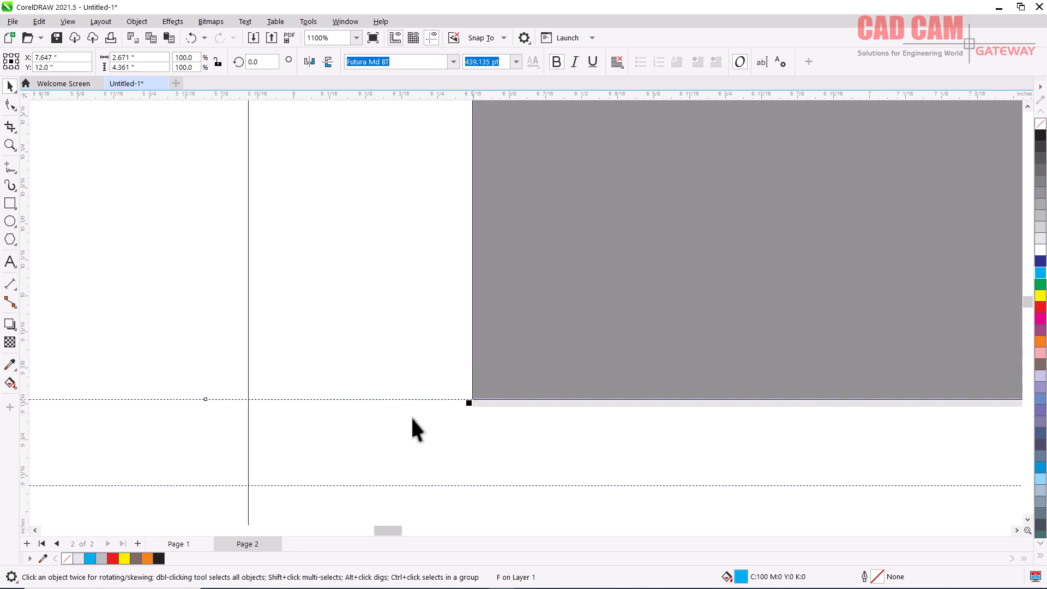
{"action": "scroll", "coordinate": [381, 431], "scroll_direction": "down", "scroll_amount": 4}
{"action": "scroll", "coordinate": [414, 355], "scroll_direction": "down", "scroll_amount": 4}
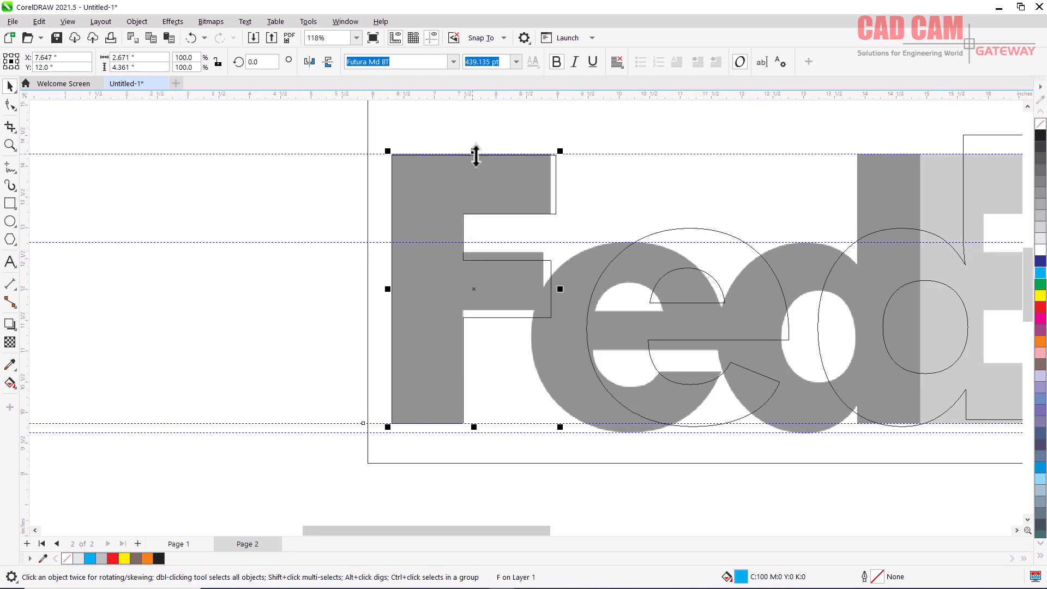
{"action": "scroll", "coordinate": [568, 146], "scroll_direction": "up", "scroll_amount": 3}
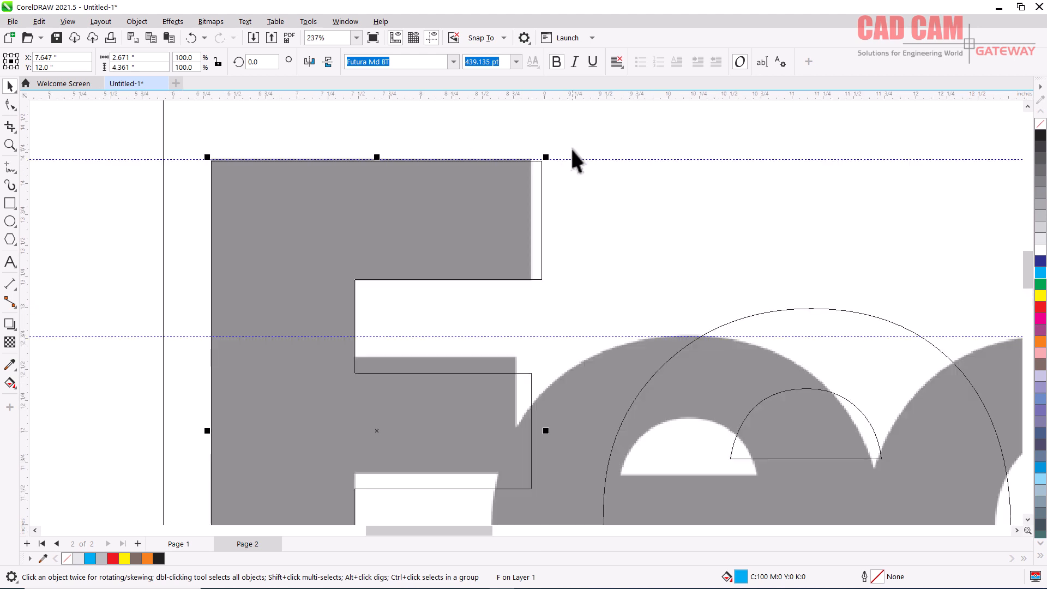
Step: Move the e outline onto the logo's e, aligning its outer left curve and lower edge
{"action": "scroll", "coordinate": [607, 329], "scroll_direction": "down", "scroll_amount": 1}
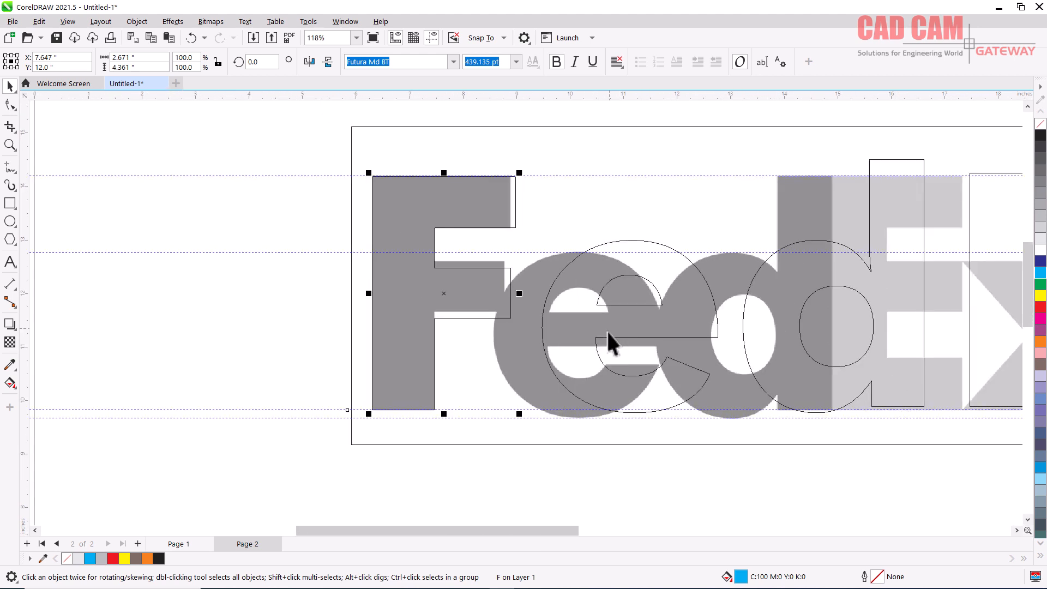
{"action": "scroll", "coordinate": [600, 345], "scroll_direction": "up", "scroll_amount": 2}
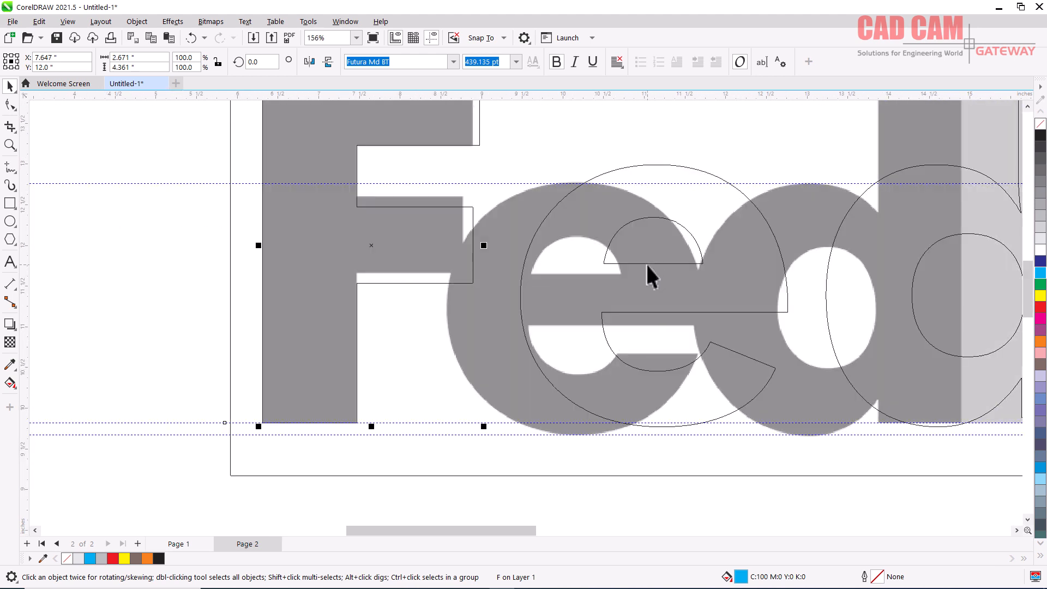
{"action": "left_click", "coordinate": [646, 263]}
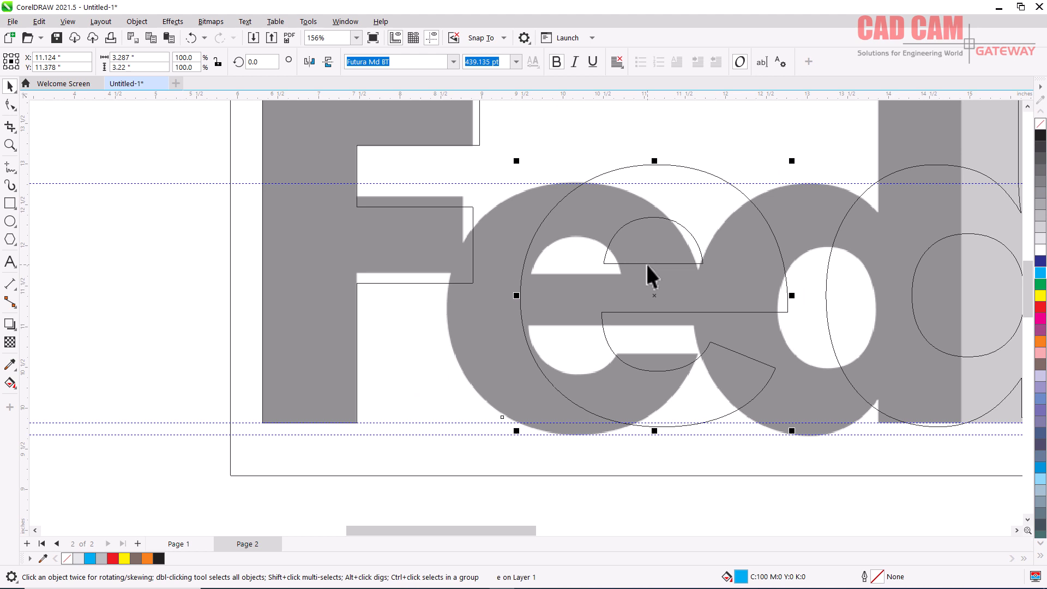
{"action": "left_click_drag", "start_coordinate": [645, 263], "coordinate": [575, 273]}
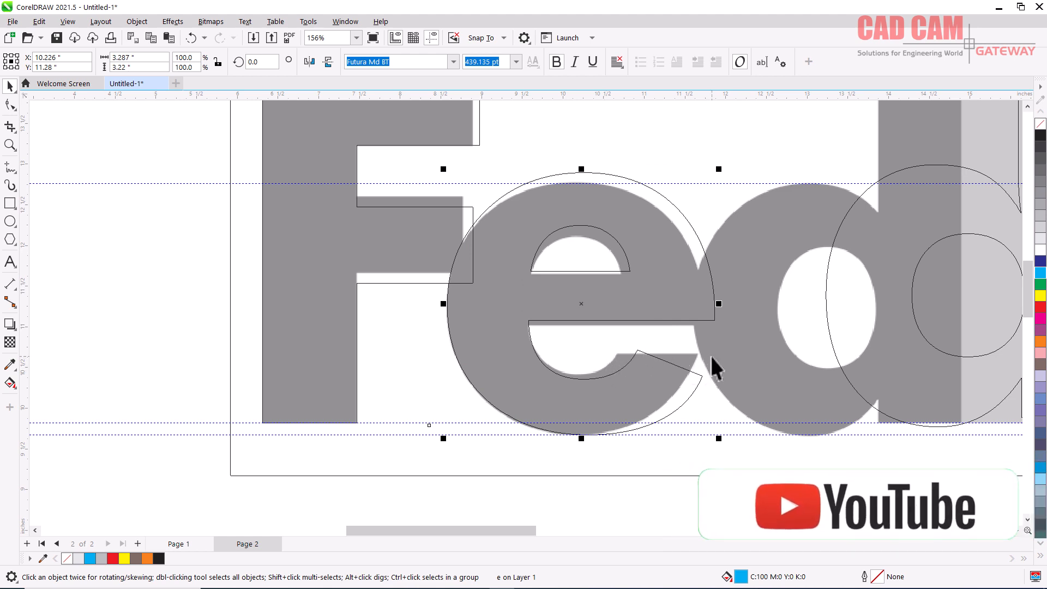
{"action": "scroll", "coordinate": [582, 371], "scroll_direction": "down", "scroll_amount": 1}
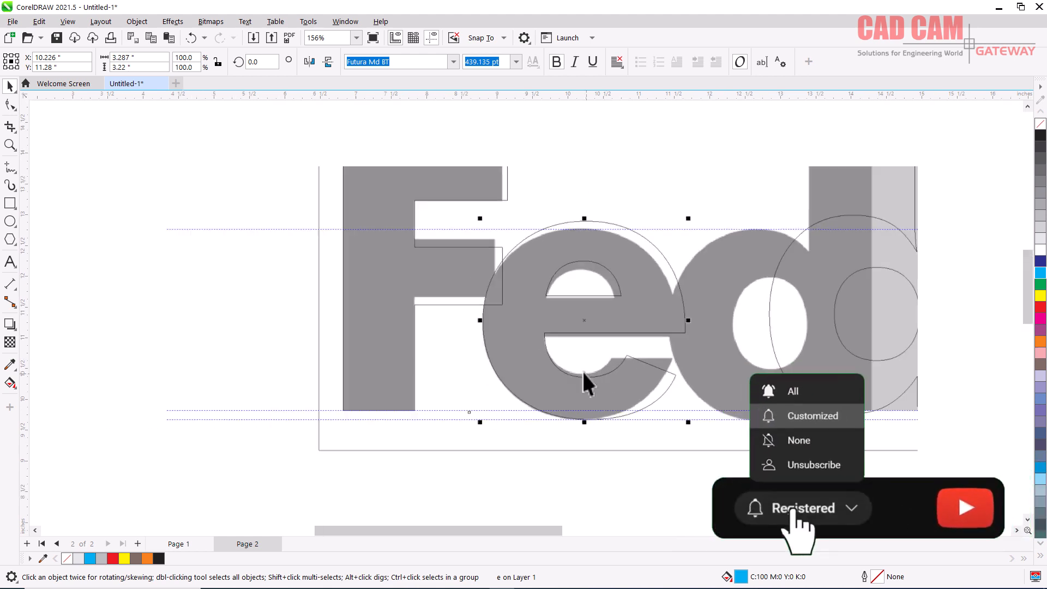
{"action": "scroll", "coordinate": [414, 185], "scroll_direction": "up", "scroll_amount": 1}
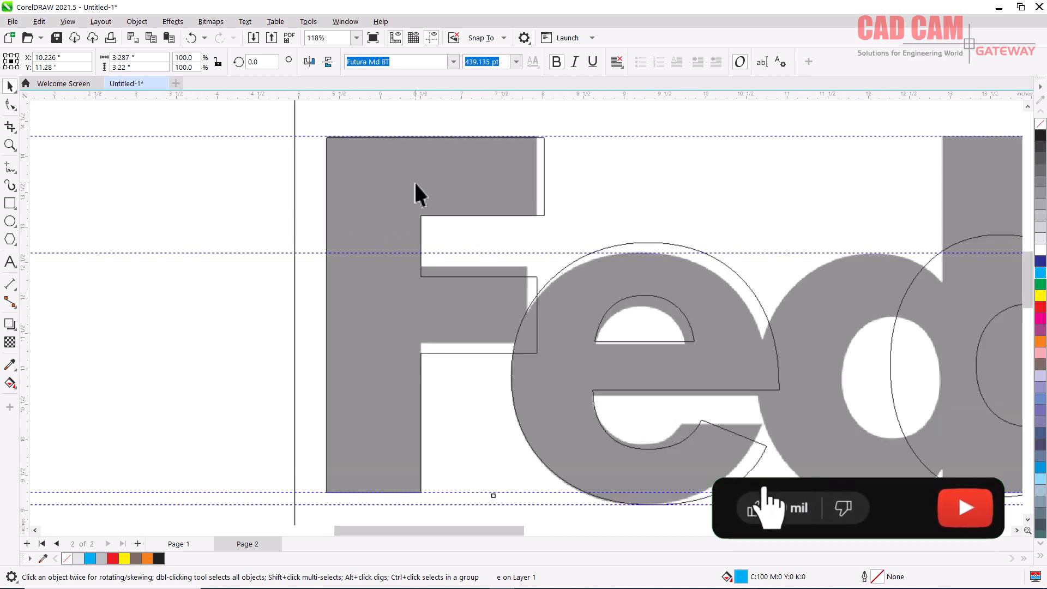
Step: Convert the F to curves and move the two end nodes of its top arm inward to the logo F's edge
{"action": "left_click", "coordinate": [544, 206]}
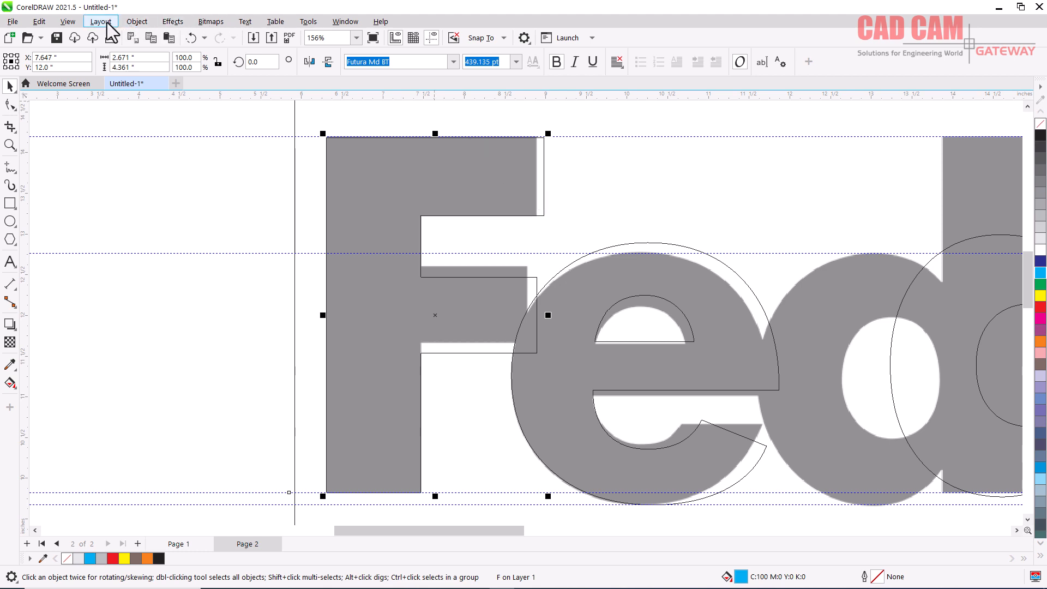
{"action": "left_click", "coordinate": [137, 22]}
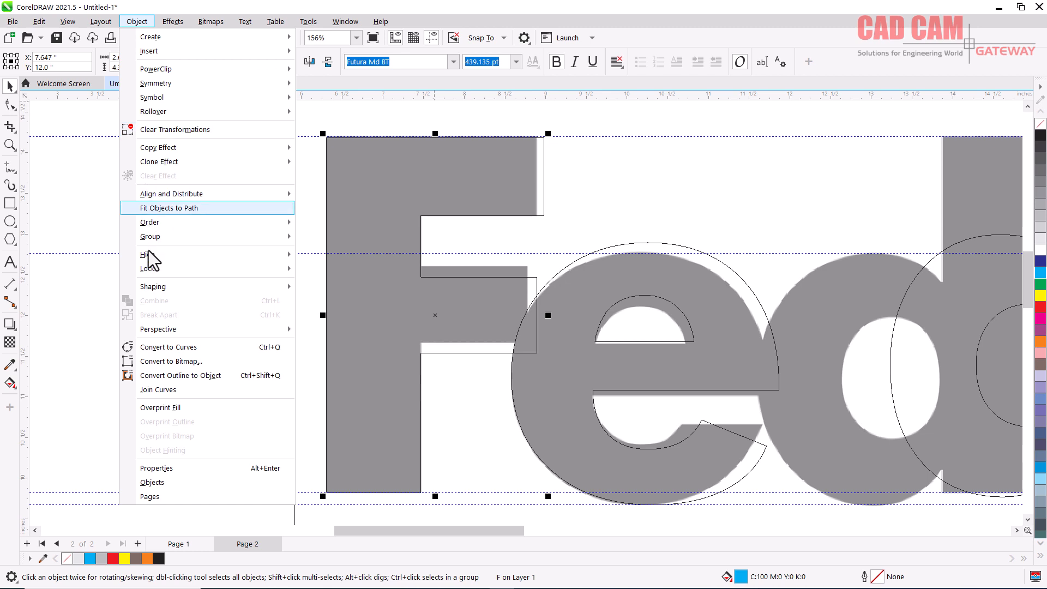
{"action": "left_click", "coordinate": [192, 352]}
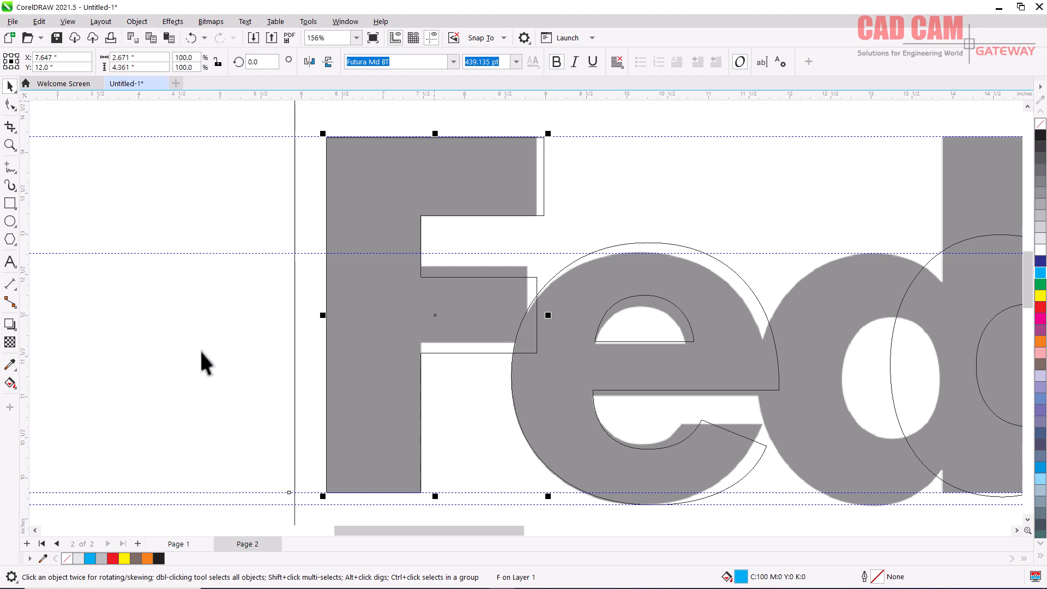
{"action": "left_click", "coordinate": [10, 105]}
{"action": "left_click_drag", "start_coordinate": [552, 124], "coordinate": [521, 225]}
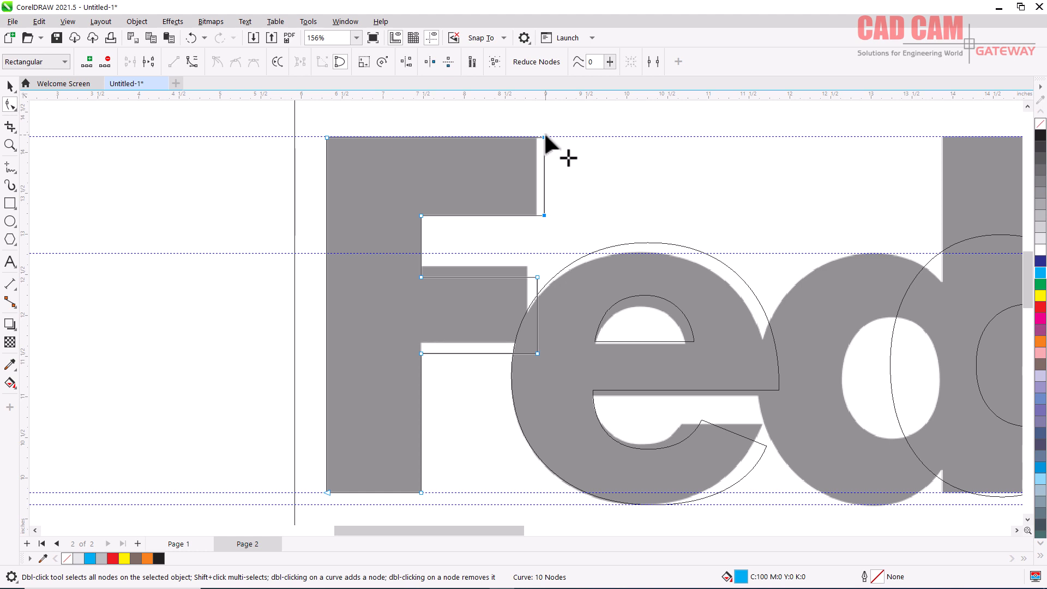
{"action": "key", "text": "Left"}
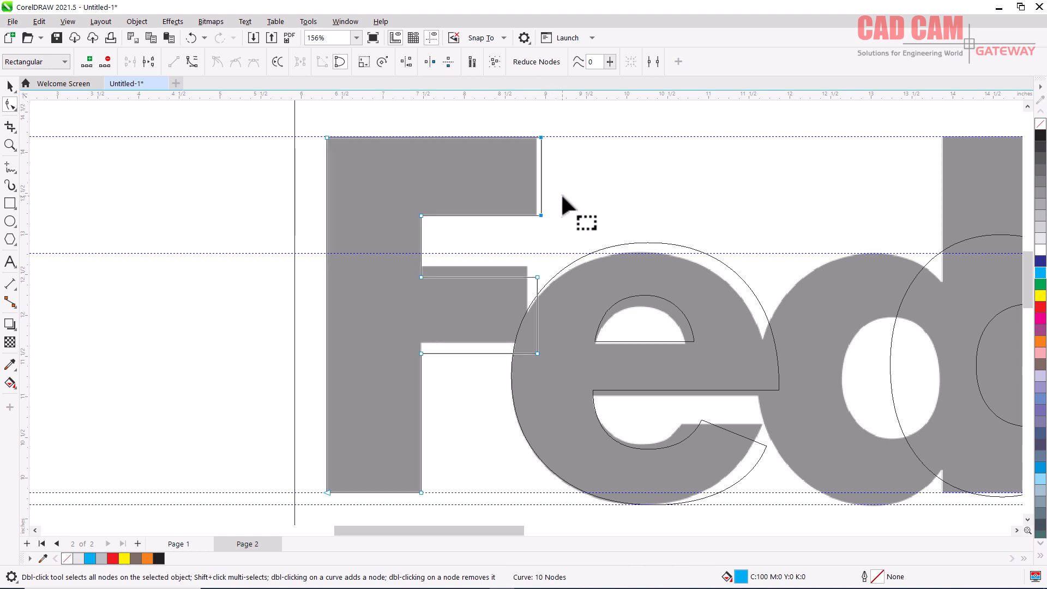
{"action": "key", "text": "Left"}
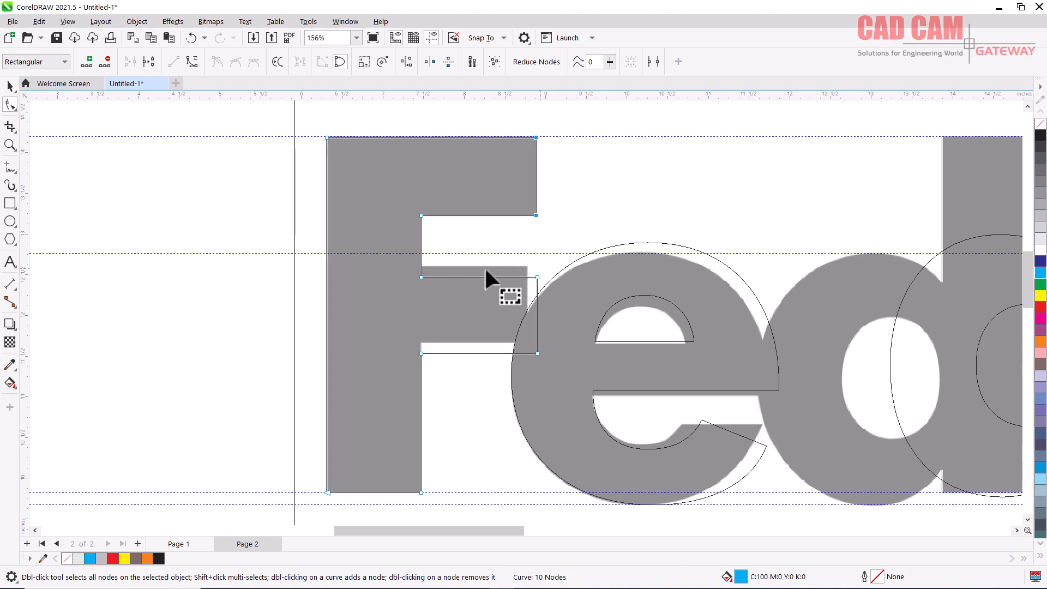
Step: Raise the four nodes of the F's middle arm until the arm lines up with the logo's middle arm
{"action": "left_click_drag", "start_coordinate": [397, 257], "coordinate": [552, 369]}
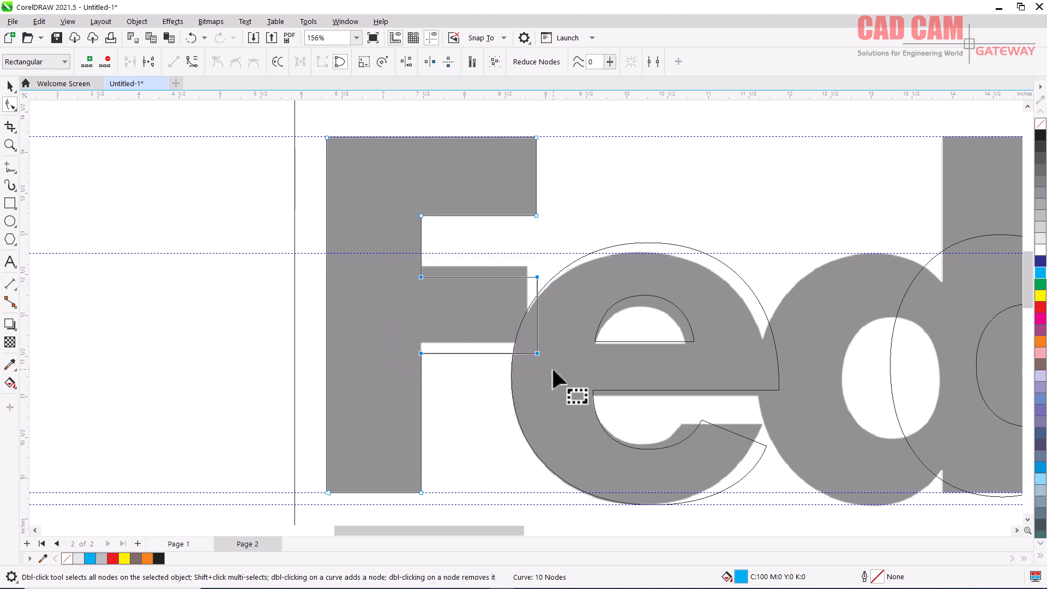
{"action": "key", "text": "Up"}
{"action": "key", "text": "Up"}
{"action": "key", "text": "Up"}
{"action": "key", "text": "Up"}
{"action": "key", "text": "Up"}
{"action": "key", "text": "Up"}
{"action": "key", "text": "Up"}
{"action": "key", "text": "Up"}
{"action": "key", "text": "Up"}
{"action": "key", "text": "Up"}
{"action": "key", "text": "Up"}
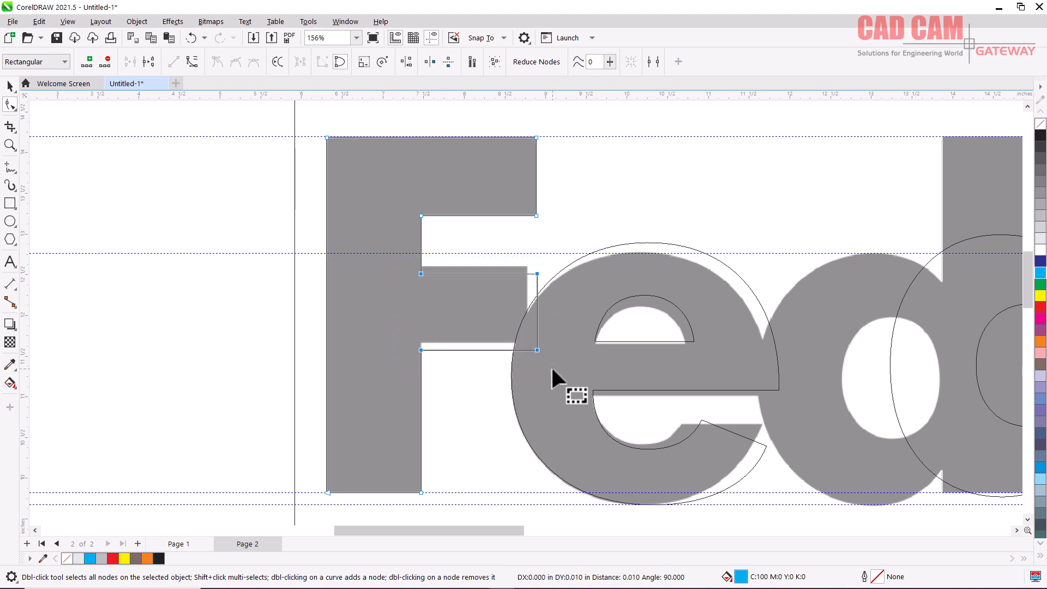
{"action": "key", "text": "Up"}
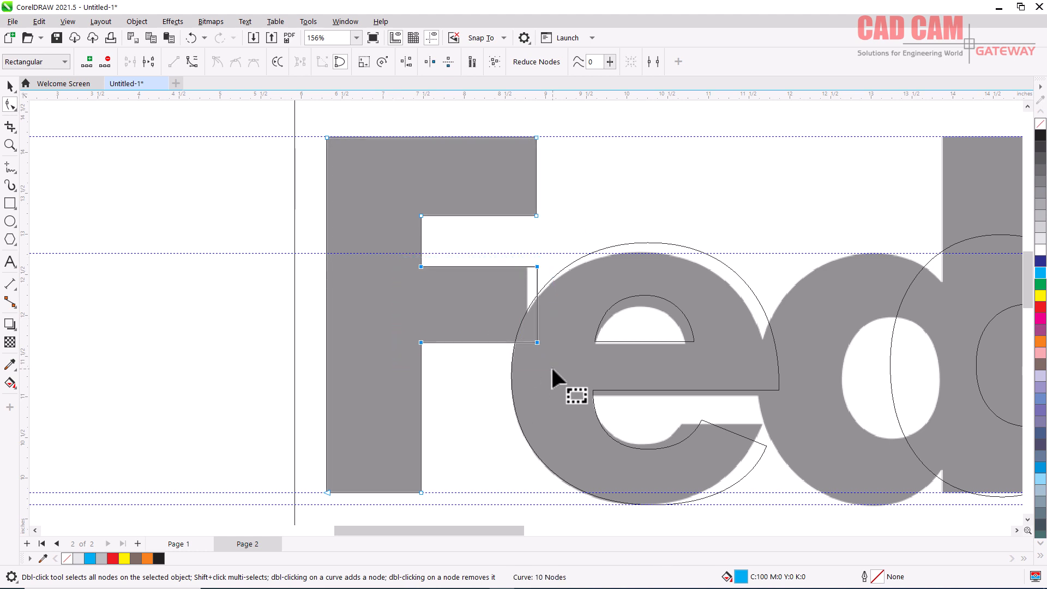
Step: Shorten the F's middle arm by nudging its two end nodes inward to the logo's edge
{"action": "left_click_drag", "start_coordinate": [514, 242], "coordinate": [553, 376]}
{"action": "key", "text": "Left"}
{"action": "key", "text": "Left"}
{"action": "key", "text": "Left"}
{"action": "key", "text": "Left"}
{"action": "key", "text": "Left"}
{"action": "key", "text": "Left"}
{"action": "key", "text": "Left"}
{"action": "key", "text": "Left"}
{"action": "key", "text": "Left"}
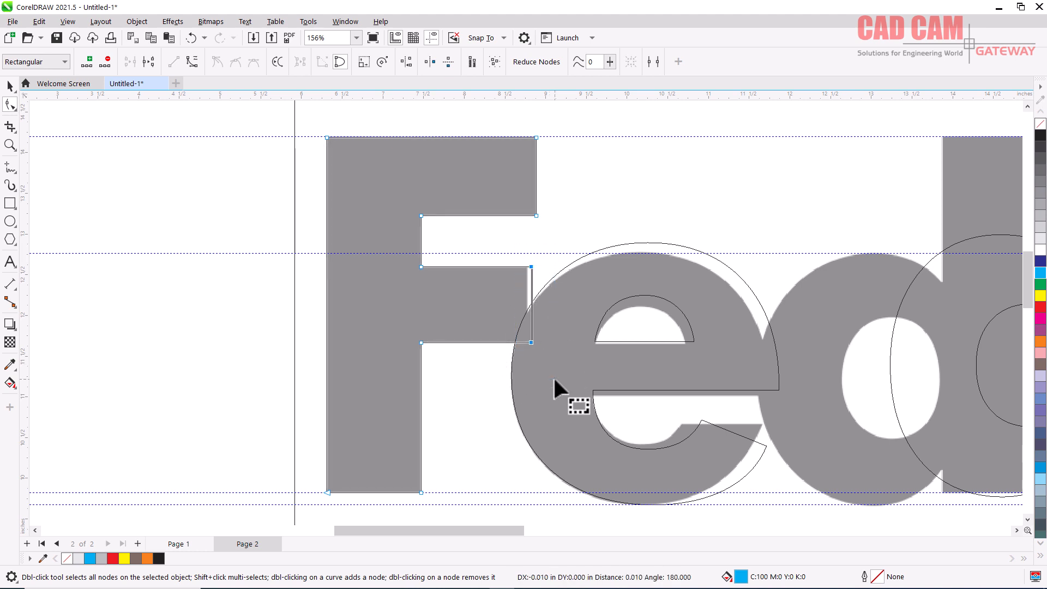
{"action": "key", "text": "Left"}
{"action": "key", "text": "Left"}
{"action": "key", "text": "Left"}
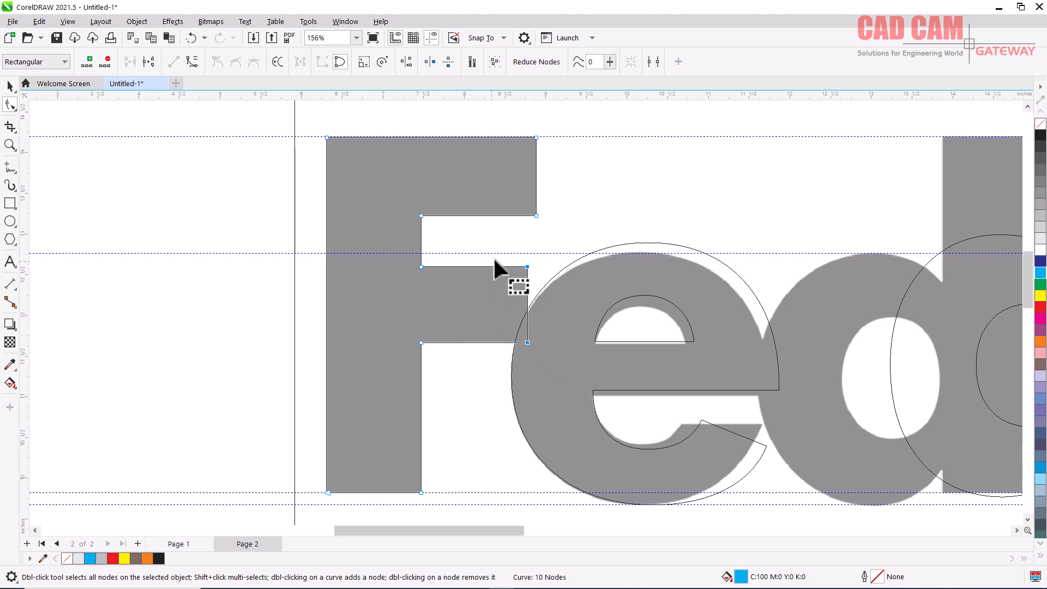
{"action": "left_click", "coordinate": [9, 86]}
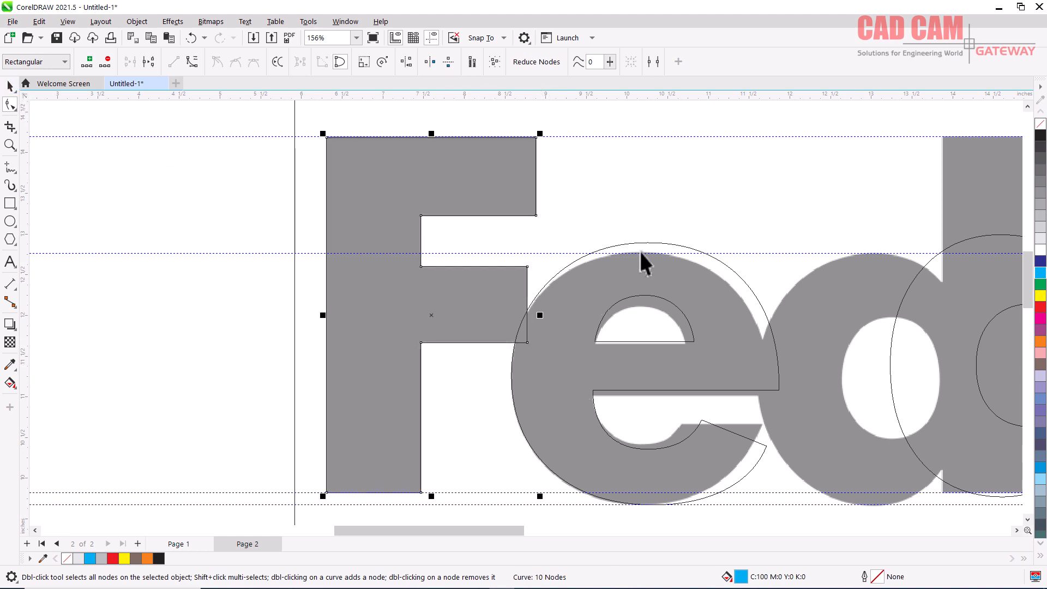
Step: Convert the e to curves and scale it proportionally to 96% so its top meets the round-letter guideline
{"action": "left_click", "coordinate": [738, 273]}
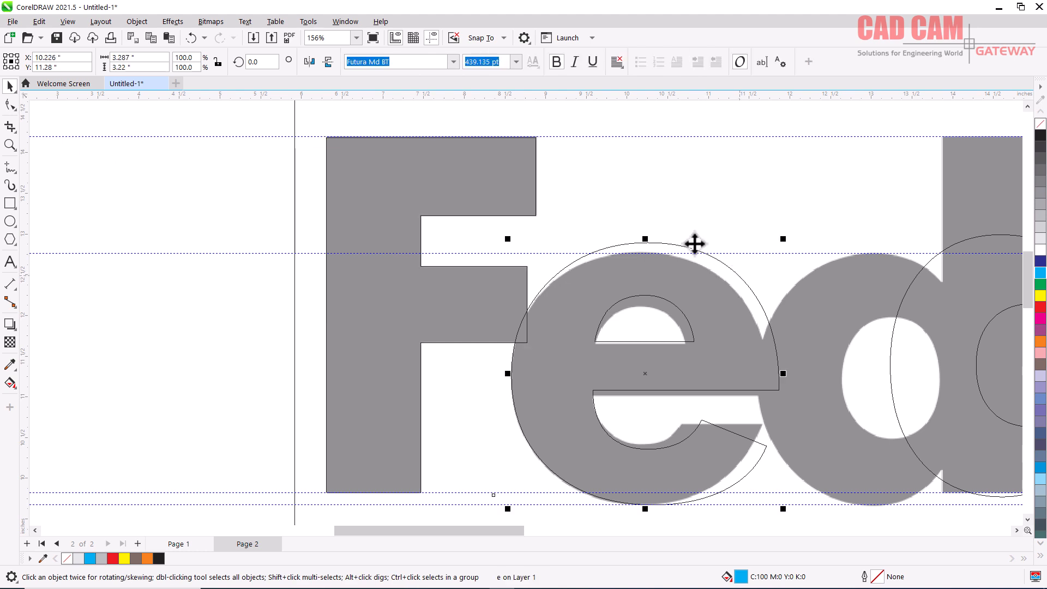
{"action": "left_click", "coordinate": [137, 22]}
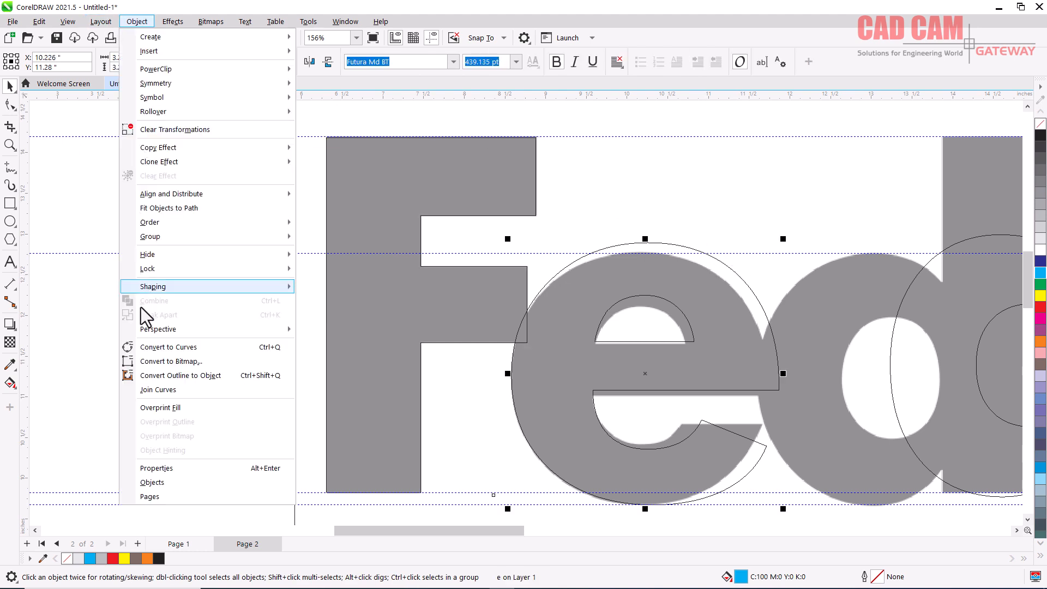
{"action": "left_click", "coordinate": [192, 346]}
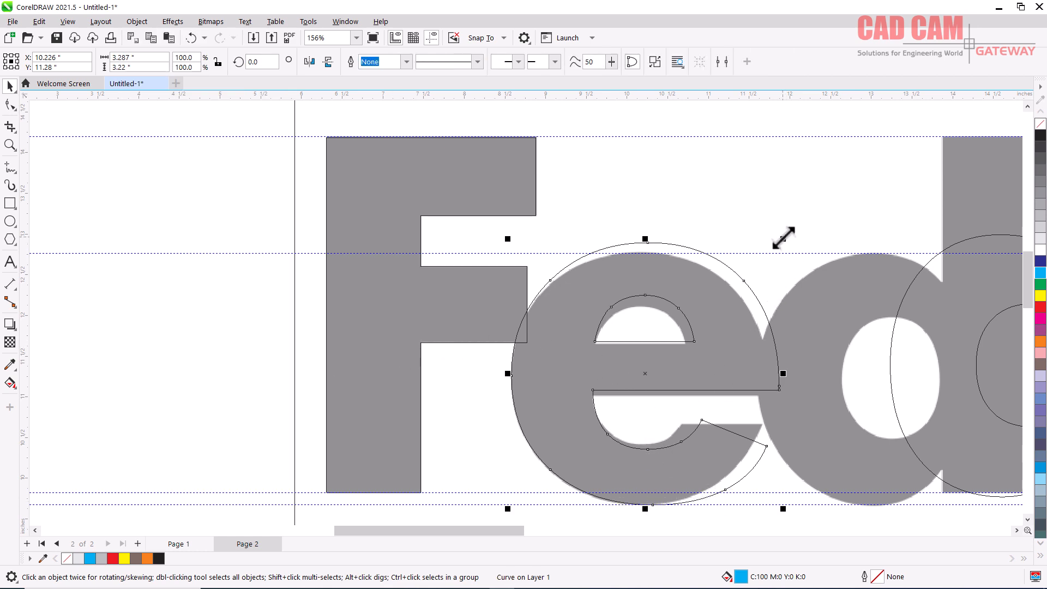
{"action": "left_click_drag", "start_coordinate": [784, 238], "coordinate": [764, 245]}
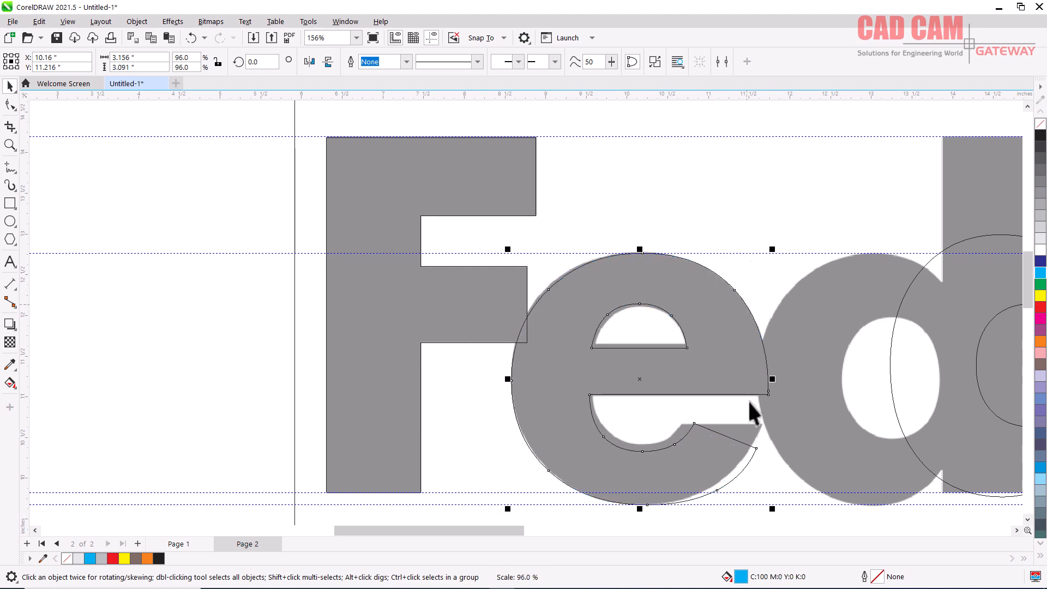
Step: Select the nodes of the e's enclosed counter and scale them down from opposite corners toward the logo's counter
{"action": "scroll", "coordinate": [726, 478], "scroll_direction": "up", "scroll_amount": 2}
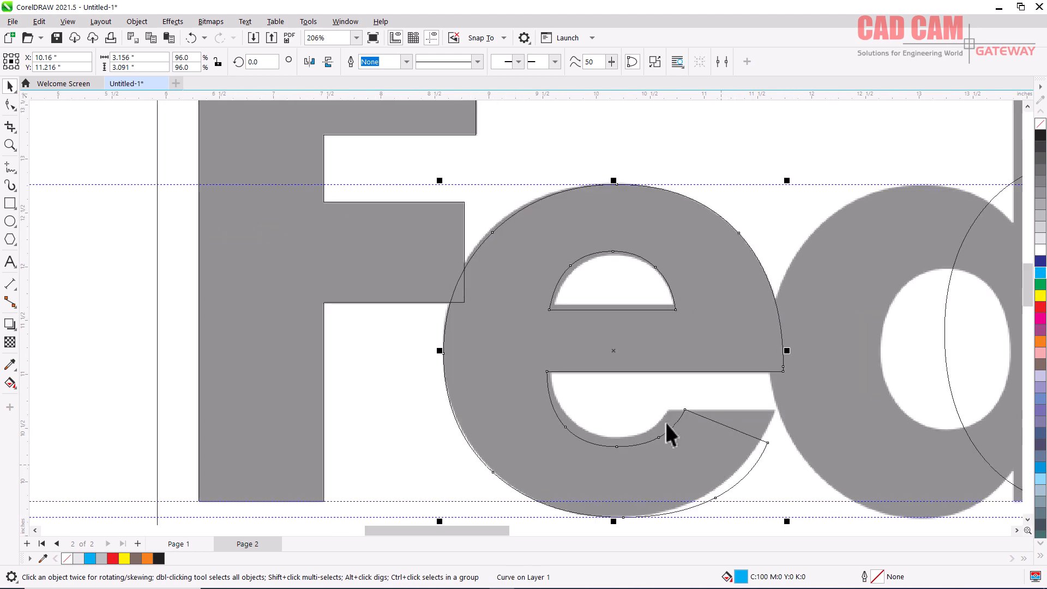
{"action": "scroll", "coordinate": [528, 319], "scroll_direction": "down", "scroll_amount": 1}
{"action": "scroll", "coordinate": [679, 388], "scroll_direction": "up", "scroll_amount": 2}
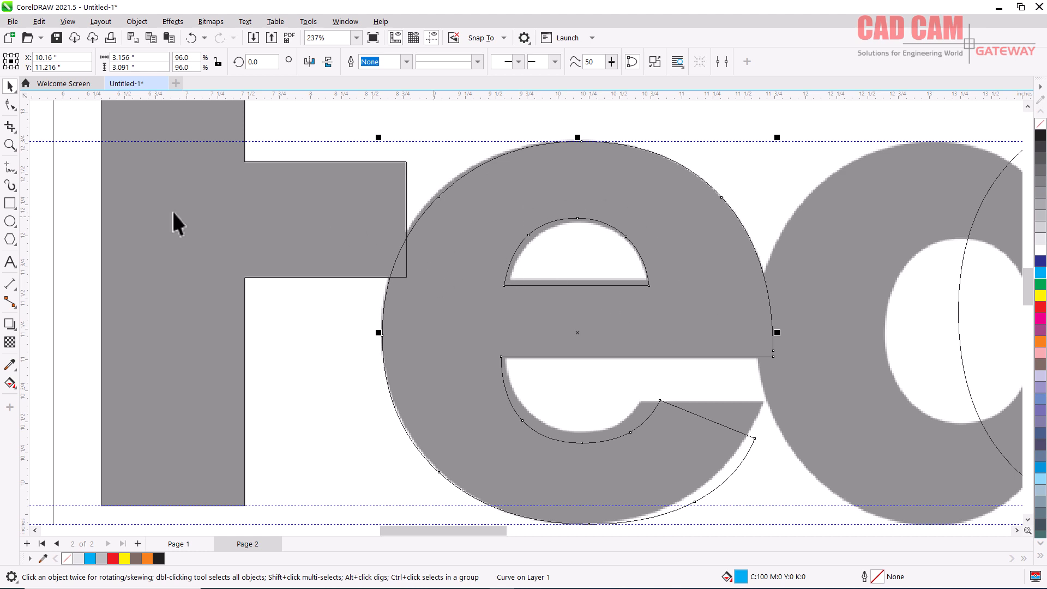
{"action": "left_click", "coordinate": [11, 104]}
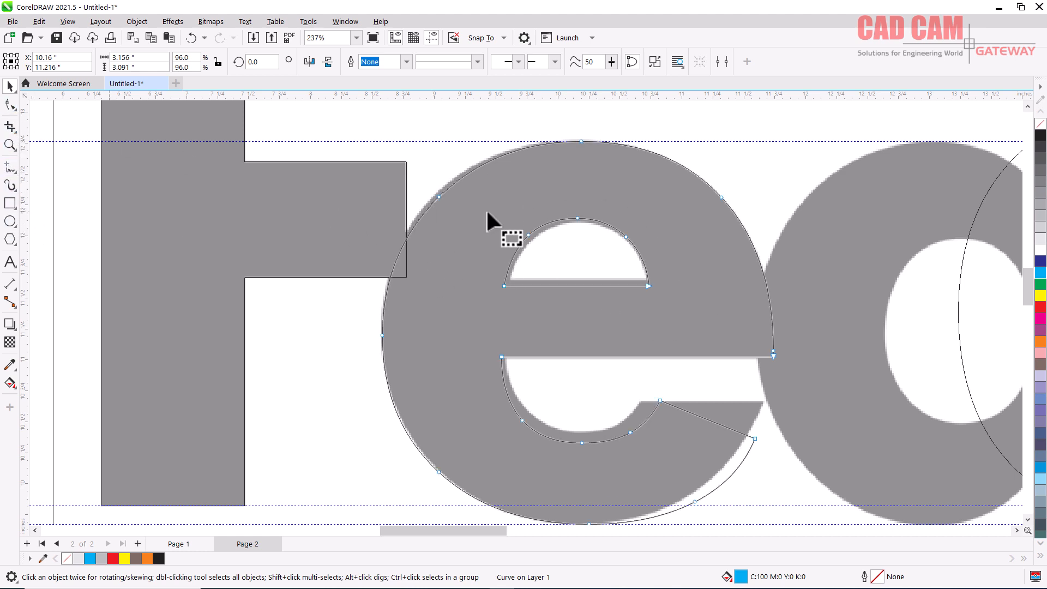
{"action": "left_click_drag", "start_coordinate": [490, 202], "coordinate": [654, 309]}
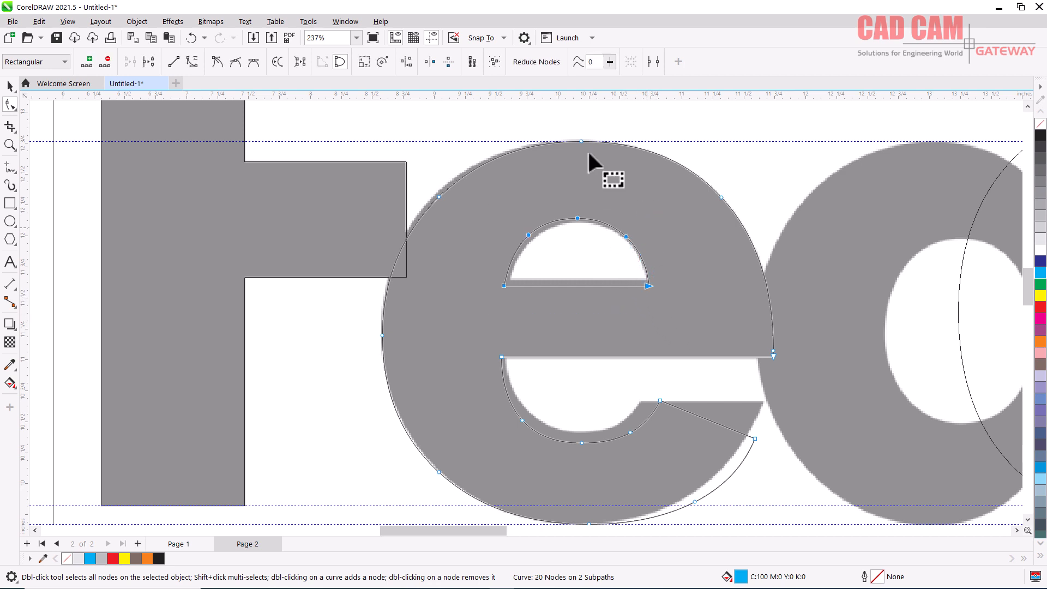
{"action": "left_click", "coordinate": [365, 63]}
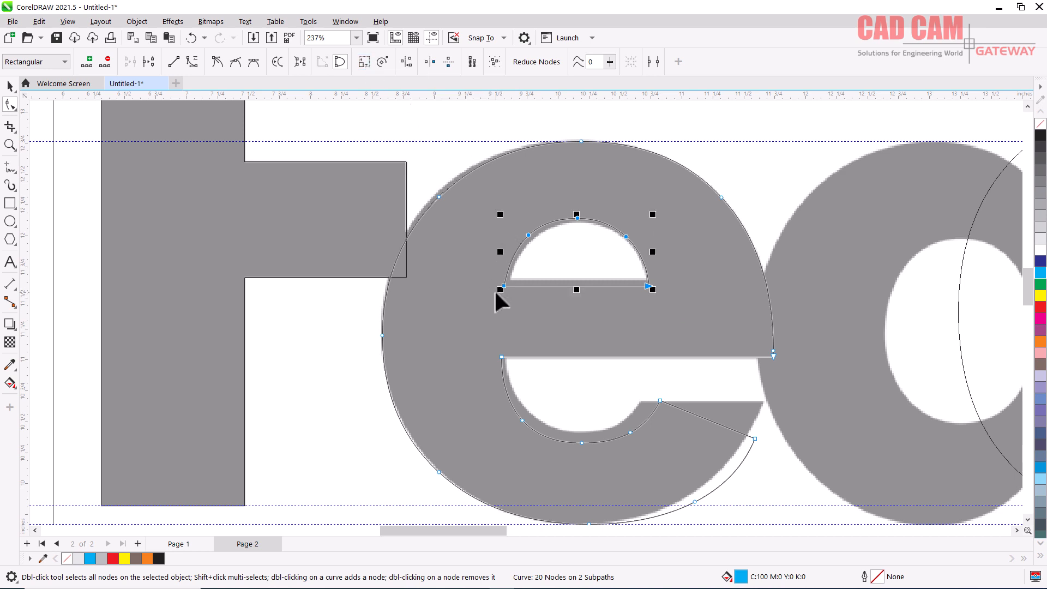
{"action": "left_click_drag", "start_coordinate": [500, 289], "coordinate": [506, 287]}
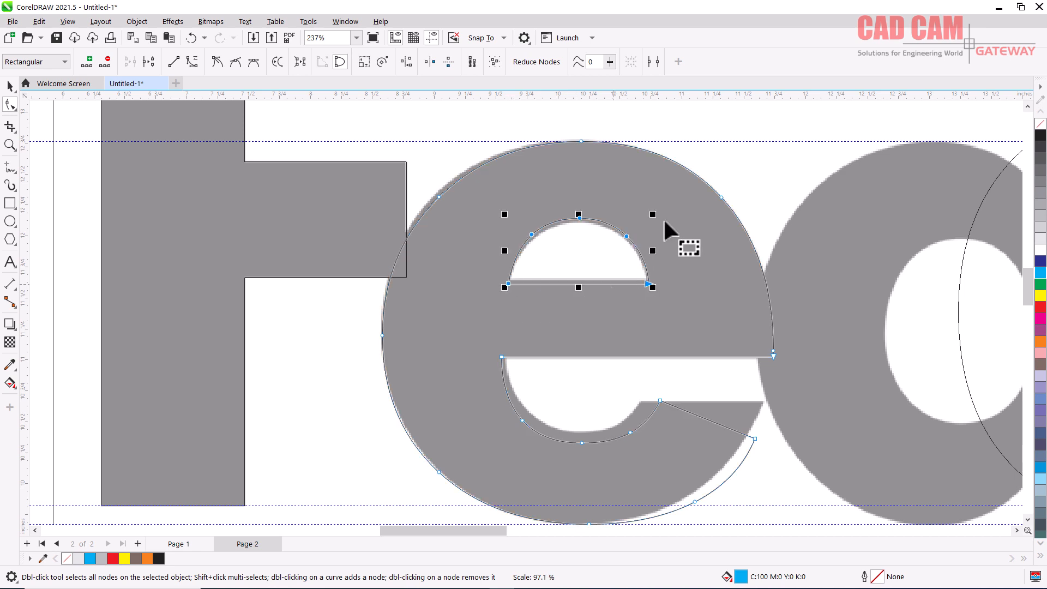
{"action": "left_click_drag", "start_coordinate": [653, 213], "coordinate": [651, 216]}
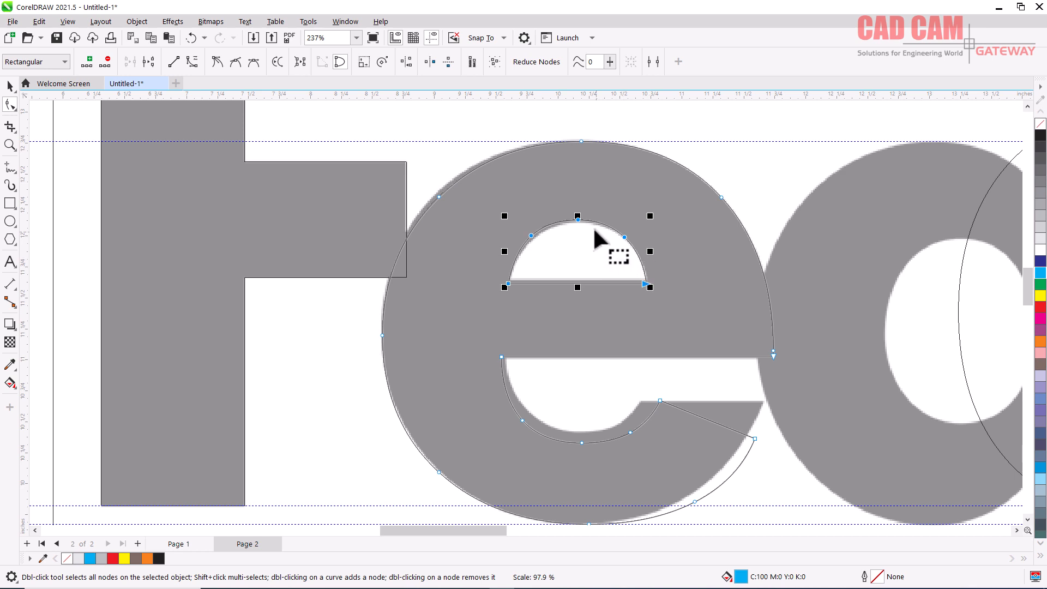
Step: Raise the counter's flat base edge onto the logo's and fit its upper arc nodes to the logo's curve
{"action": "scroll", "coordinate": [600, 234], "scroll_direction": "up", "scroll_amount": 2}
{"action": "scroll", "coordinate": [595, 235], "scroll_direction": "up", "scroll_amount": 1}
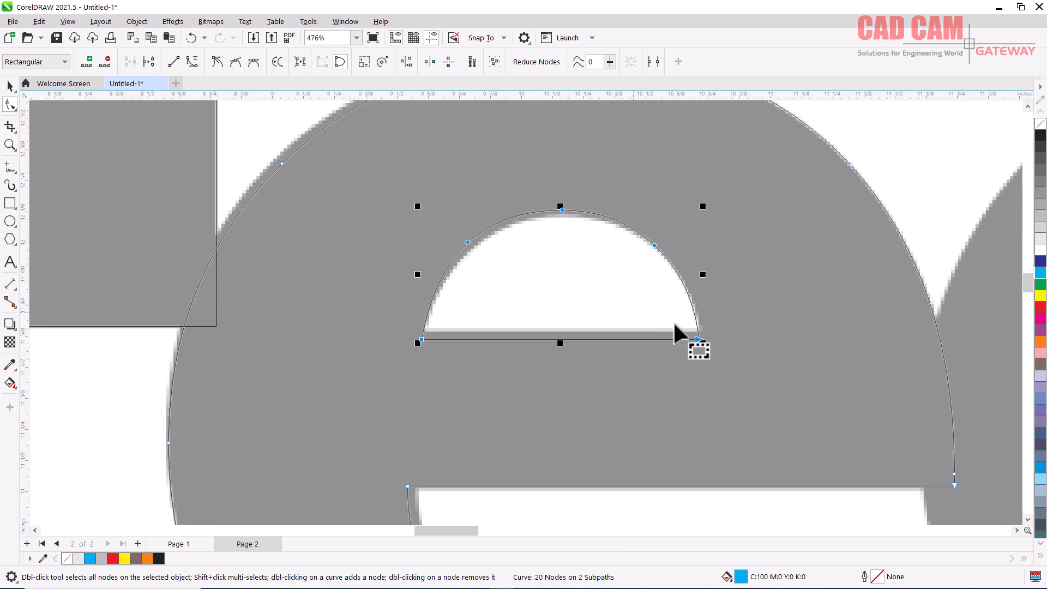
{"action": "left_click", "coordinate": [551, 340]}
{"action": "left_click", "coordinate": [393, 315]}
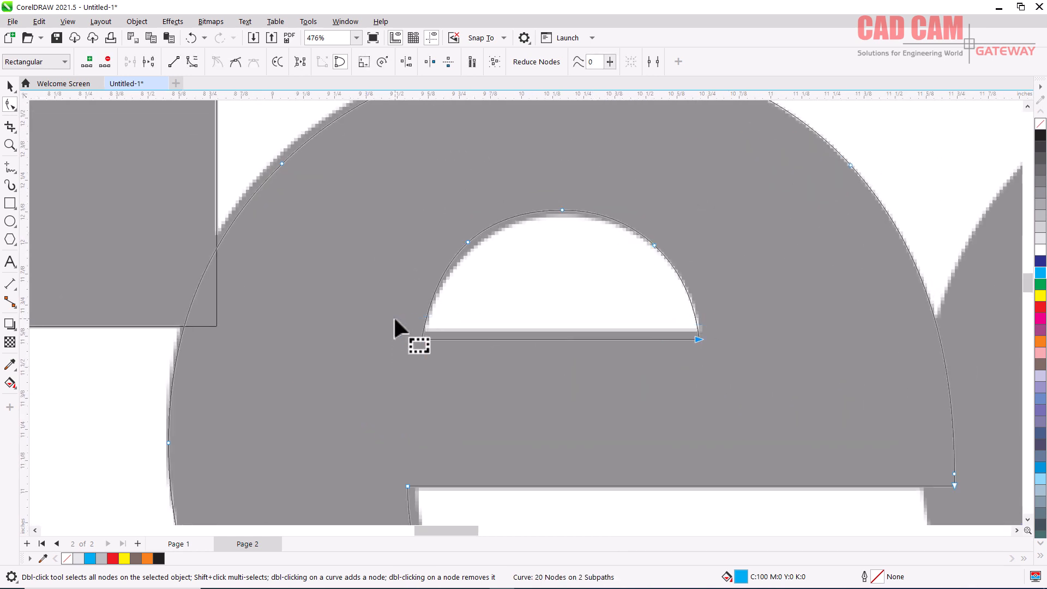
{"action": "key", "text": "Up"}
{"action": "key", "text": "Up"}
{"action": "key", "text": "Up"}
{"action": "key", "text": "Up"}
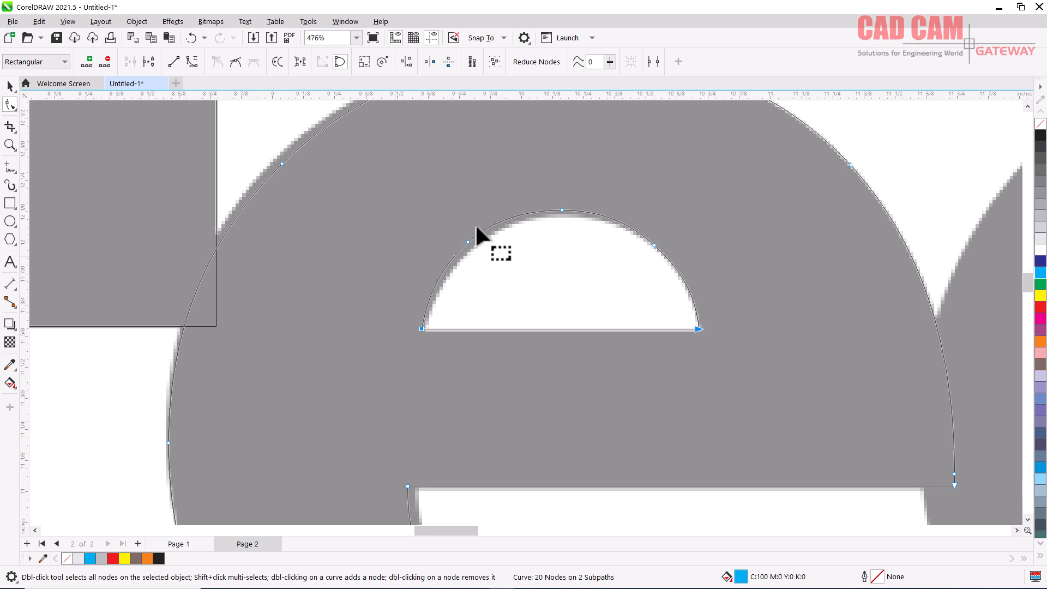
{"action": "left_click_drag", "start_coordinate": [426, 182], "coordinate": [632, 265]}
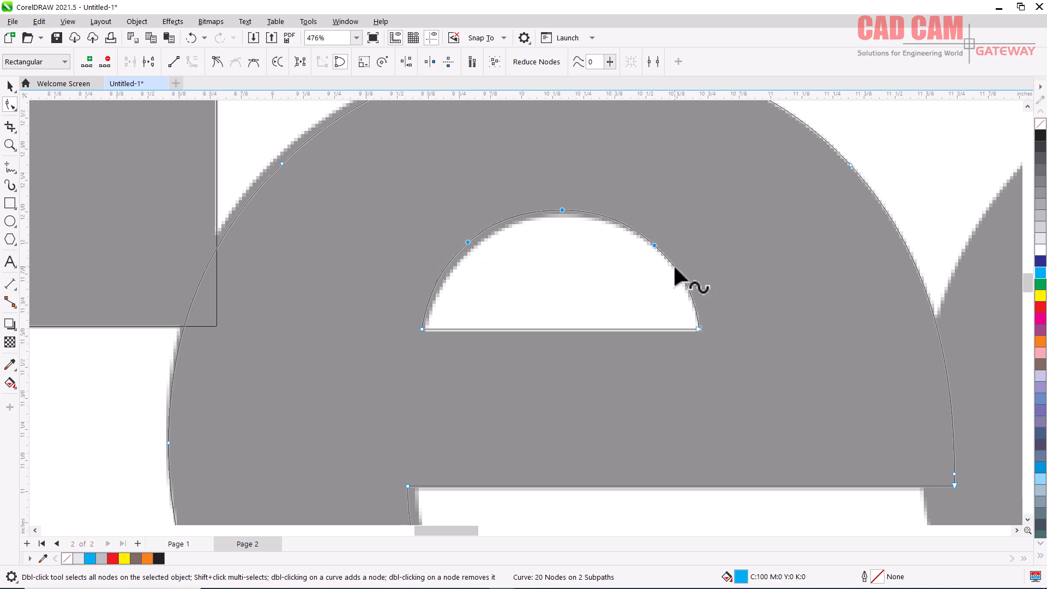
{"action": "scroll", "coordinate": [546, 261], "scroll_direction": "down", "scroll_amount": 2}
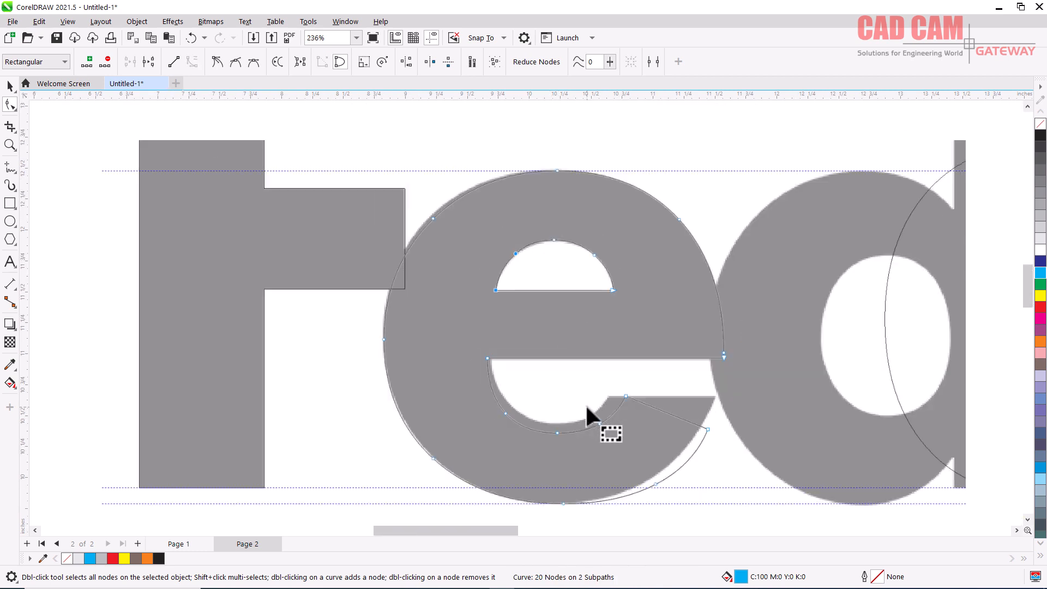
Step: Scale down the lower curve nodes of the e's open gap toward the logo's inner curve
{"action": "scroll", "coordinate": [585, 491], "scroll_direction": "up", "scroll_amount": 1}
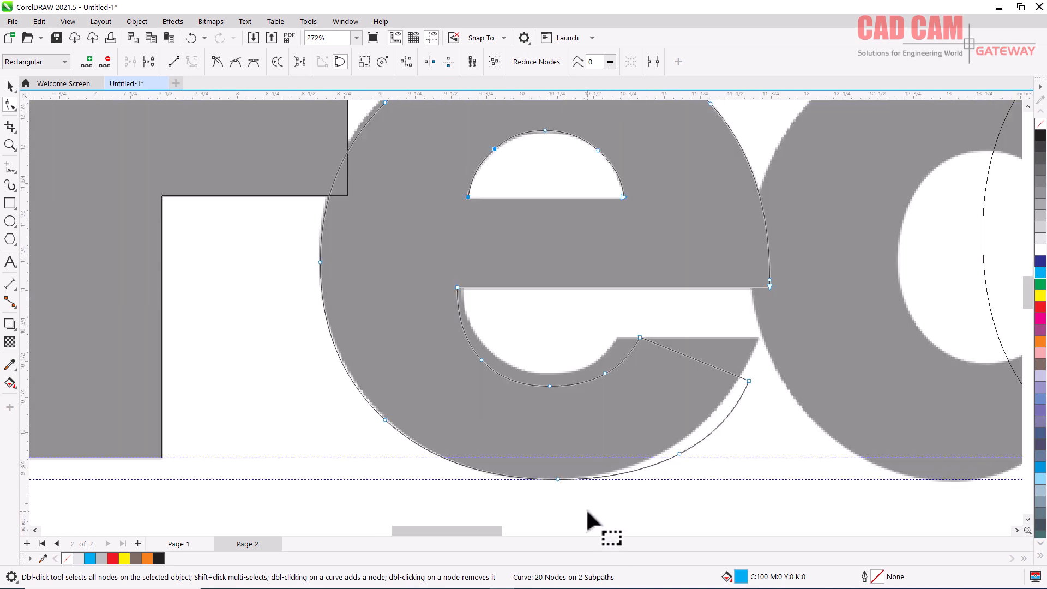
{"action": "scroll", "coordinate": [587, 519], "scroll_direction": "up", "scroll_amount": 1}
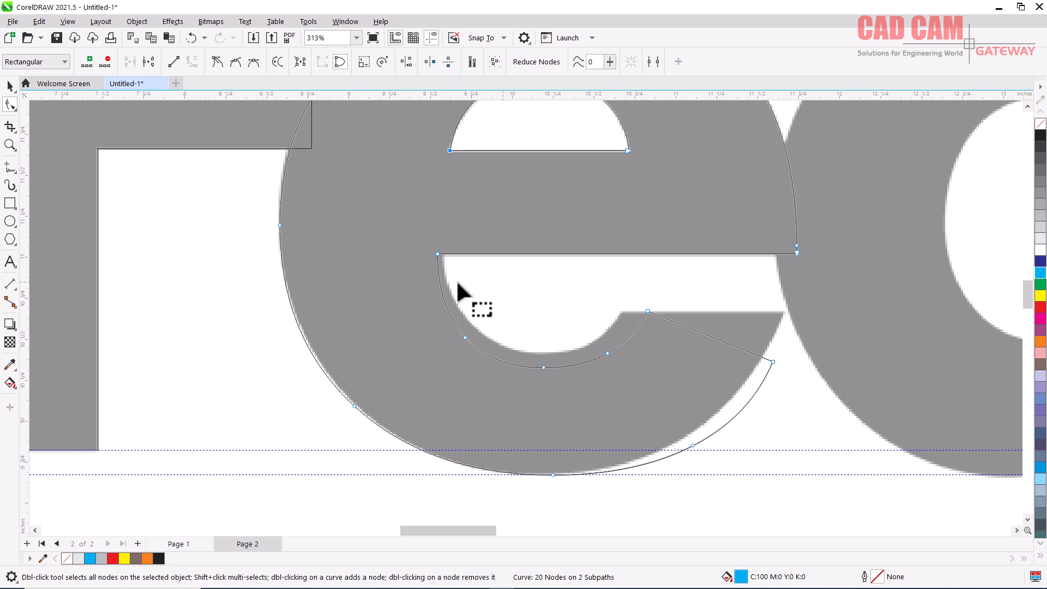
{"action": "left_click_drag", "start_coordinate": [400, 264], "coordinate": [662, 371]}
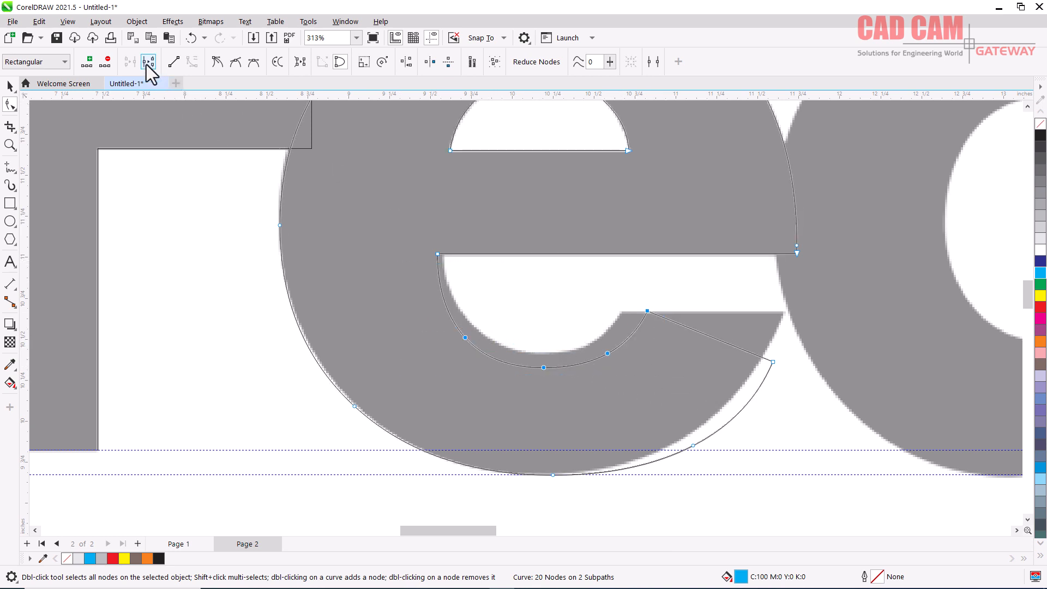
{"action": "left_click", "coordinate": [364, 62]}
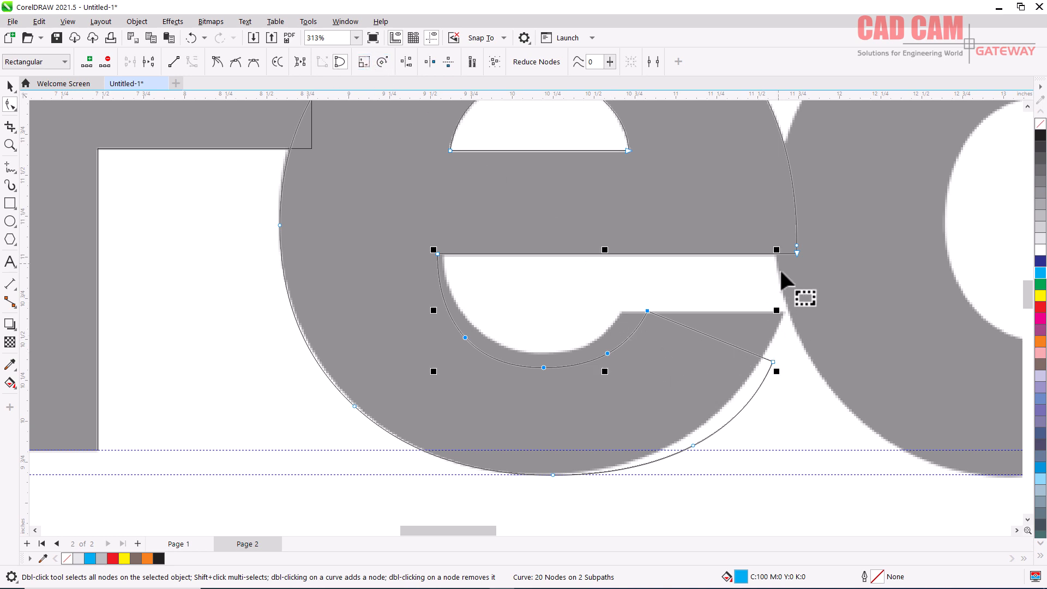
{"action": "left_click_drag", "start_coordinate": [776, 372], "coordinate": [755, 358]}
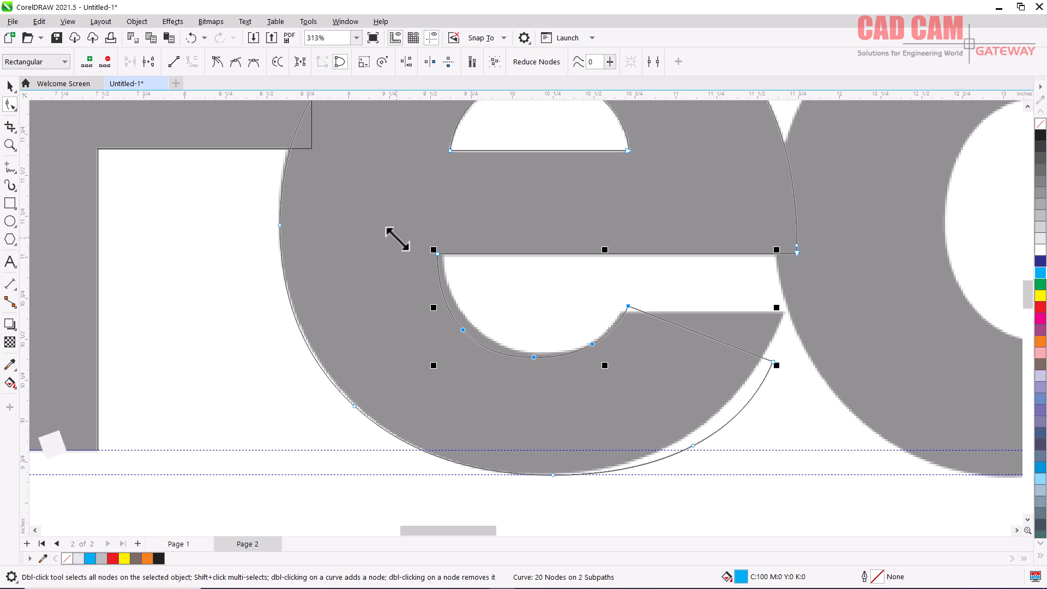
Step: Add the gap's inner corner node to the selection and scale the nodes to the logo's inner left edge
{"action": "double_click", "coordinate": [445, 314]}
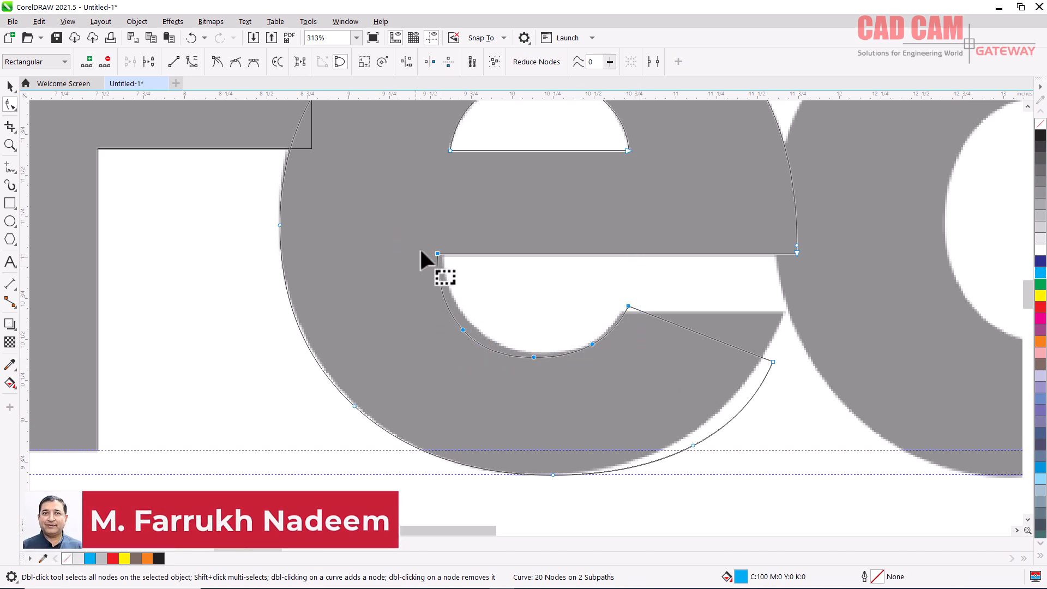
{"action": "left_click", "coordinate": [365, 61]}
{"action": "left_click_drag", "start_coordinate": [433, 365], "coordinate": [447, 366]}
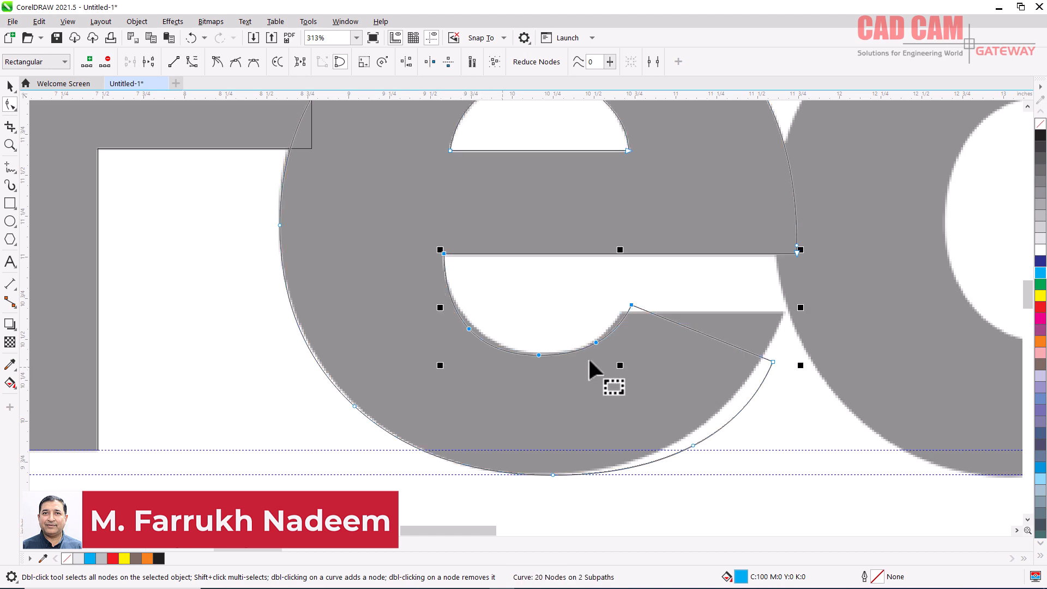
Step: Select only the lower curve nodes and inner corner node of the e's gap and scale them to 96.2% toward the logo's curve
{"action": "scroll", "coordinate": [535, 287], "scroll_direction": "up", "scroll_amount": 3}
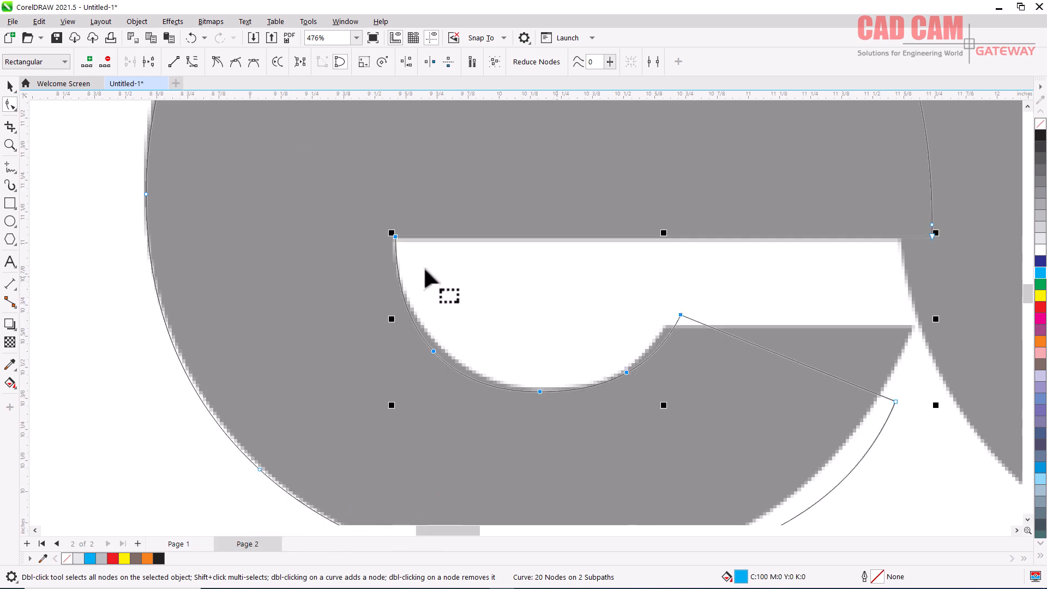
{"action": "left_click_drag", "start_coordinate": [414, 266], "coordinate": [691, 419]}
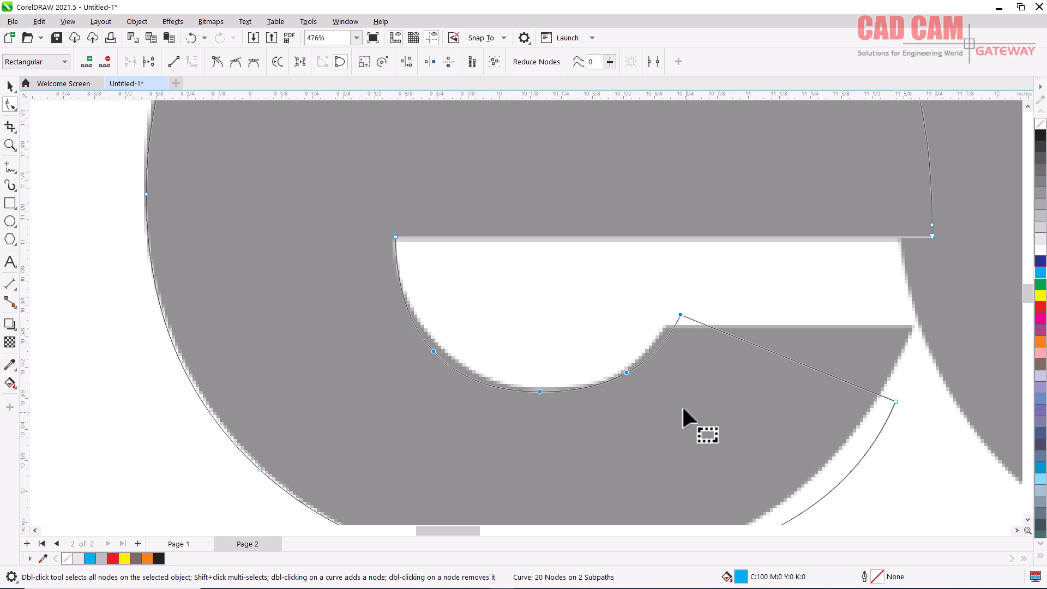
{"action": "left_click", "coordinate": [364, 63]}
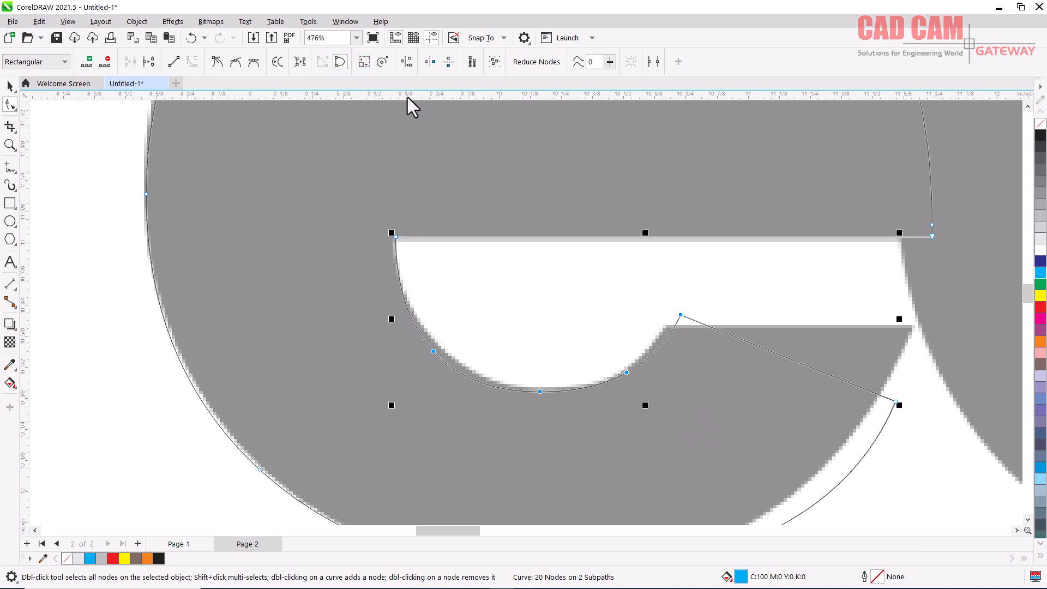
{"action": "left_click_drag", "start_coordinate": [900, 405], "coordinate": [883, 400]}
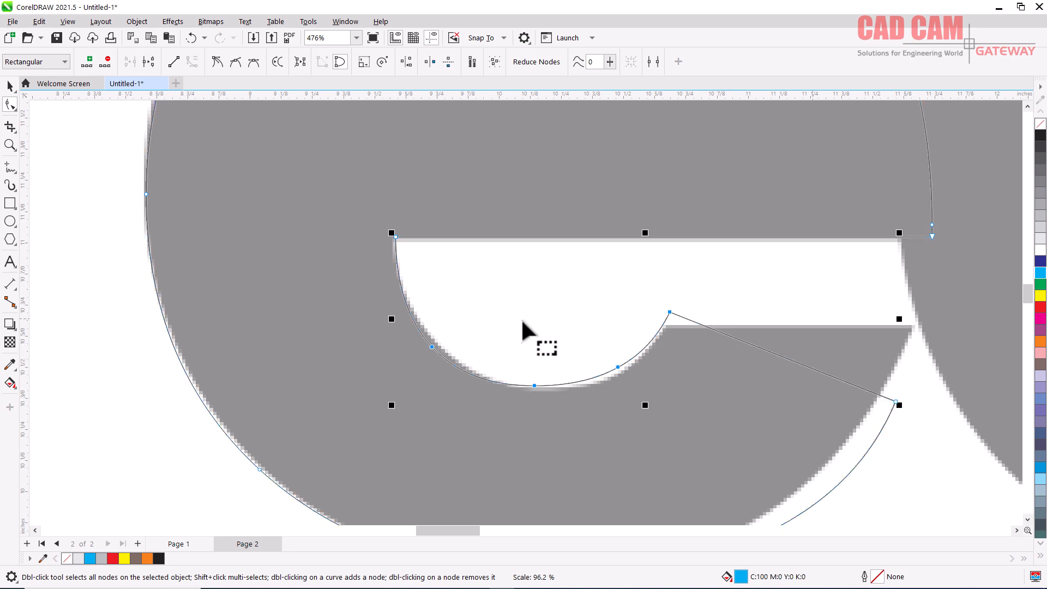
Step: Move the outer and inner corner nodes of the e's lower terminal onto the corresponding corners of the logo
{"action": "left_click", "coordinate": [896, 402]}
{"action": "left_click_drag", "start_coordinate": [896, 402], "coordinate": [913, 325]}
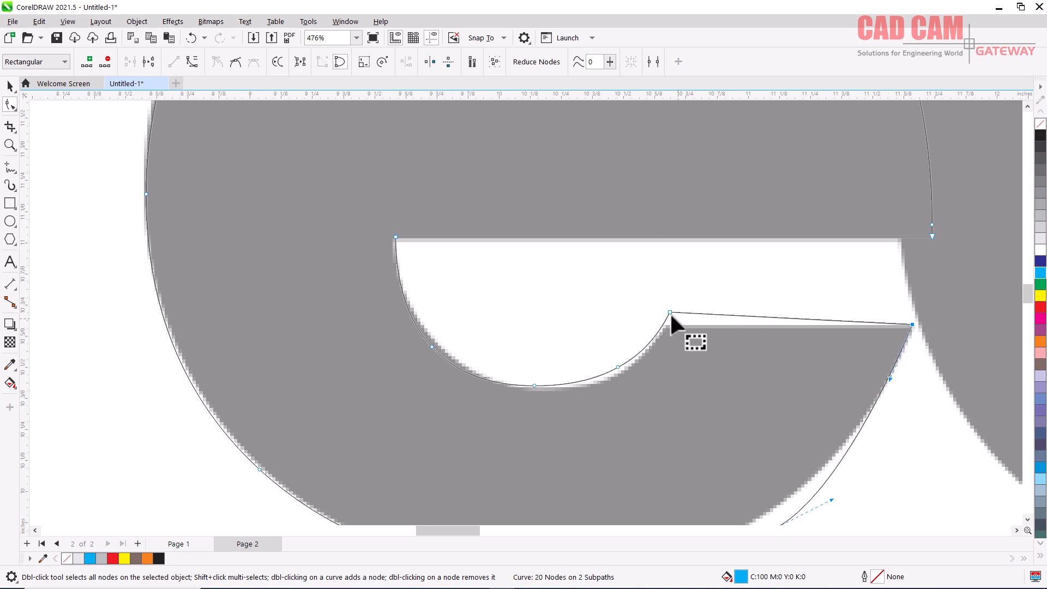
{"action": "left_click_drag", "start_coordinate": [670, 312], "coordinate": [664, 326]}
Step: Adjust the two side nodes on the lower curve of the e's gap to follow the logo's inner curve
{"action": "left_click_drag", "start_coordinate": [614, 365], "coordinate": [617, 370]}
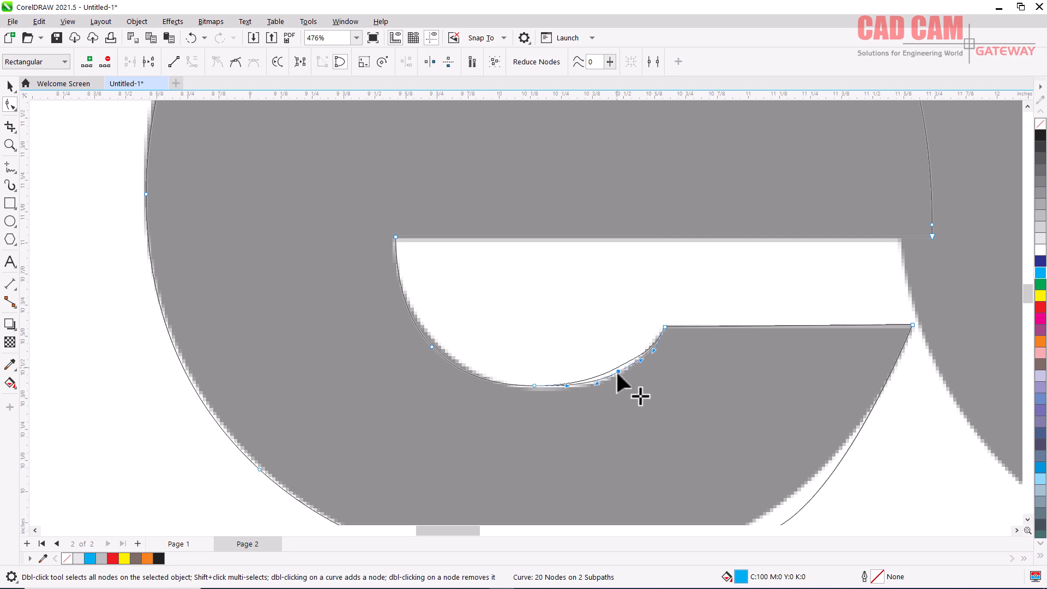
{"action": "left_click", "coordinate": [431, 346]}
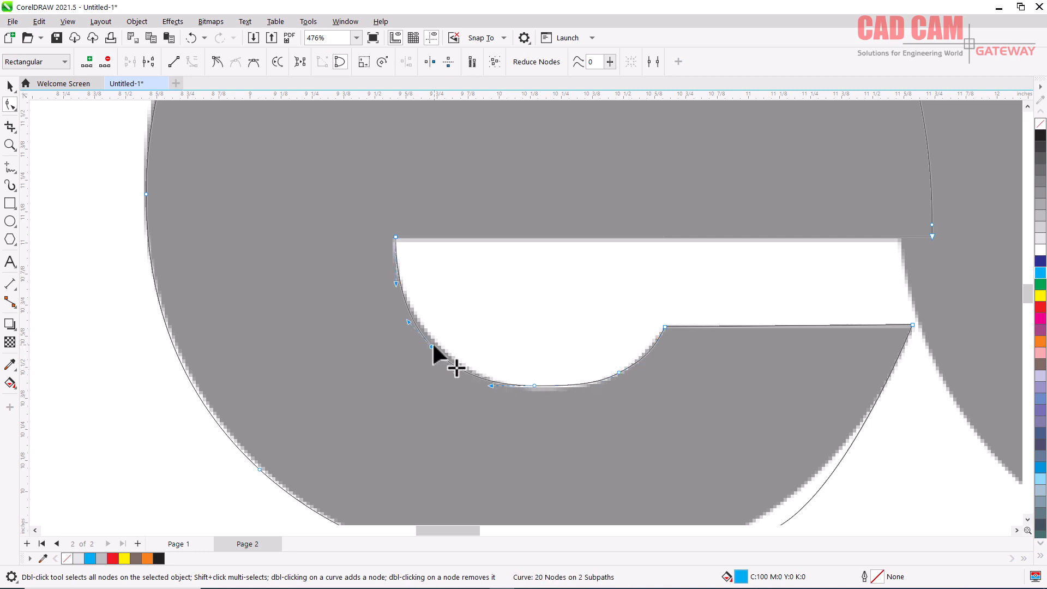
{"action": "scroll", "coordinate": [434, 343], "scroll_direction": "up", "scroll_amount": 4}
{"action": "left_click_drag", "start_coordinate": [427, 350], "coordinate": [432, 346]}
Step: Pull the lower right node of the e's outer curve inward onto the logo's edge
{"action": "scroll", "coordinate": [427, 358], "scroll_direction": "down", "scroll_amount": 5}
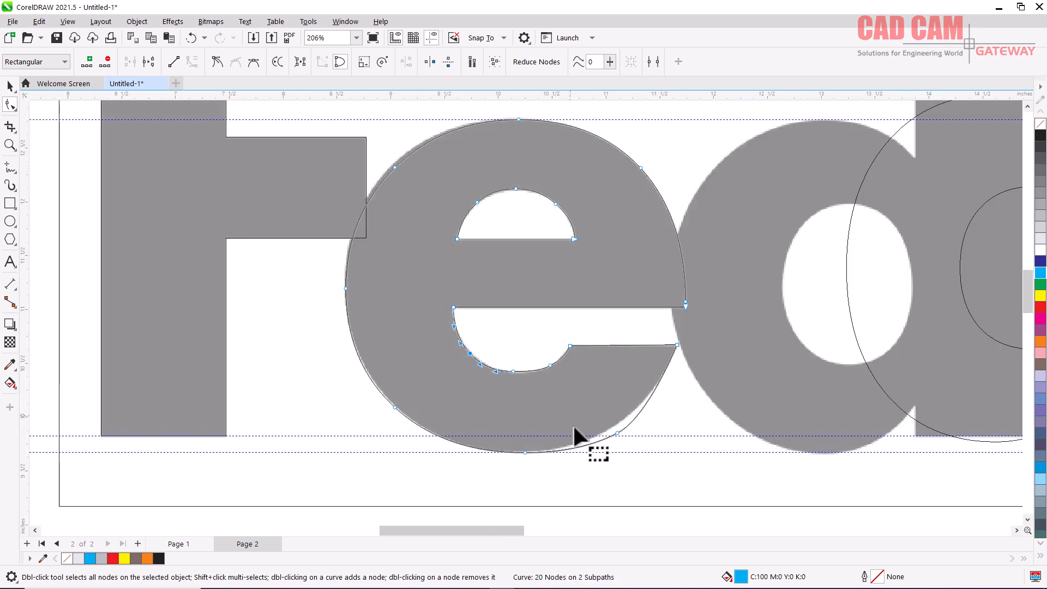
{"action": "scroll", "coordinate": [606, 440], "scroll_direction": "up", "scroll_amount": 2}
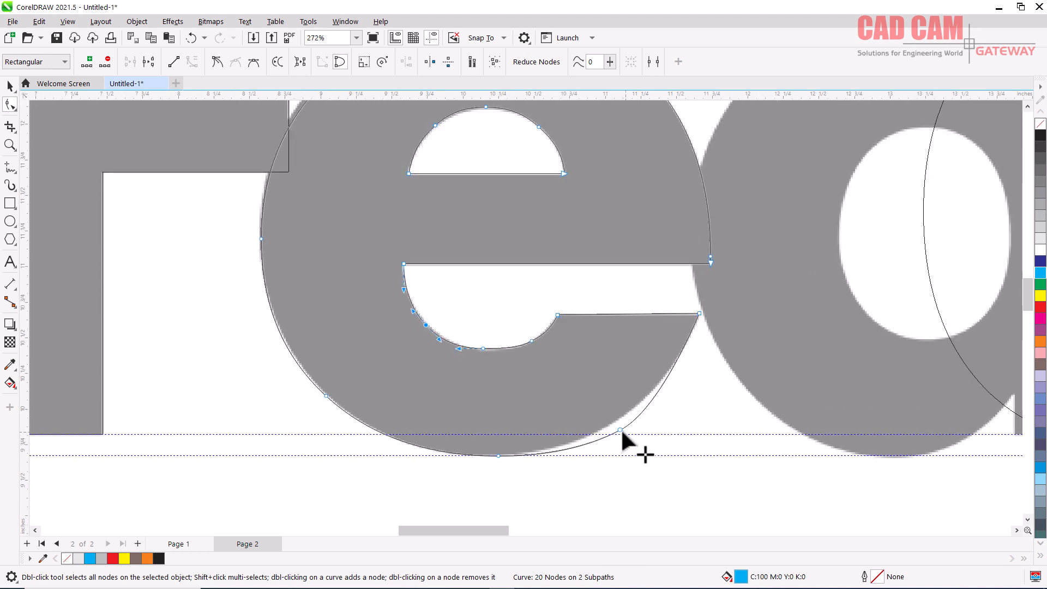
{"action": "left_click_drag", "start_coordinate": [620, 429], "coordinate": [616, 420]}
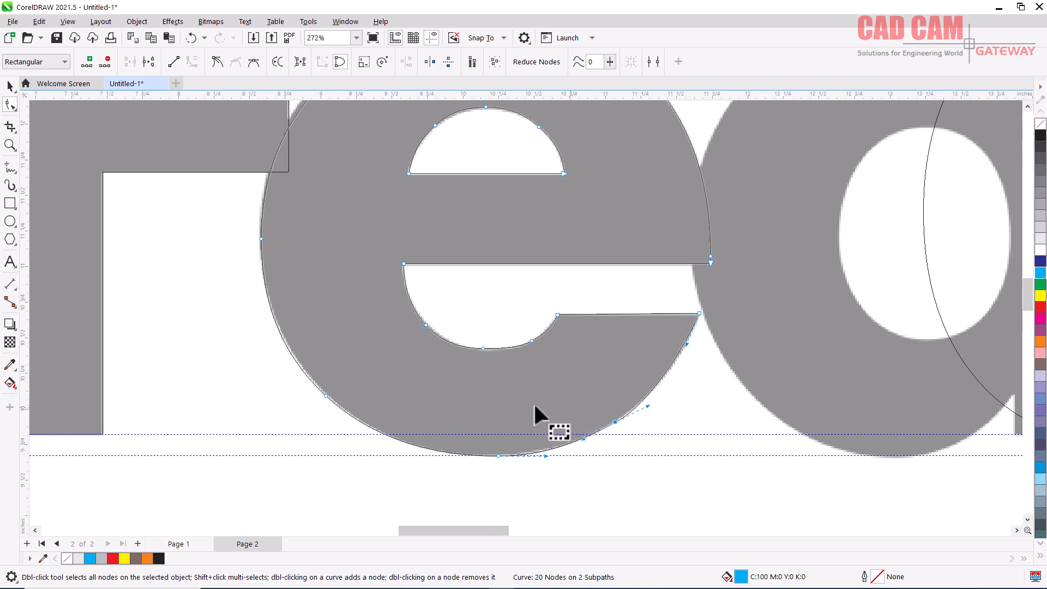
Step: Select the letter d and convert it to curves
{"action": "scroll", "coordinate": [514, 403], "scroll_direction": "down", "scroll_amount": 5}
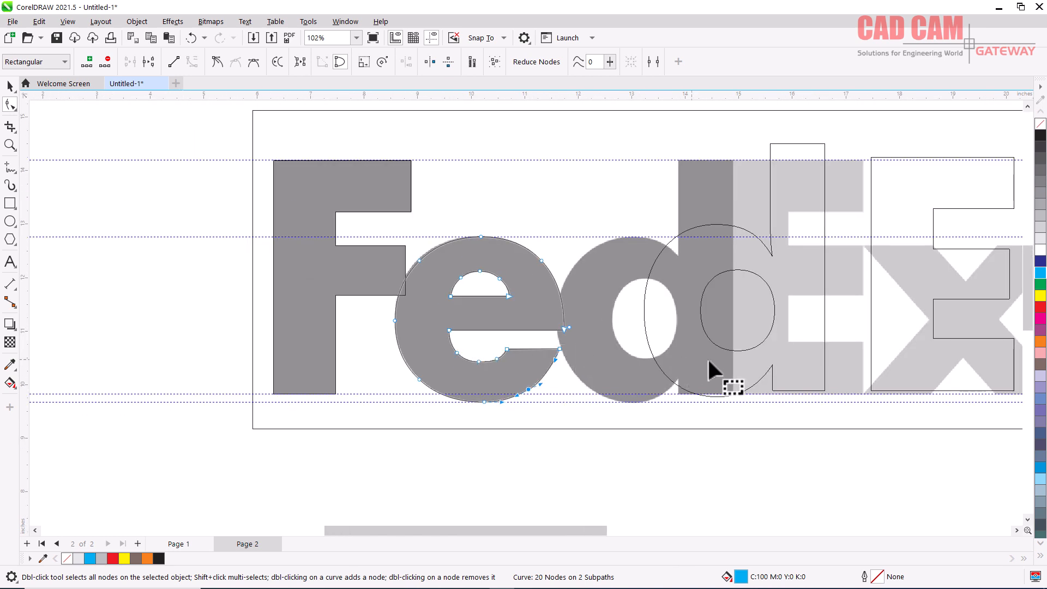
{"action": "scroll", "coordinate": [612, 286], "scroll_direction": "up", "scroll_amount": 1}
{"action": "scroll", "coordinate": [780, 263], "scroll_direction": "up", "scroll_amount": 2}
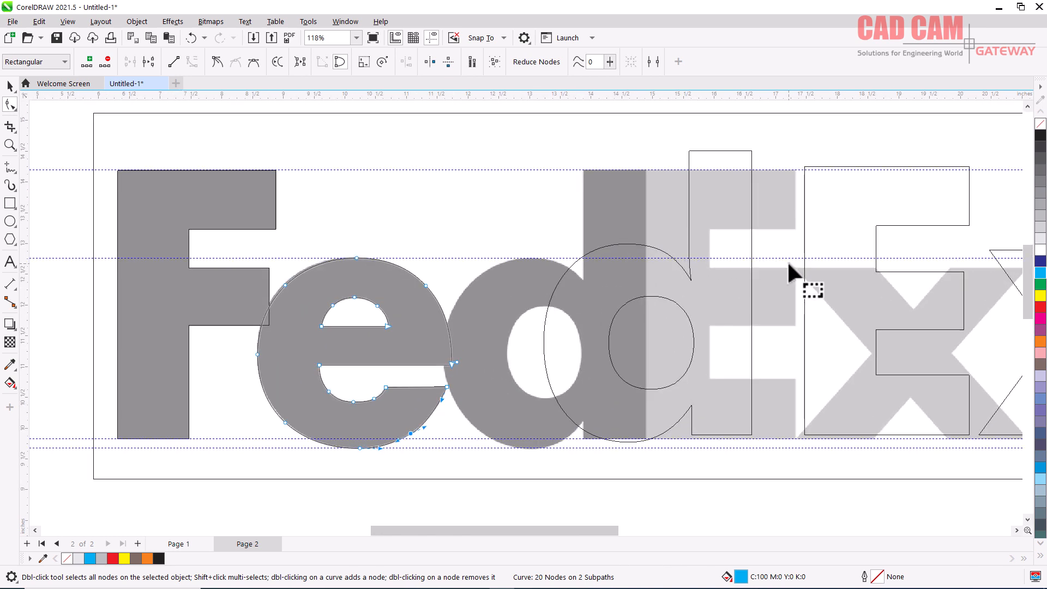
{"action": "left_click", "coordinate": [687, 262]}
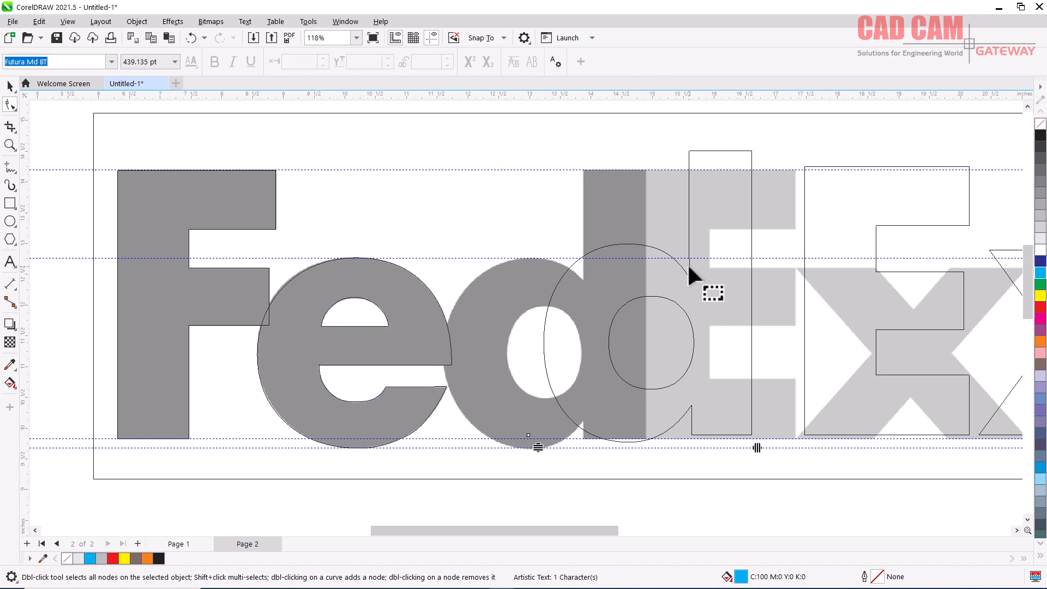
{"action": "key", "text": "space"}
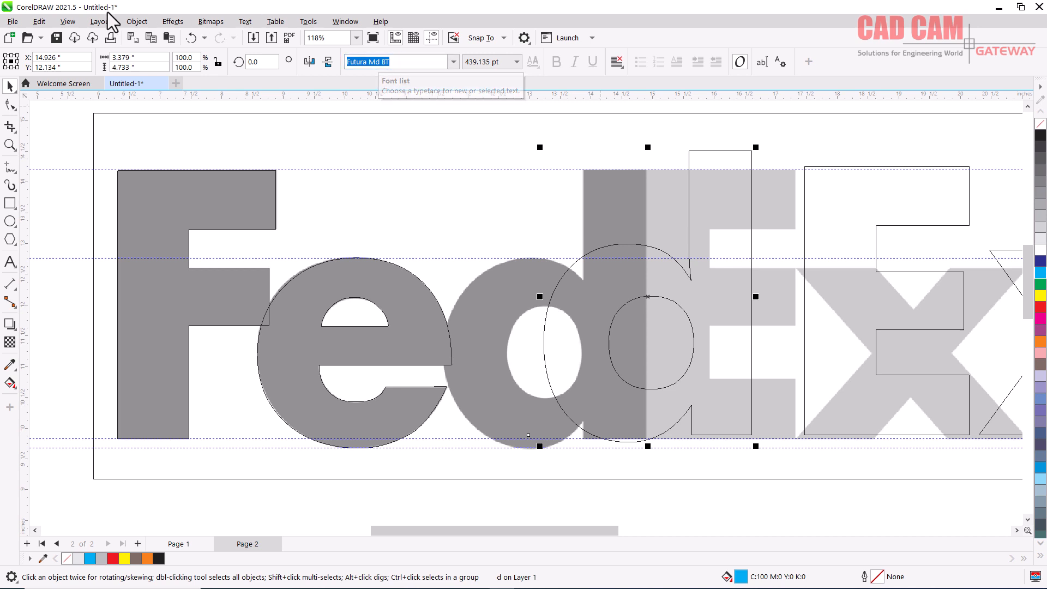
{"action": "left_click", "coordinate": [137, 21]}
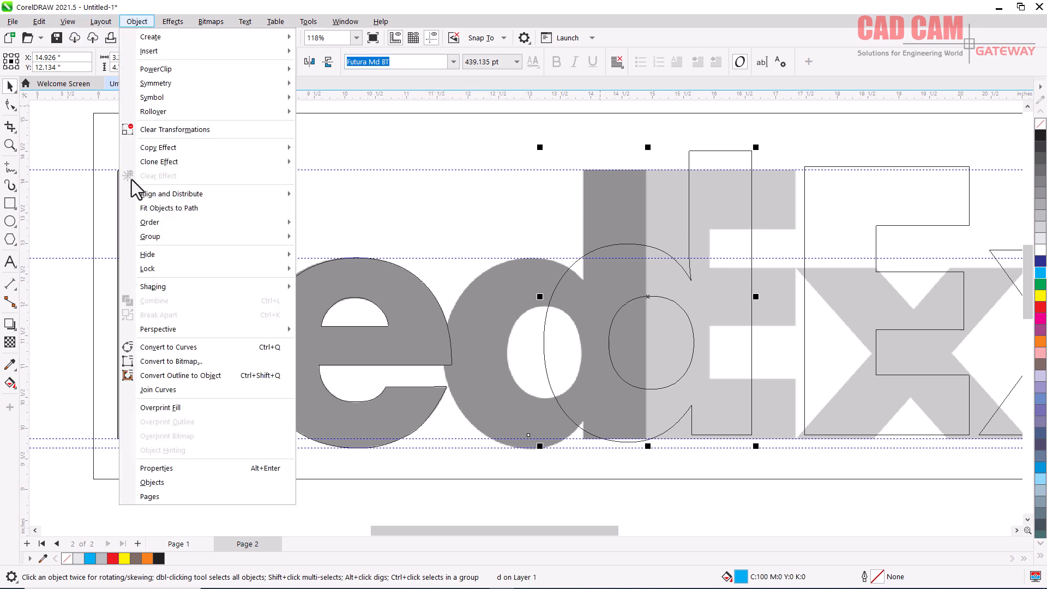
{"action": "left_click", "coordinate": [166, 348]}
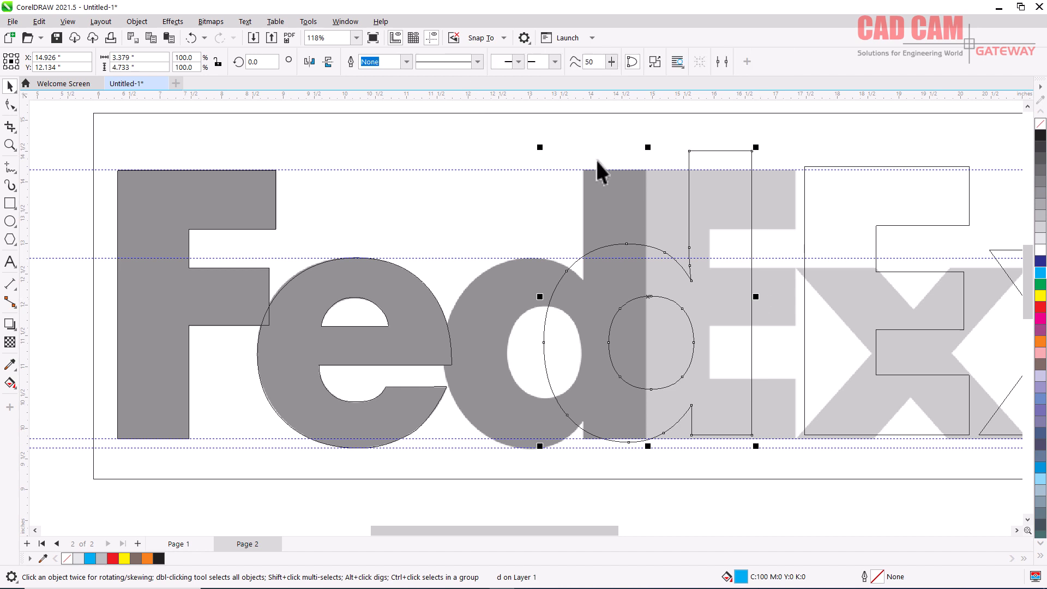
Step: Move the d onto the logo's d by its bowl's lowest node and scale it proportionally to 95.8%
{"action": "scroll", "coordinate": [588, 369], "scroll_direction": "up", "scroll_amount": 1}
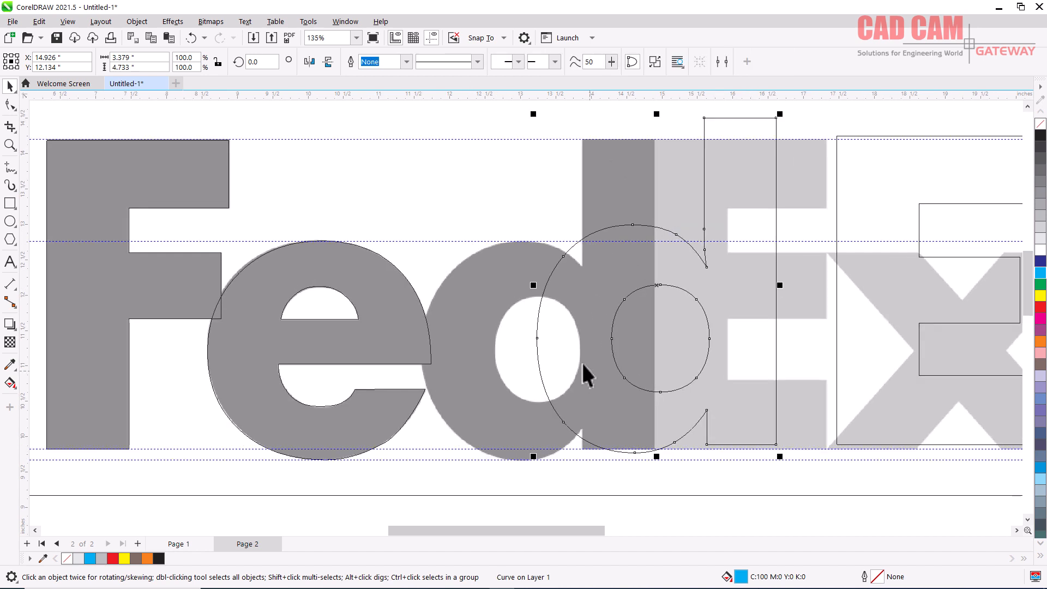
{"action": "scroll", "coordinate": [609, 431], "scroll_direction": "up", "scroll_amount": 1}
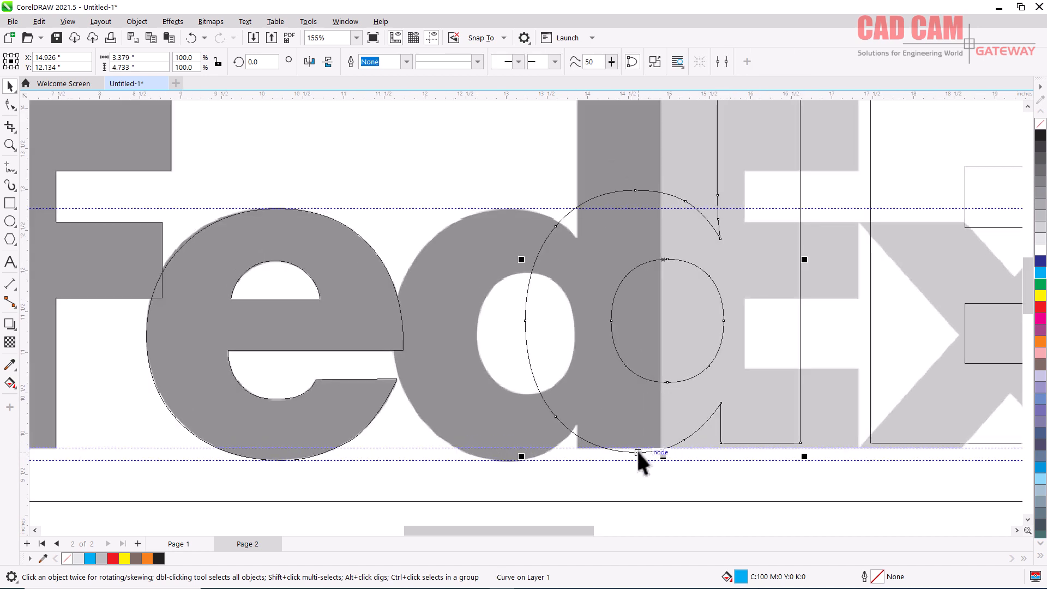
{"action": "left_click_drag", "start_coordinate": [636, 449], "coordinate": [507, 457]}
{"action": "scroll", "coordinate": [508, 458], "scroll_direction": "down", "scroll_amount": 1}
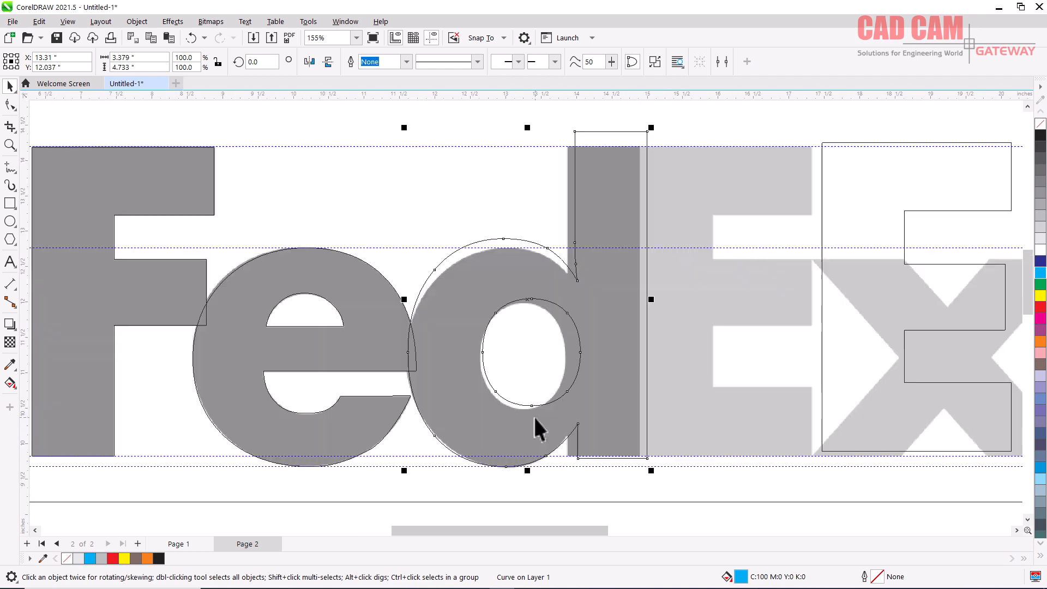
{"action": "left_click_drag", "start_coordinate": [652, 129], "coordinate": [643, 140]}
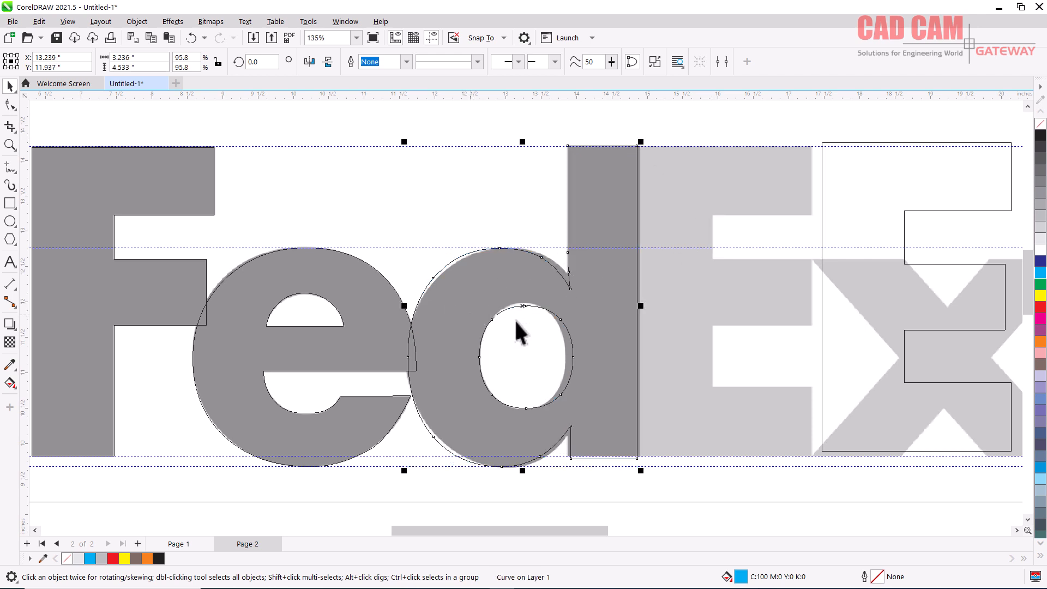
Step: Widen the d to 96.5% horizontally so its stem's right edge meets the logo's
{"action": "scroll", "coordinate": [628, 316], "scroll_direction": "up", "scroll_amount": 2}
{"action": "scroll", "coordinate": [652, 303], "scroll_direction": "up", "scroll_amount": 2}
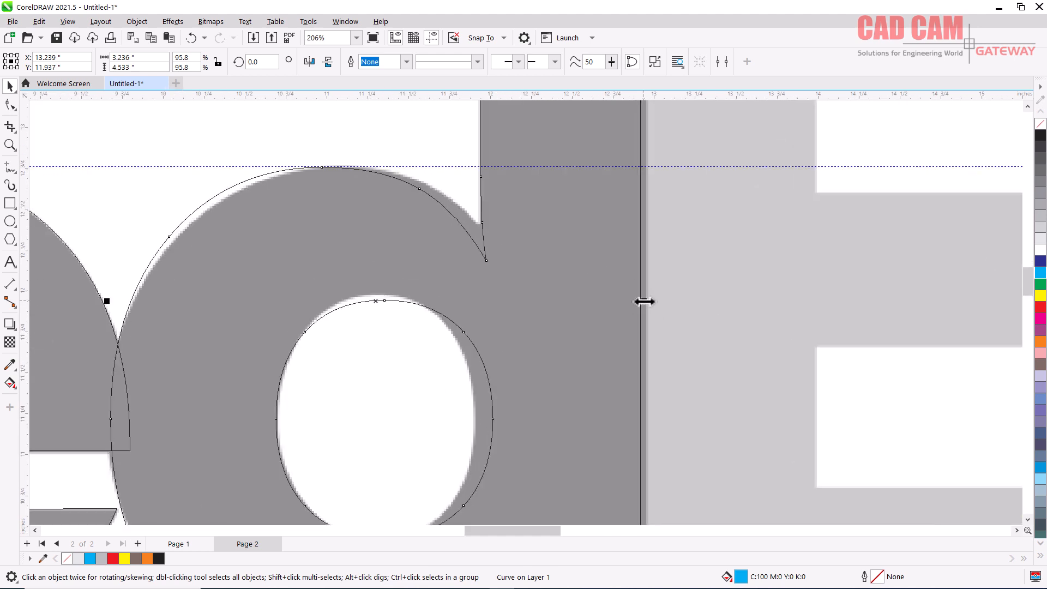
{"action": "left_click_drag", "start_coordinate": [648, 301], "coordinate": [652, 301]}
Step: Select the nodes of the d's counter, narrow them from the right and stretch them upward to the logo's counter
{"action": "scroll", "coordinate": [568, 292], "scroll_direction": "down", "scroll_amount": 2}
{"action": "scroll", "coordinate": [488, 276], "scroll_direction": "down", "scroll_amount": 2}
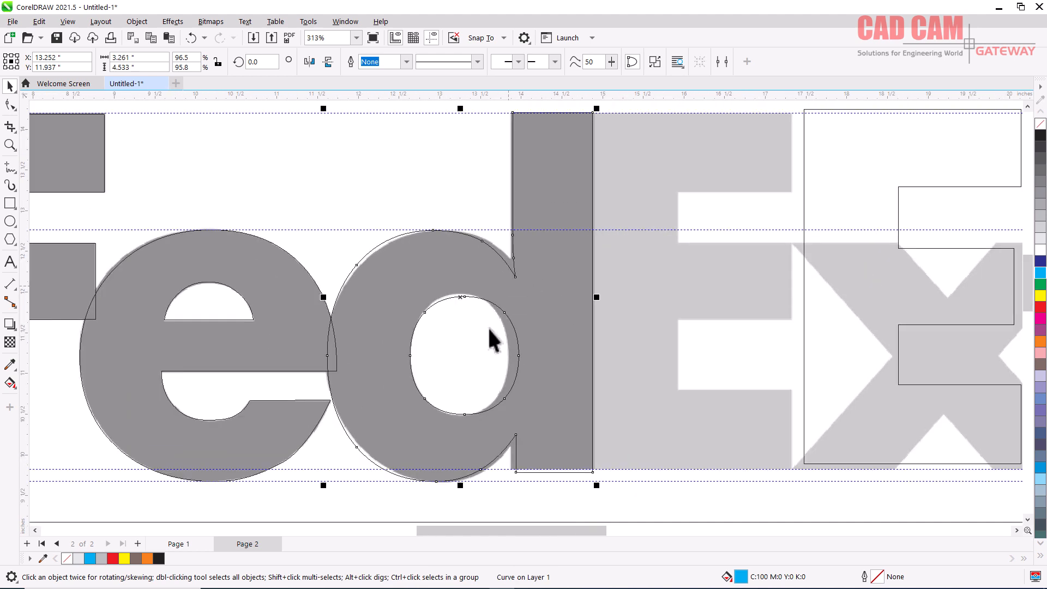
{"action": "scroll", "coordinate": [467, 402], "scroll_direction": "up", "scroll_amount": 2}
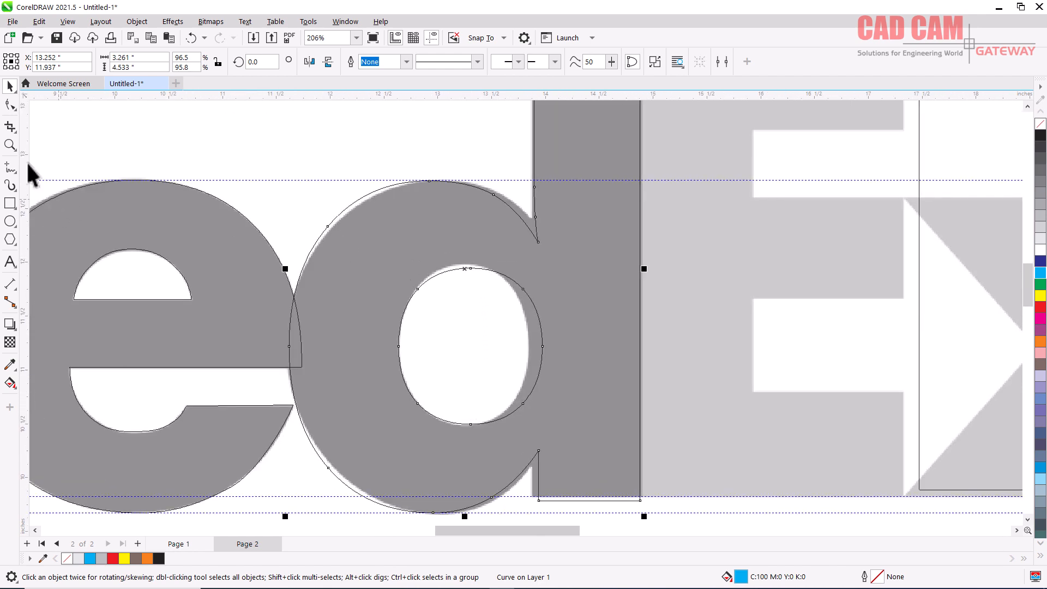
{"action": "left_click", "coordinate": [10, 103]}
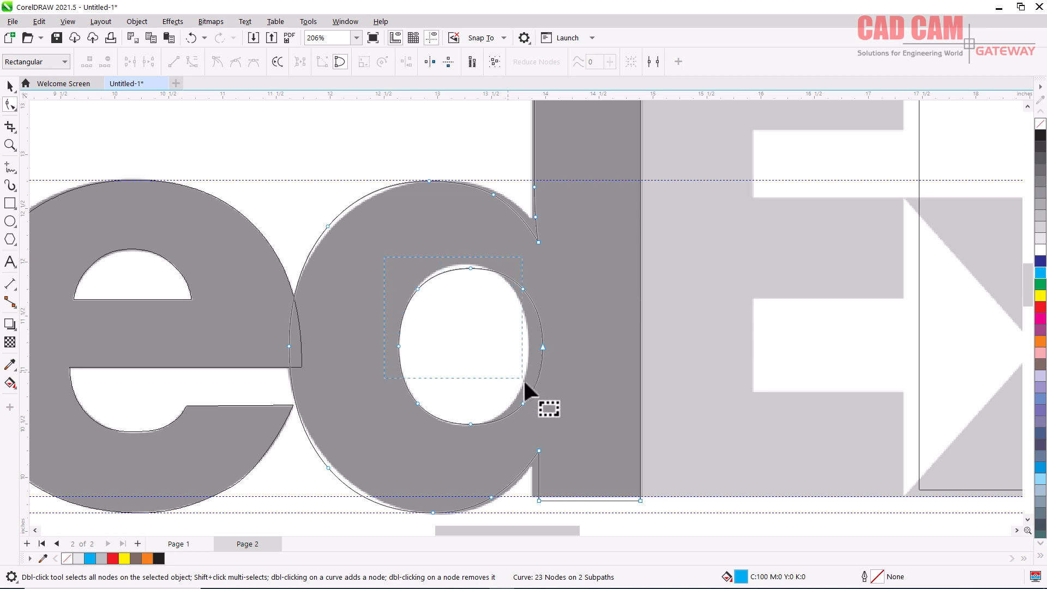
{"action": "scroll", "coordinate": [461, 344], "scroll_direction": "up", "scroll_amount": 2}
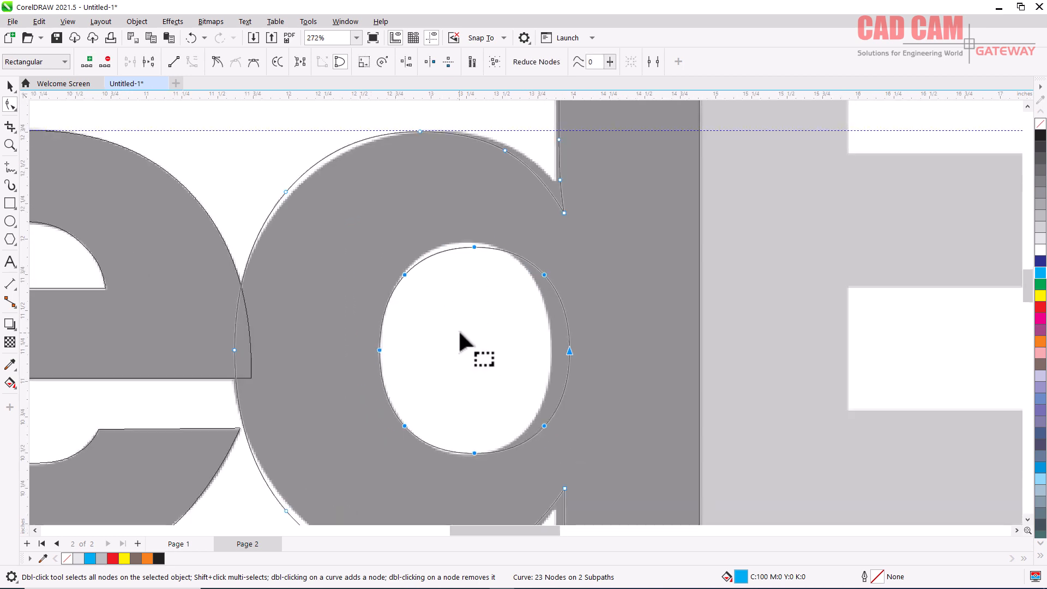
{"action": "left_click", "coordinate": [365, 62]}
{"action": "left_click_drag", "start_coordinate": [590, 353], "coordinate": [568, 350]}
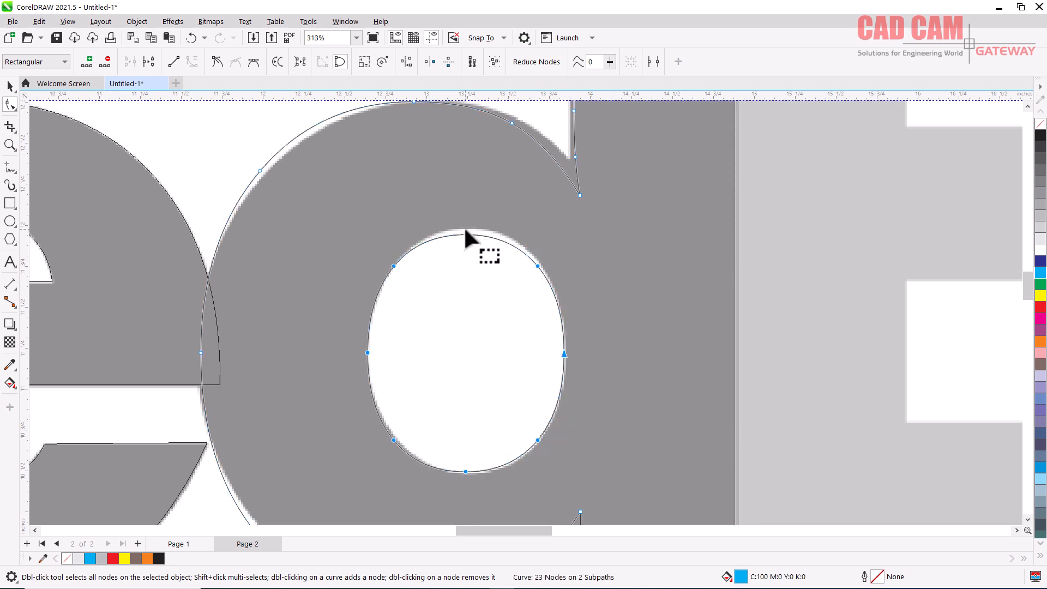
{"action": "mouse_move", "coordinate": [465, 228]}
{"action": "left_mouse_down"}
{"action": "mouse_move", "coordinate": [467, 274]}
{"action": "mouse_move", "coordinate": [469, 221]}
{"action": "left_mouse_up"}
Step: Delete the extra node on the d's stem edge just above the upper notch where bowl and stem meet
{"action": "scroll", "coordinate": [423, 337], "scroll_direction": "down", "scroll_amount": 3}
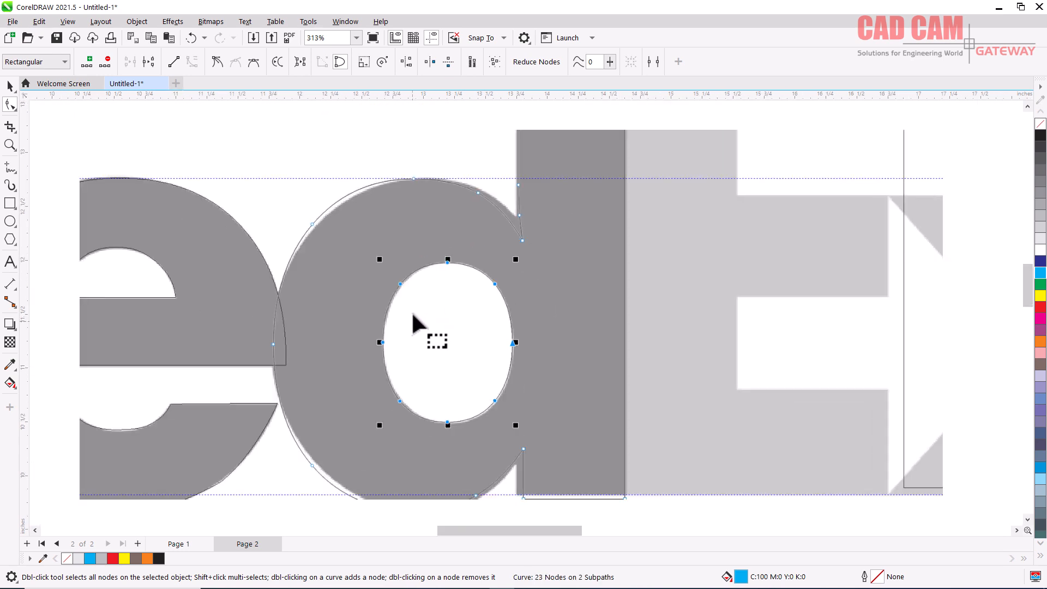
{"action": "scroll", "coordinate": [418, 328], "scroll_direction": "up", "scroll_amount": 2}
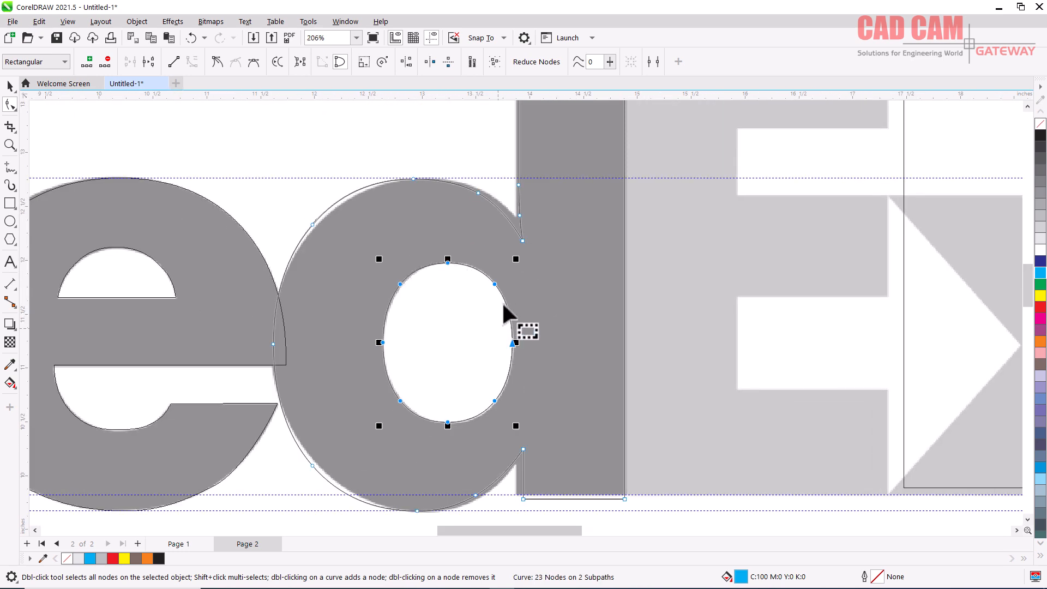
{"action": "scroll", "coordinate": [507, 284], "scroll_direction": "down", "scroll_amount": 1}
{"action": "scroll", "coordinate": [510, 266], "scroll_direction": "up", "scroll_amount": 3}
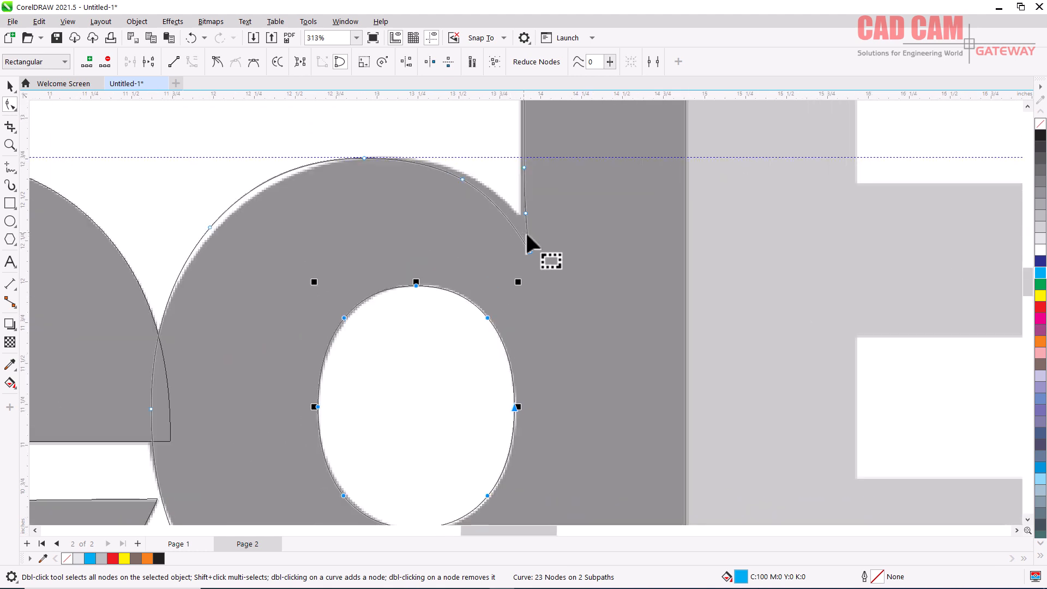
{"action": "scroll", "coordinate": [526, 232], "scroll_direction": "up", "scroll_amount": 1}
{"action": "scroll", "coordinate": [521, 229], "scroll_direction": "down", "scroll_amount": 1}
{"action": "scroll", "coordinate": [515, 226], "scroll_direction": "down", "scroll_amount": 1}
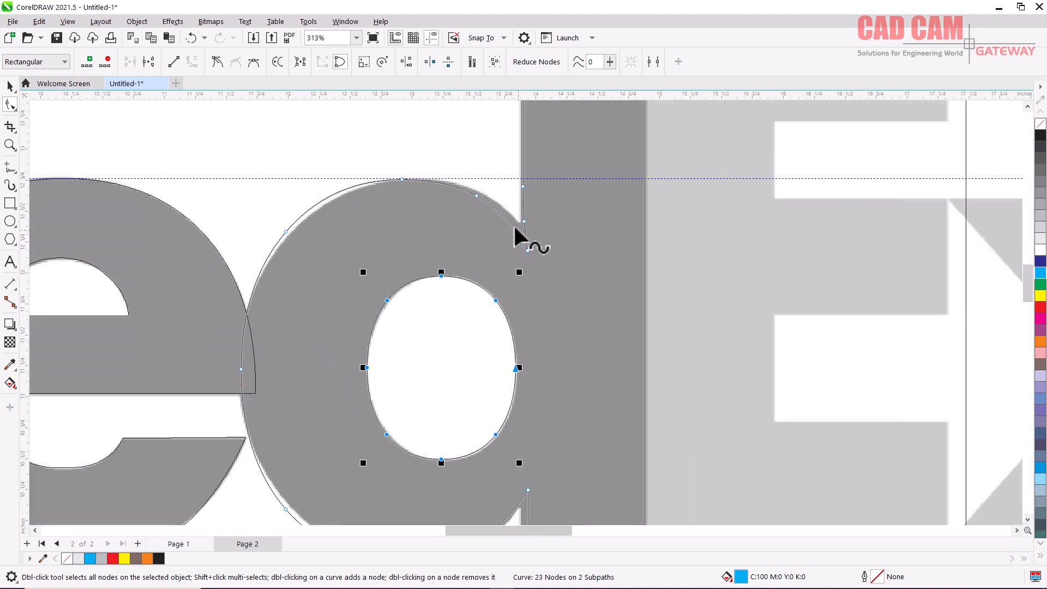
{"action": "scroll", "coordinate": [515, 228], "scroll_direction": "up", "scroll_amount": 1}
{"action": "scroll", "coordinate": [517, 231], "scroll_direction": "down", "scroll_amount": 1}
{"action": "scroll", "coordinate": [516, 229], "scroll_direction": "up", "scroll_amount": 2}
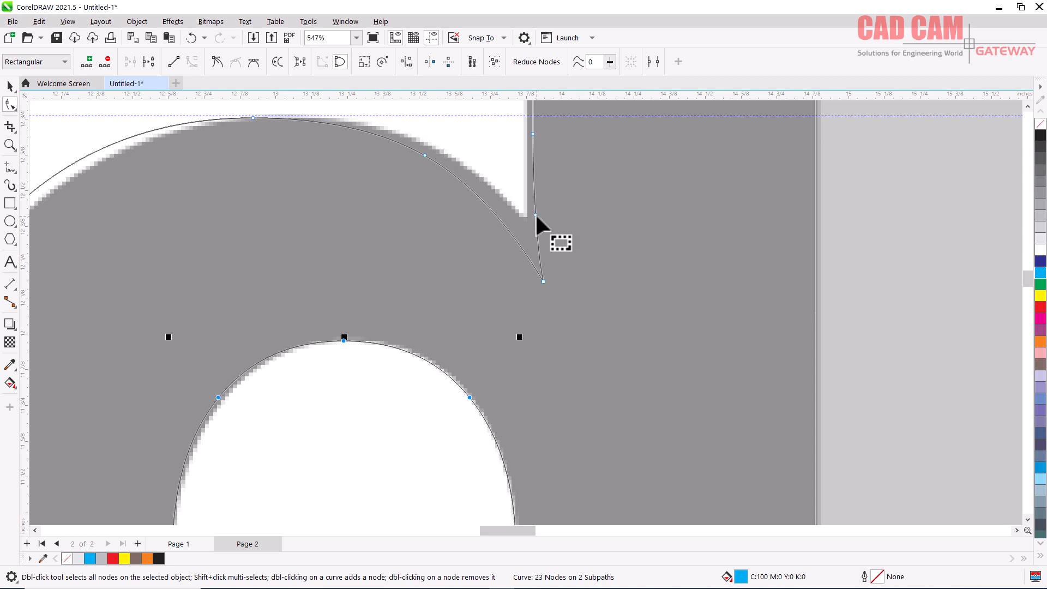
{"action": "left_click_drag", "start_coordinate": [535, 213], "coordinate": [529, 210]}
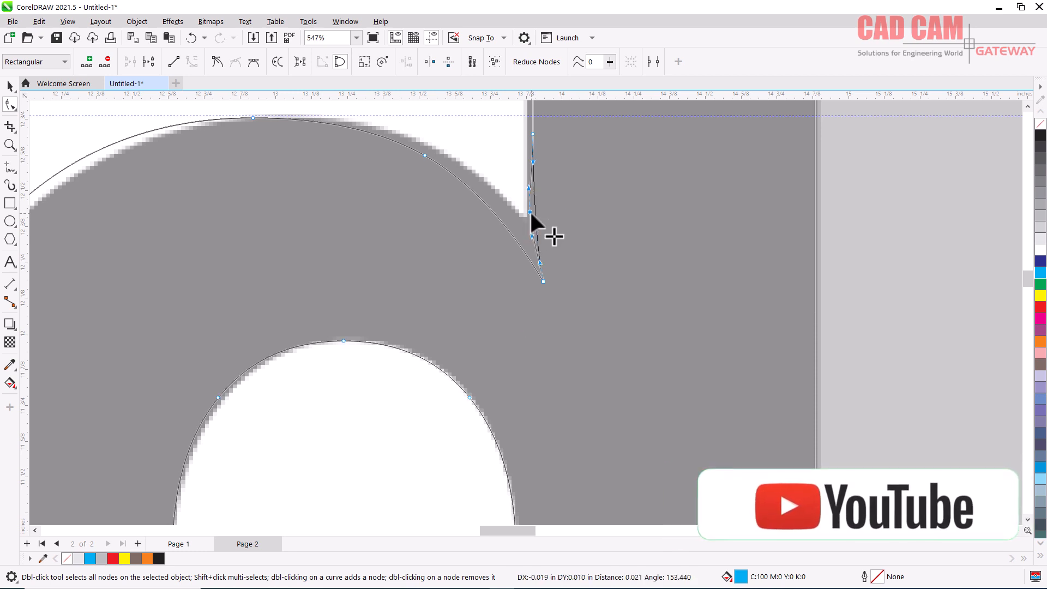
{"action": "key", "text": "Delete"}
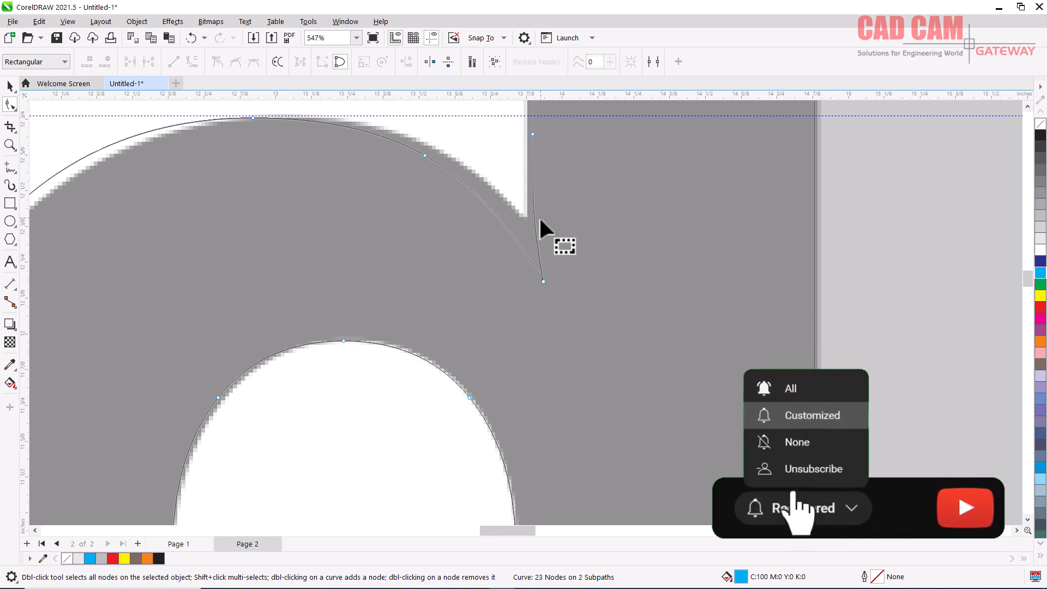
Step: Move the d's upper notch node up onto the logo's corner between bowl and stem
{"action": "double_click", "coordinate": [542, 280]}
{"action": "left_click_drag", "start_coordinate": [530, 231], "coordinate": [525, 218]}
{"action": "scroll", "coordinate": [532, 268], "scroll_direction": "down", "scroll_amount": 1}
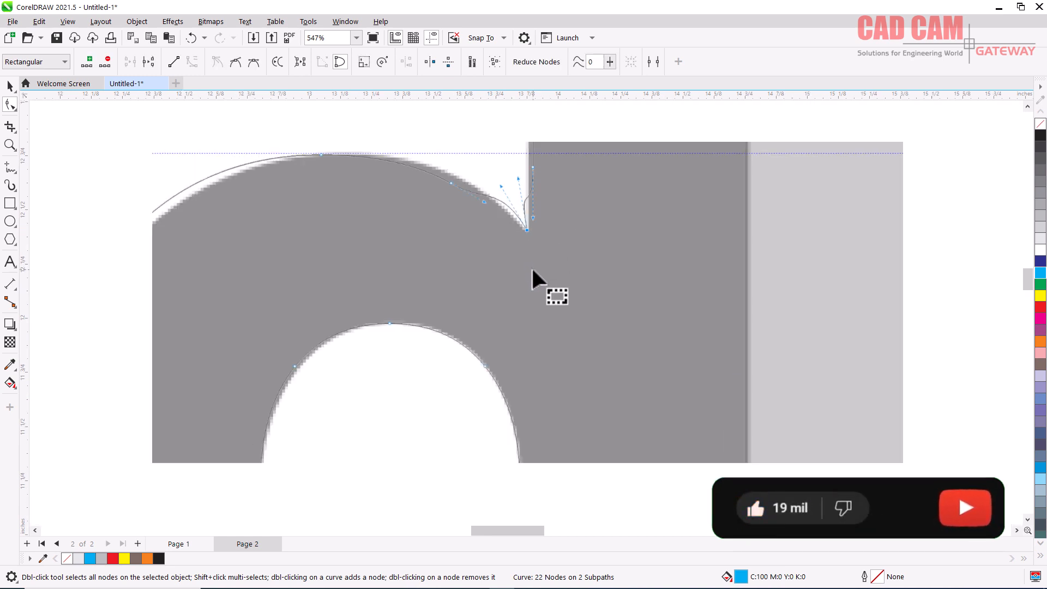
{"action": "scroll", "coordinate": [532, 270], "scroll_direction": "up", "scroll_amount": 3}
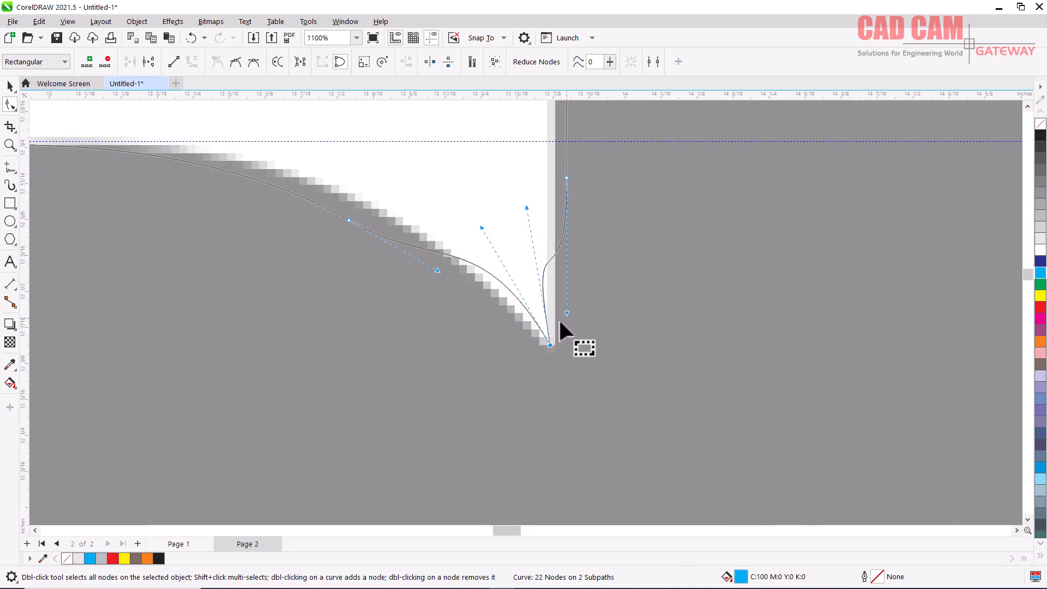
Step: Select the nodes along the d stem's left edge and shift them left onto the logo's stem edge
{"action": "scroll", "coordinate": [552, 341], "scroll_direction": "down", "scroll_amount": 5}
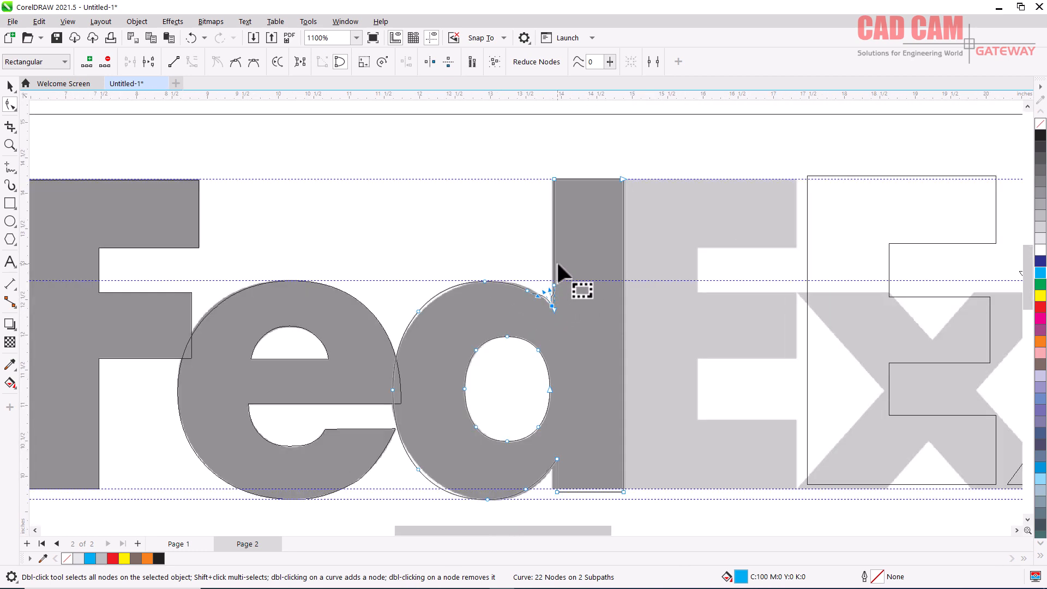
{"action": "scroll", "coordinate": [557, 264], "scroll_direction": "down", "scroll_amount": 10}
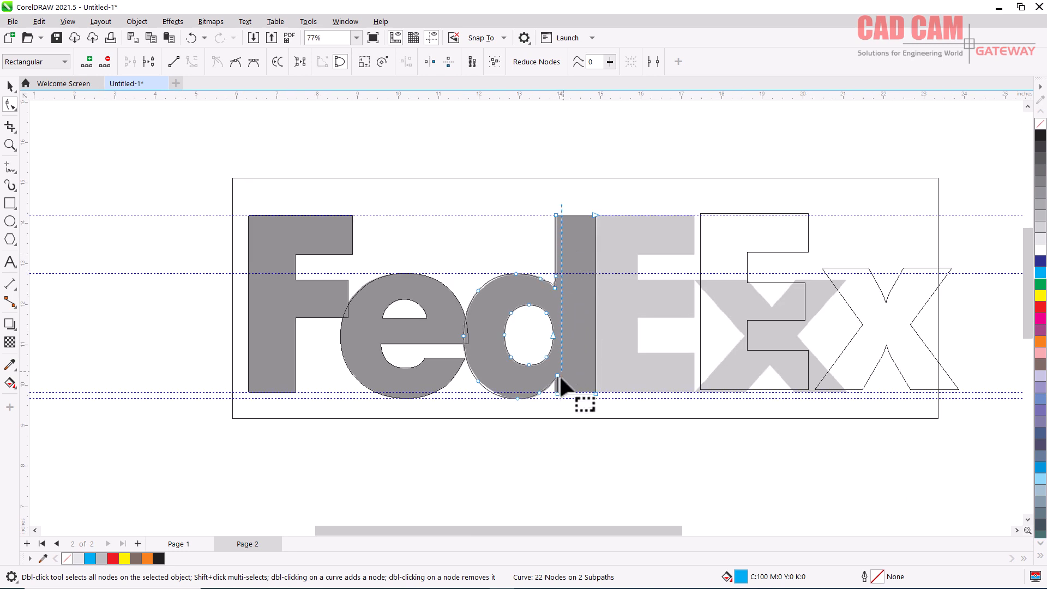
{"action": "left_click", "coordinate": [555, 398]}
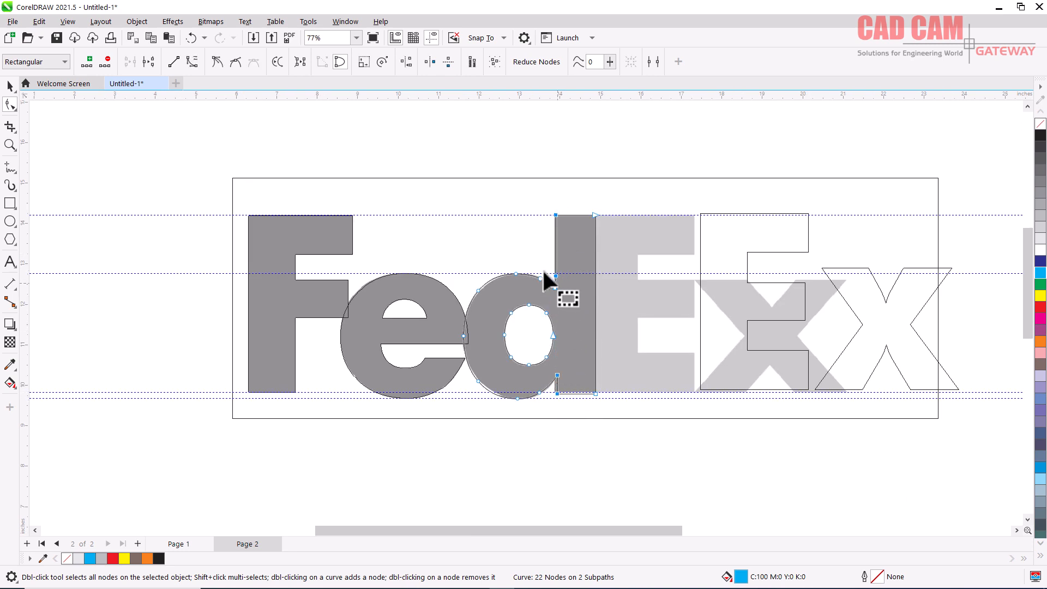
{"action": "scroll", "coordinate": [556, 218], "scroll_direction": "up", "scroll_amount": 8}
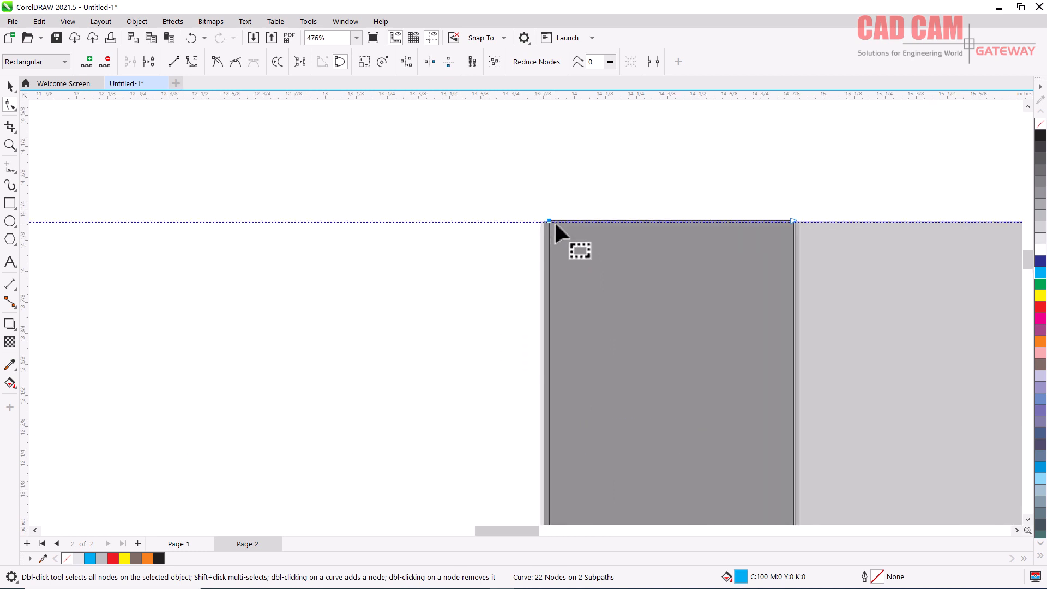
{"action": "scroll", "coordinate": [555, 223], "scroll_direction": "up", "scroll_amount": 4}
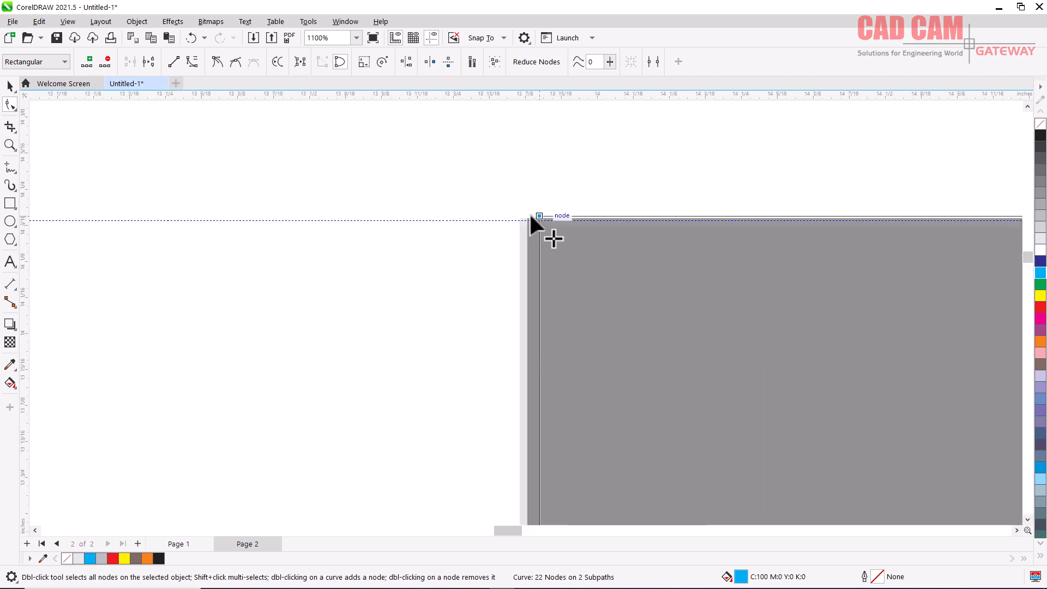
{"action": "left_click_drag", "start_coordinate": [531, 215], "coordinate": [530, 214]}
{"action": "scroll", "coordinate": [539, 179], "scroll_direction": "down", "scroll_amount": 9}
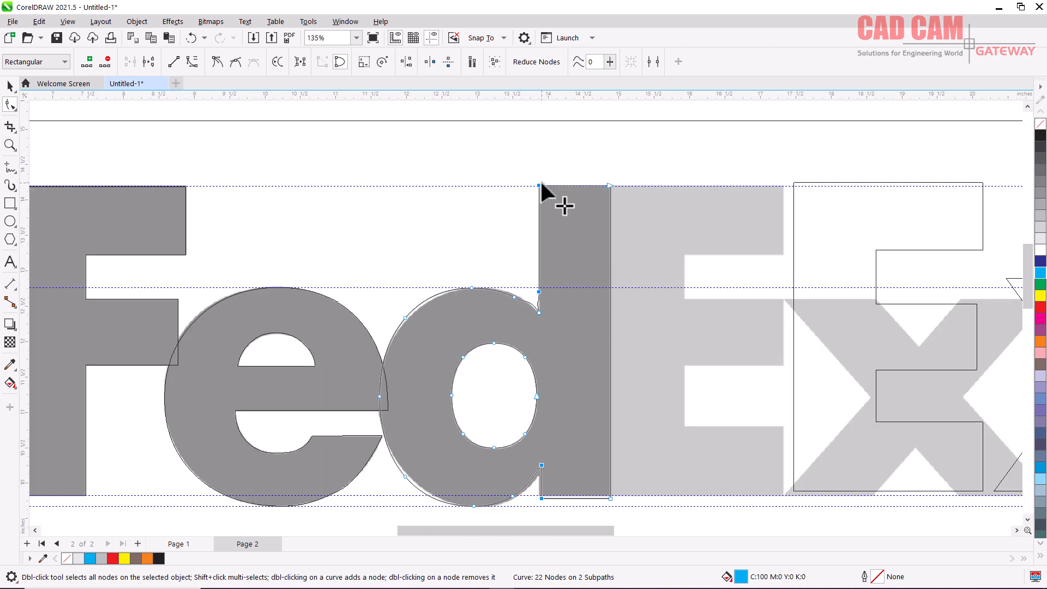
Step: Select the two bottom nodes of the d's stem and move them straight up onto the baseline guideline
{"action": "scroll", "coordinate": [541, 184], "scroll_direction": "down", "scroll_amount": 3}
{"action": "scroll", "coordinate": [533, 387], "scroll_direction": "up", "scroll_amount": 2}
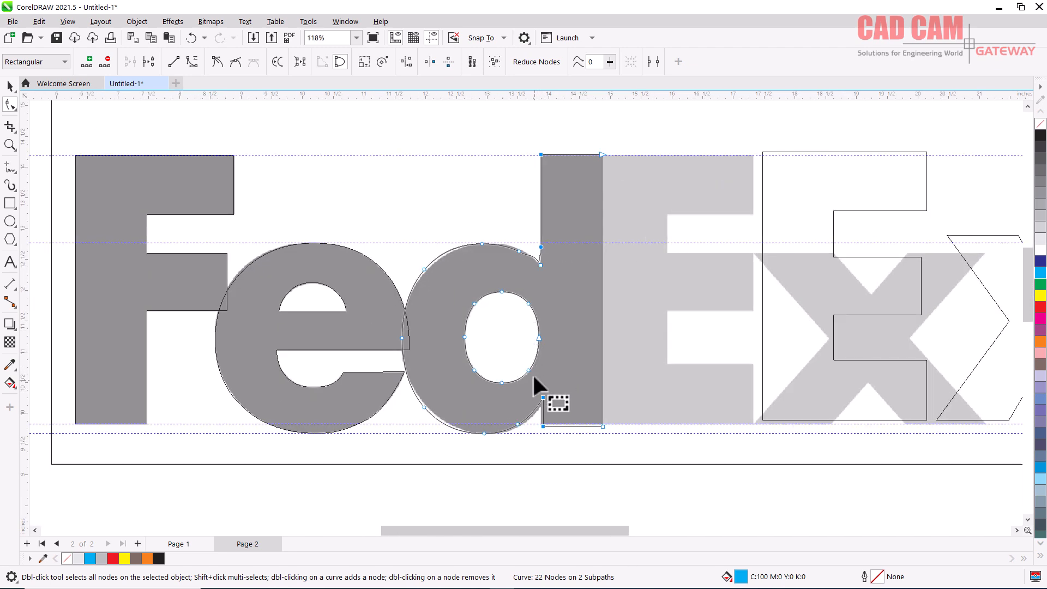
{"action": "scroll", "coordinate": [542, 430], "scroll_direction": "up", "scroll_amount": 3}
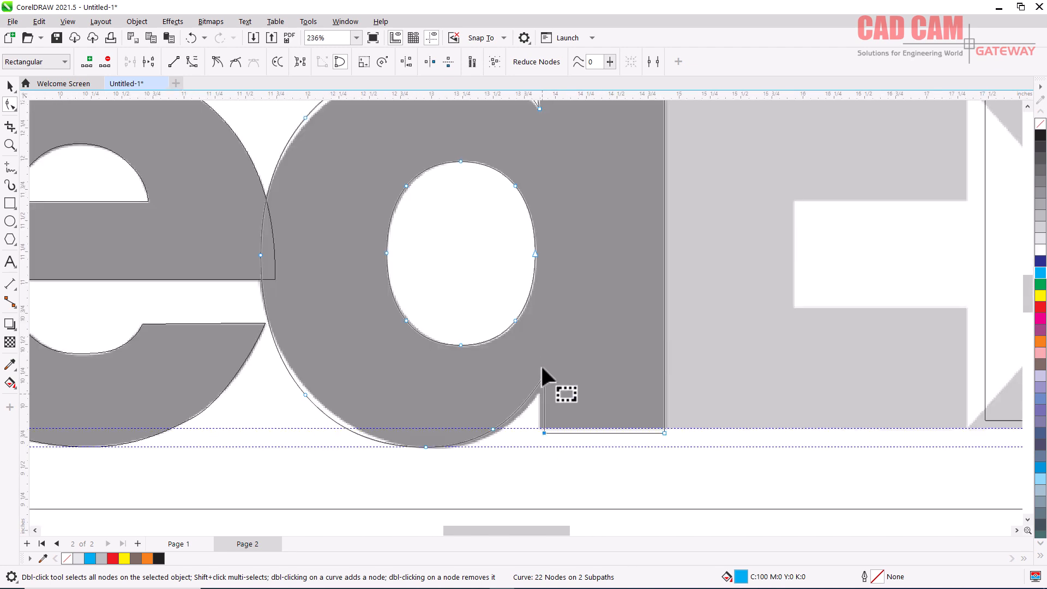
{"action": "scroll", "coordinate": [544, 432], "scroll_direction": "up", "scroll_amount": 2}
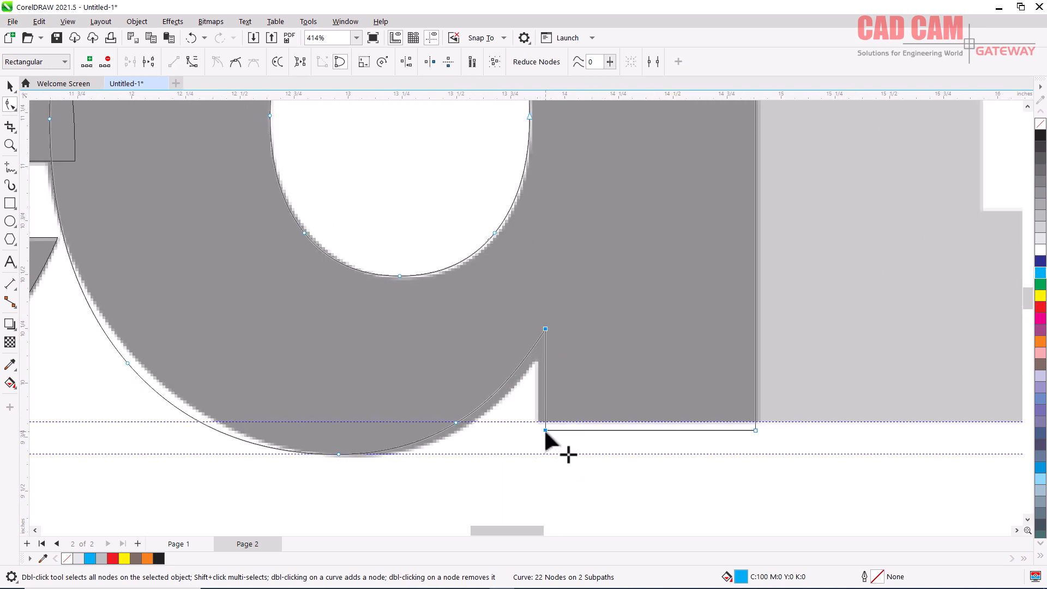
{"action": "left_click_drag", "start_coordinate": [544, 428], "coordinate": [756, 422]}
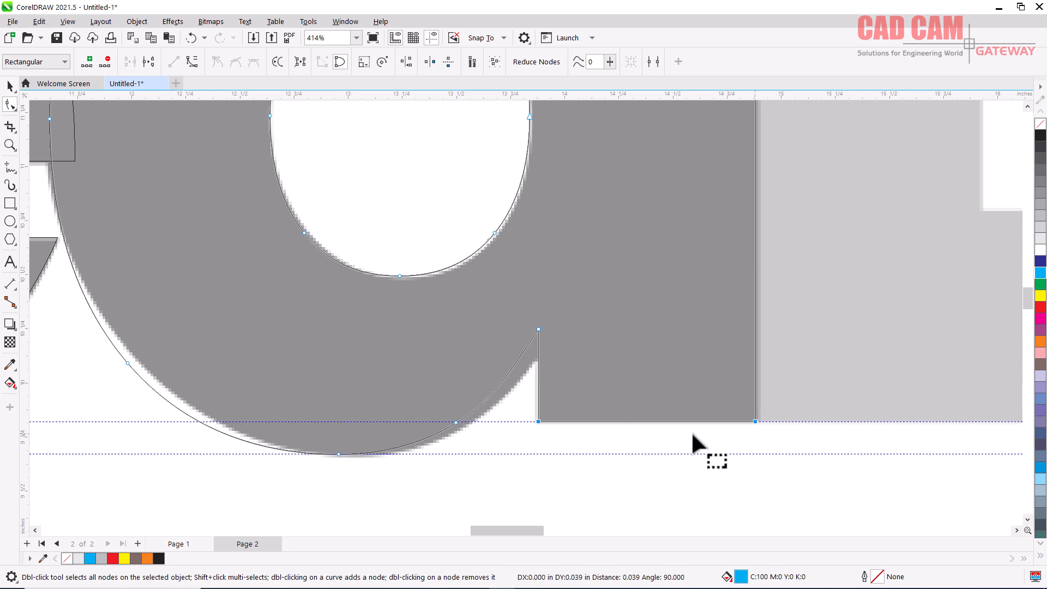
Step: Move the d's lower notch node down to the logo's corner and shift the bowl's lower-right node onto the logo's curve
{"action": "scroll", "coordinate": [623, 417], "scroll_direction": "up", "scroll_amount": 4}
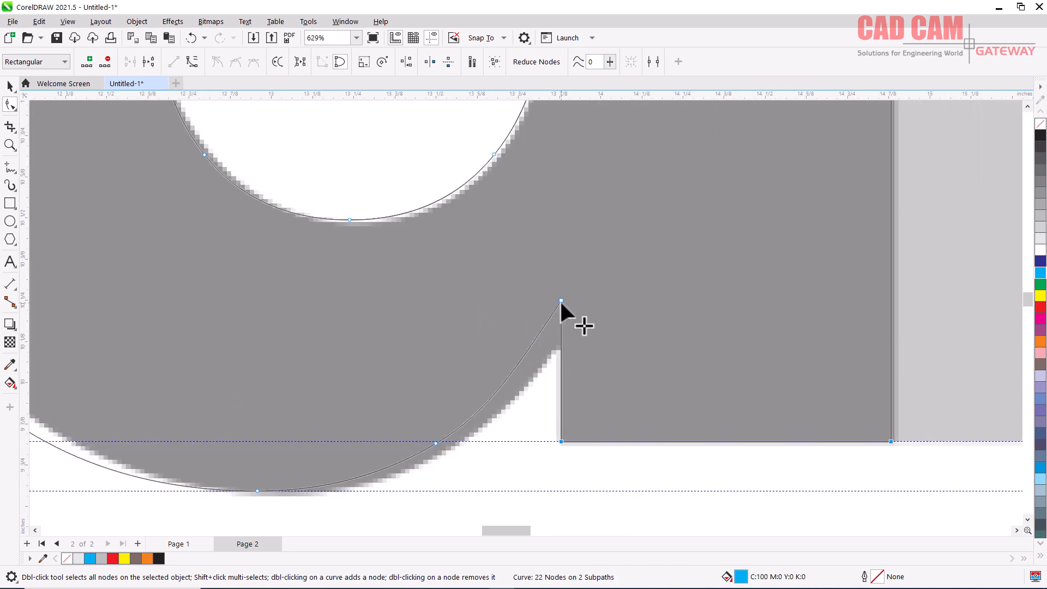
{"action": "left_click_drag", "start_coordinate": [560, 299], "coordinate": [560, 345]}
{"action": "left_click", "coordinate": [436, 443]}
{"action": "left_click_drag", "start_coordinate": [437, 443], "coordinate": [442, 454]}
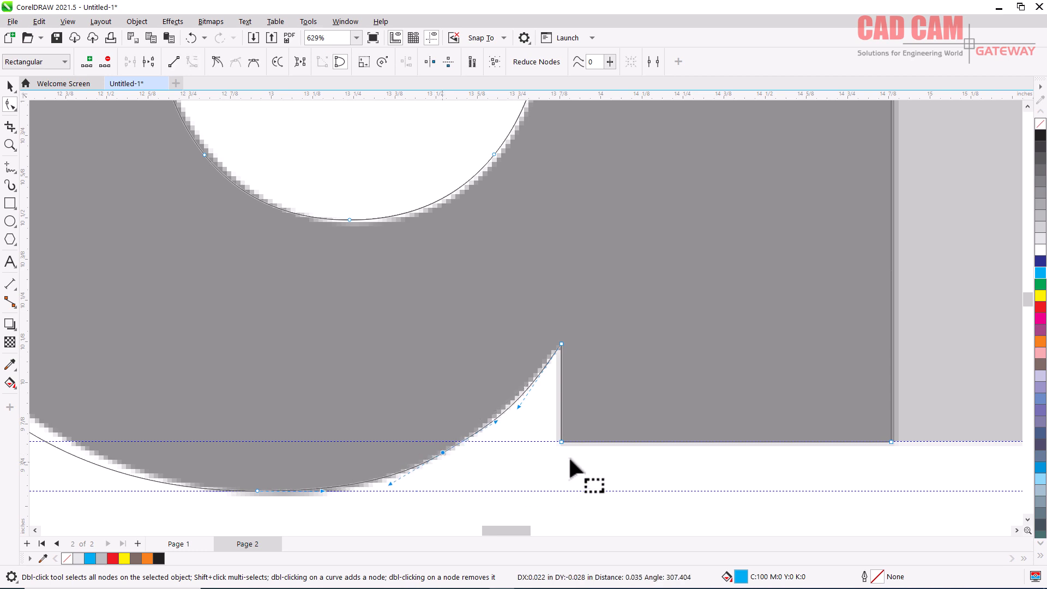
Step: Move the lower-left and upper-left nodes of the d's bowl inward onto the logo's outline
{"action": "scroll", "coordinate": [574, 454], "scroll_direction": "down", "scroll_amount": 3}
{"action": "scroll", "coordinate": [295, 435], "scroll_direction": "up", "scroll_amount": 2}
{"action": "scroll", "coordinate": [294, 434], "scroll_direction": "up", "scroll_amount": 2}
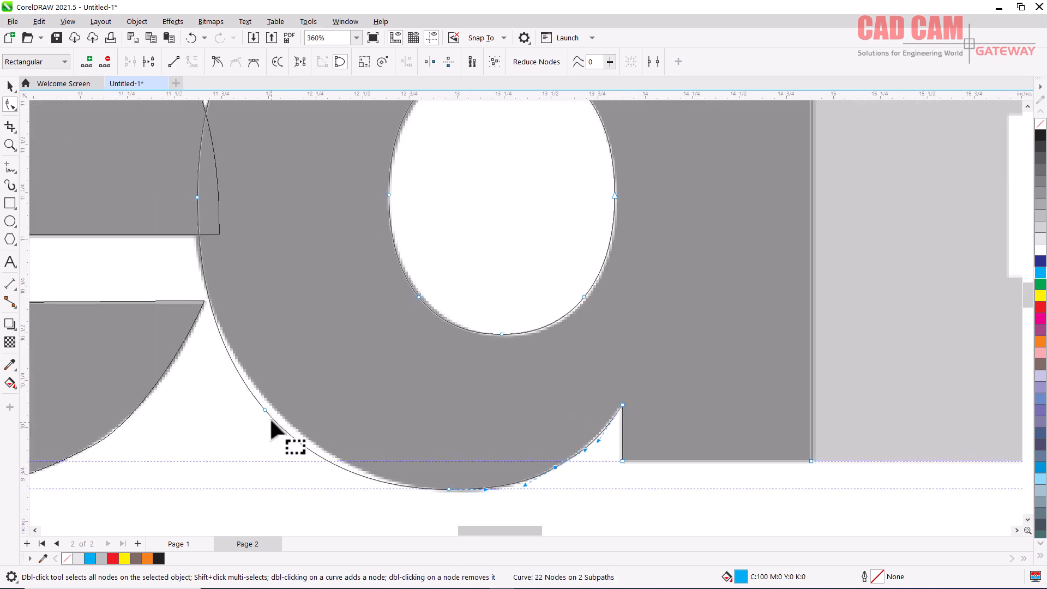
{"action": "left_click_drag", "start_coordinate": [265, 406], "coordinate": [266, 400]}
{"action": "scroll", "coordinate": [350, 433], "scroll_direction": "down", "scroll_amount": 3}
{"action": "scroll", "coordinate": [344, 305], "scroll_direction": "up", "scroll_amount": 2}
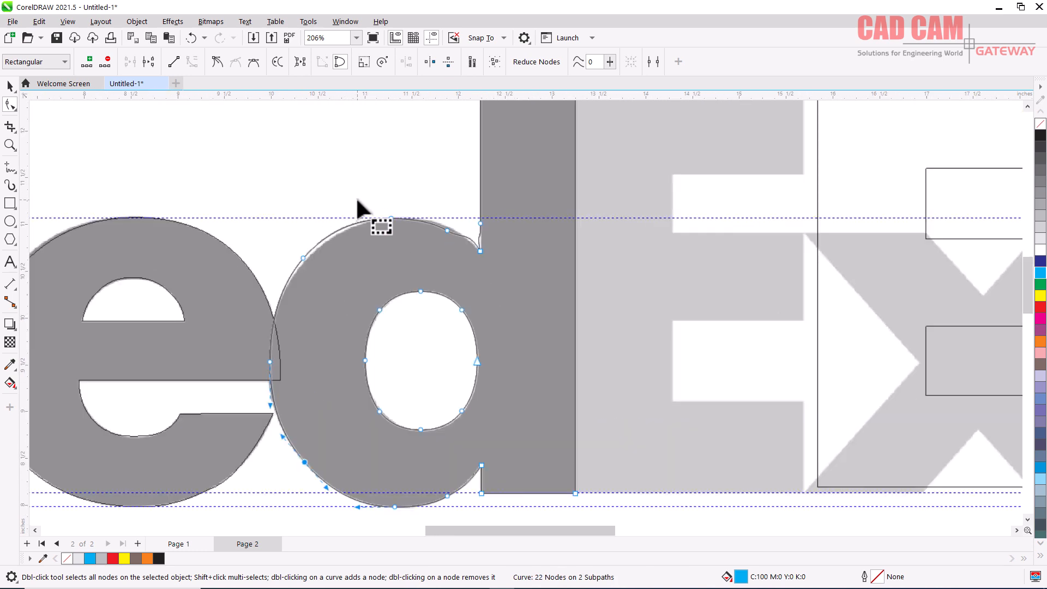
{"action": "scroll", "coordinate": [358, 201], "scroll_direction": "up", "scroll_amount": 2}
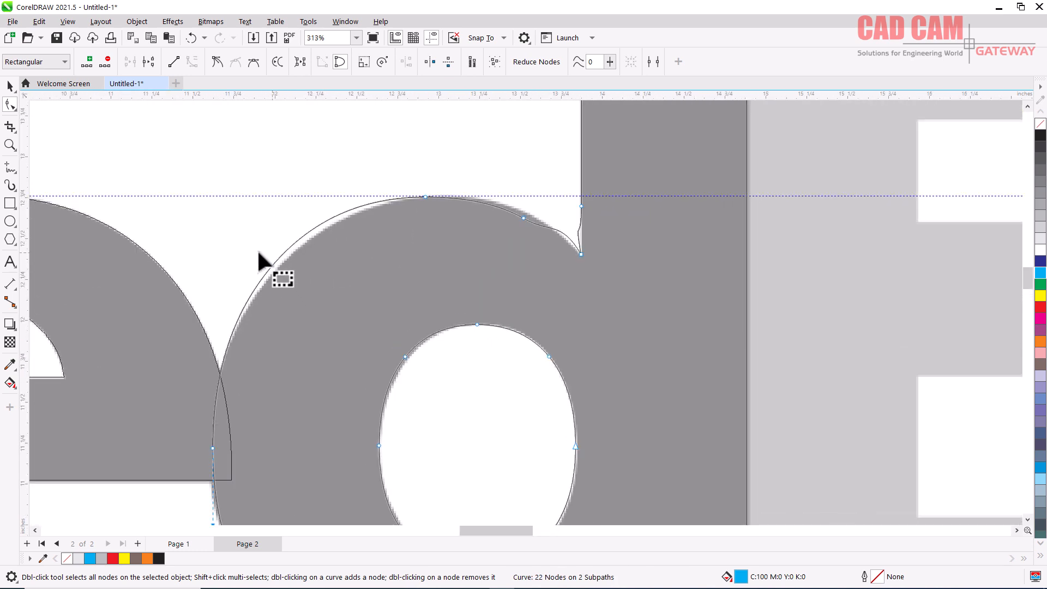
{"action": "scroll", "coordinate": [259, 254], "scroll_direction": "up", "scroll_amount": 2}
{"action": "left_click_drag", "start_coordinate": [288, 281], "coordinate": [291, 293]}
{"action": "scroll", "coordinate": [291, 293], "scroll_direction": "up", "scroll_amount": 2}
{"action": "scroll", "coordinate": [288, 295], "scroll_direction": "down", "scroll_amount": 2}
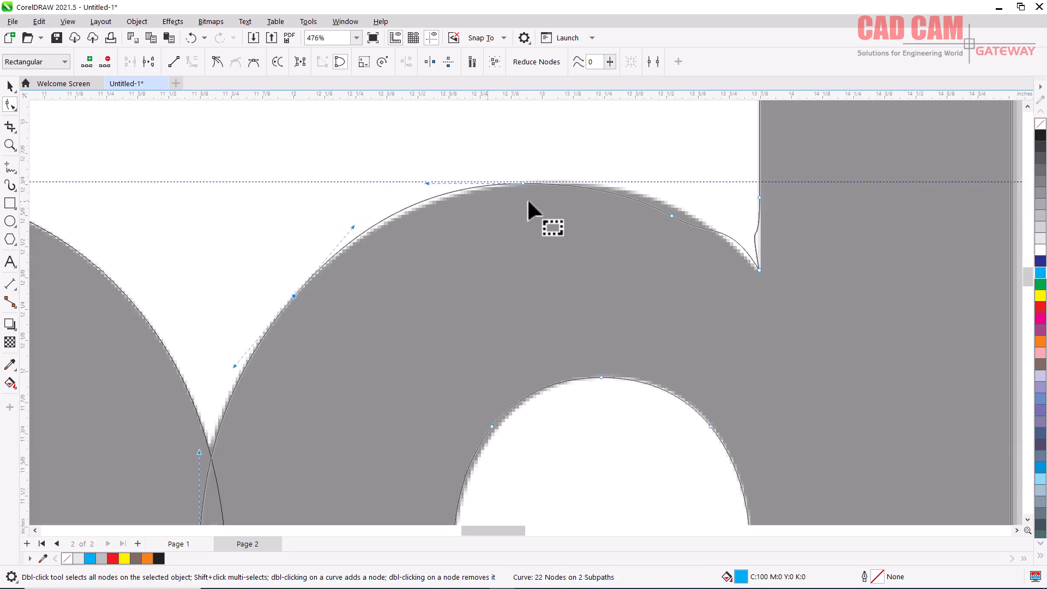
Step: Move the d bowl's upper-right node onto the logo's outline and shorten both upper notch handles to follow the logo's bowl and stem
{"action": "scroll", "coordinate": [670, 200], "scroll_direction": "up", "scroll_amount": 3}
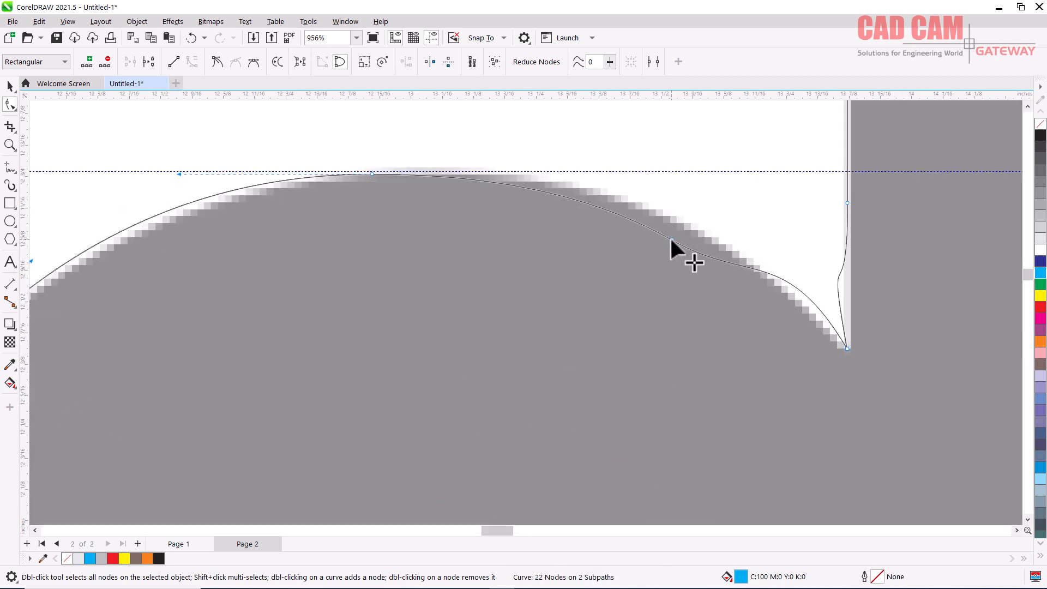
{"action": "mouse_move", "coordinate": [672, 240]}
{"action": "left_mouse_down"}
{"action": "mouse_move", "coordinate": [675, 215]}
{"action": "mouse_move", "coordinate": [681, 222]}
{"action": "left_mouse_up"}
{"action": "scroll", "coordinate": [770, 327], "scroll_direction": "down", "scroll_amount": 2}
{"action": "scroll", "coordinate": [816, 292], "scroll_direction": "up", "scroll_amount": 2}
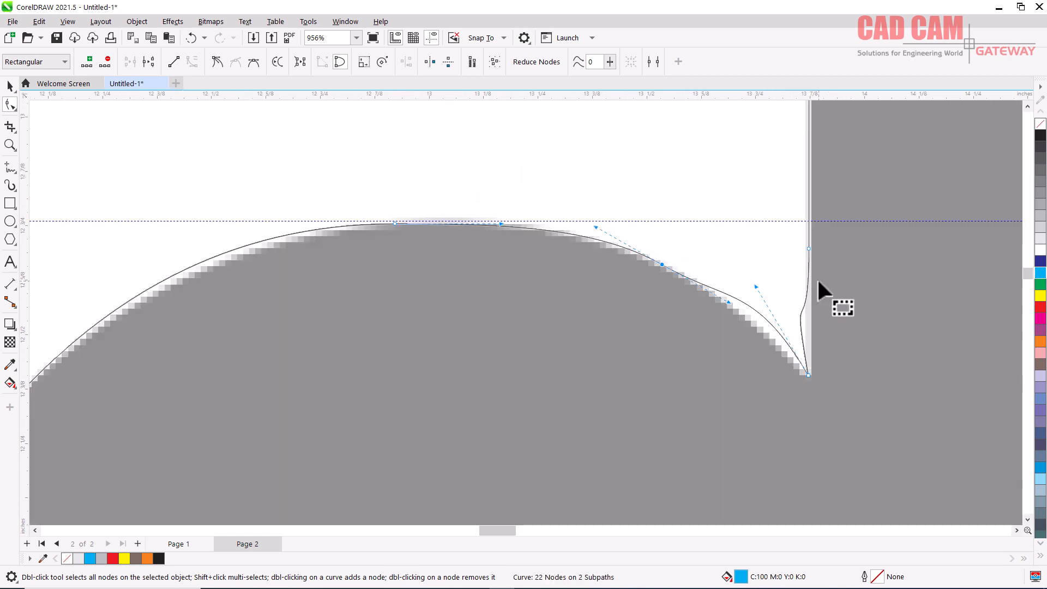
{"action": "scroll", "coordinate": [818, 281], "scroll_direction": "up", "scroll_amount": 1}
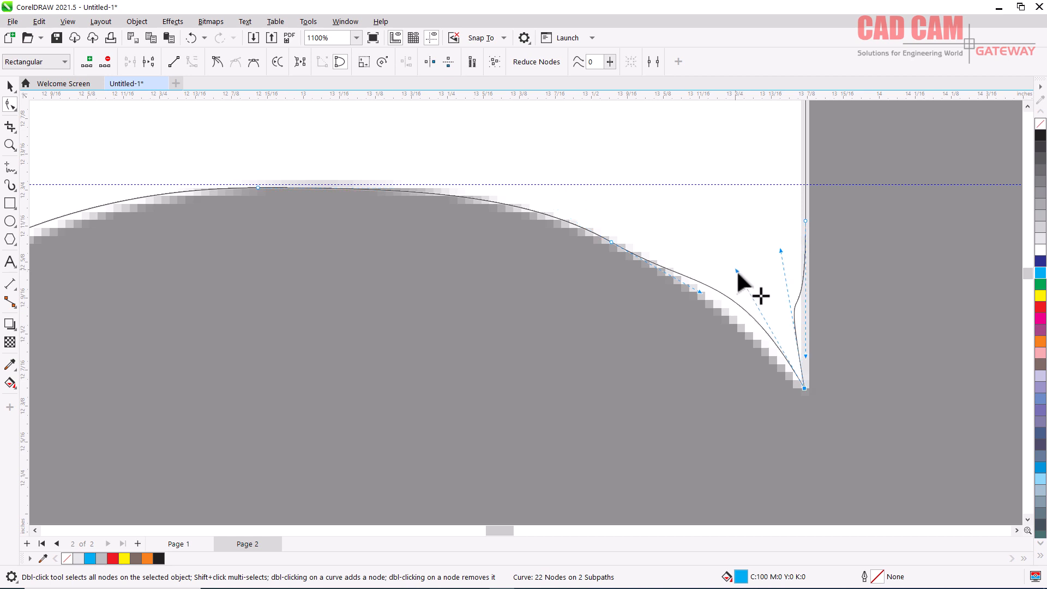
{"action": "left_click_drag", "start_coordinate": [736, 270], "coordinate": [784, 361]}
{"action": "left_click_drag", "start_coordinate": [781, 251], "coordinate": [807, 366]}
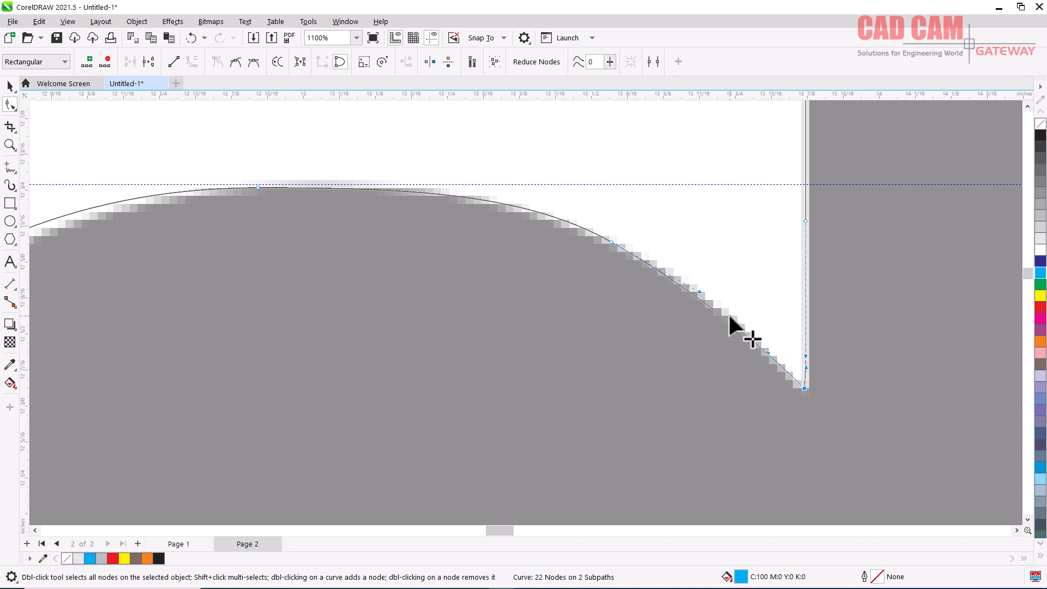
Step: Select the E text outline and convert it to curves
{"action": "scroll", "coordinate": [731, 325], "scroll_direction": "down", "scroll_amount": 10}
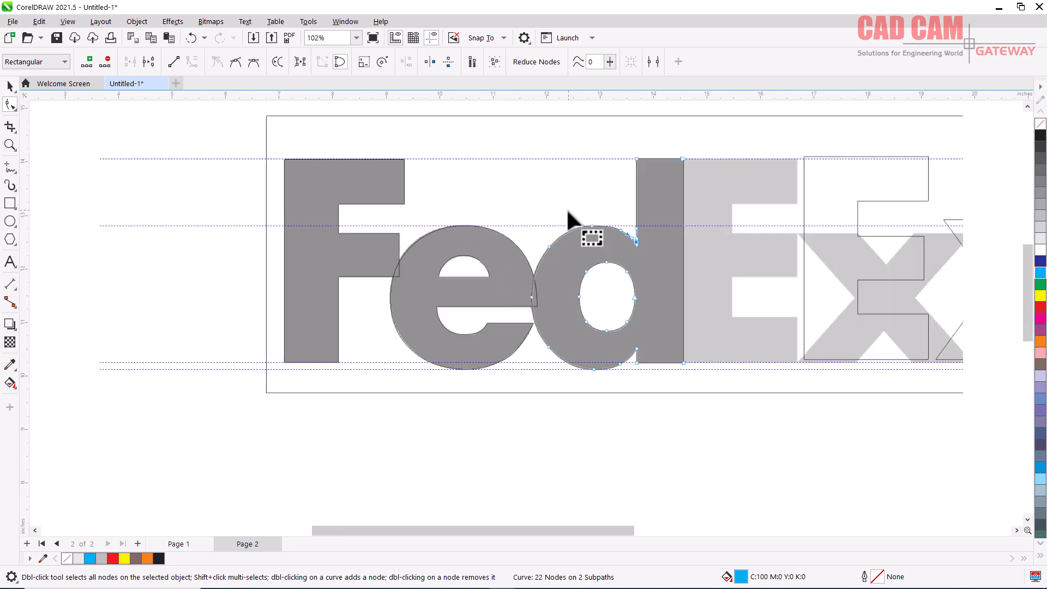
{"action": "scroll", "coordinate": [814, 226], "scroll_direction": "right", "scroll_amount": 5}
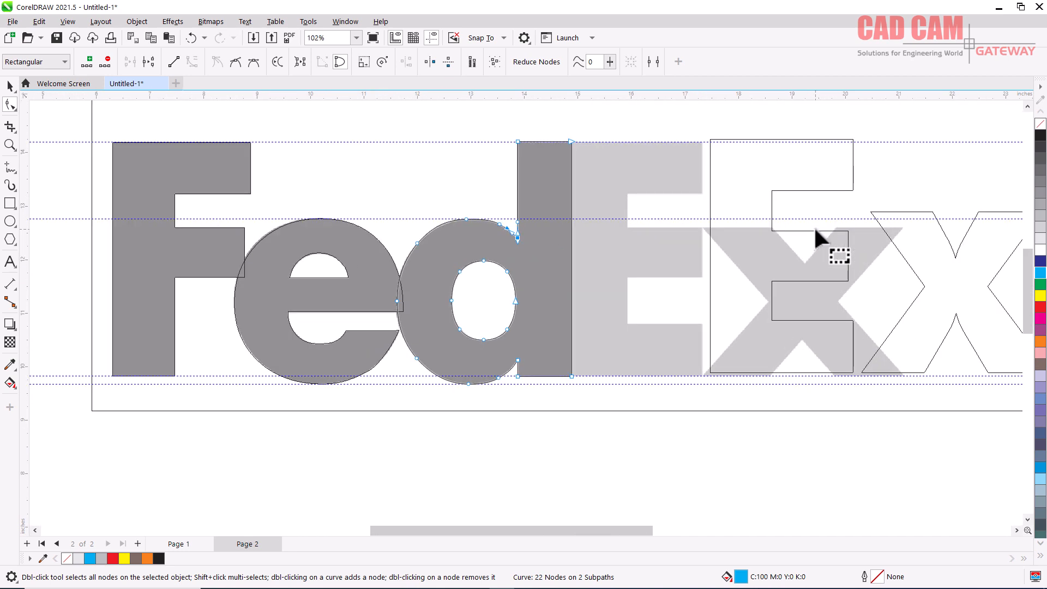
{"action": "left_click", "coordinate": [10, 87]}
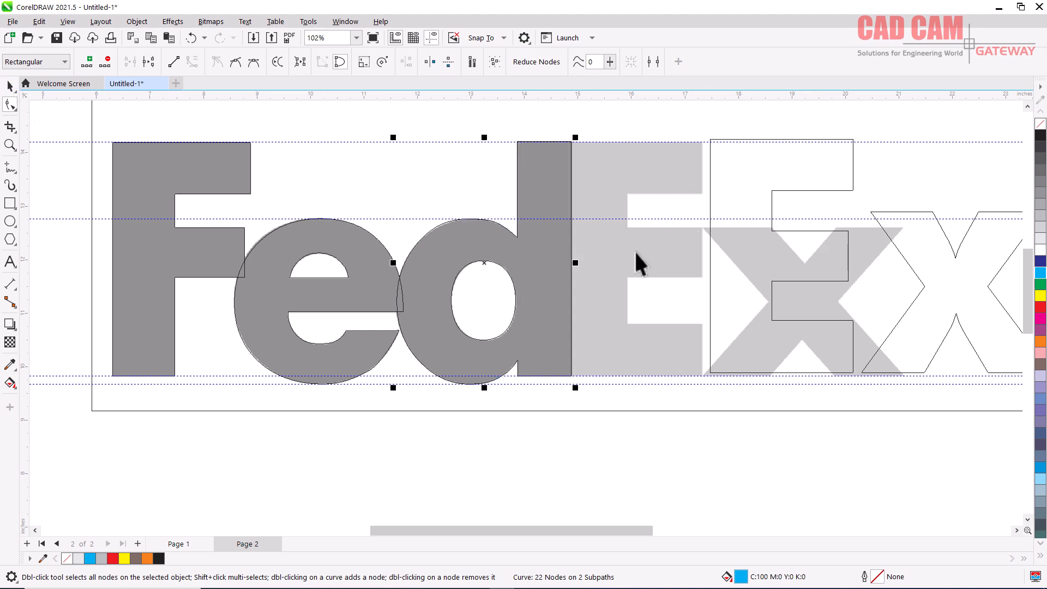
{"action": "left_click", "coordinate": [773, 228]}
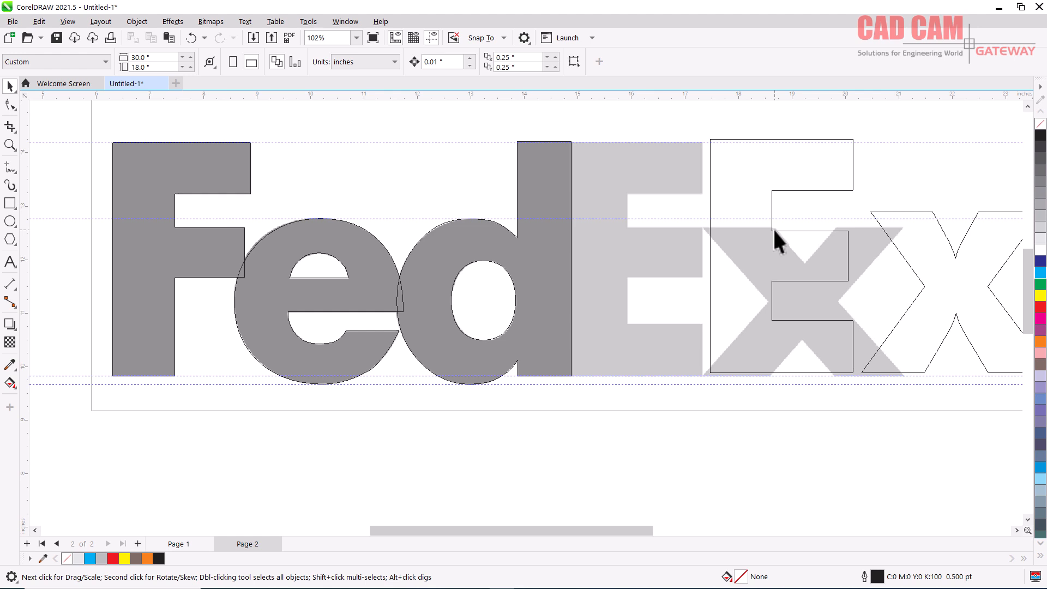
{"action": "left_click", "coordinate": [773, 230]}
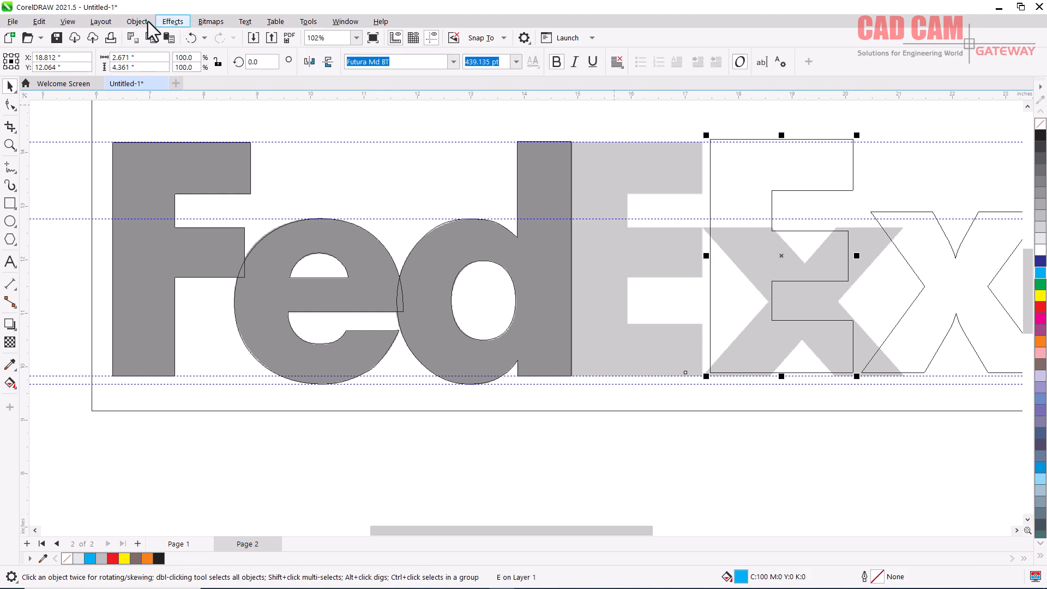
{"action": "left_click", "coordinate": [171, 22]}
{"action": "mouse_move", "coordinate": [137, 21]}
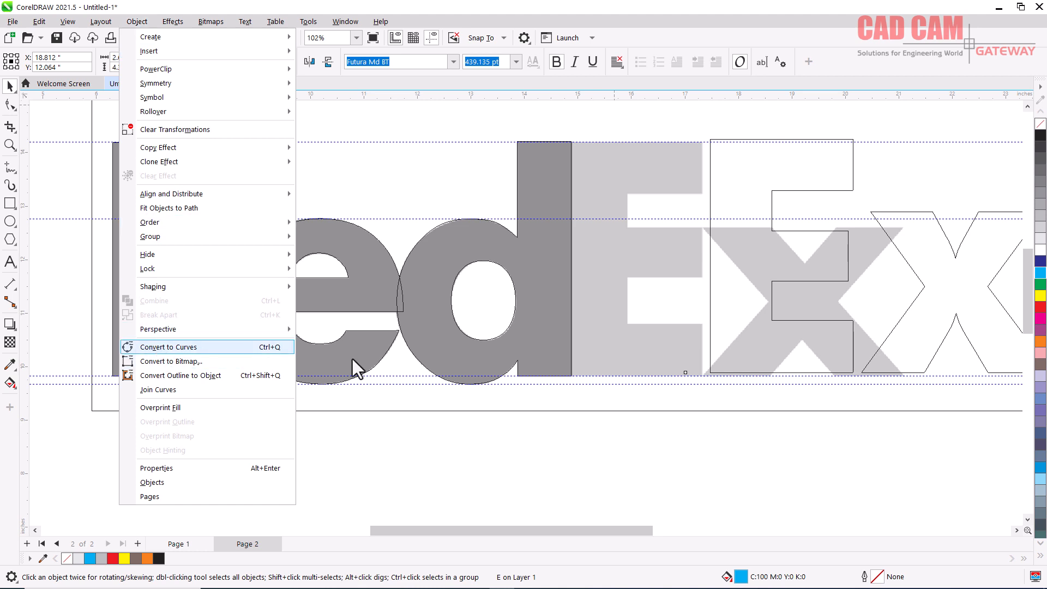
{"action": "key", "text": "ctrl+q"}
Step: Move the E onto the logo's E, placing its lower-left corner at the d stem's lower-right corner on the baseline guideline
{"action": "left_click_drag", "start_coordinate": [786, 258], "coordinate": [644, 253]}
{"action": "scroll", "coordinate": [560, 379], "scroll_direction": "up", "scroll_amount": 3}
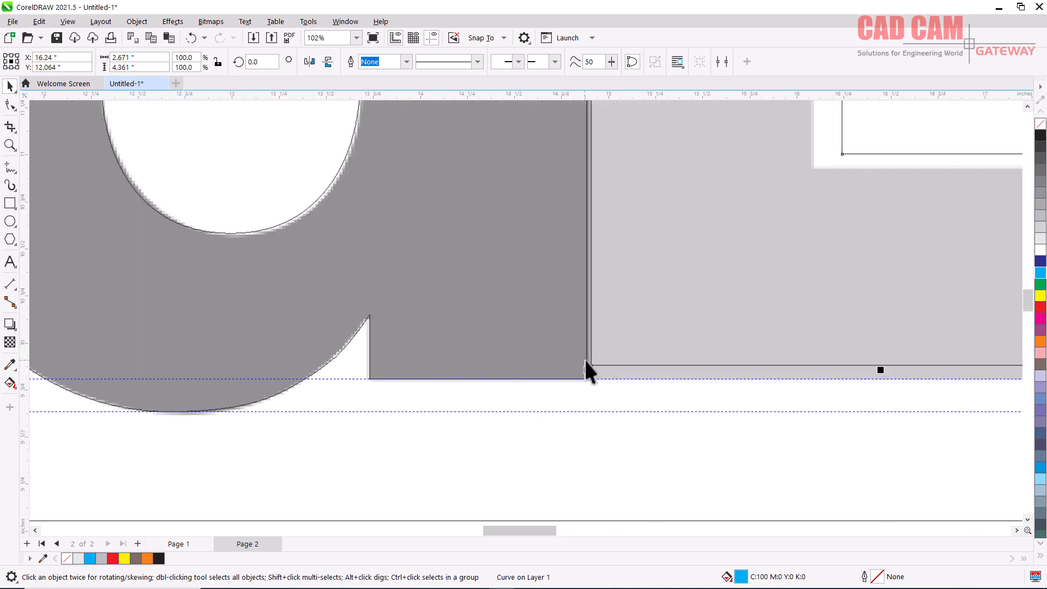
{"action": "scroll", "coordinate": [586, 360], "scroll_direction": "up", "scroll_amount": 5}
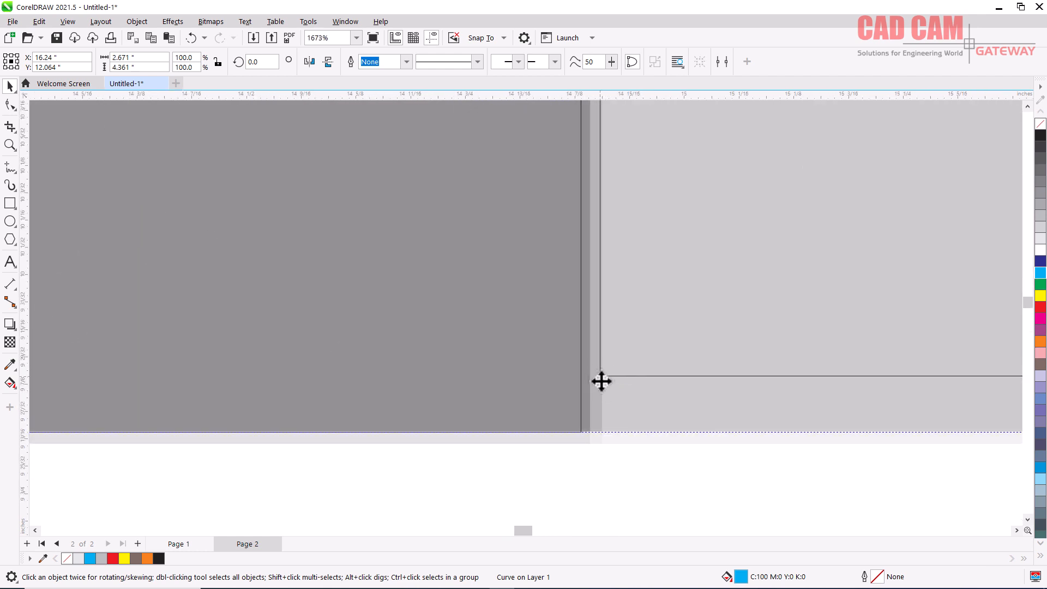
{"action": "left_click_drag", "start_coordinate": [602, 380], "coordinate": [592, 432]}
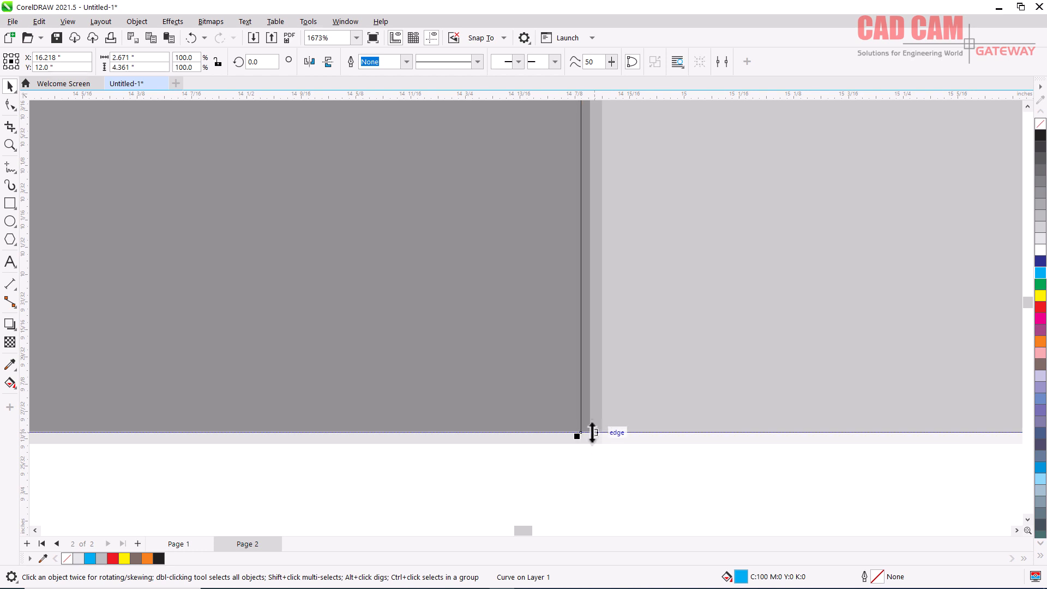
{"action": "scroll", "coordinate": [548, 429], "scroll_direction": "down", "scroll_amount": 5}
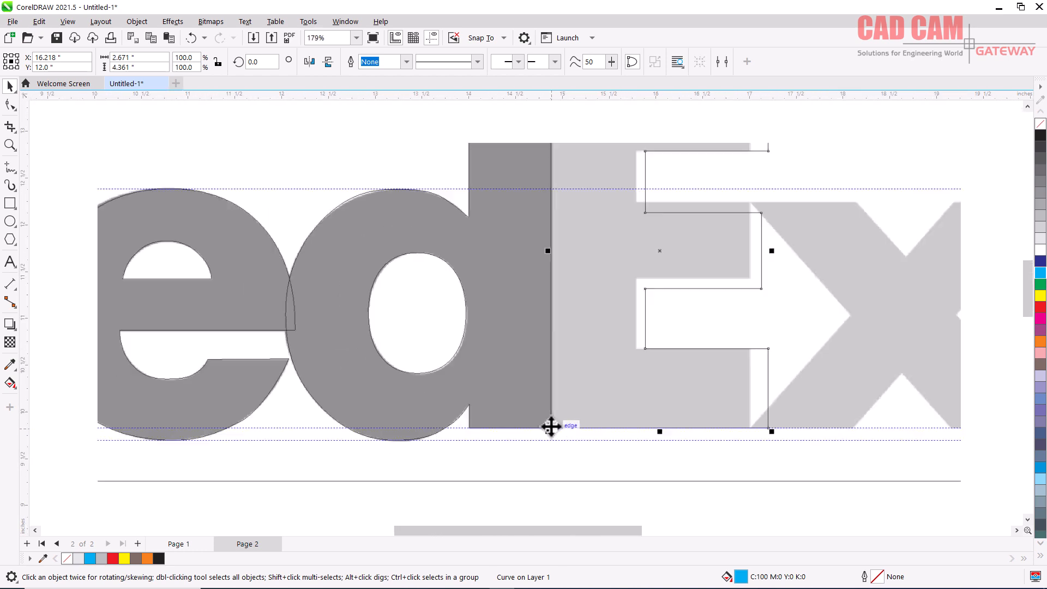
Step: Select the nodes at the right ends of the E's arms and move them left to the logo's right edge
{"action": "scroll", "coordinate": [575, 367], "scroll_direction": "down", "scroll_amount": 3}
{"action": "scroll", "coordinate": [605, 299], "scroll_direction": "up", "scroll_amount": 2}
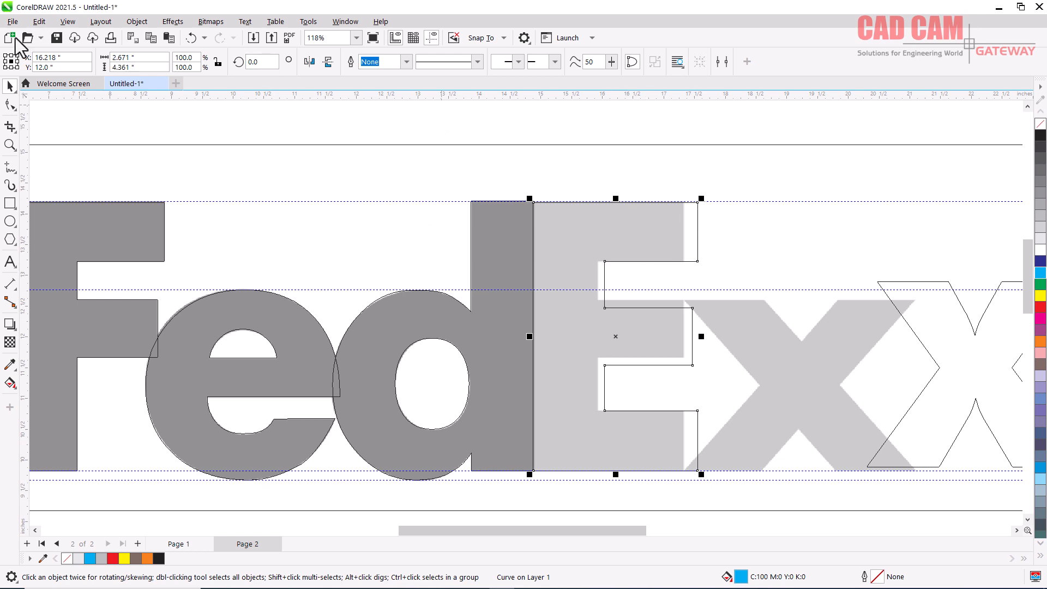
{"action": "left_click", "coordinate": [10, 107]}
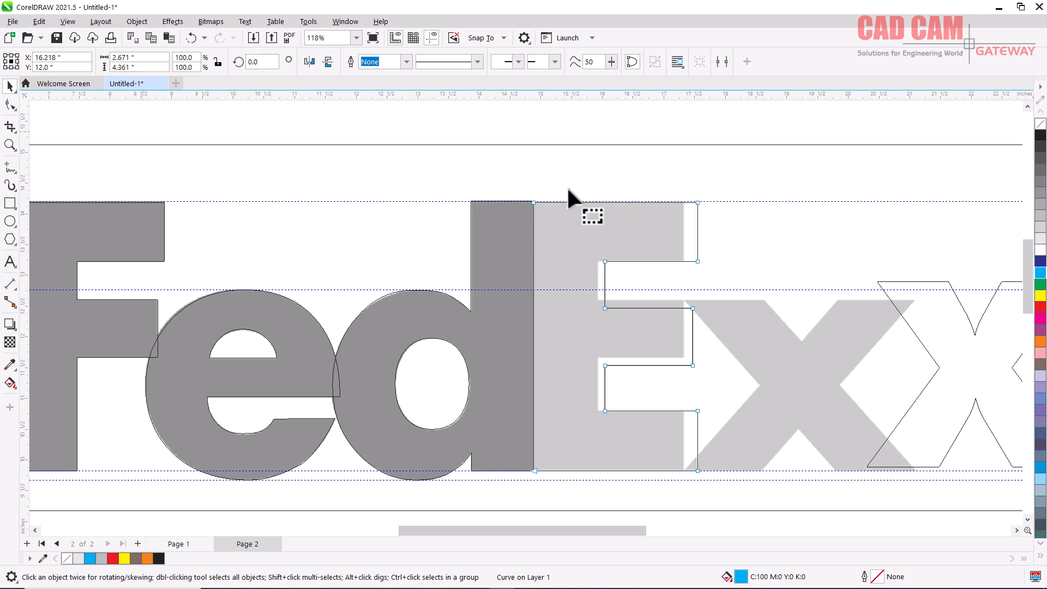
{"action": "left_click", "coordinate": [682, 473]}
{"action": "scroll", "coordinate": [683, 472], "scroll_direction": "up", "scroll_amount": 2}
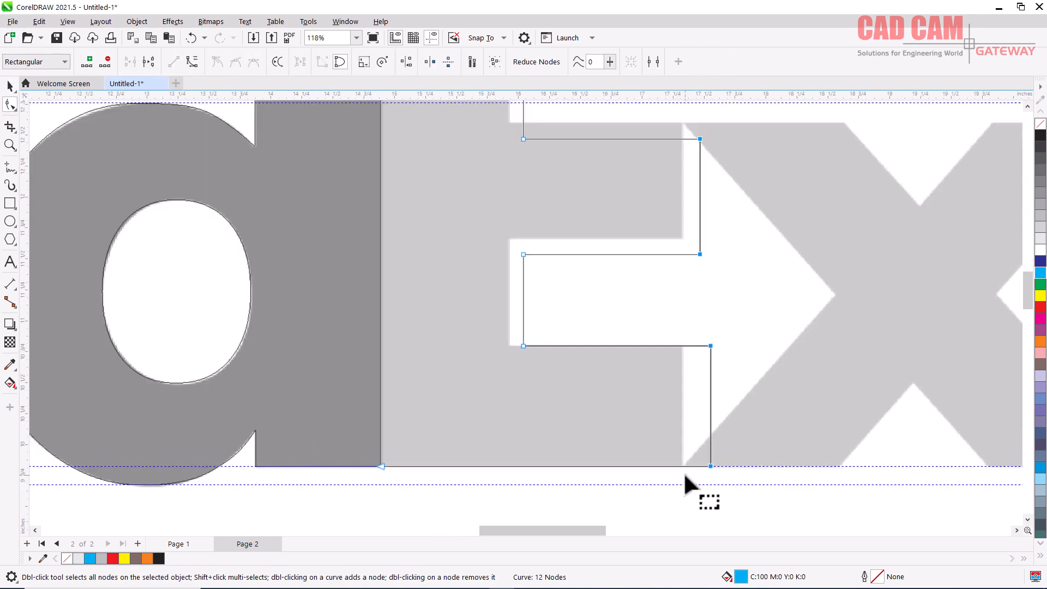
{"action": "left_click_drag", "start_coordinate": [729, 460], "coordinate": [676, 460]}
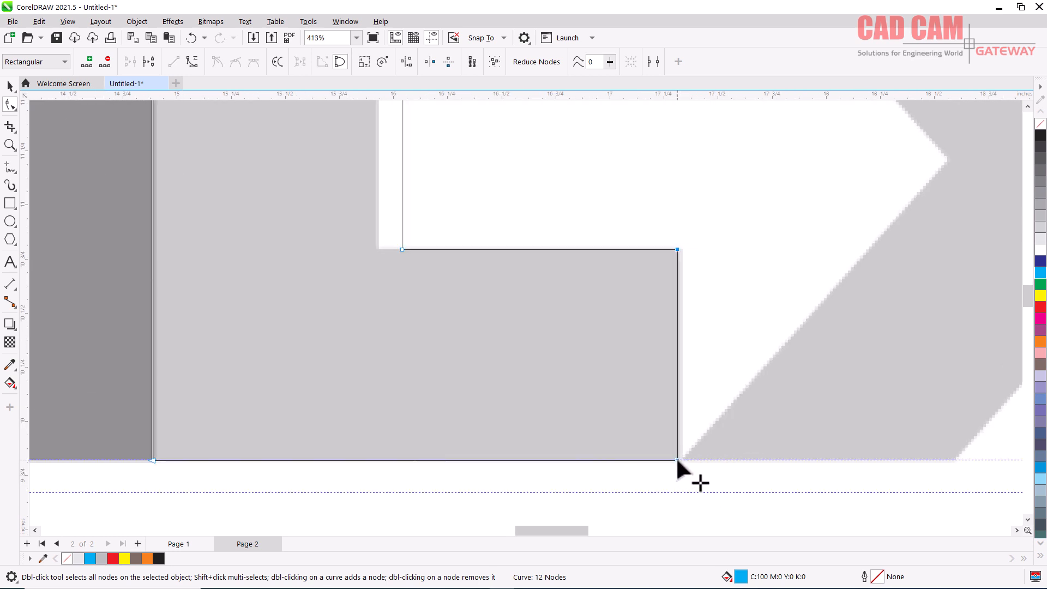
{"action": "scroll", "coordinate": [677, 460], "scroll_direction": "down", "scroll_amount": 4}
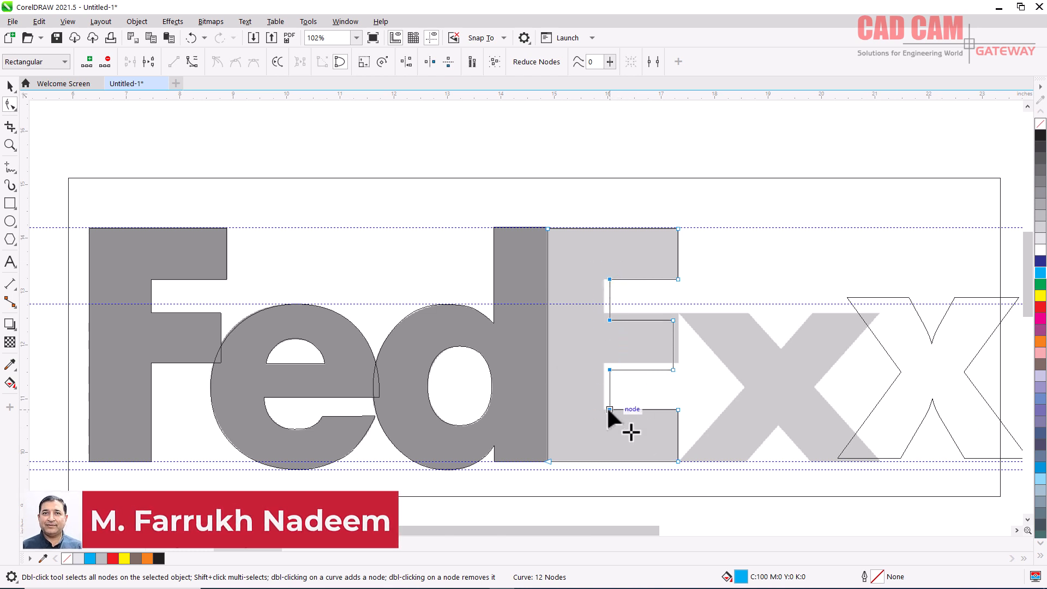
Step: Move the selected inner nodes of the E's notches left onto the logo's stem edge
{"action": "scroll", "coordinate": [606, 410], "scroll_direction": "up", "scroll_amount": 4}
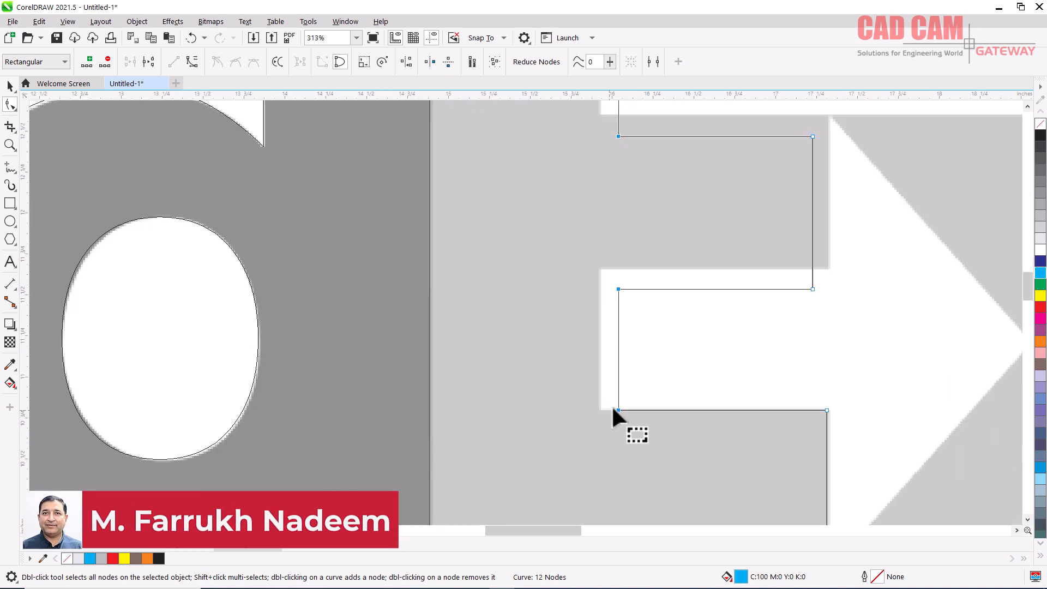
{"action": "left_click_drag", "start_coordinate": [616, 411], "coordinate": [601, 408]}
{"action": "scroll", "coordinate": [600, 408], "scroll_direction": "down", "scroll_amount": 2}
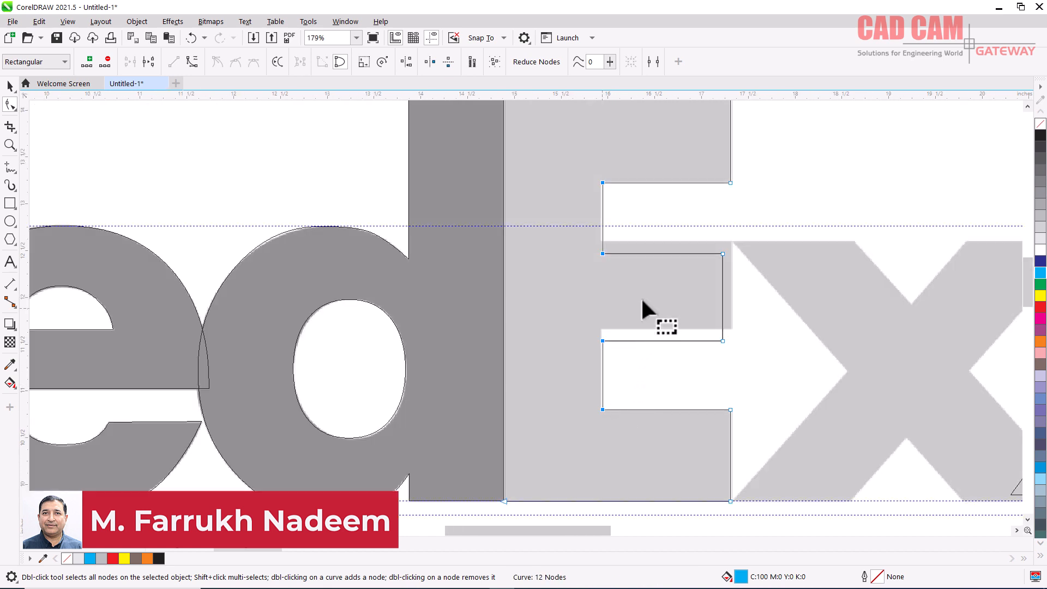
Step: Select the nodes of the E's middle arm and move them up and right onto the logo's middle arm
{"action": "left_click_drag", "start_coordinate": [702, 236], "coordinate": [750, 357]}
{"action": "left_click_drag", "start_coordinate": [771, 228], "coordinate": [580, 342]}
{"action": "scroll", "coordinate": [561, 362], "scroll_direction": "down", "scroll_amount": 5}
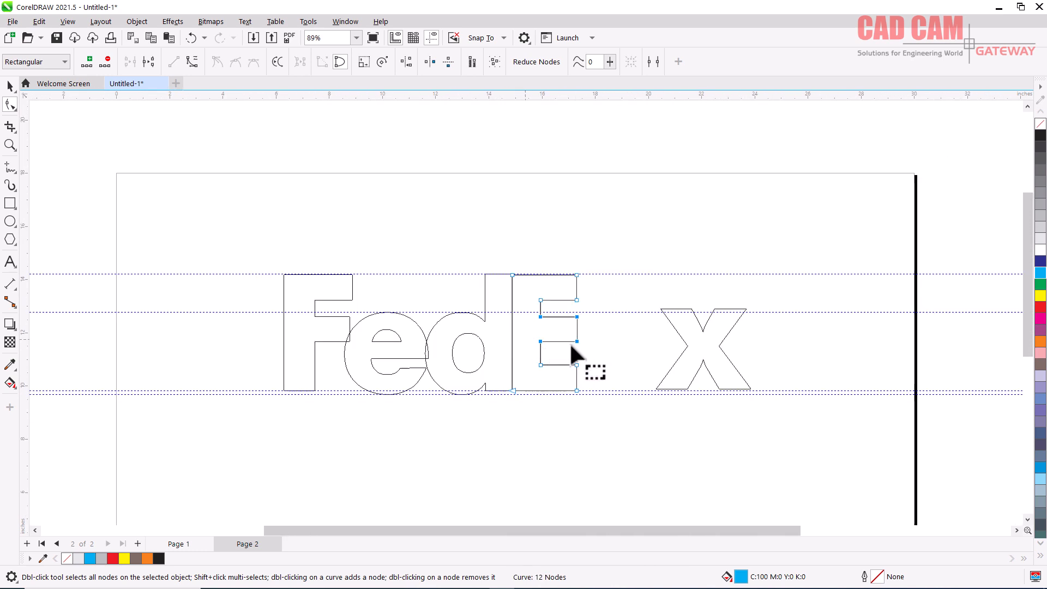
{"action": "scroll", "coordinate": [696, 374], "scroll_direction": "up", "scroll_amount": 3}
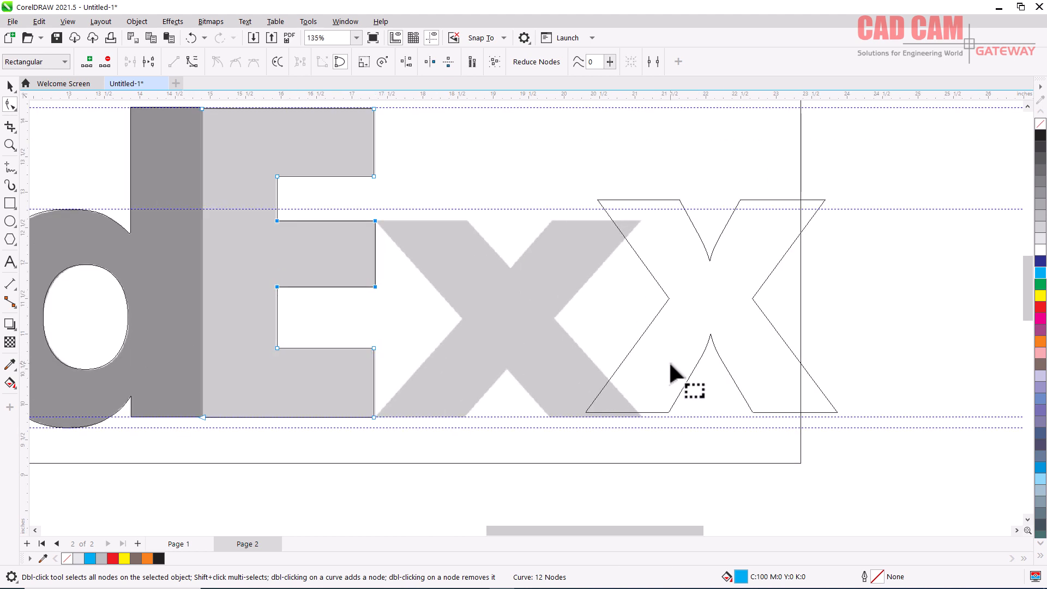
Step: Select the x text outline beside the logo's x and delete it
{"action": "scroll", "coordinate": [702, 276], "scroll_direction": "up", "scroll_amount": 2}
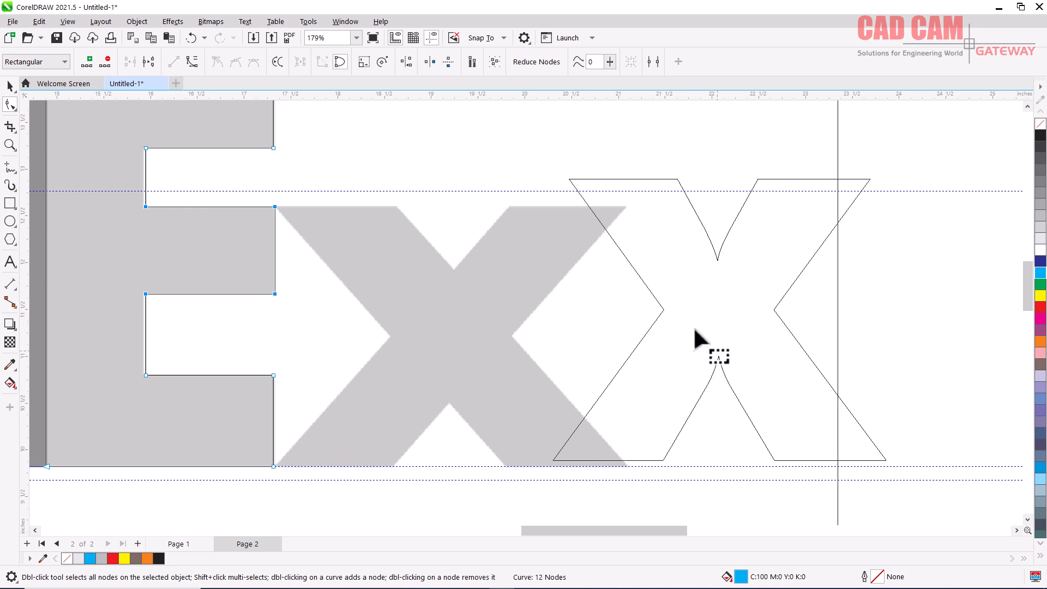
{"action": "left_click", "coordinate": [9, 87]}
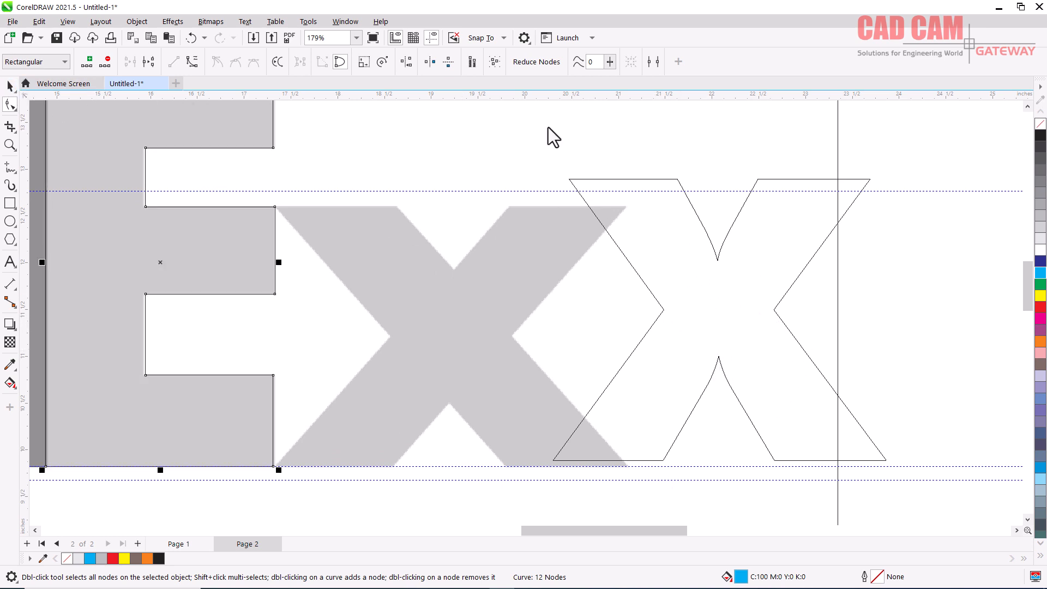
{"action": "key", "text": "space"}
{"action": "left_click", "coordinate": [697, 219]}
{"action": "key", "text": "Delete"}
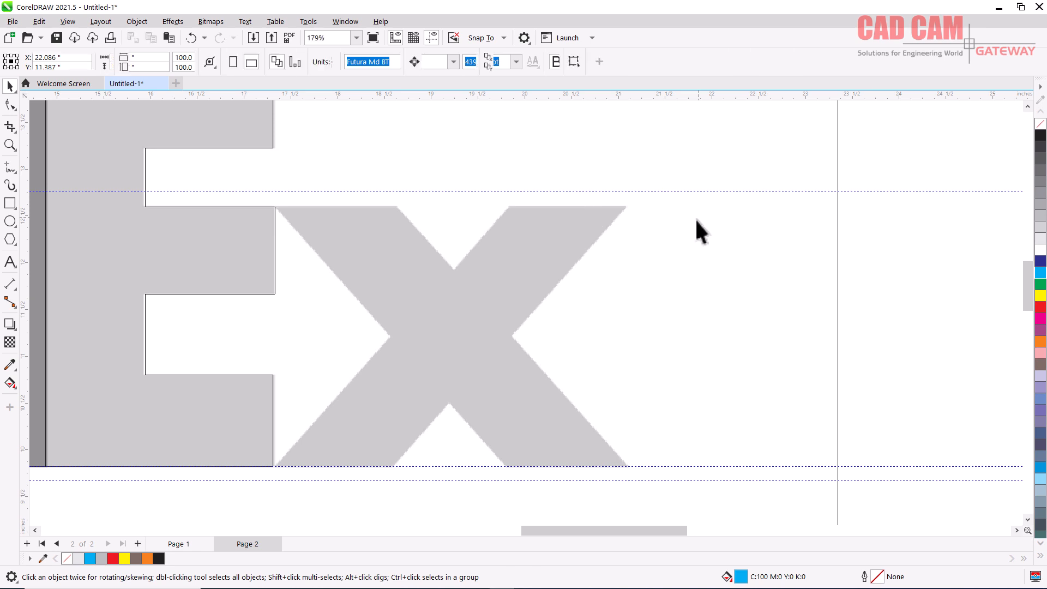
Step: Switch the drawing display from Wireframe to Enhanced view
{"action": "scroll", "coordinate": [667, 261], "scroll_direction": "down", "scroll_amount": 4}
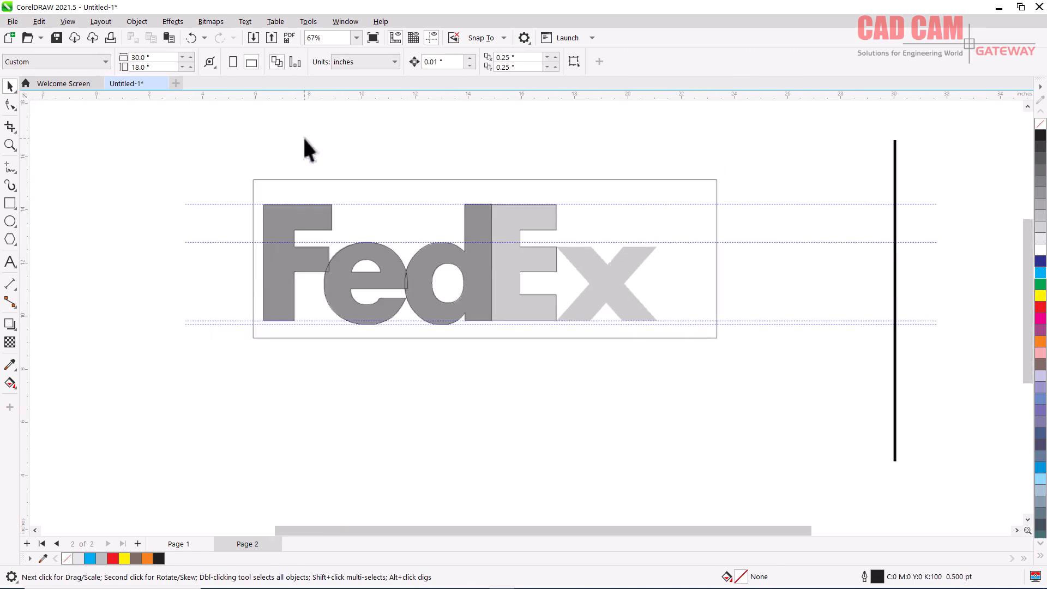
{"action": "scroll", "coordinate": [440, 224], "scroll_direction": "up", "scroll_amount": 2}
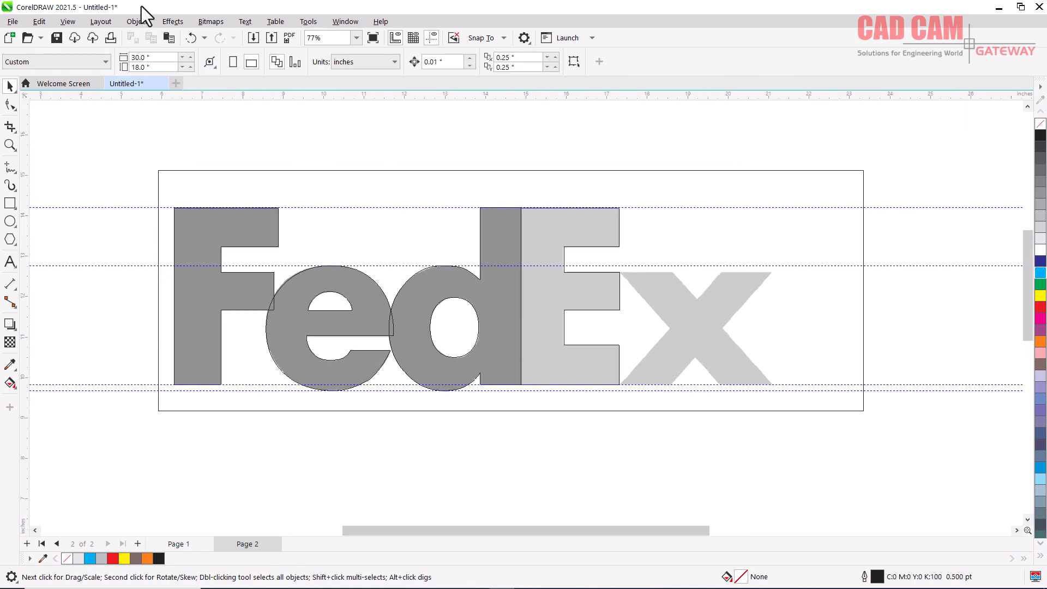
{"action": "left_click", "coordinate": [69, 23]}
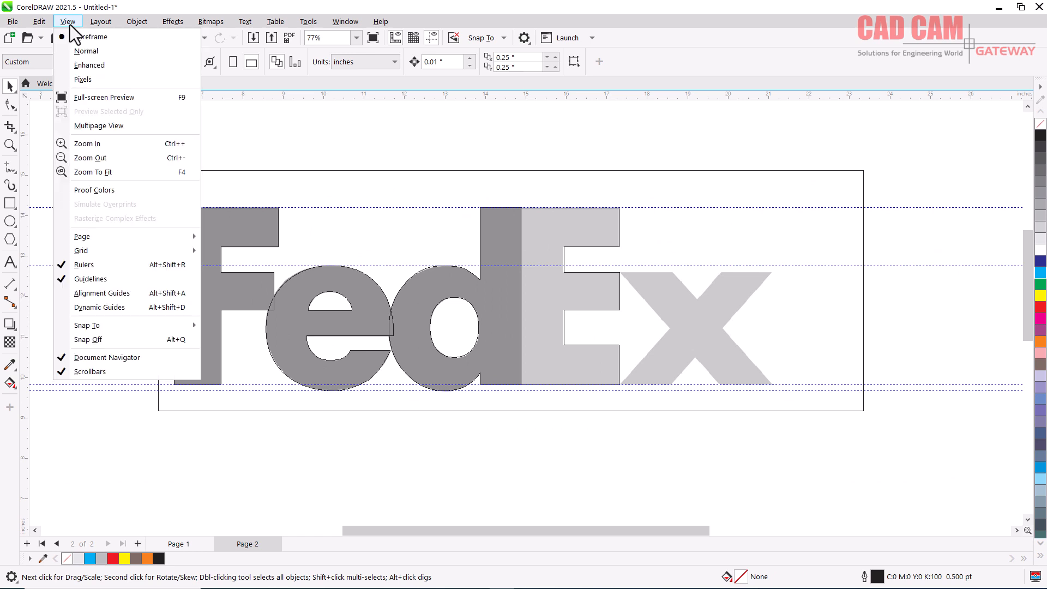
{"action": "left_click", "coordinate": [77, 64]}
Step: Select the F, e, d and E curves, remove their fill and give them an orange outline
{"action": "left_click_drag", "start_coordinate": [131, 150], "coordinate": [455, 327]}
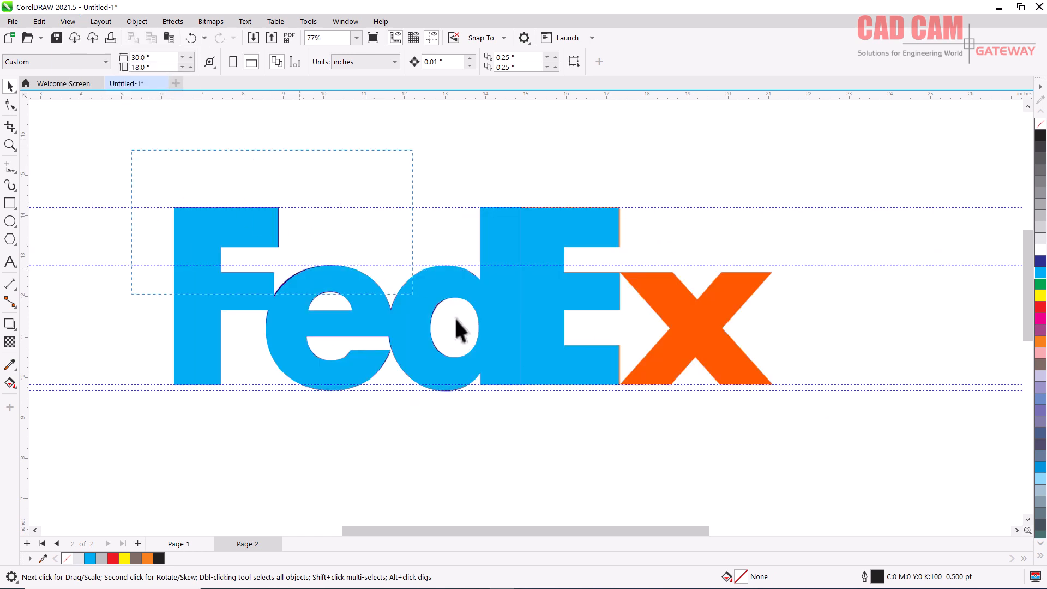
{"action": "left_click_drag", "start_coordinate": [617, 427], "coordinate": [631, 431]}
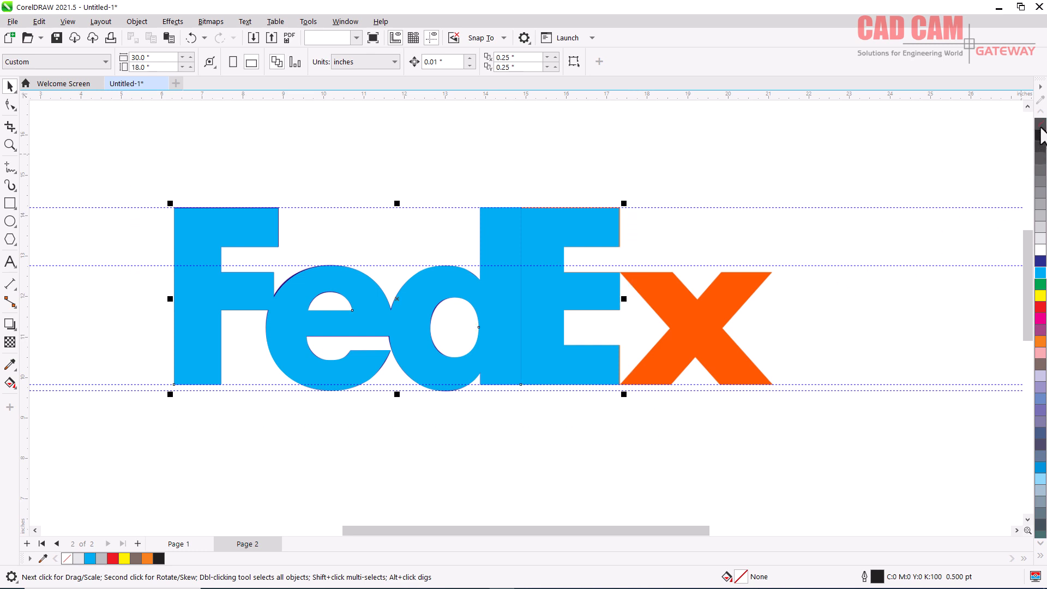
{"action": "left_click", "coordinate": [1042, 135]}
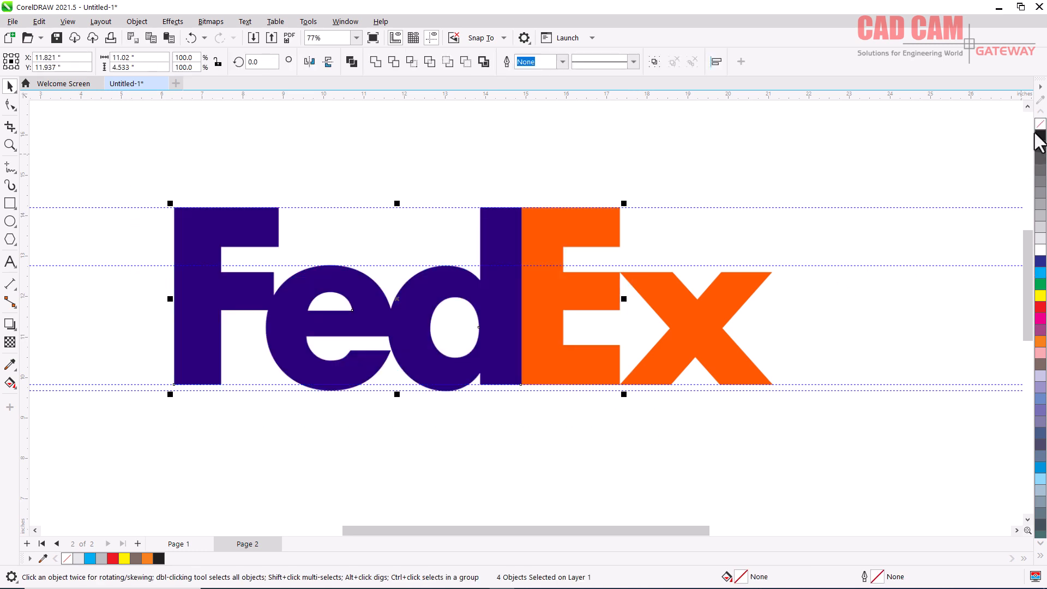
{"action": "right_click", "coordinate": [1042, 273]}
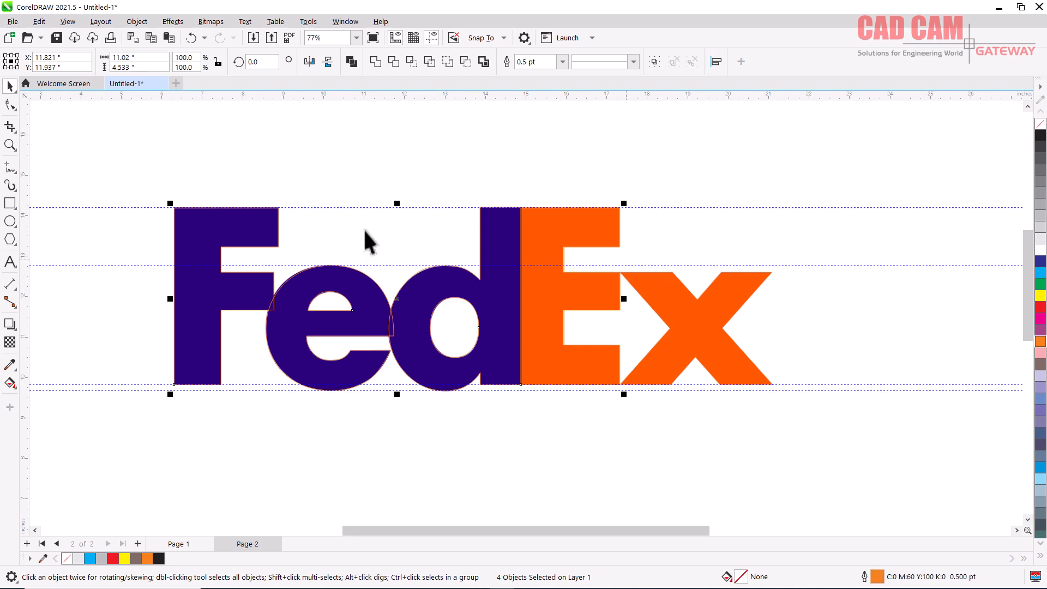
Step: Set the outline width of the four selected letter curves to 16 pt
{"action": "left_click", "coordinate": [563, 62]}
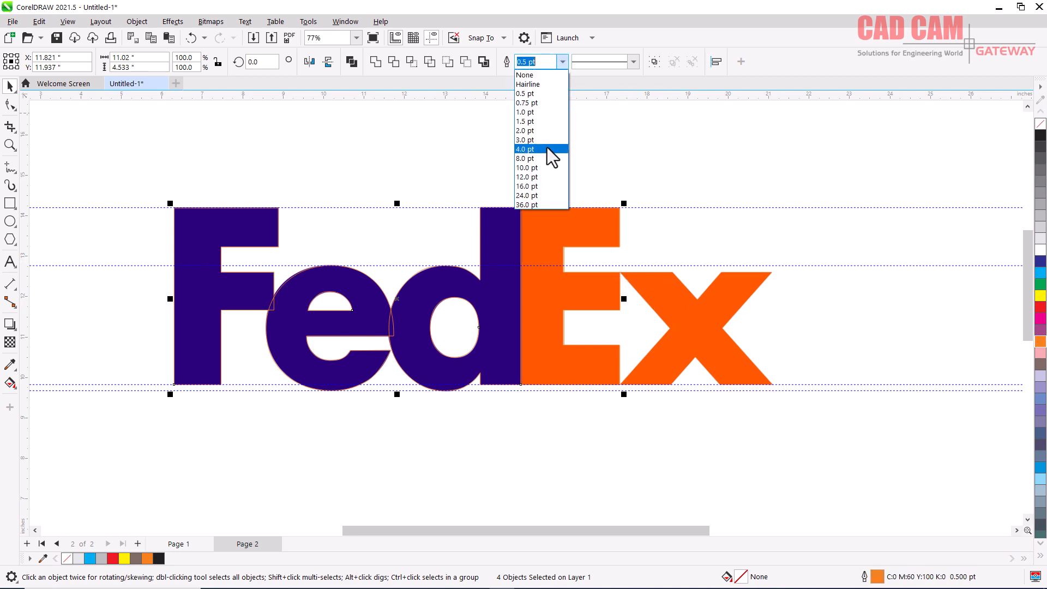
{"action": "key", "text": "Escape"}
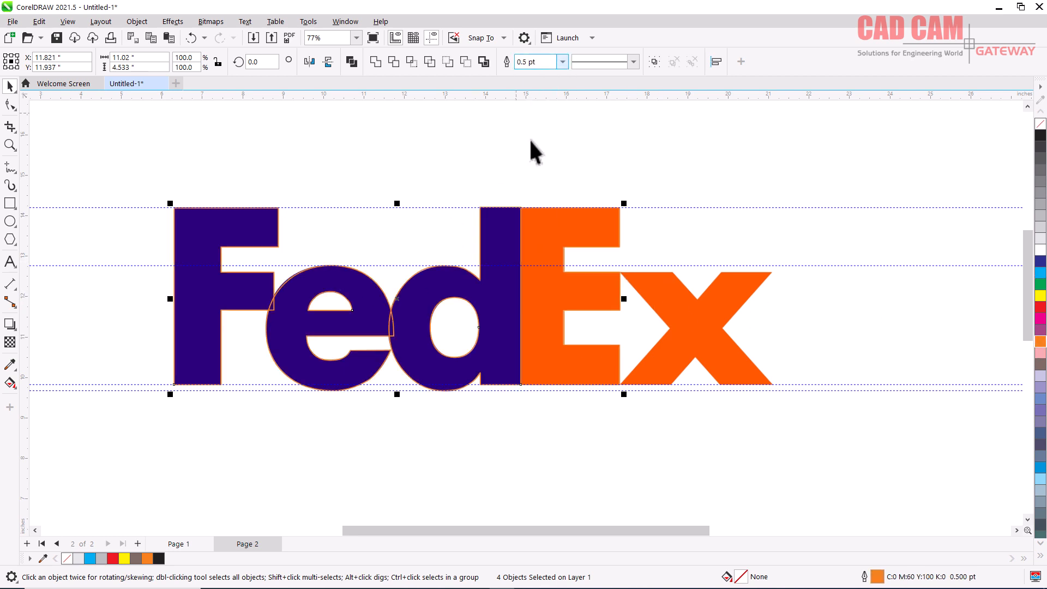
{"action": "left_click", "coordinate": [563, 62]}
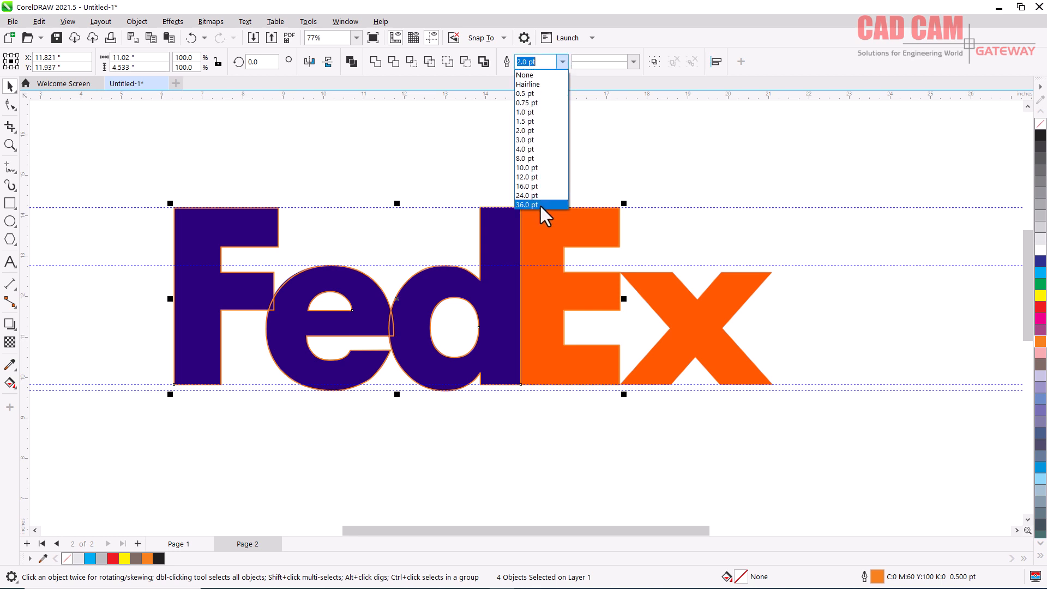
{"action": "left_click", "coordinate": [536, 186]}
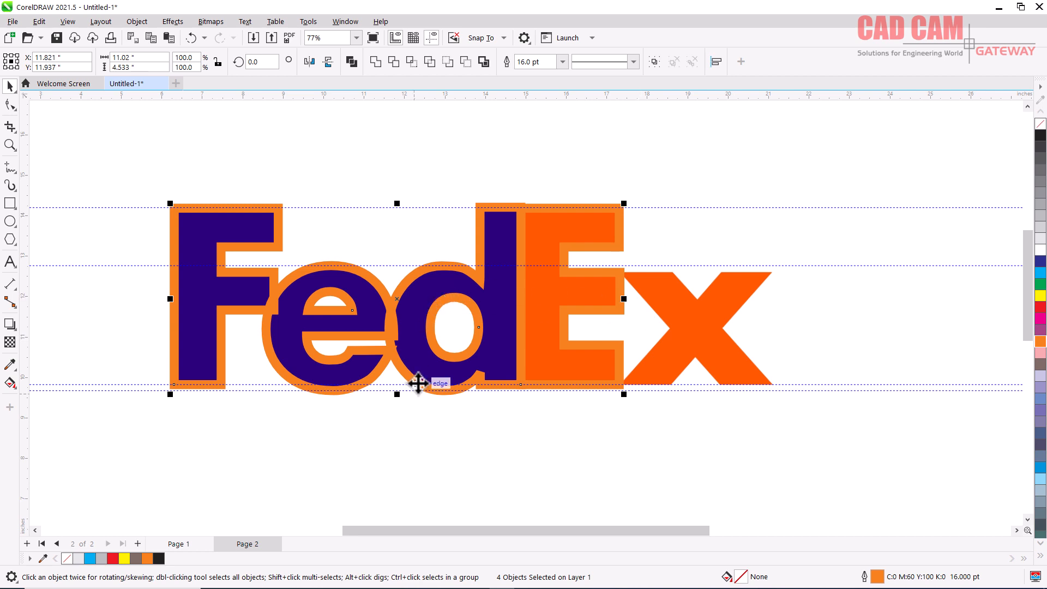
Step: Deselect the letters and return the drawing display to Wireframe view
{"action": "left_click", "coordinate": [162, 210]}
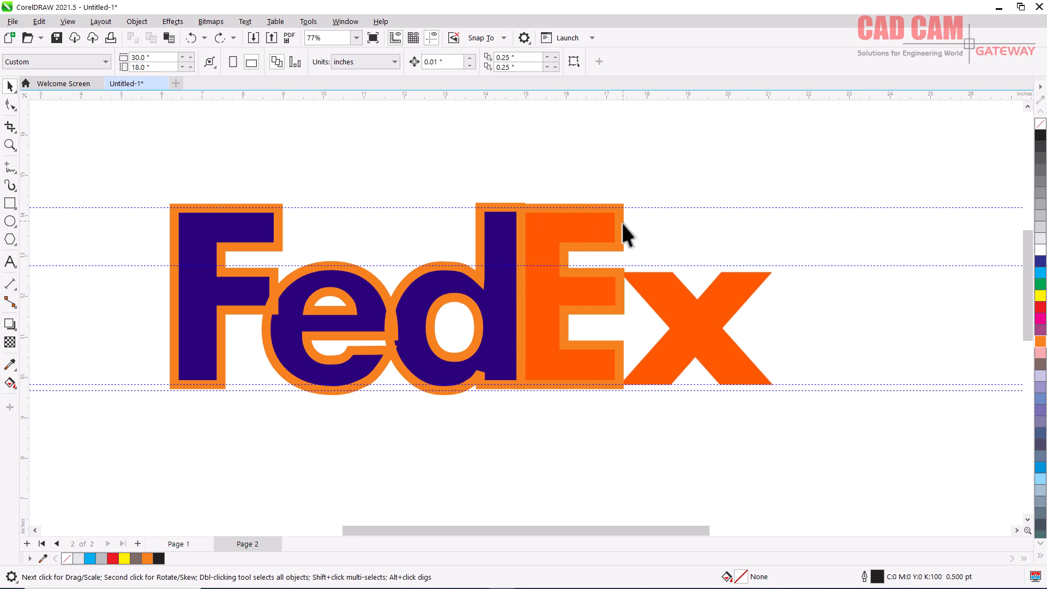
{"action": "left_click", "coordinate": [67, 21]}
{"action": "left_click", "coordinate": [124, 36]}
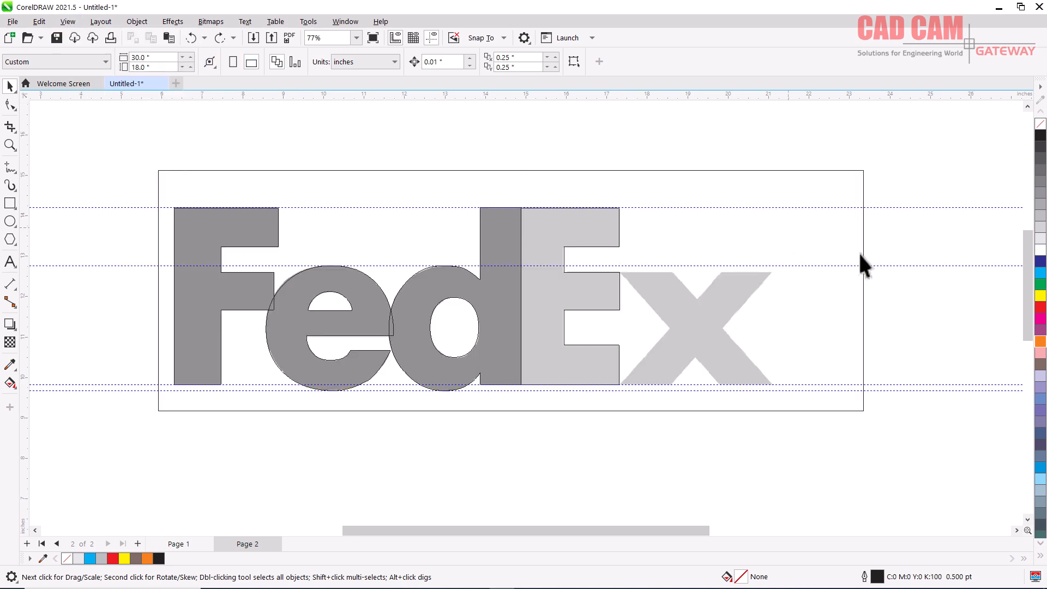
Step: Draw a rectangle about 1.25 by 2.79 inches from the x's upper-right corner down to the baseline guideline
{"action": "scroll", "coordinate": [756, 312], "scroll_direction": "up", "scroll_amount": 5}
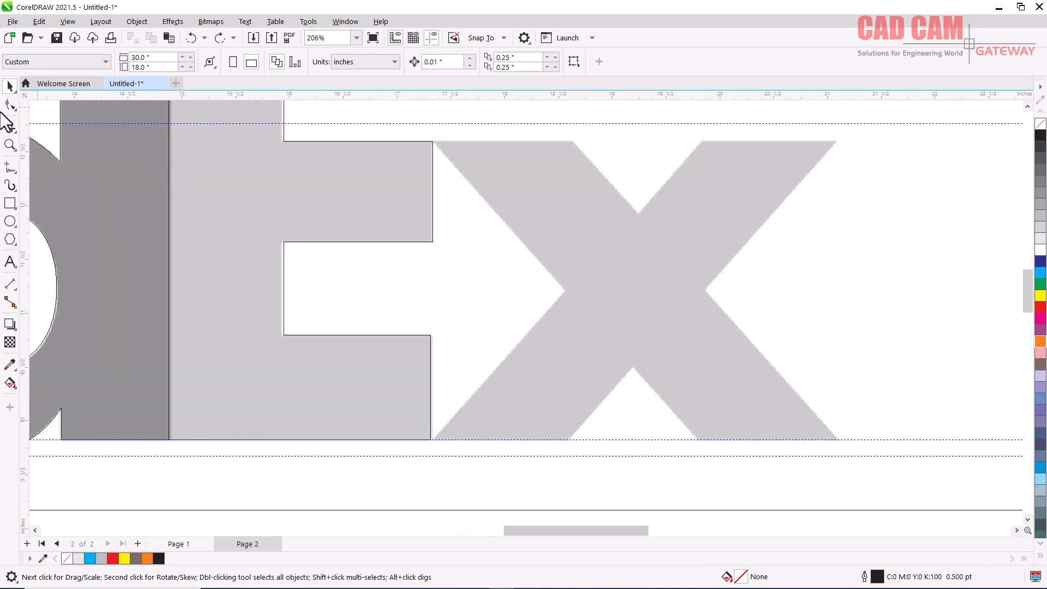
{"action": "left_click", "coordinate": [10, 202]}
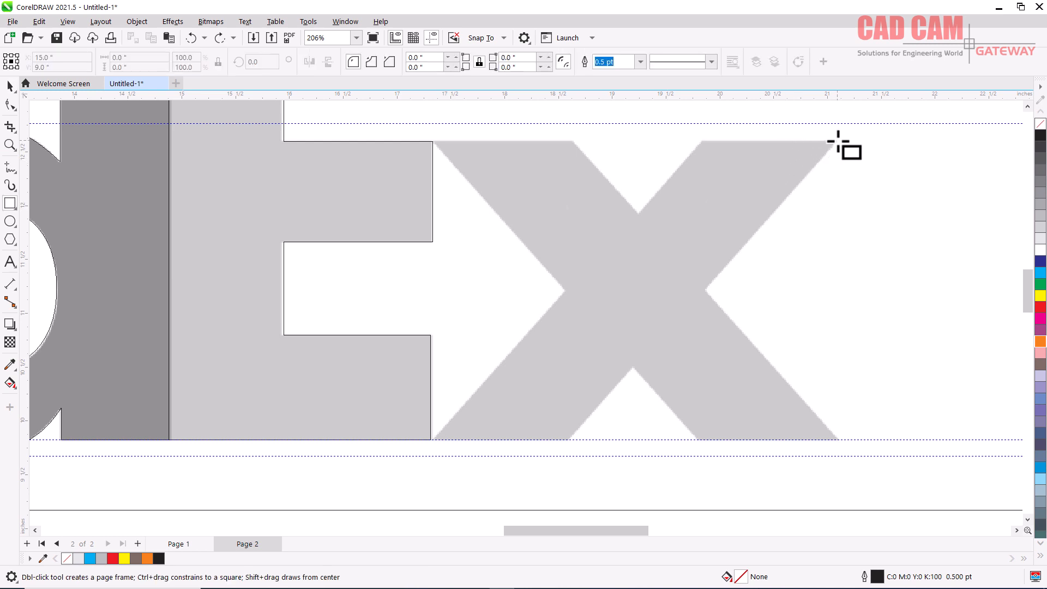
{"action": "left_click_drag", "start_coordinate": [839, 141], "coordinate": [703, 440]}
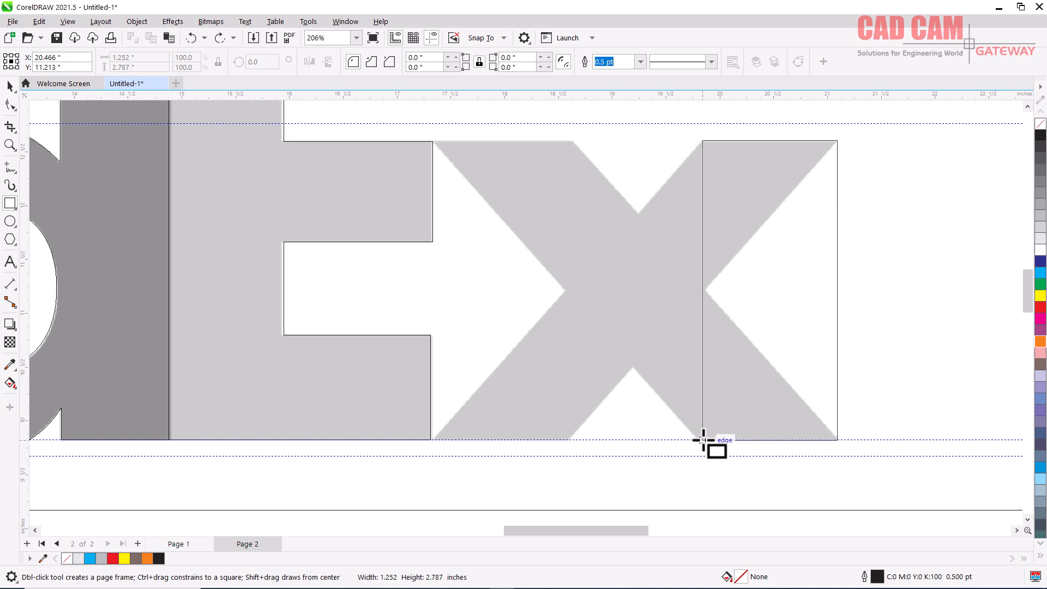
{"action": "left_click_drag", "start_coordinate": [704, 440], "coordinate": [704, 440]}
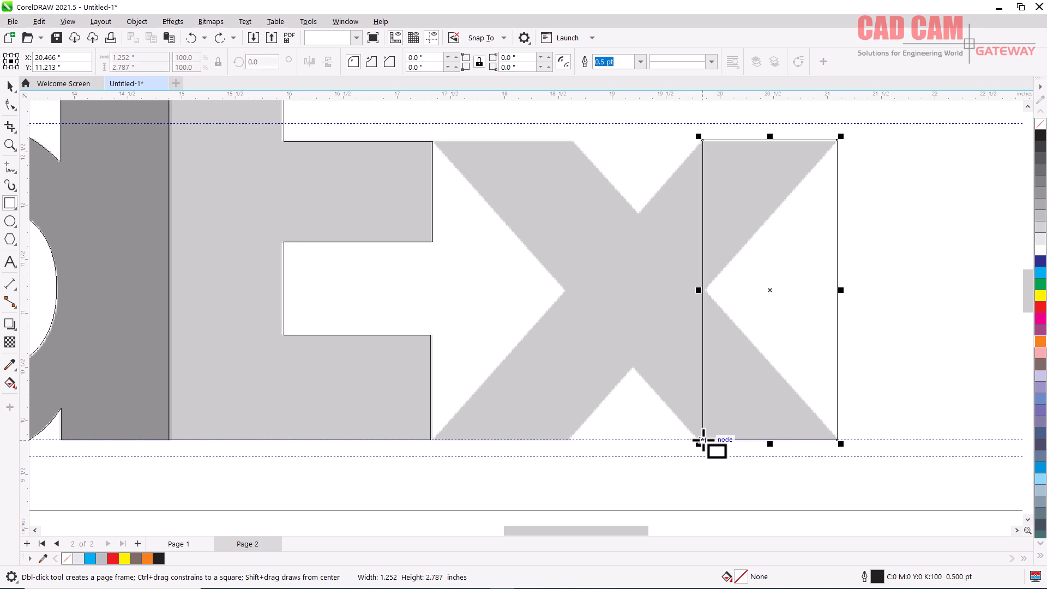
Step: Skew the rectangle's lower edge horizontally to the left until it covers the x's rising diagonal stroke
{"action": "left_click", "coordinate": [10, 86]}
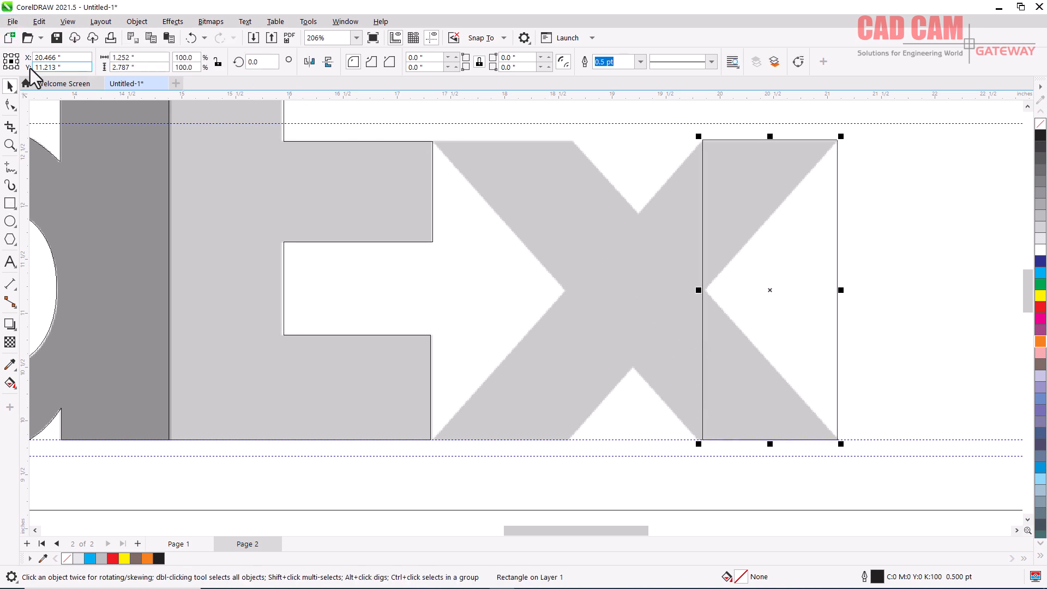
{"action": "left_click", "coordinate": [772, 289]}
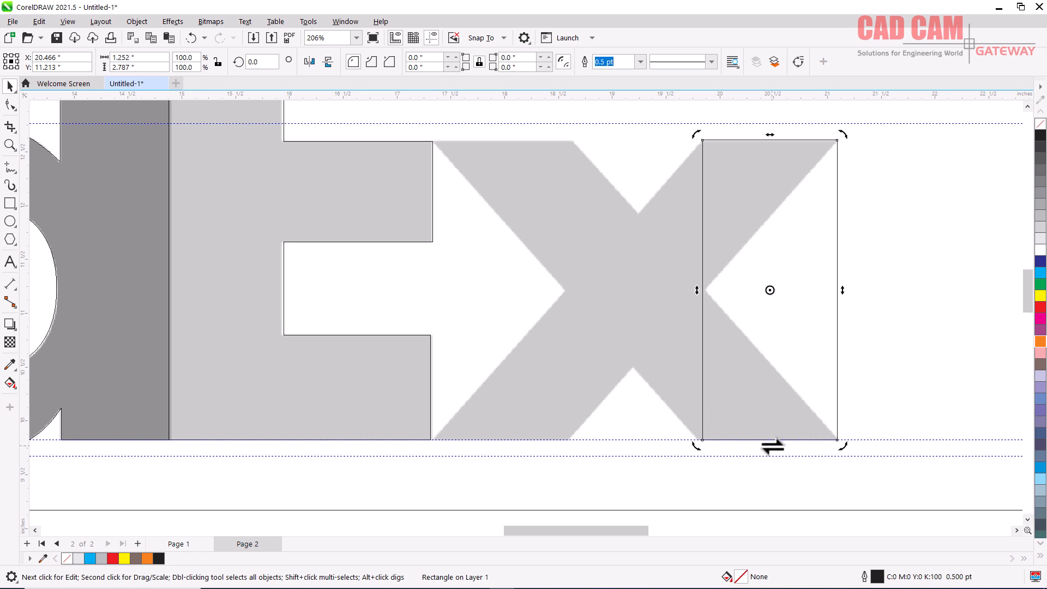
{"action": "left_click_drag", "start_coordinate": [771, 446], "coordinate": [600, 417]}
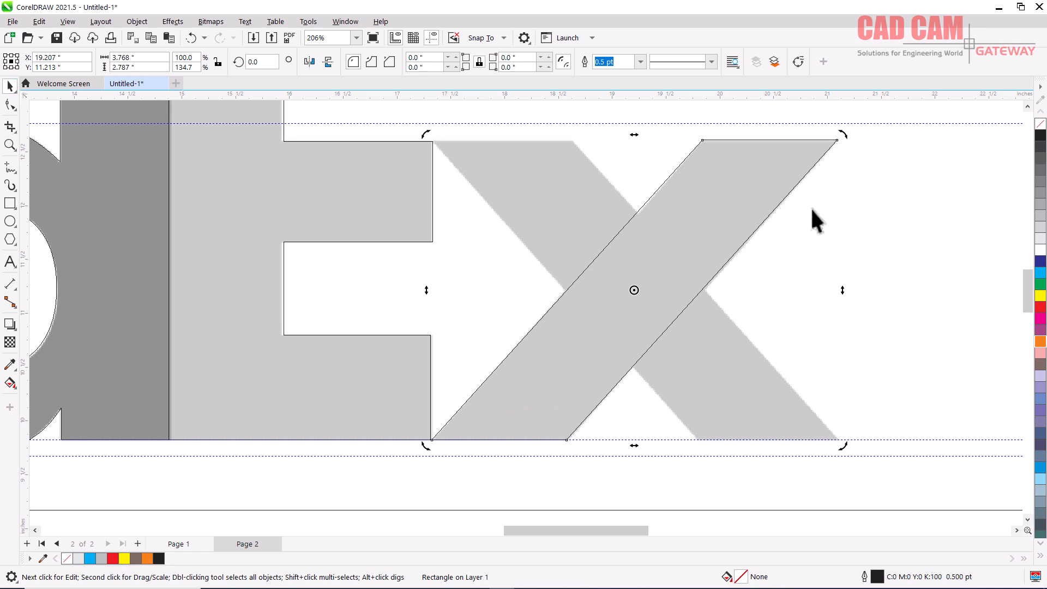
Step: With nothing selected, set the horizontal and vertical duplicate distance to 0 inches
{"action": "left_click", "coordinate": [862, 204]}
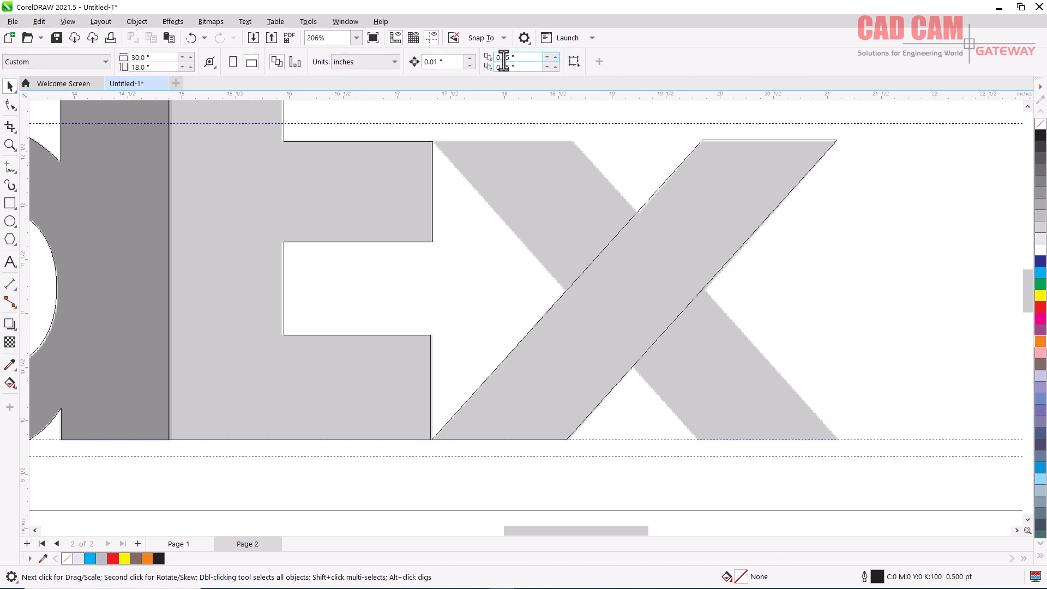
{"action": "double_click", "coordinate": [500, 59]}
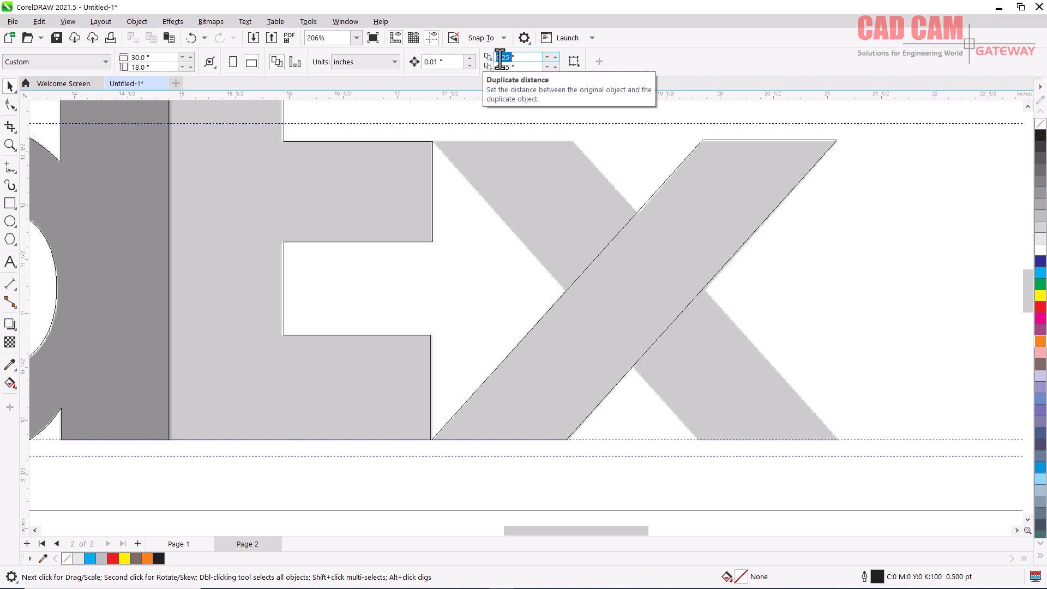
{"action": "double_click", "coordinate": [500, 67]}
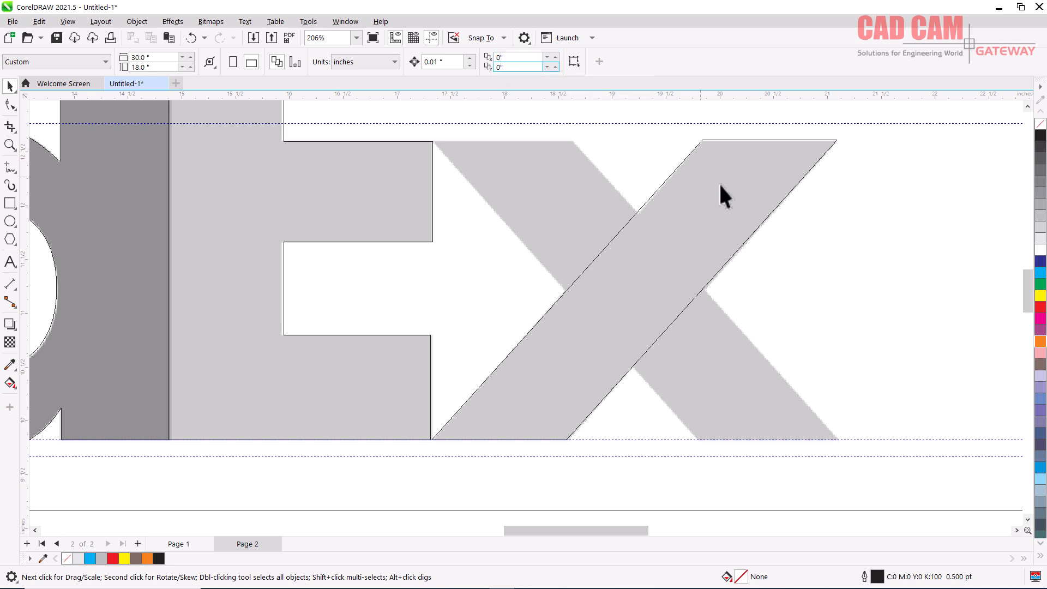
Step: Duplicate the slanted bar in place and mirror the copy horizontally to form the x's other stroke
{"action": "left_click", "coordinate": [770, 213]}
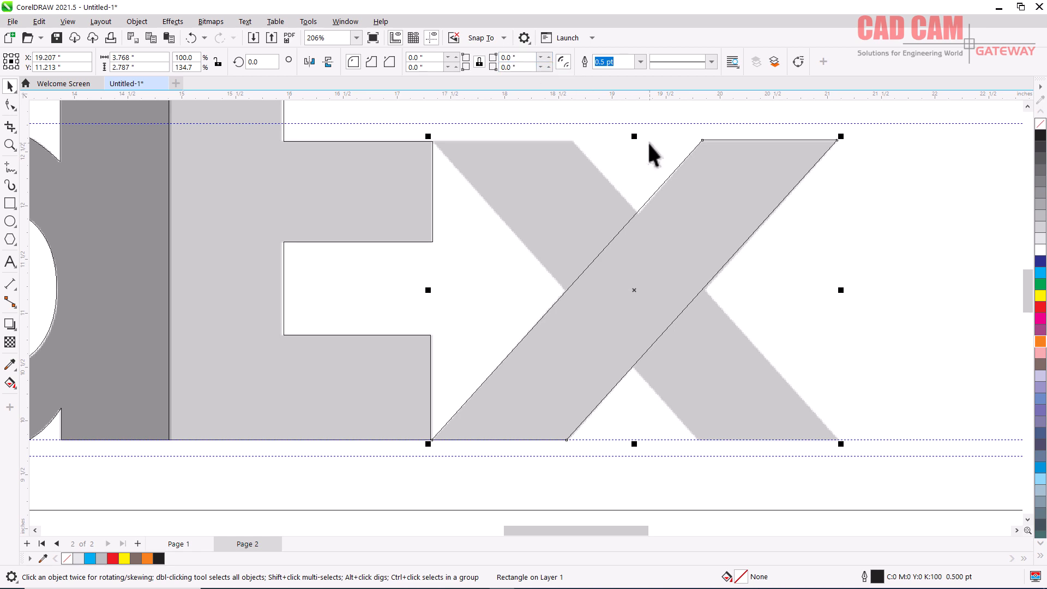
{"action": "left_click", "coordinate": [310, 62]}
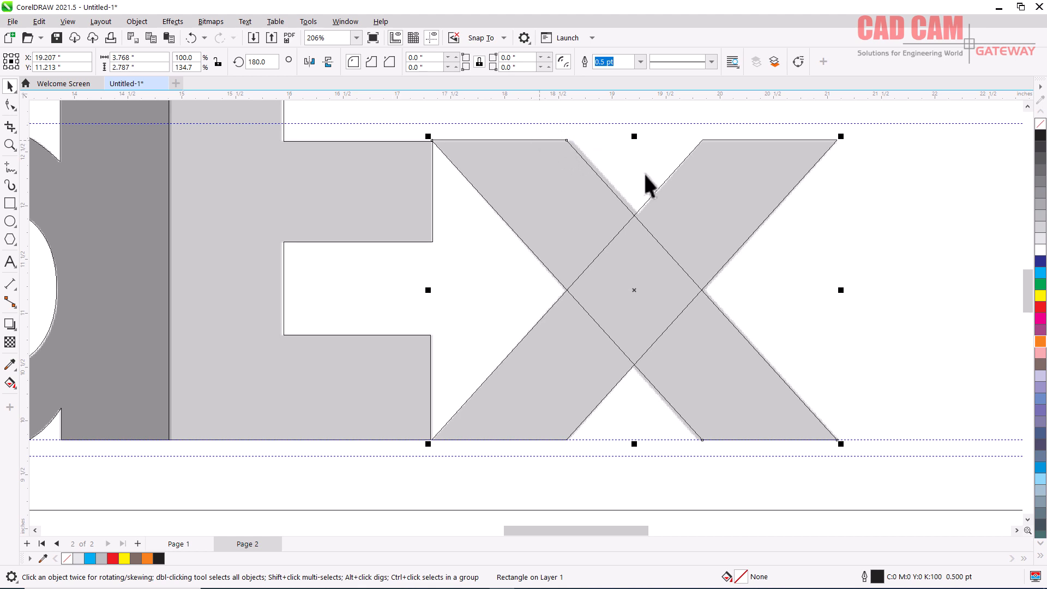
Step: Select all the letter outlines with both x bars and move them straight down below the reference frame, centred at about Y 6.74 inches
{"action": "scroll", "coordinate": [681, 222], "scroll_direction": "down", "scroll_amount": 2}
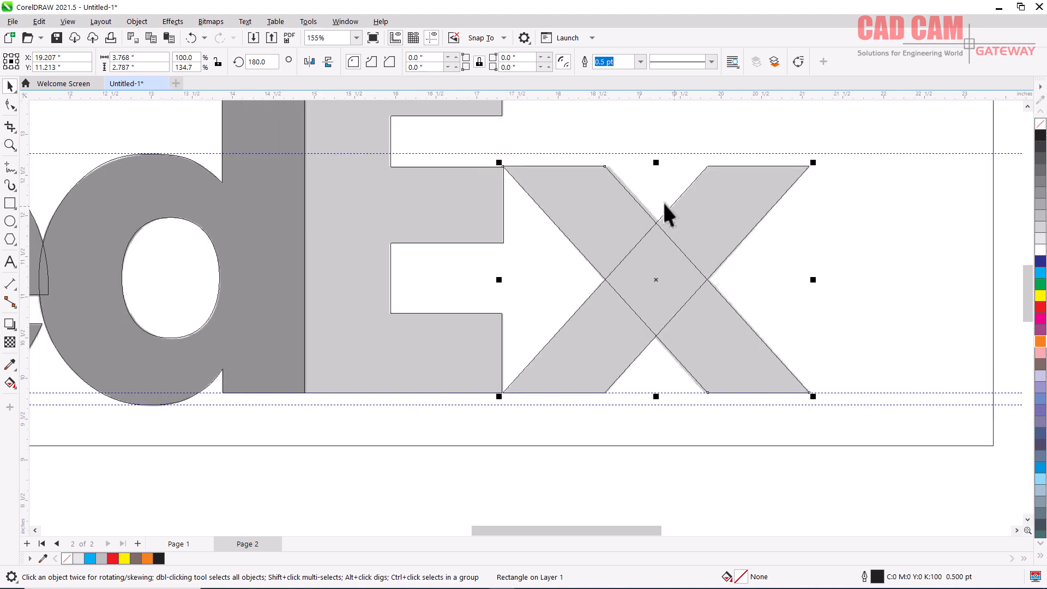
{"action": "scroll", "coordinate": [705, 267], "scroll_direction": "down", "scroll_amount": 3}
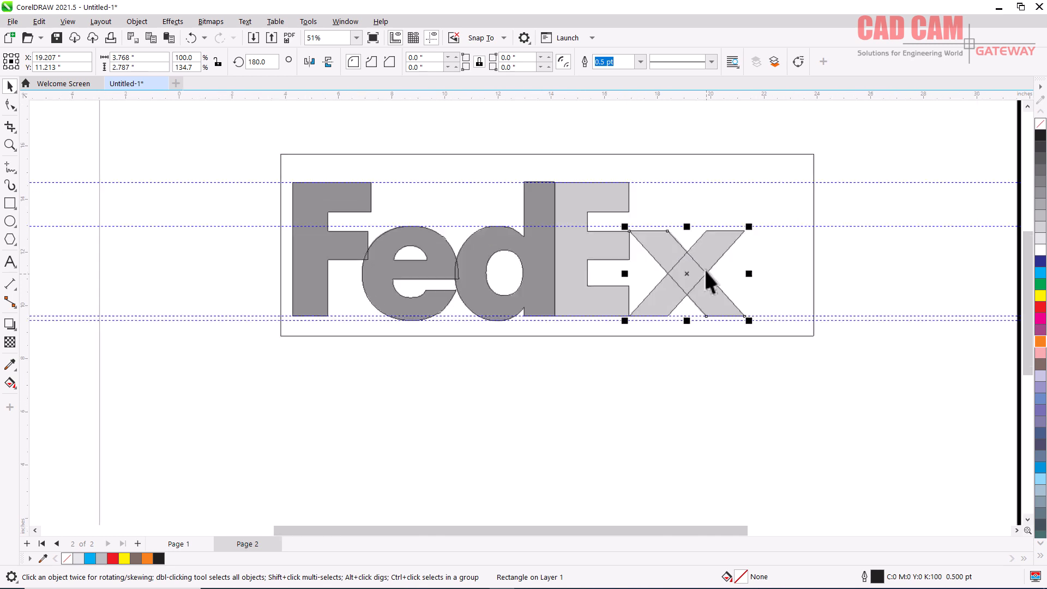
{"action": "left_click_drag", "start_coordinate": [287, 170], "coordinate": [429, 219]}
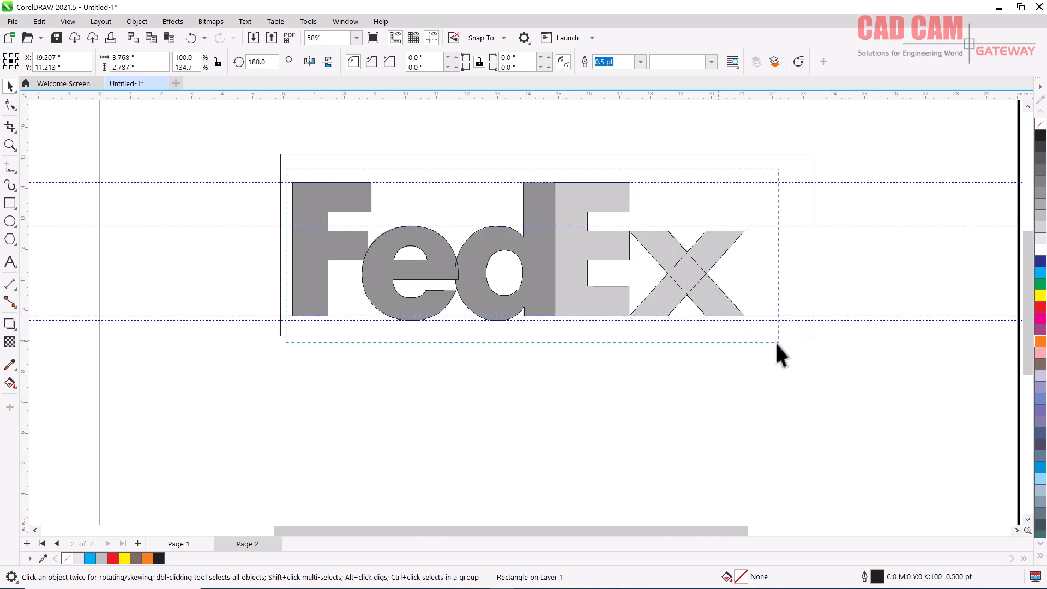
{"action": "left_click_drag", "start_coordinate": [709, 276], "coordinate": [710, 438]}
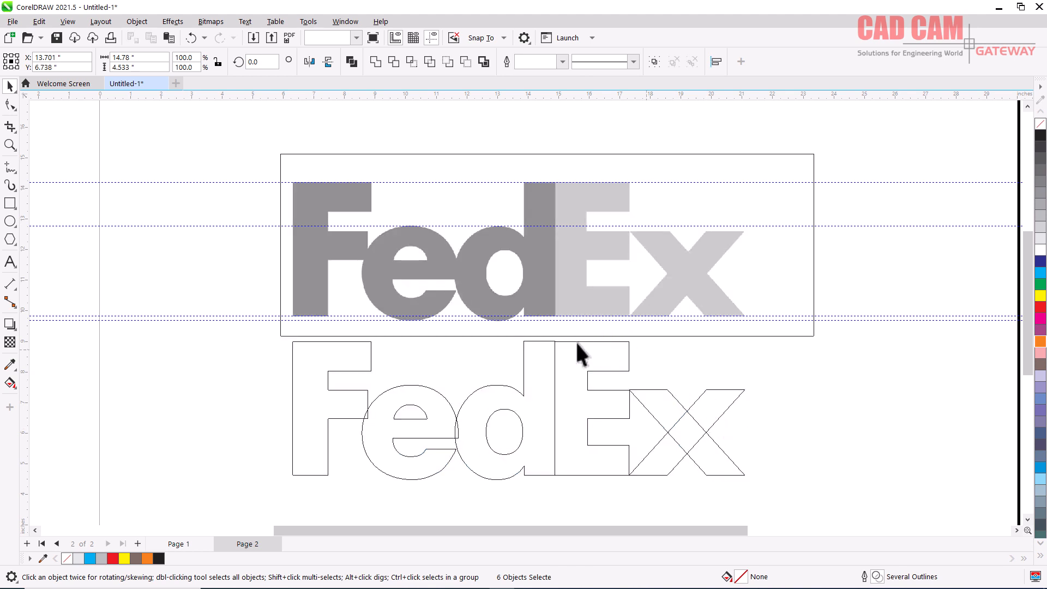
{"action": "left_click", "coordinate": [575, 340]}
Step: Examine how the top edges of the d and E line up in the moved outlines and in the reference logo
{"action": "scroll", "coordinate": [552, 337], "scroll_direction": "up", "scroll_amount": 5}
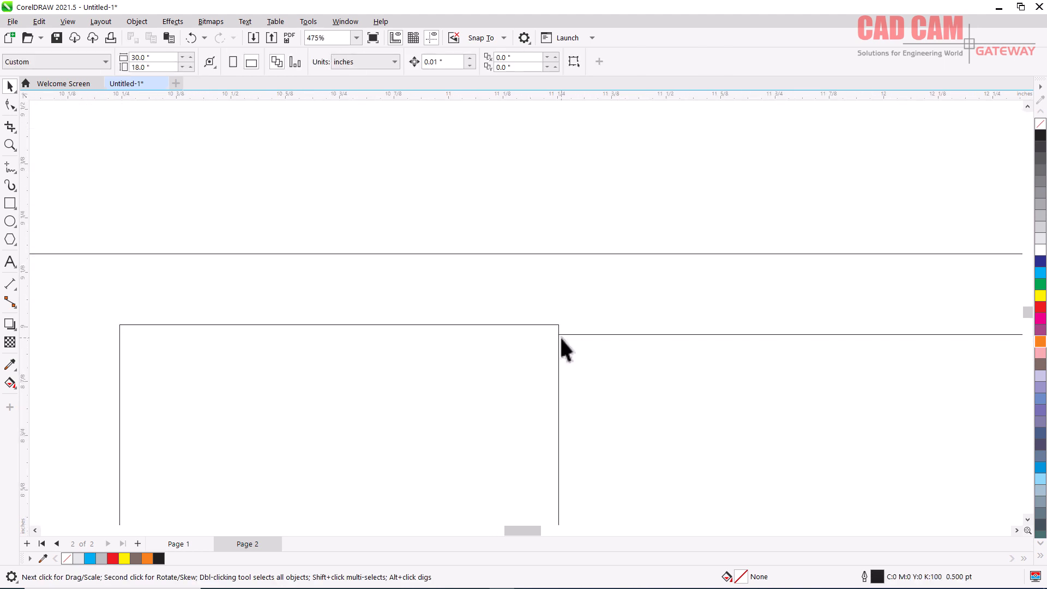
{"action": "scroll", "coordinate": [561, 336], "scroll_direction": "down", "scroll_amount": 2}
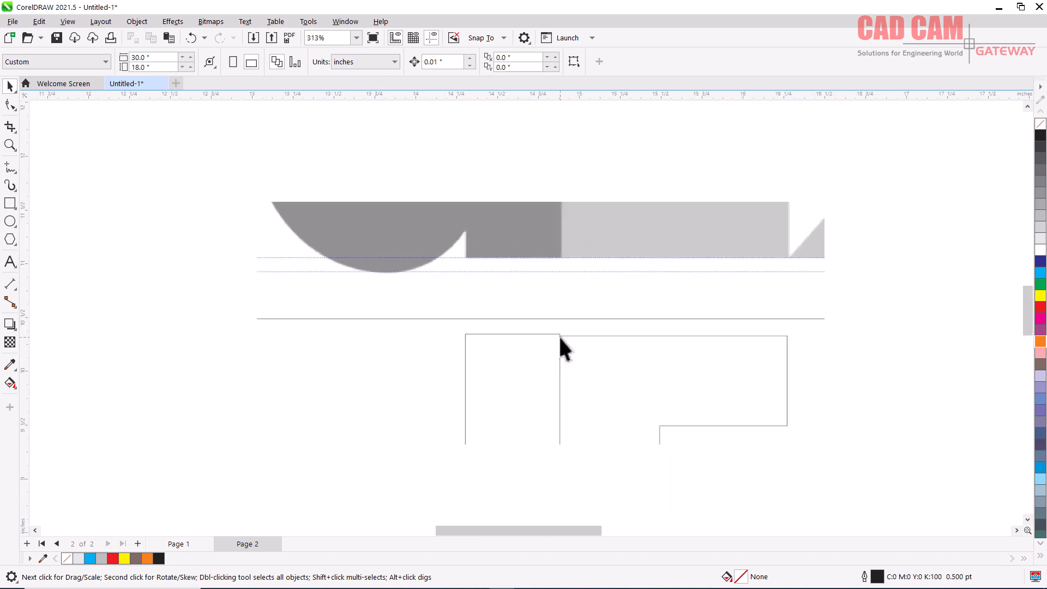
{"action": "scroll", "coordinate": [559, 335], "scroll_direction": "down", "scroll_amount": 5}
{"action": "scroll", "coordinate": [579, 262], "scroll_direction": "down", "scroll_amount": 3}
{"action": "scroll", "coordinate": [573, 164], "scroll_direction": "up", "scroll_amount": 2}
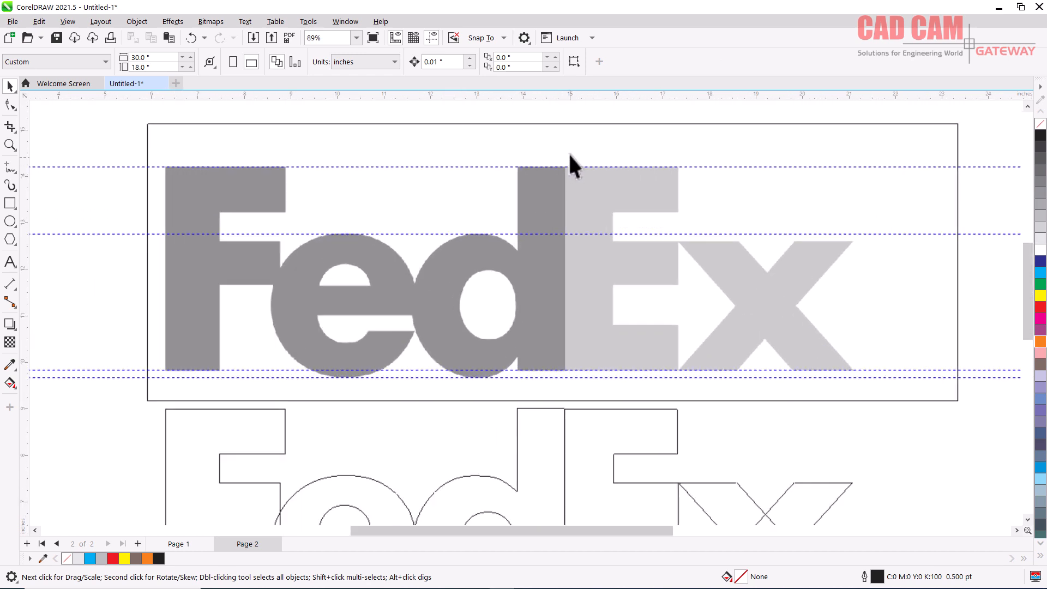
{"action": "scroll", "coordinate": [568, 156], "scroll_direction": "up", "scroll_amount": 4}
{"action": "scroll", "coordinate": [563, 163], "scroll_direction": "down", "scroll_amount": 2}
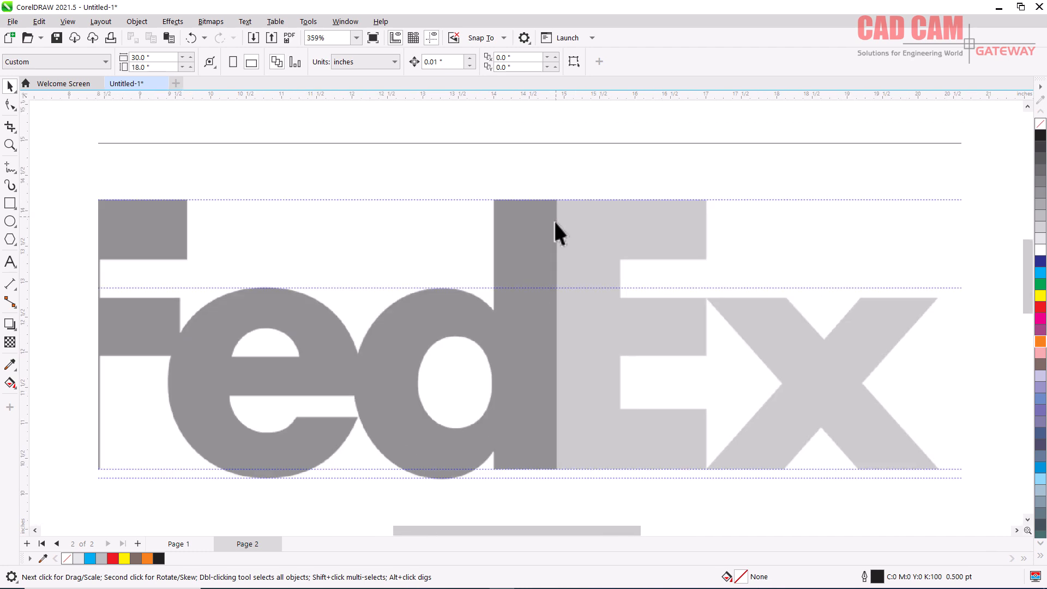
{"action": "scroll", "coordinate": [555, 230], "scroll_direction": "down", "scroll_amount": 8}
{"action": "scroll", "coordinate": [563, 393], "scroll_direction": "up", "scroll_amount": 2}
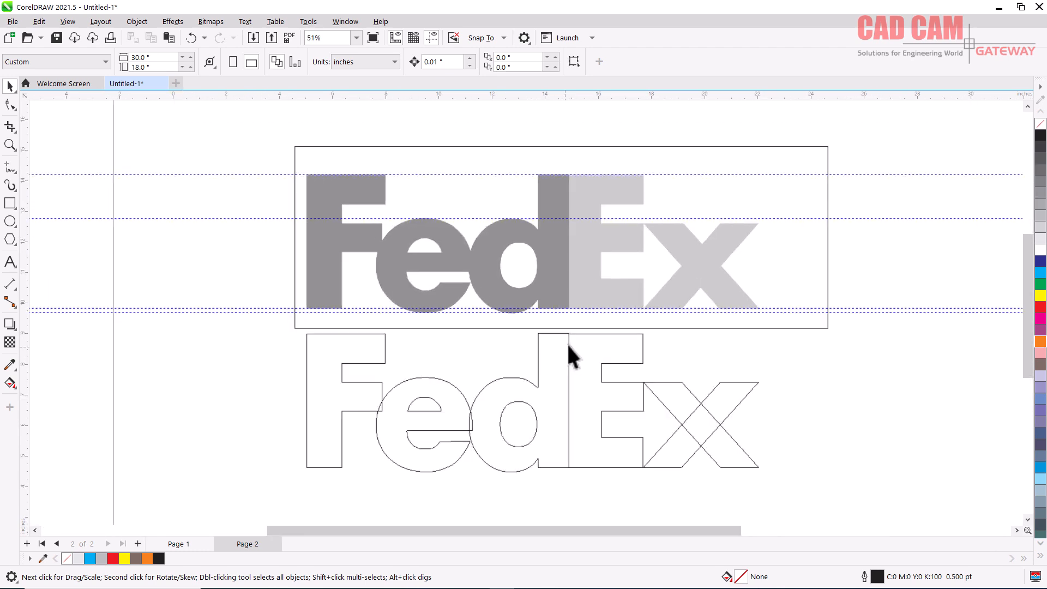
{"action": "scroll", "coordinate": [568, 345], "scroll_direction": "up", "scroll_amount": 4}
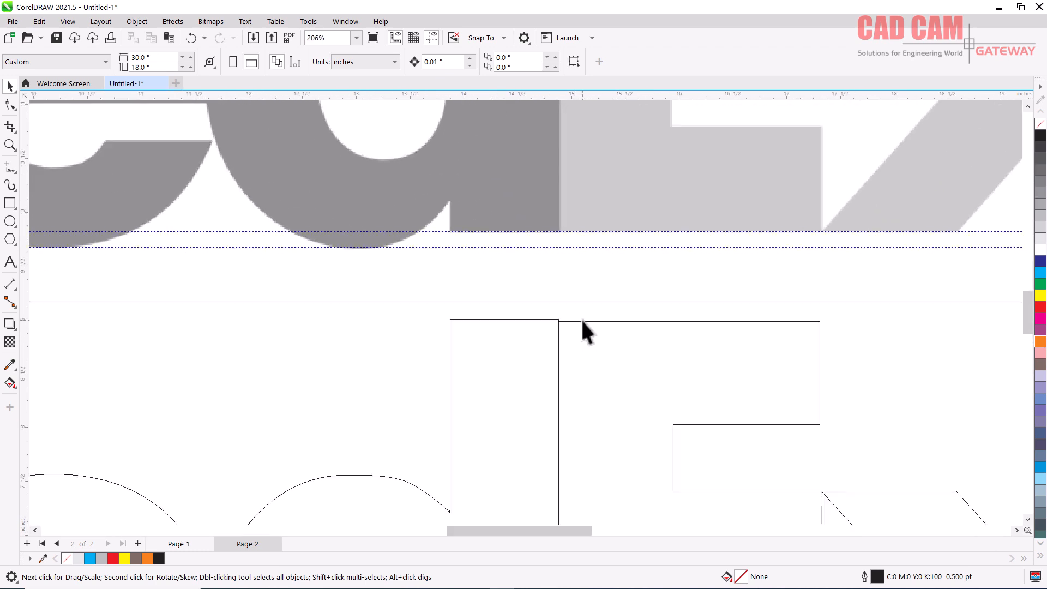
Step: Raise the four nodes of the E's upper arm until its top edge aligns with the top of the d's stem
{"action": "left_click", "coordinate": [581, 321]}
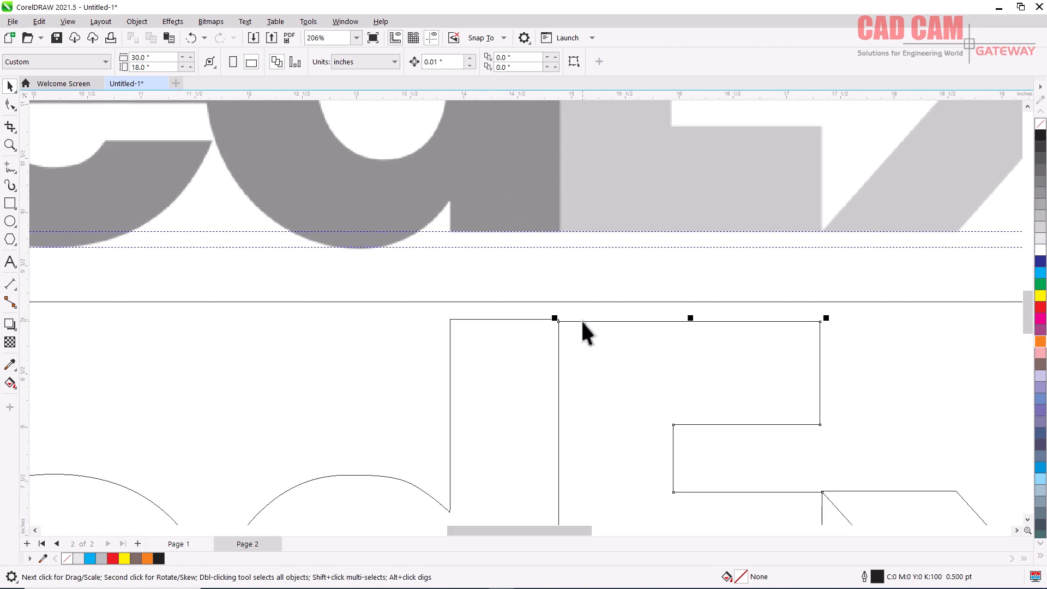
{"action": "left_click", "coordinate": [9, 104]}
{"action": "left_click_drag", "start_coordinate": [547, 299], "coordinate": [827, 430]}
{"action": "key", "text": "z"}
{"action": "left_click_drag", "start_coordinate": [547, 300], "coordinate": [574, 337]}
{"action": "scroll", "coordinate": [445, 255], "scroll_direction": "down", "scroll_amount": 3}
{"action": "scroll", "coordinate": [445, 255], "scroll_direction": "down", "scroll_amount": 8}
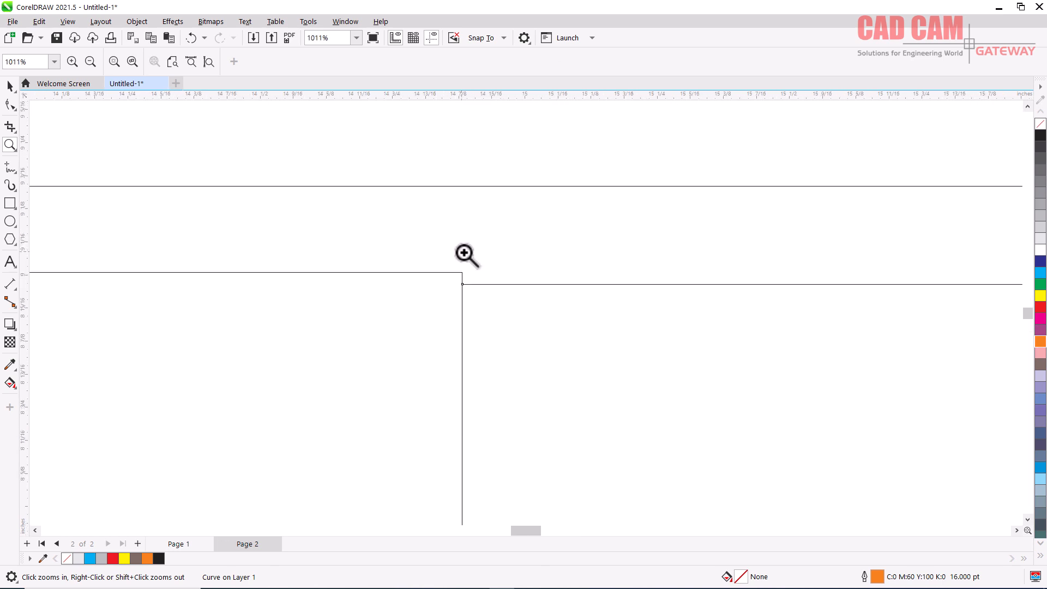
{"action": "scroll", "coordinate": [513, 279], "scroll_direction": "up", "scroll_amount": 3}
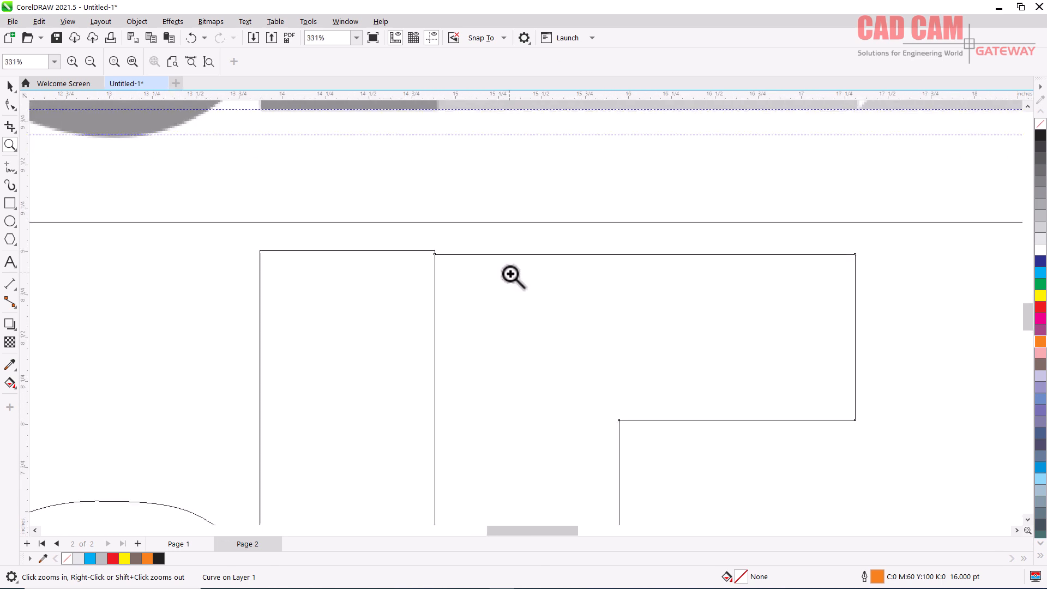
{"action": "left_click", "coordinate": [10, 107]}
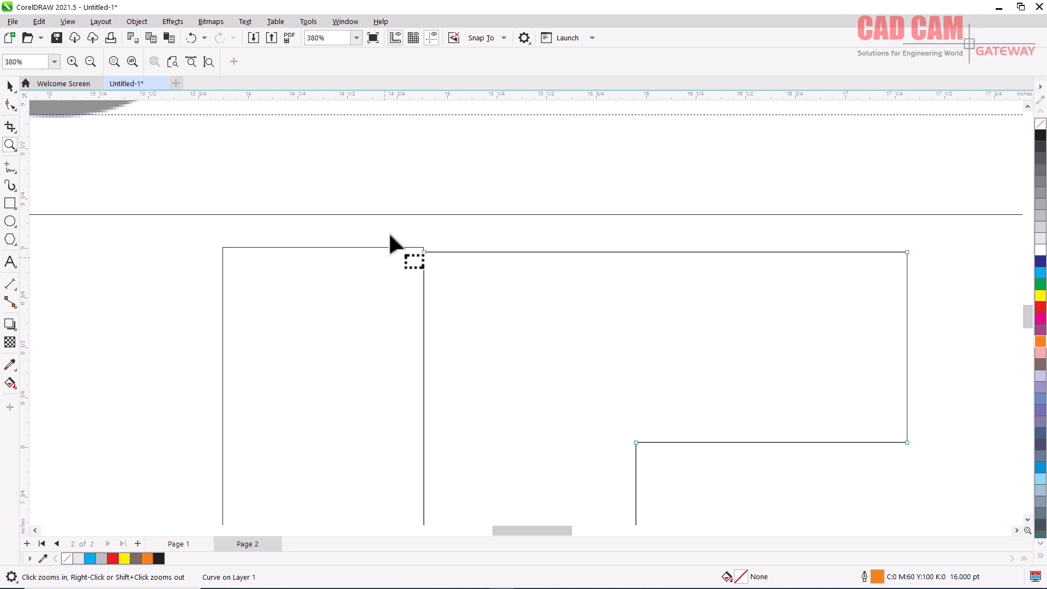
{"action": "left_click_drag", "start_coordinate": [393, 234], "coordinate": [932, 452]}
{"action": "scroll", "coordinate": [426, 256], "scroll_direction": "up", "scroll_amount": 8}
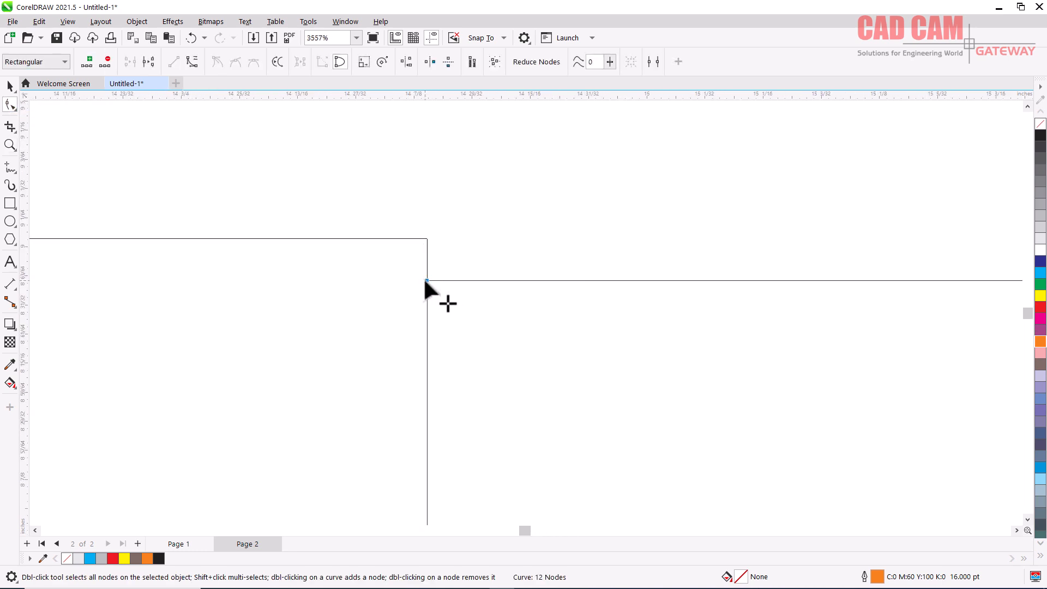
{"action": "left_click_drag", "start_coordinate": [427, 279], "coordinate": [426, 238]}
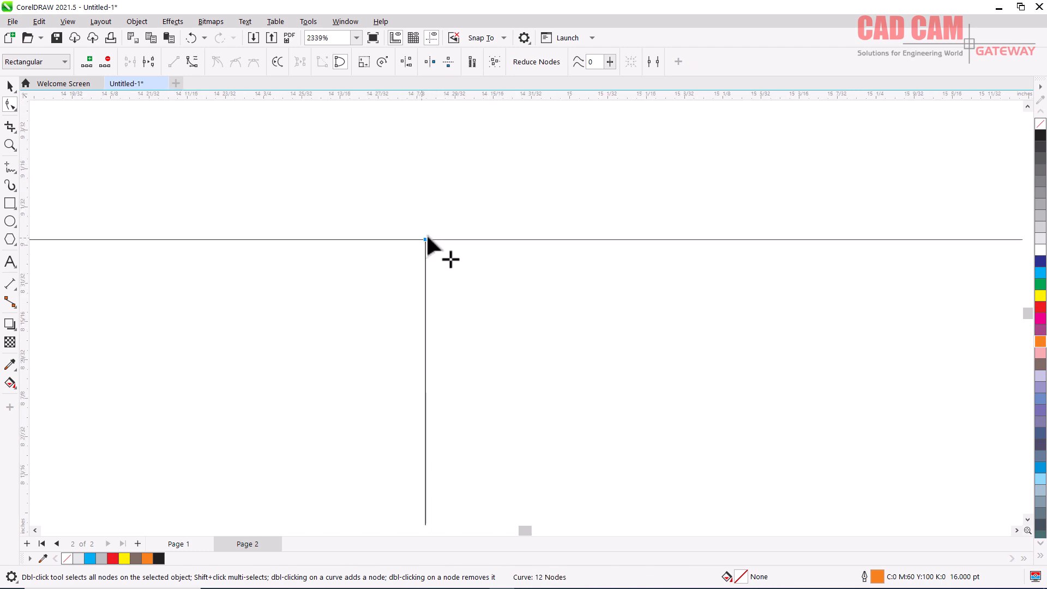
Step: Switch the document display from Wireframe to Enhanced view
{"action": "scroll", "coordinate": [428, 243], "scroll_direction": "down", "scroll_amount": 8}
{"action": "scroll", "coordinate": [456, 203], "scroll_direction": "down", "scroll_amount": 7}
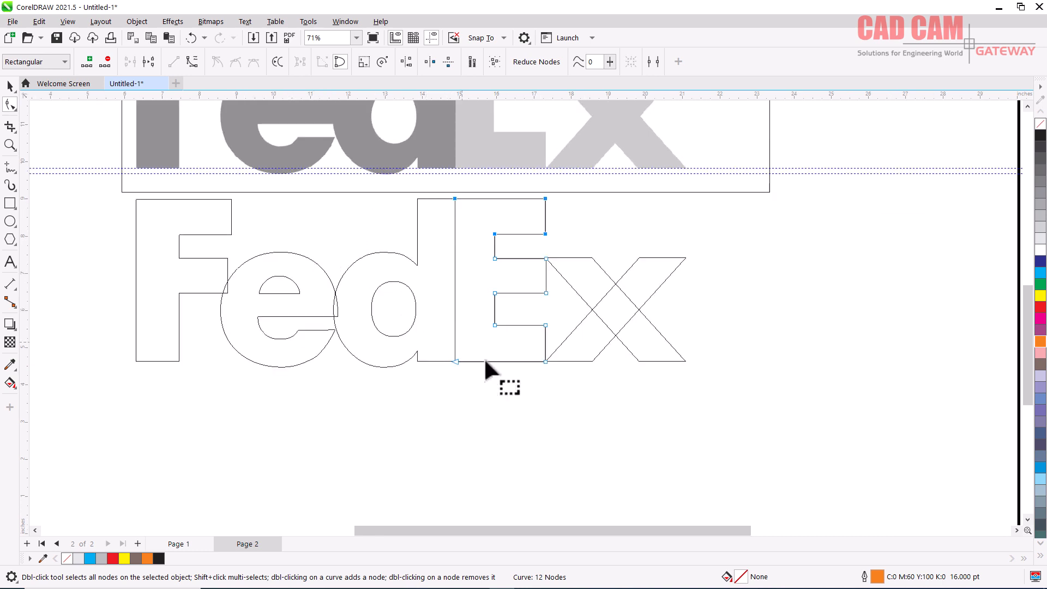
{"action": "scroll", "coordinate": [484, 369], "scroll_direction": "down", "scroll_amount": 2}
{"action": "scroll", "coordinate": [356, 248], "scroll_direction": "up", "scroll_amount": 1}
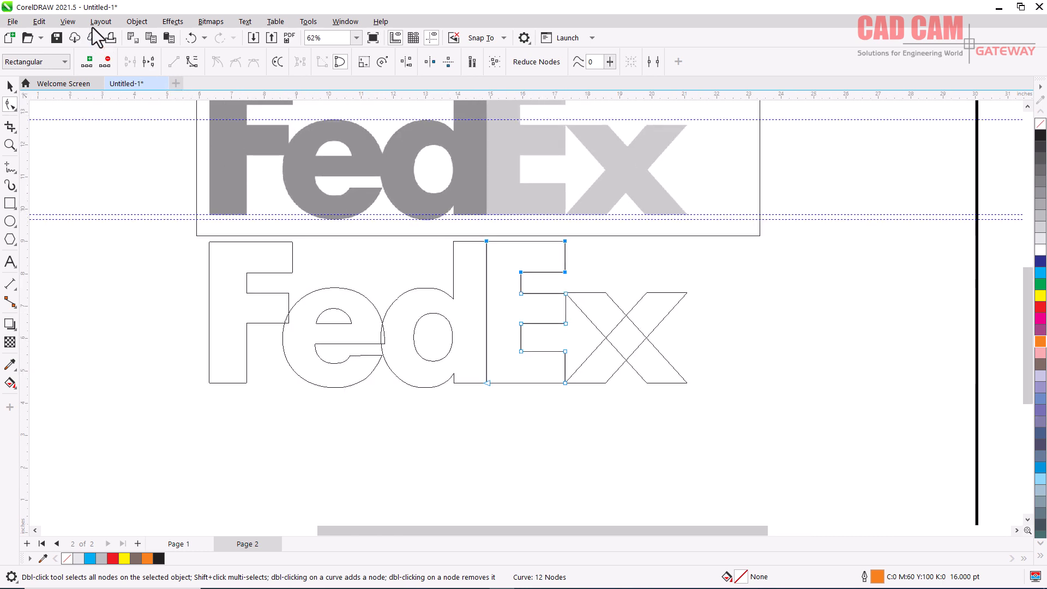
{"action": "left_click", "coordinate": [65, 22]}
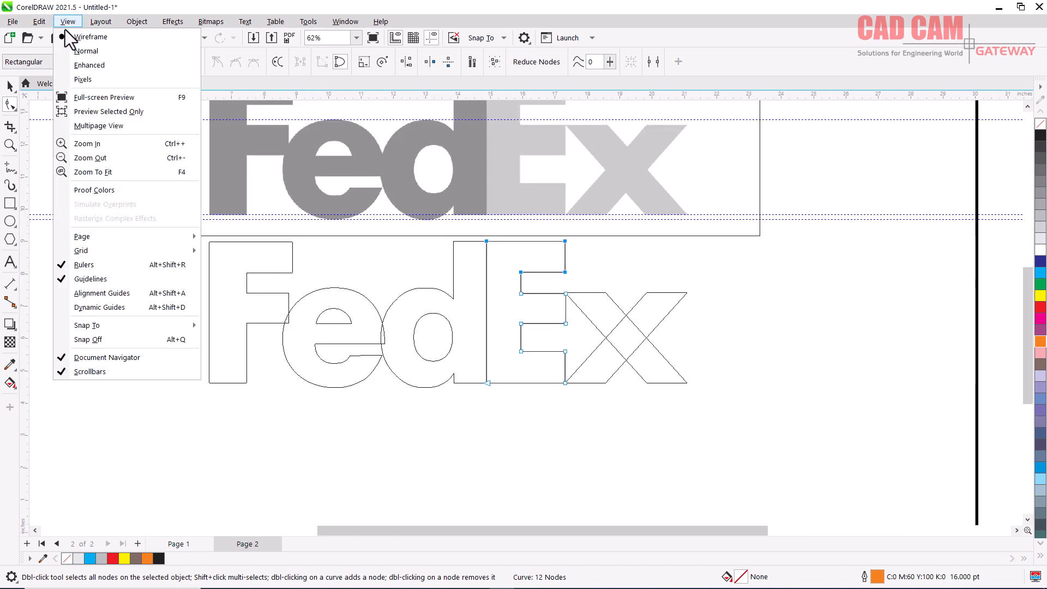
{"action": "left_click", "coordinate": [76, 65]}
{"action": "scroll", "coordinate": [358, 377], "scroll_direction": "down", "scroll_amount": 2}
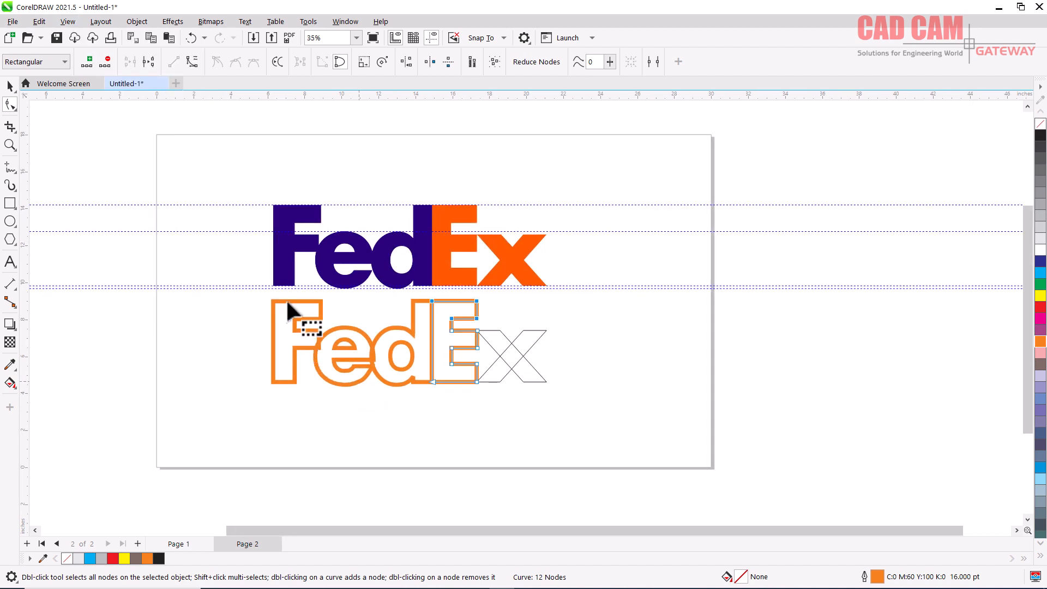
Step: Select all the FedEx outlines below the reference logo and set their outline width to Hairline
{"action": "scroll", "coordinate": [284, 298], "scroll_direction": "up", "scroll_amount": 1}
{"action": "left_click", "coordinate": [10, 85]}
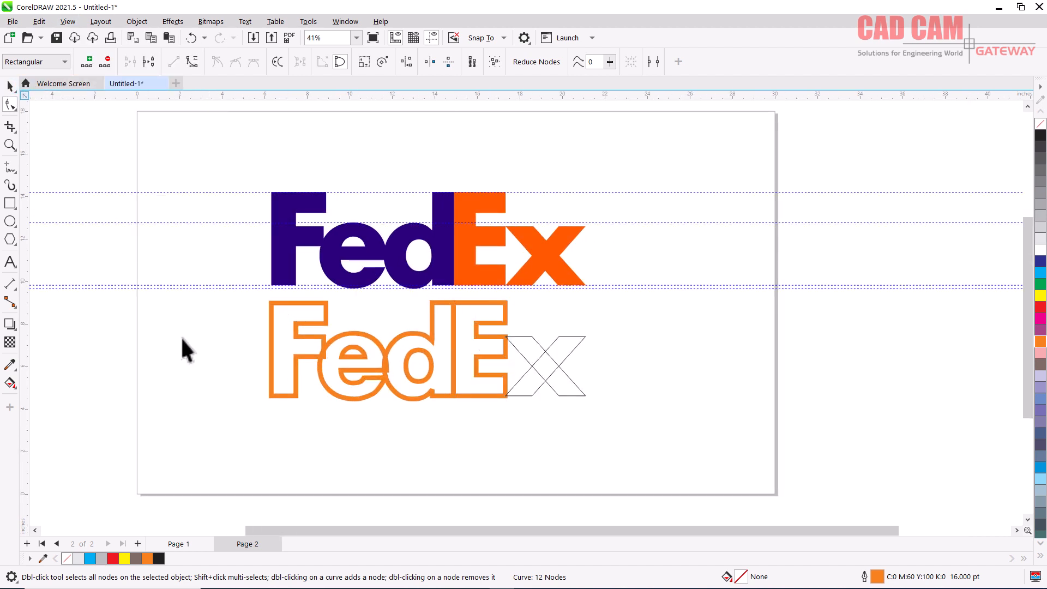
{"action": "key", "text": "space"}
{"action": "left_click_drag", "start_coordinate": [573, 409], "coordinate": [600, 423]}
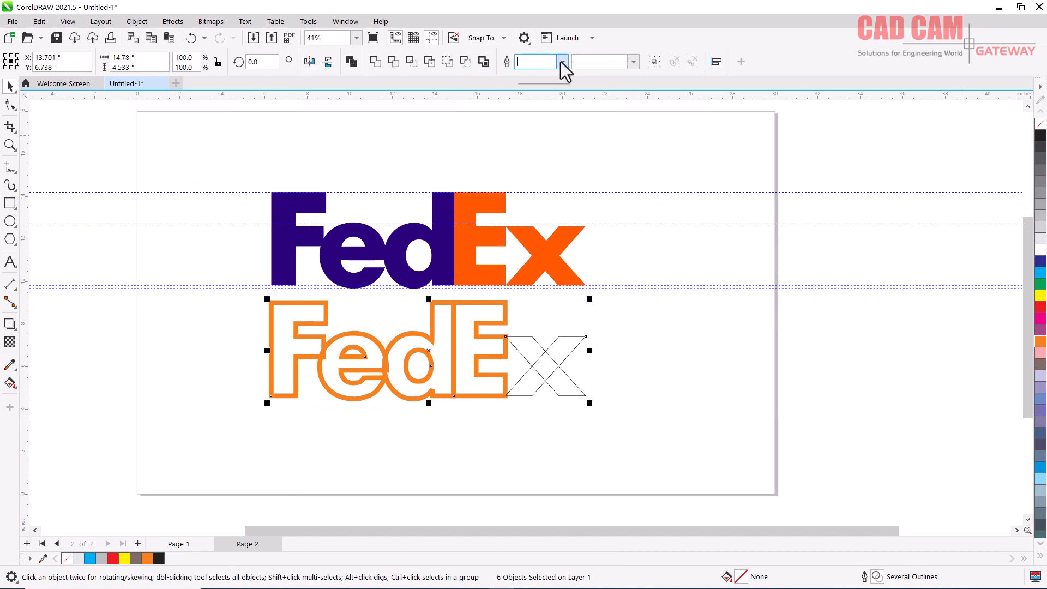
{"action": "left_click", "coordinate": [561, 62]}
{"action": "left_click", "coordinate": [537, 84]}
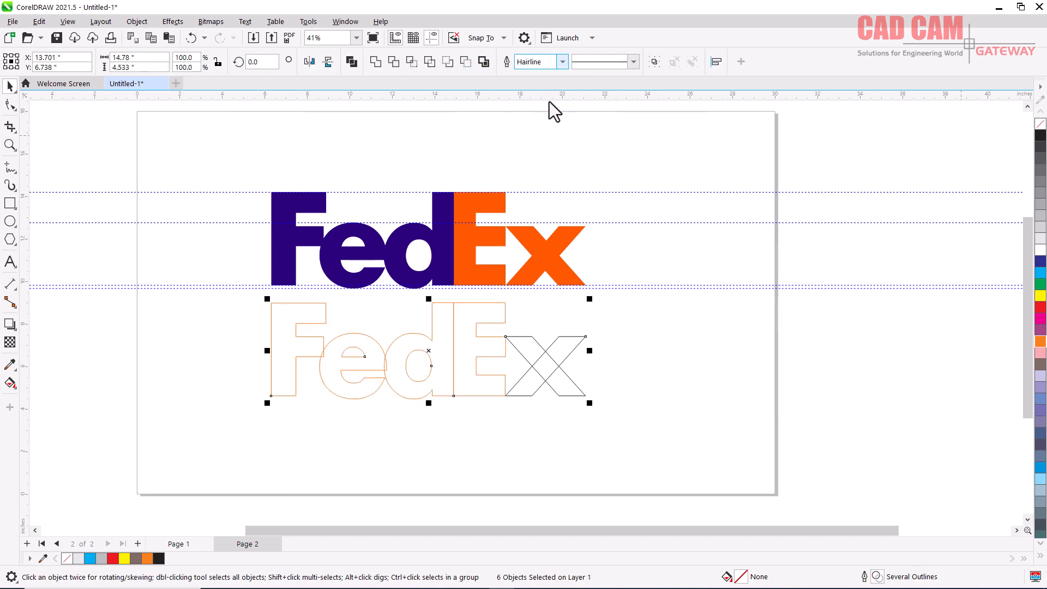
{"action": "scroll", "coordinate": [414, 267], "scroll_direction": "up", "scroll_amount": 2}
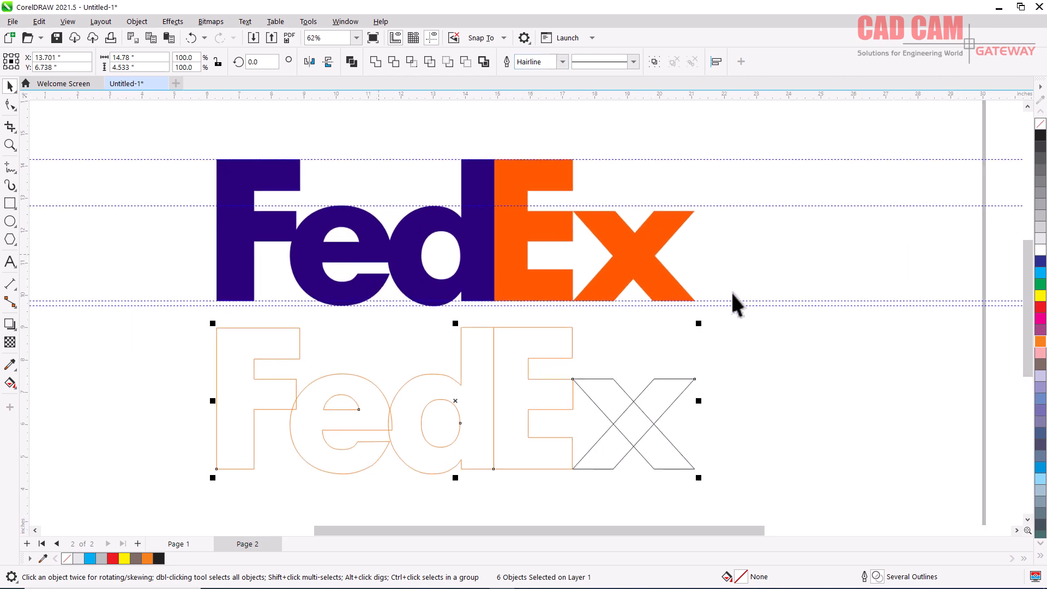
{"action": "left_click", "coordinate": [766, 347]}
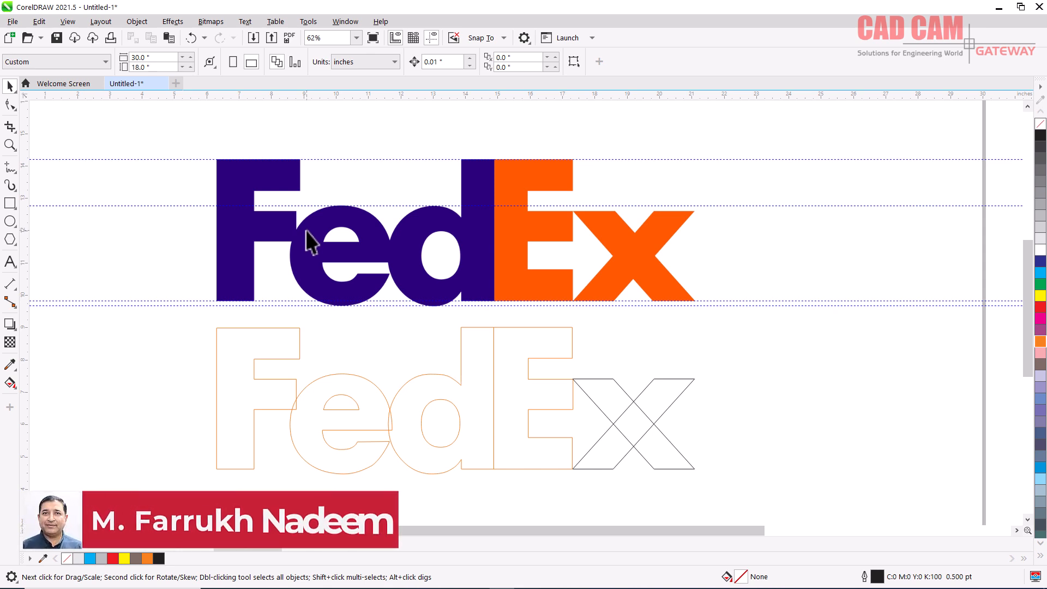
{"action": "left_click_drag", "start_coordinate": [360, 375], "coordinate": [475, 461]}
{"action": "key", "text": "ctrl+z"}
{"action": "left_click_drag", "start_coordinate": [187, 491], "coordinate": [501, 318]}
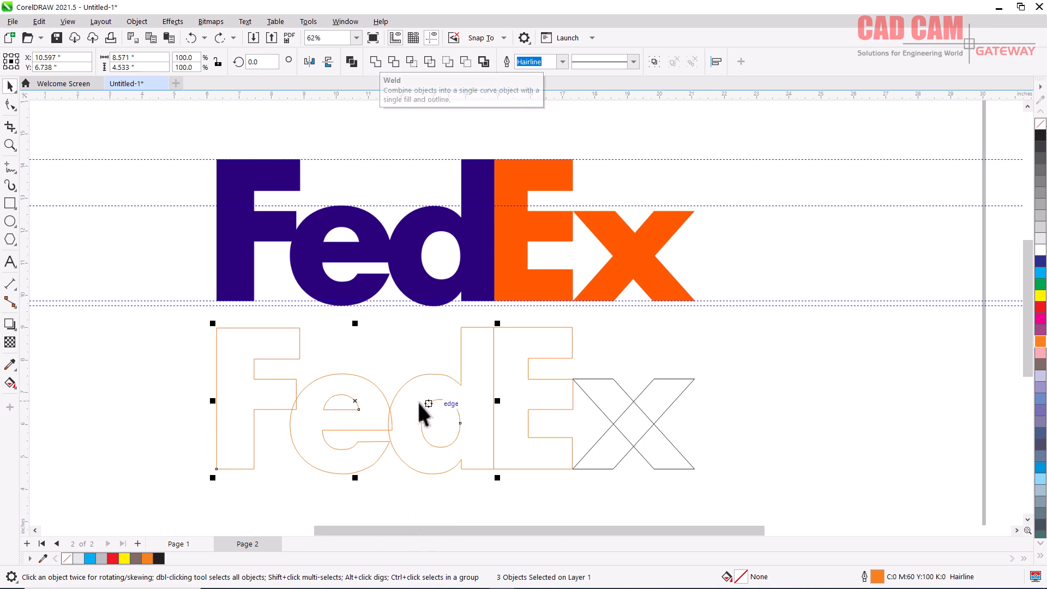
{"action": "left_click", "coordinate": [434, 410]}
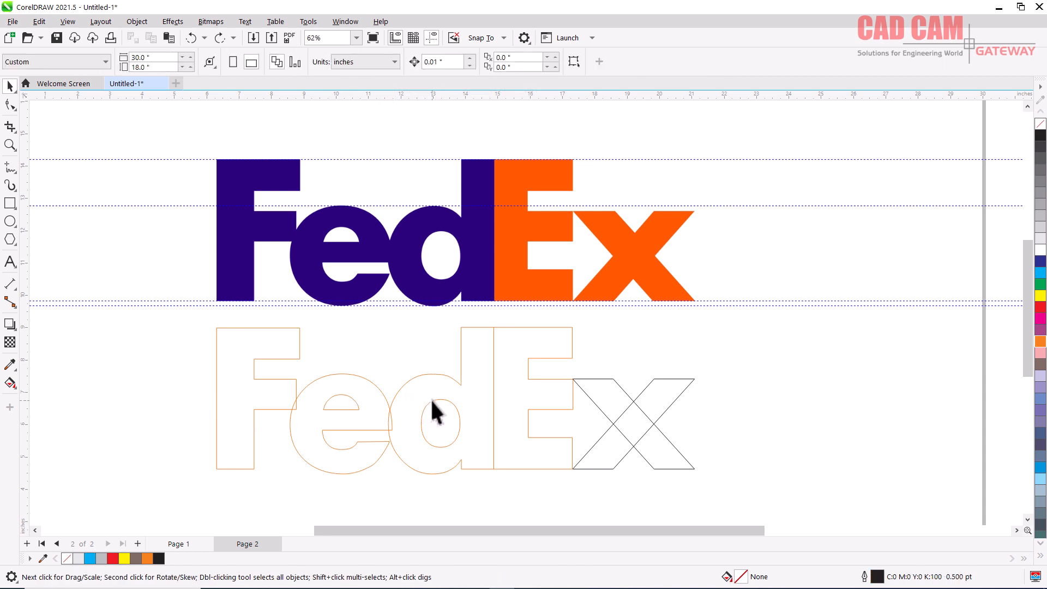
{"action": "left_click", "coordinate": [432, 402]}
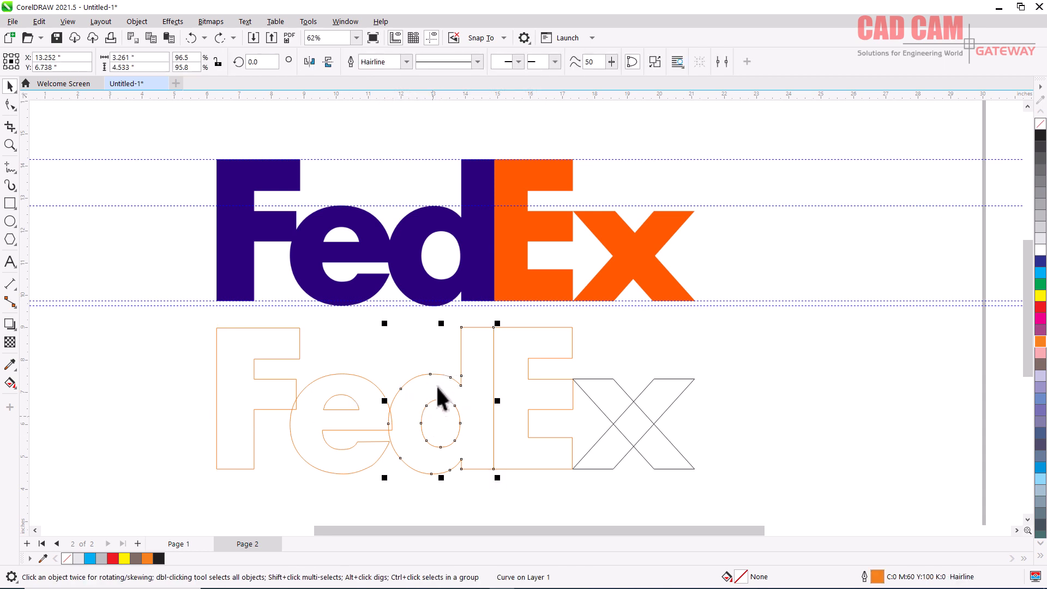
Step: Select the F, e and d outlines and weld them into a single curve
{"action": "left_click_drag", "start_coordinate": [191, 490], "coordinate": [396, 385]}
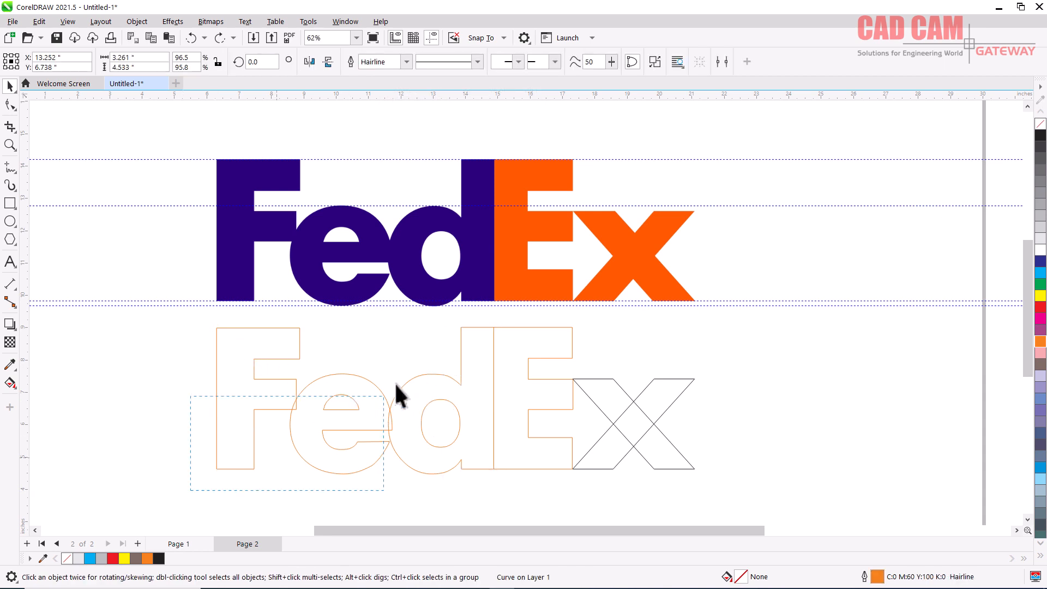
{"action": "left_click_drag", "start_coordinate": [486, 317], "coordinate": [498, 322]}
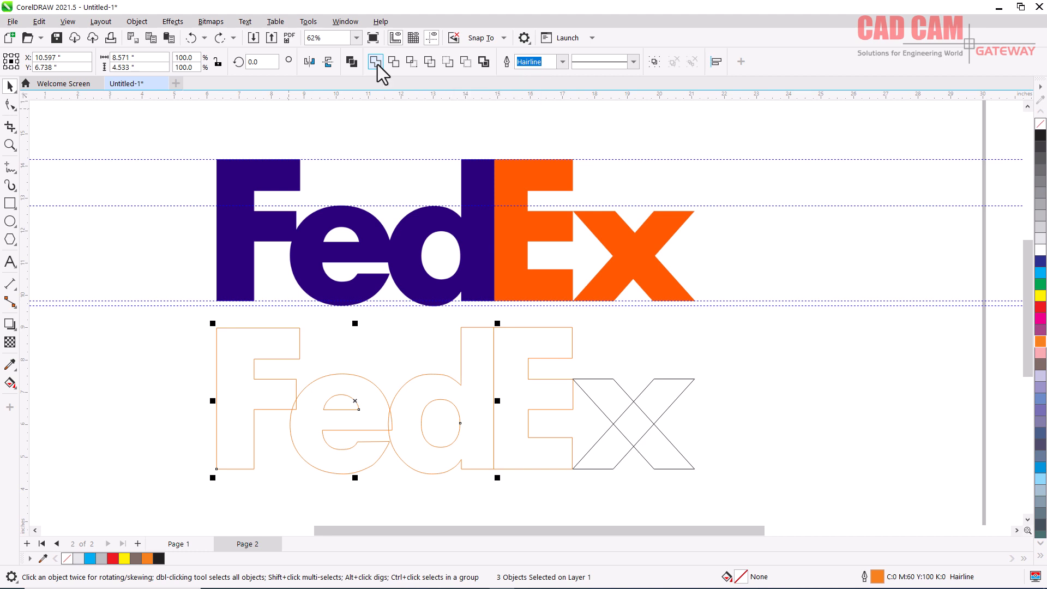
{"action": "left_click", "coordinate": [376, 61]}
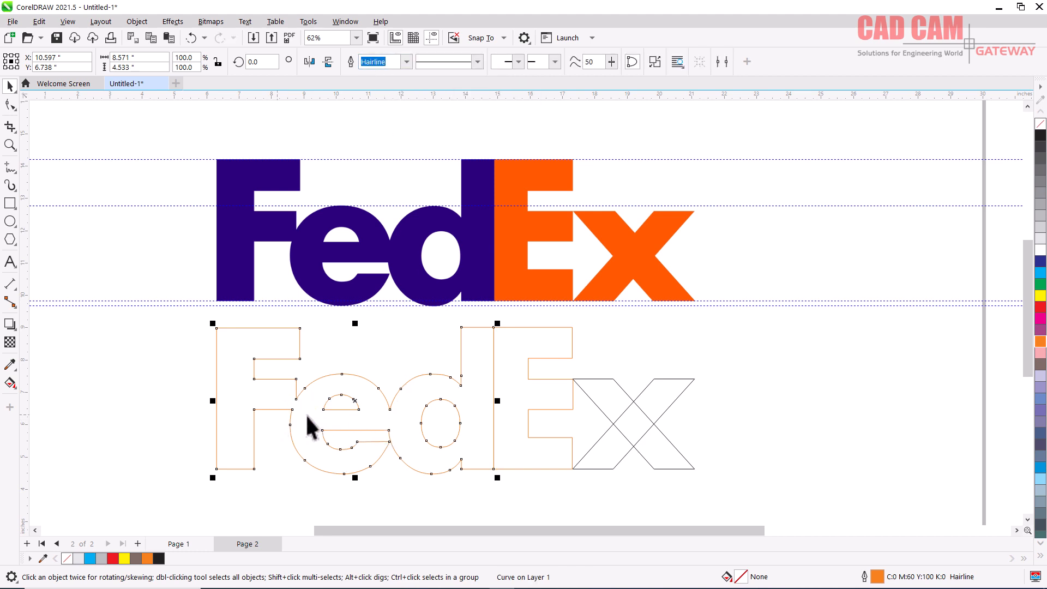
Step: Fill the welded Fed curve with the dark purple (#2A007C) sampled from the reference logo's Fed letters
{"action": "left_click", "coordinate": [1041, 263]}
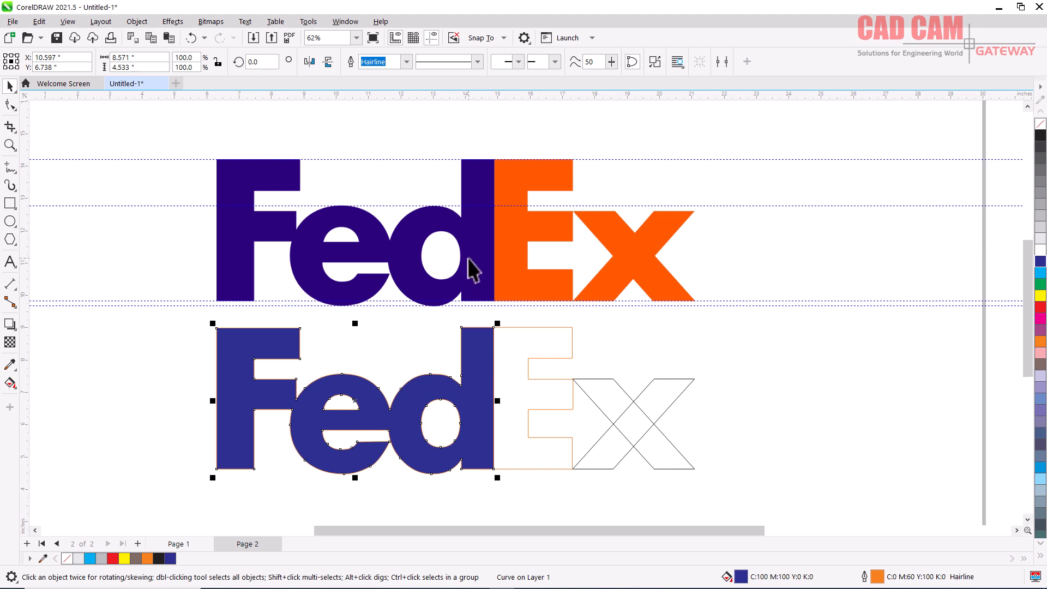
{"action": "left_click", "coordinate": [9, 364]}
{"action": "left_click", "coordinate": [299, 251]}
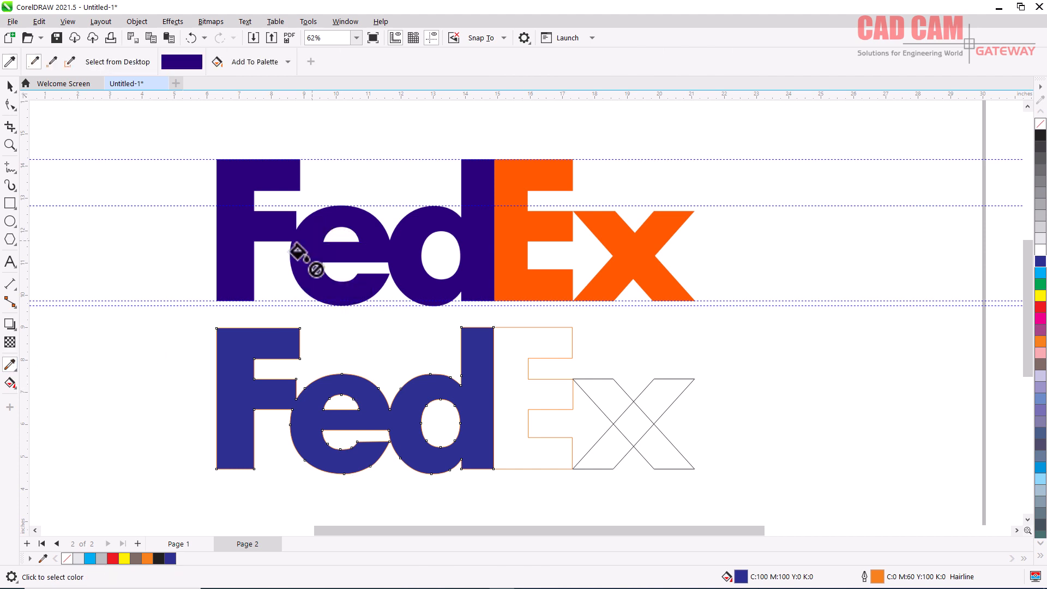
{"action": "left_click", "coordinate": [225, 341]}
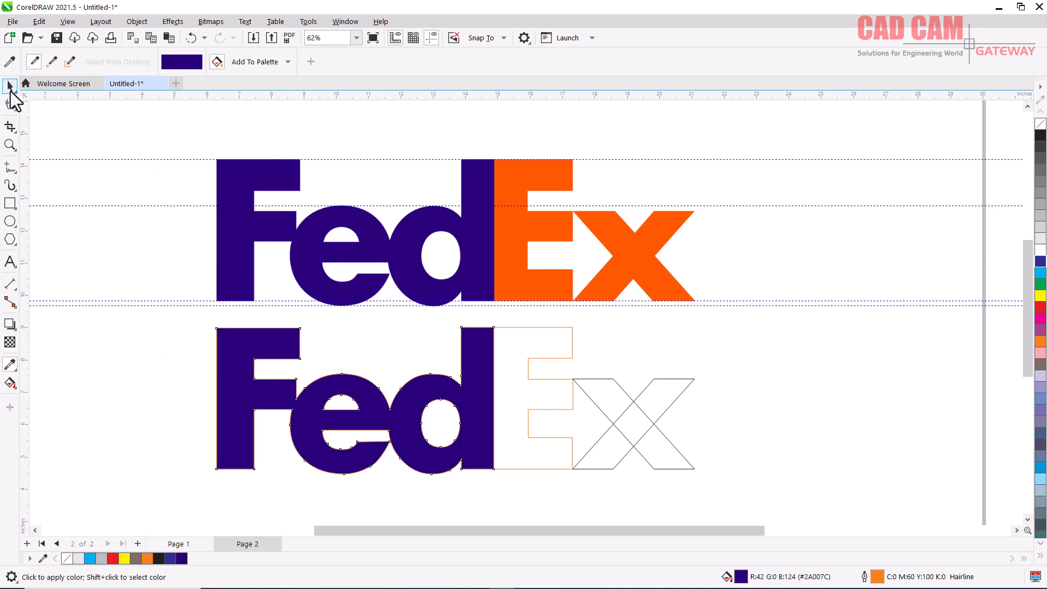
{"action": "left_click", "coordinate": [10, 85]}
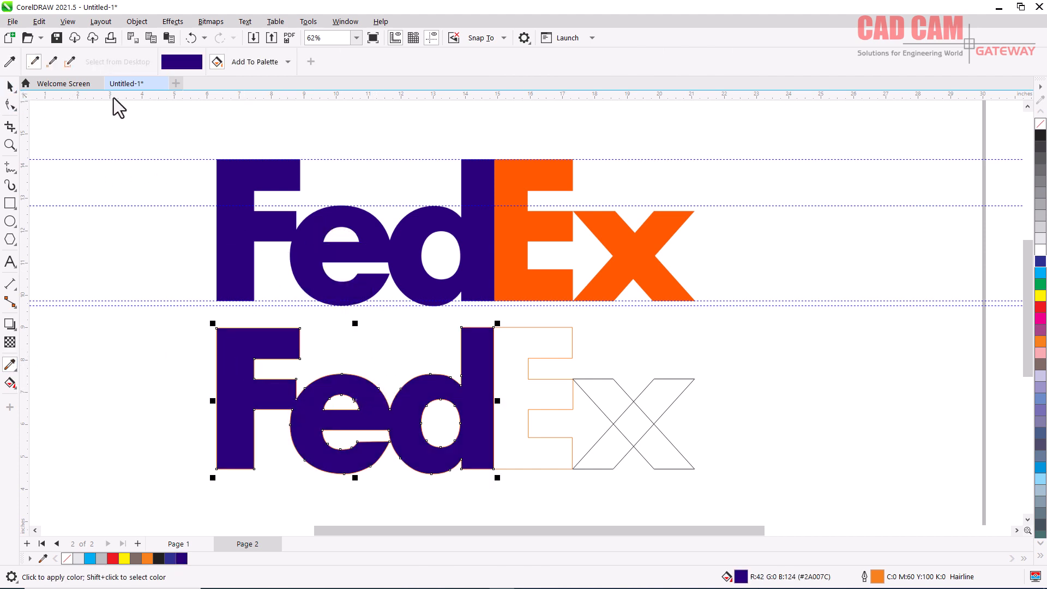
Step: Remove the outline from the filled Fed curve and deselect it
{"action": "right_click", "coordinate": [1040, 126]}
{"action": "left_click", "coordinate": [593, 363]}
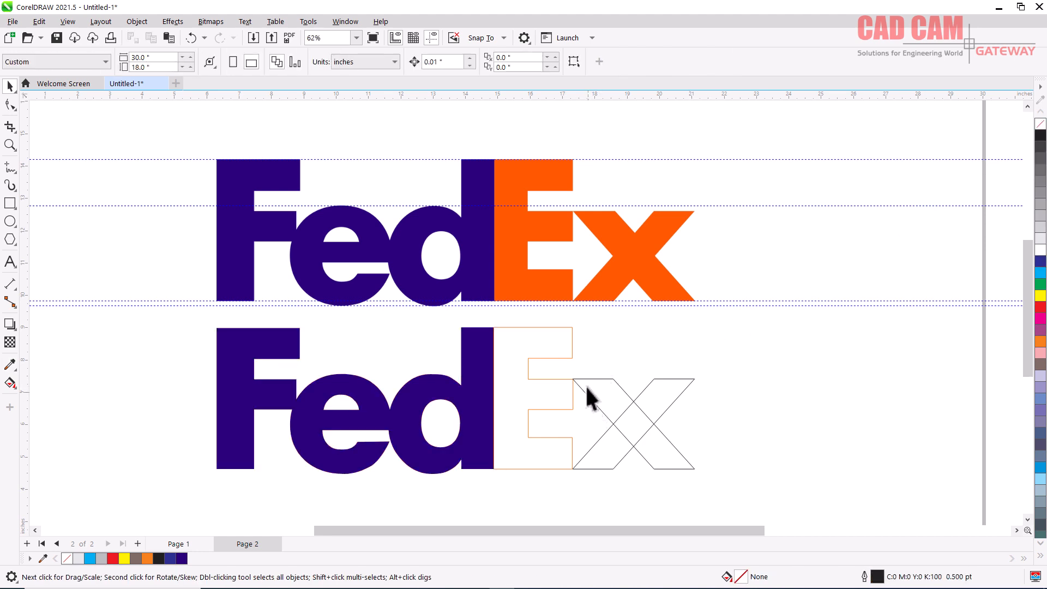
Step: Select the two crossing strokes of the traced x and weld them into a single curve
{"action": "key", "text": "z"}
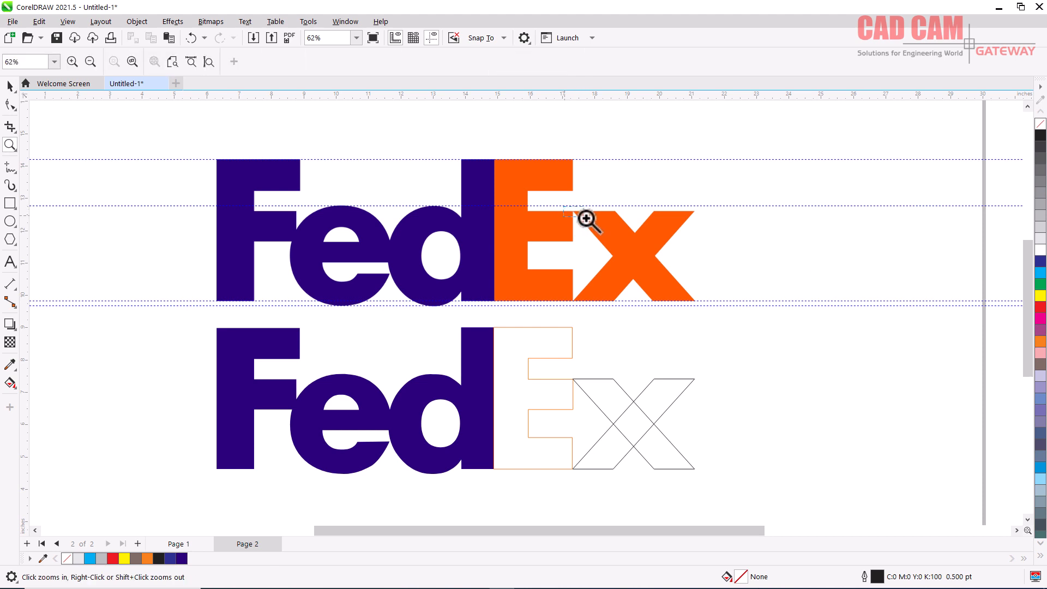
{"action": "left_click_drag", "start_coordinate": [586, 219], "coordinate": [594, 227]}
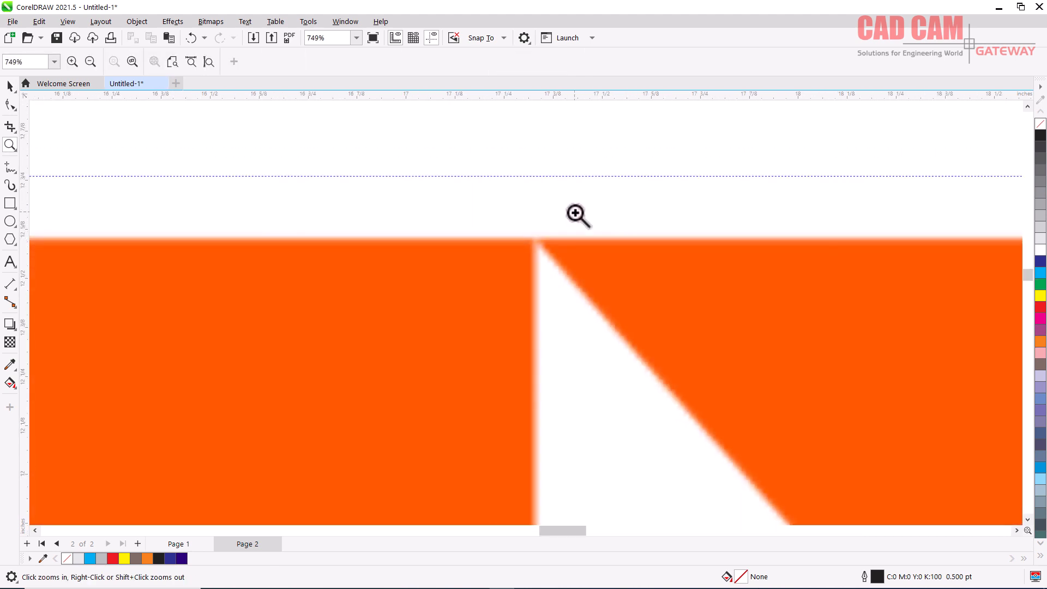
{"action": "scroll", "coordinate": [577, 213], "scroll_direction": "down", "scroll_amount": 8}
{"action": "scroll", "coordinate": [587, 347], "scroll_direction": "down", "scroll_amount": 2}
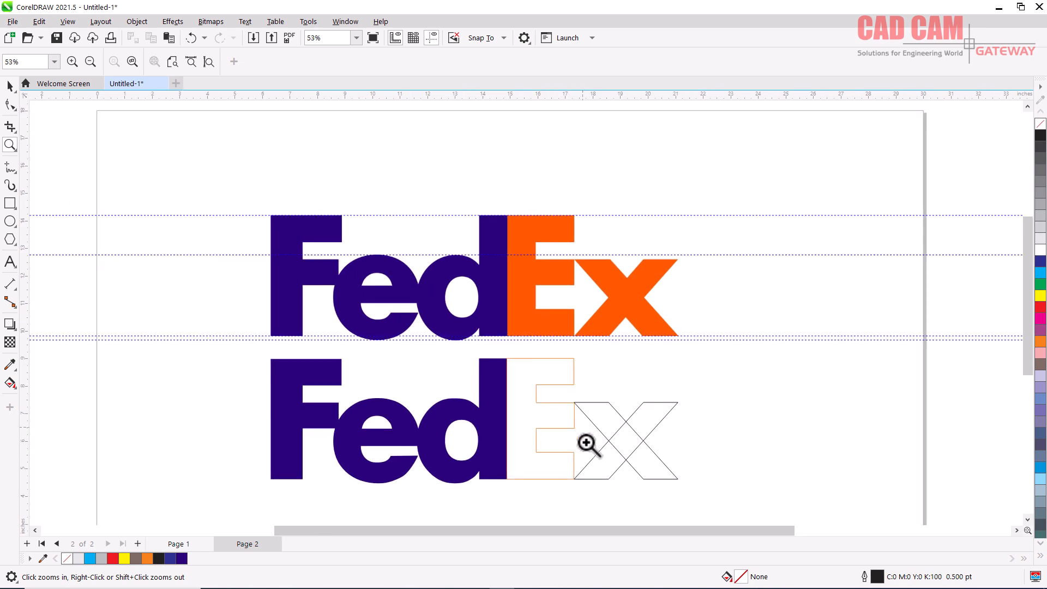
{"action": "scroll", "coordinate": [587, 443], "scroll_direction": "up", "scroll_amount": 8}
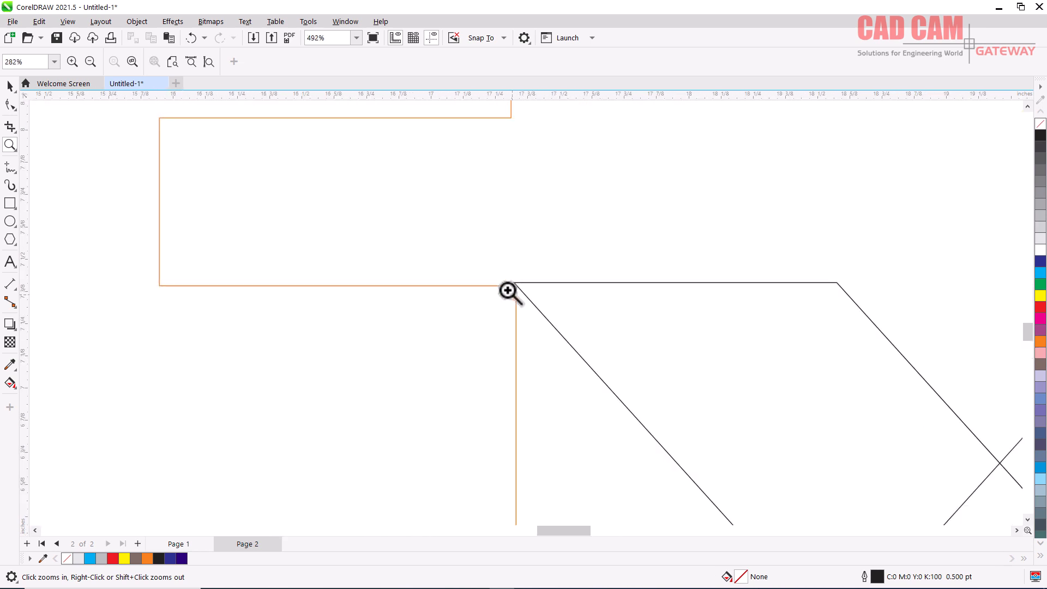
{"action": "scroll", "coordinate": [509, 291], "scroll_direction": "down", "scroll_amount": 5}
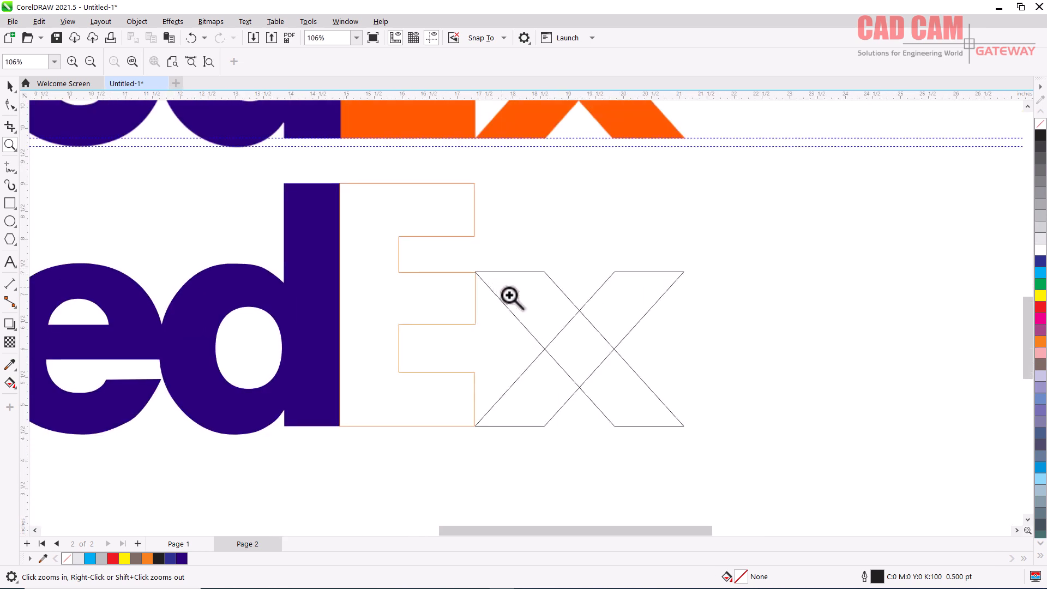
{"action": "left_click", "coordinate": [509, 296]}
{"action": "left_click", "coordinate": [10, 87]}
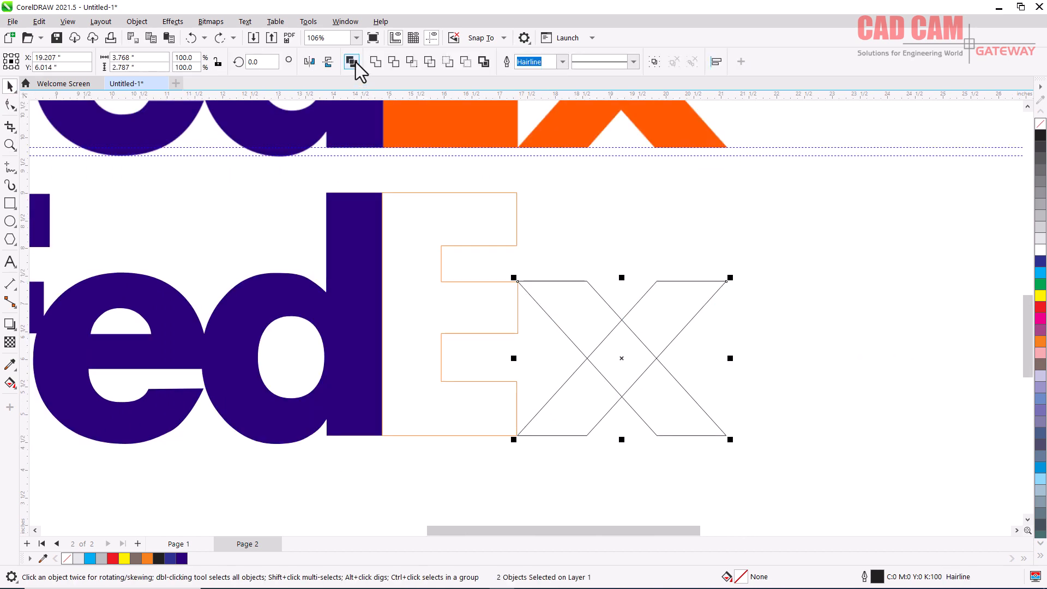
{"action": "left_click", "coordinate": [352, 62]}
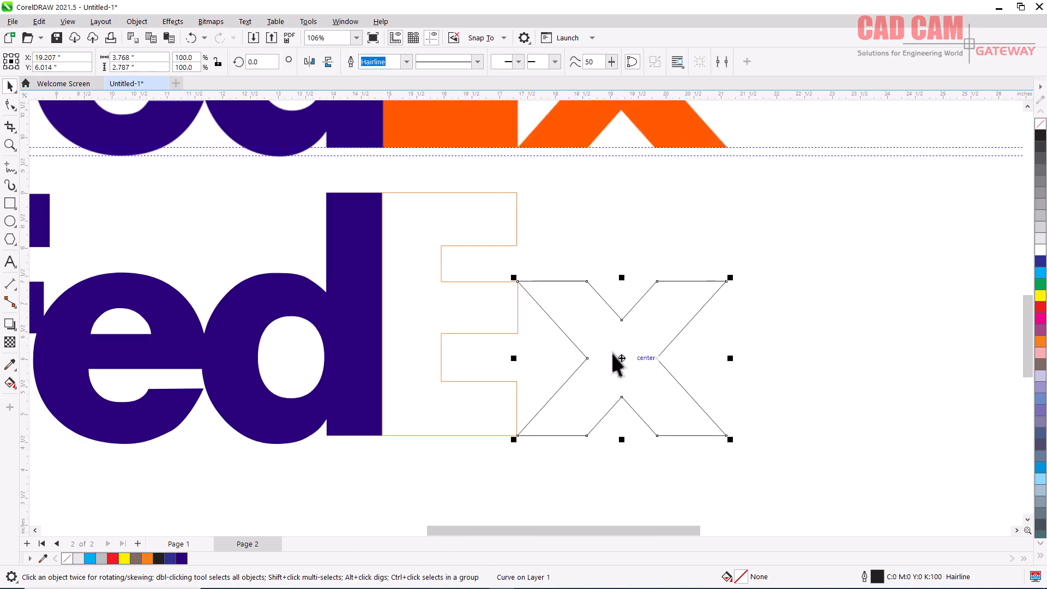
Step: Reduce the x curve's height from its upper edge to about 2.778 in, aligning its top with the E's notch corner
{"action": "scroll", "coordinate": [617, 365], "scroll_direction": "up", "scroll_amount": 2}
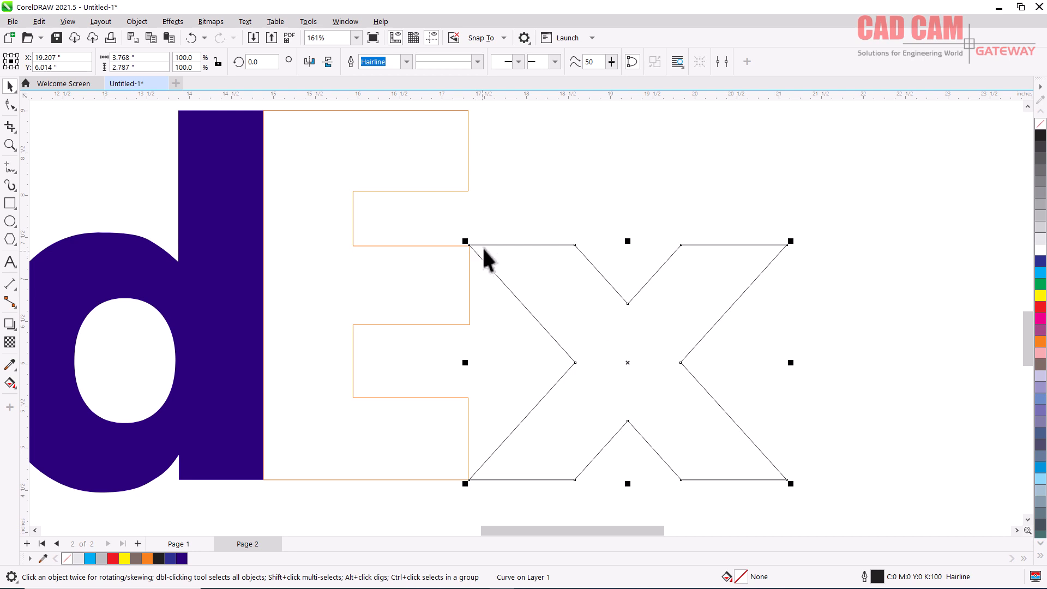
{"action": "scroll", "coordinate": [469, 245], "scroll_direction": "up", "scroll_amount": 4}
{"action": "scroll", "coordinate": [846, 267], "scroll_direction": "up", "scroll_amount": 2}
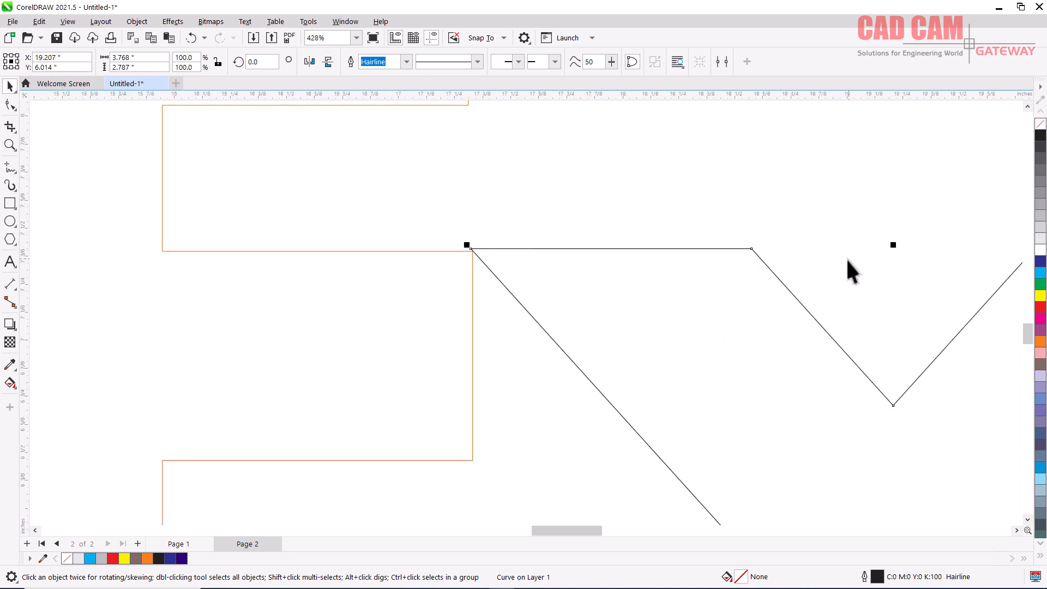
{"action": "left_click_drag", "start_coordinate": [917, 237], "coordinate": [918, 239]}
{"action": "scroll", "coordinate": [699, 238], "scroll_direction": "down", "scroll_amount": 2}
{"action": "scroll", "coordinate": [428, 230], "scroll_direction": "up", "scroll_amount": 1}
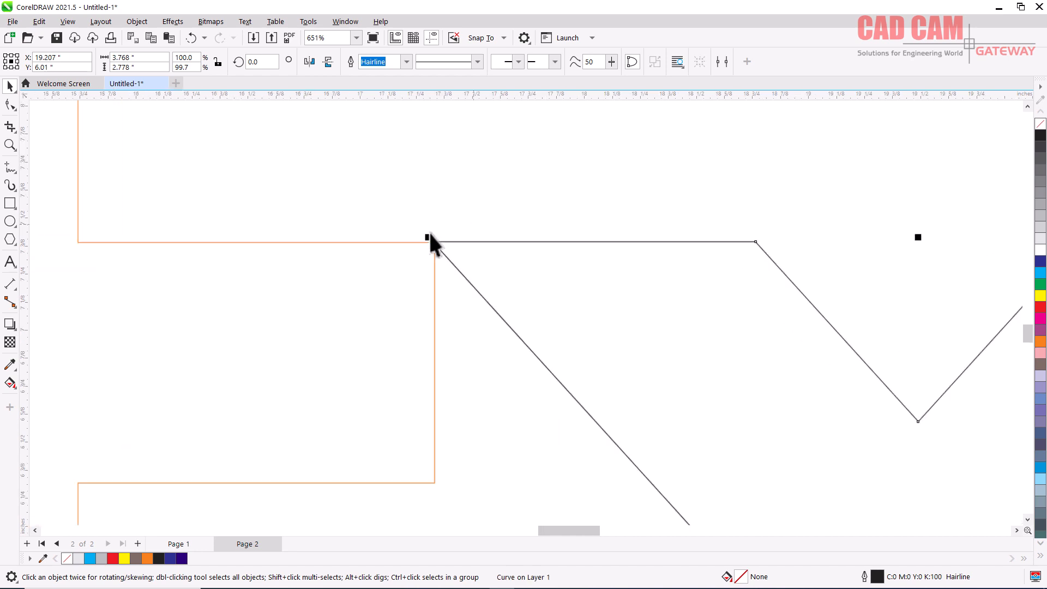
{"action": "scroll", "coordinate": [431, 234], "scroll_direction": "up", "scroll_amount": 2}
{"action": "scroll", "coordinate": [444, 229], "scroll_direction": "down", "scroll_amount": 3}
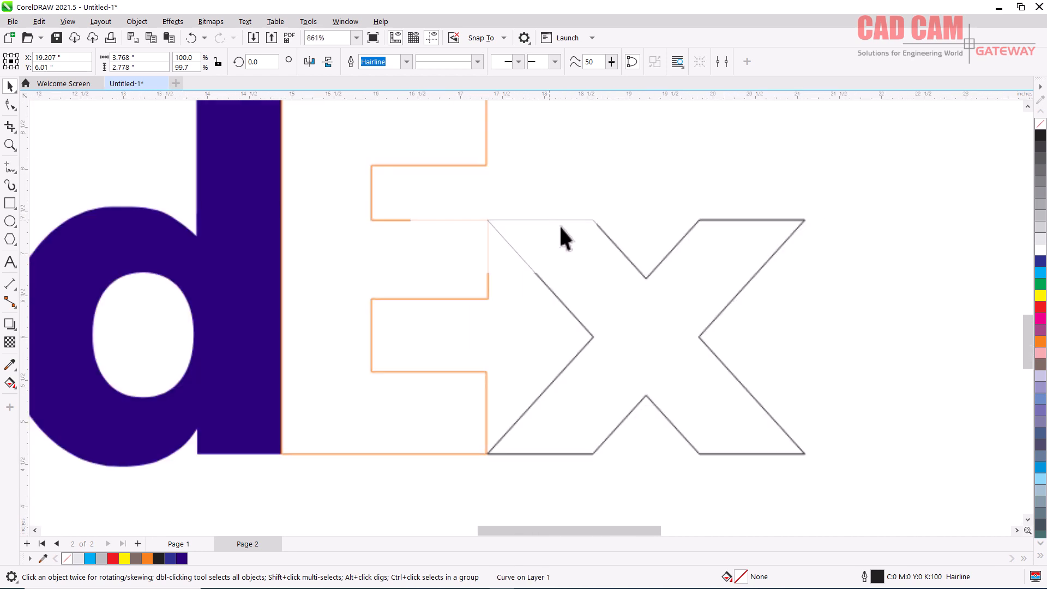
Step: Add the E outline to the x selection and weld both into a single curve
{"action": "scroll", "coordinate": [565, 238], "scroll_direction": "down", "scroll_amount": 5}
{"action": "scroll", "coordinate": [552, 205], "scroll_direction": "up", "scroll_amount": 1}
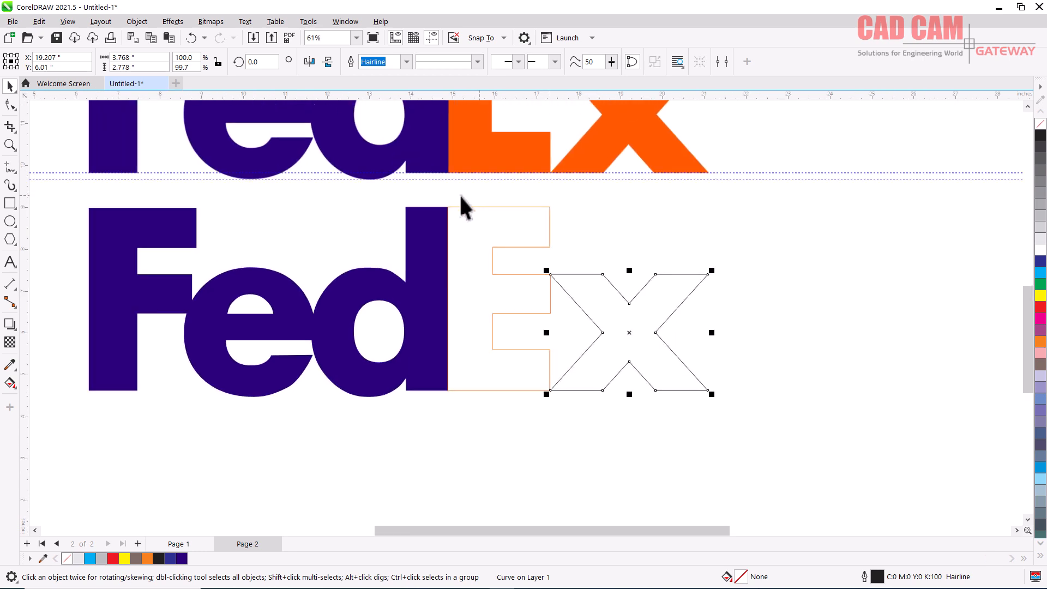
{"action": "left_click", "coordinate": [510, 273], "text": "shift"}
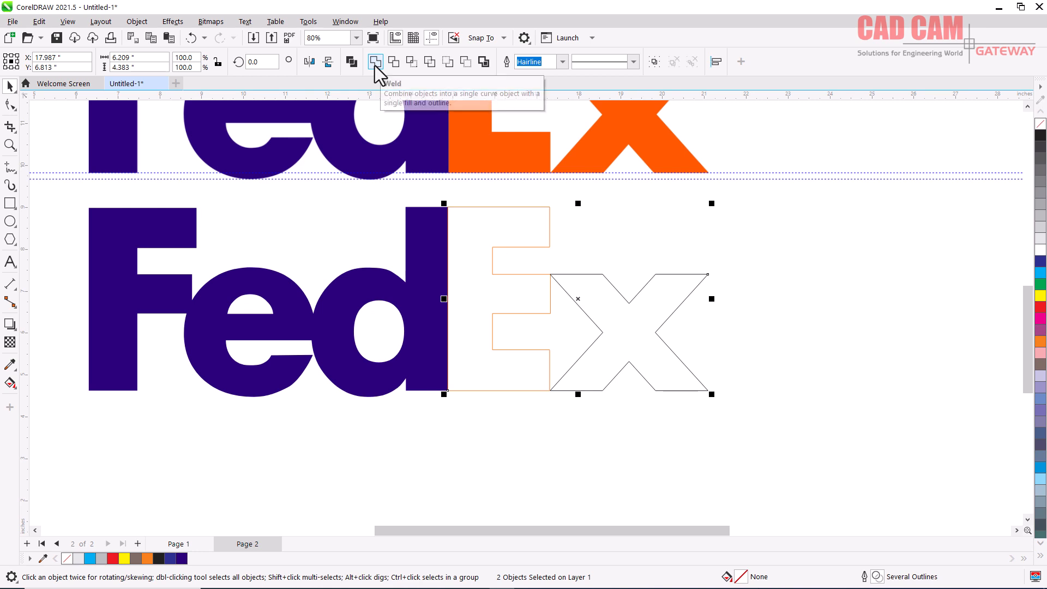
{"action": "left_click", "coordinate": [375, 64]}
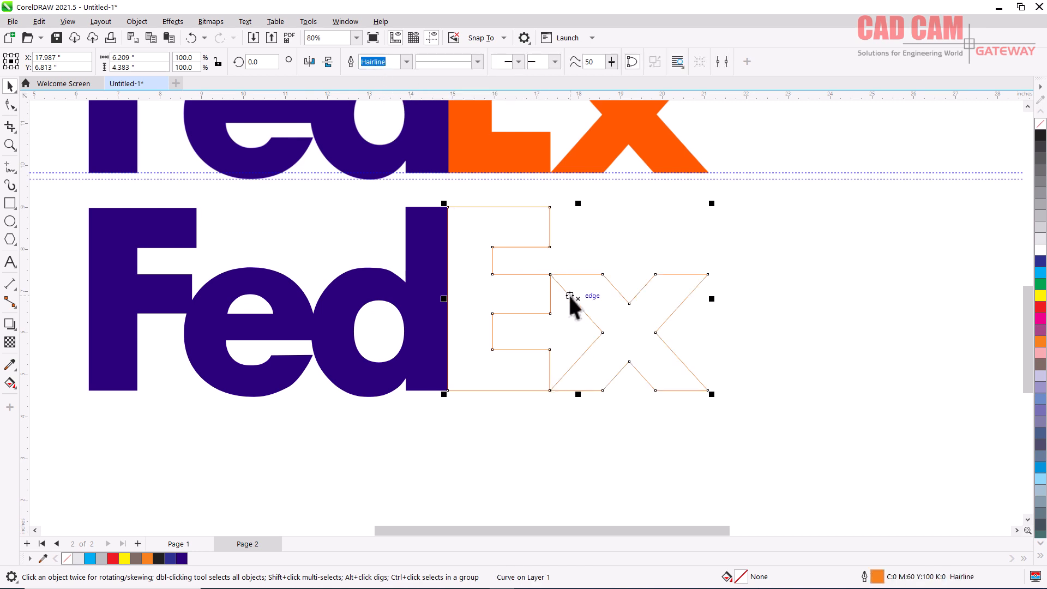
Step: Fill the welded Ex curve with the orange (#FF5900) sampled from the reference logo and remove its outline
{"action": "scroll", "coordinate": [644, 406], "scroll_direction": "down", "scroll_amount": 2}
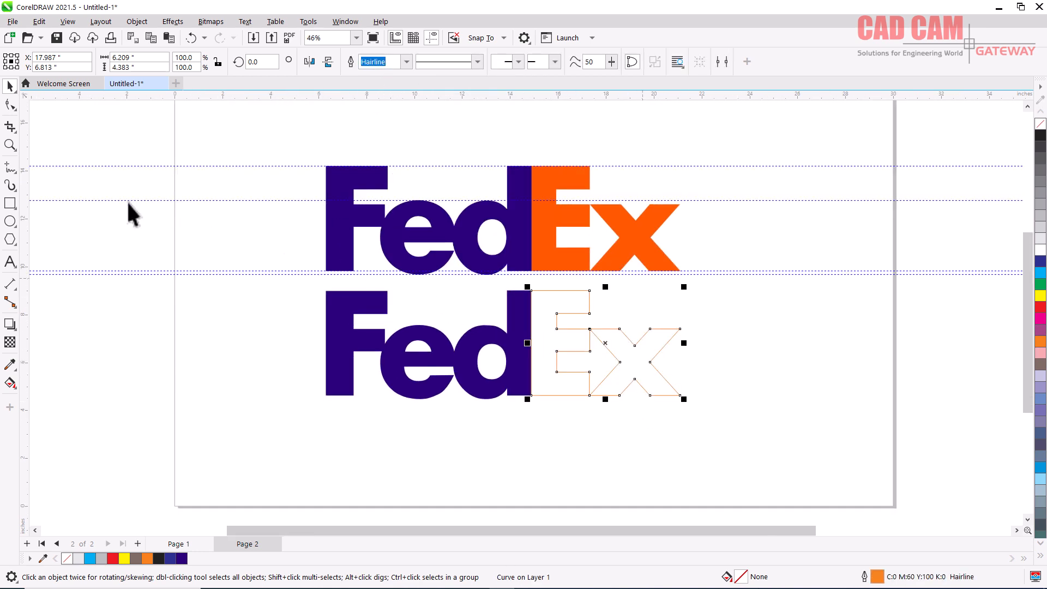
{"action": "left_click", "coordinate": [10, 365]}
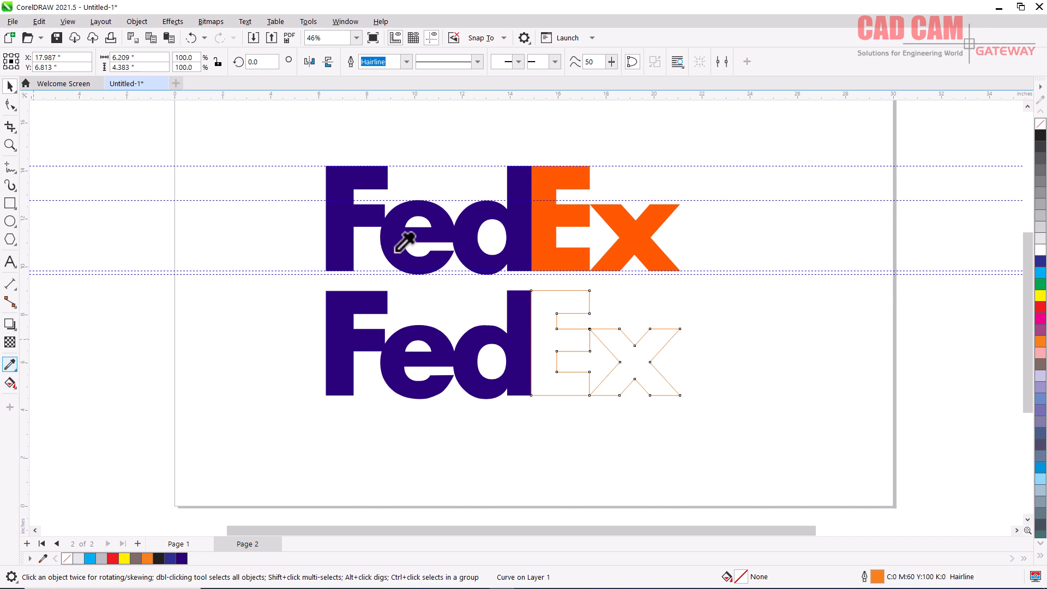
{"action": "left_click", "coordinate": [565, 208]}
{"action": "left_click", "coordinate": [541, 312]}
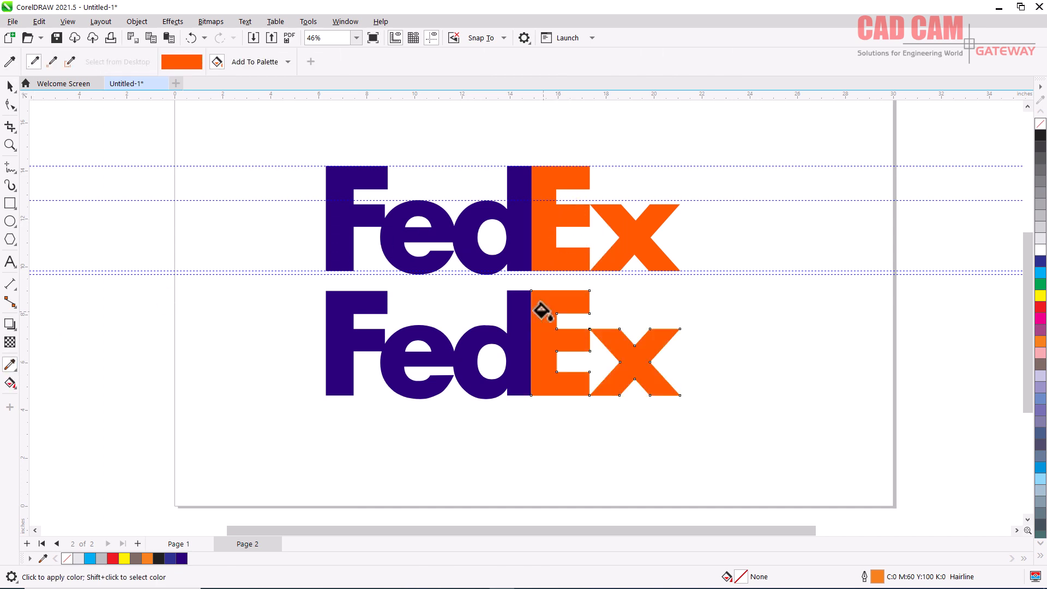
{"action": "left_click", "coordinate": [10, 86]}
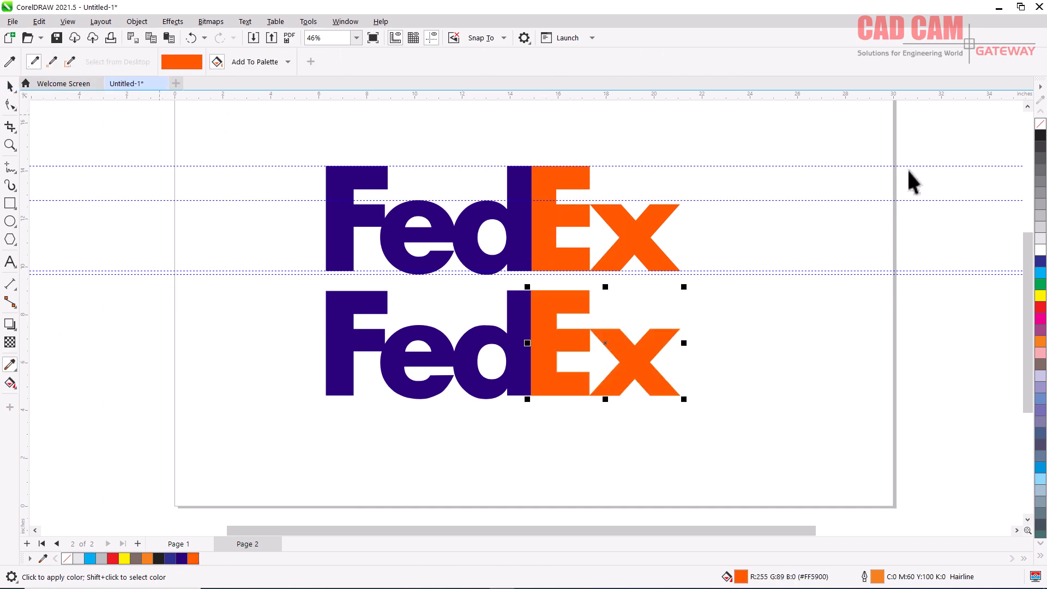
{"action": "key", "text": "space"}
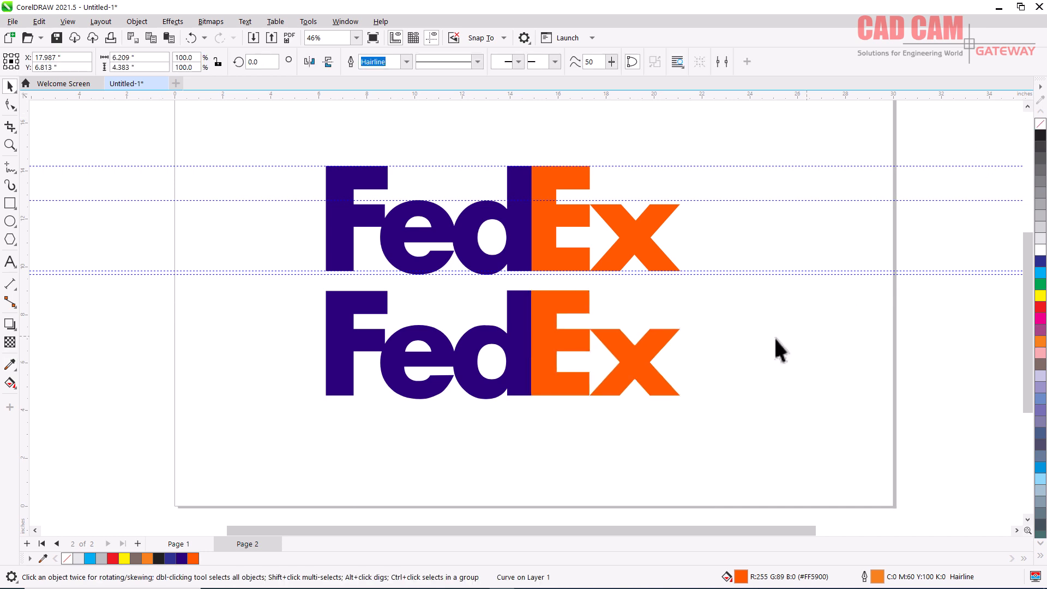
{"action": "left_click", "coordinate": [480, 299]}
Step: Select the recreated Fed and Ex curves below the reference logo and group them
{"action": "scroll", "coordinate": [482, 290], "scroll_direction": "up", "scroll_amount": 4}
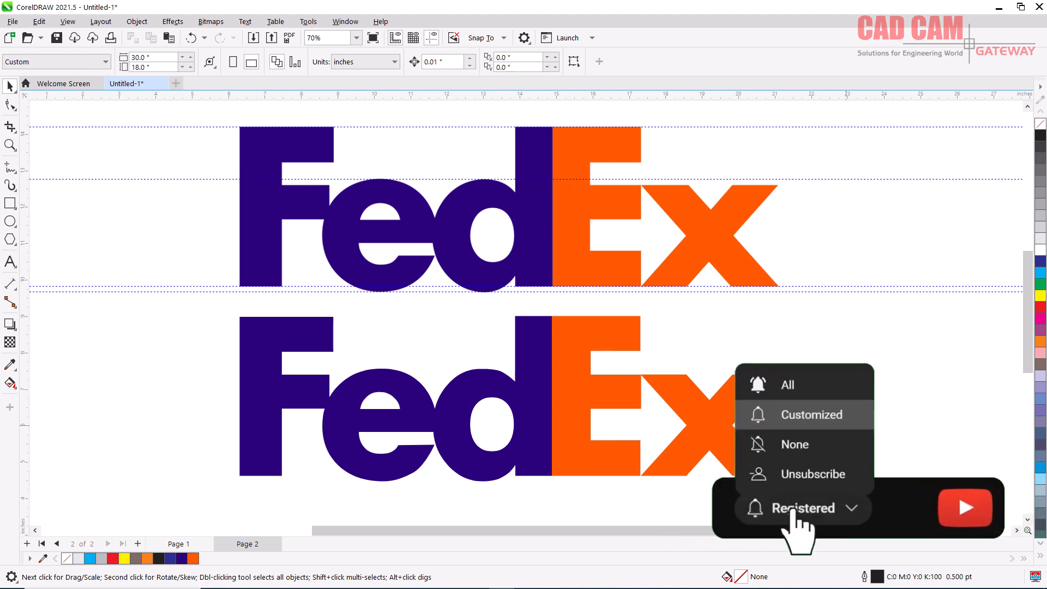
{"action": "scroll", "coordinate": [818, 409], "scroll_direction": "down", "scroll_amount": 3}
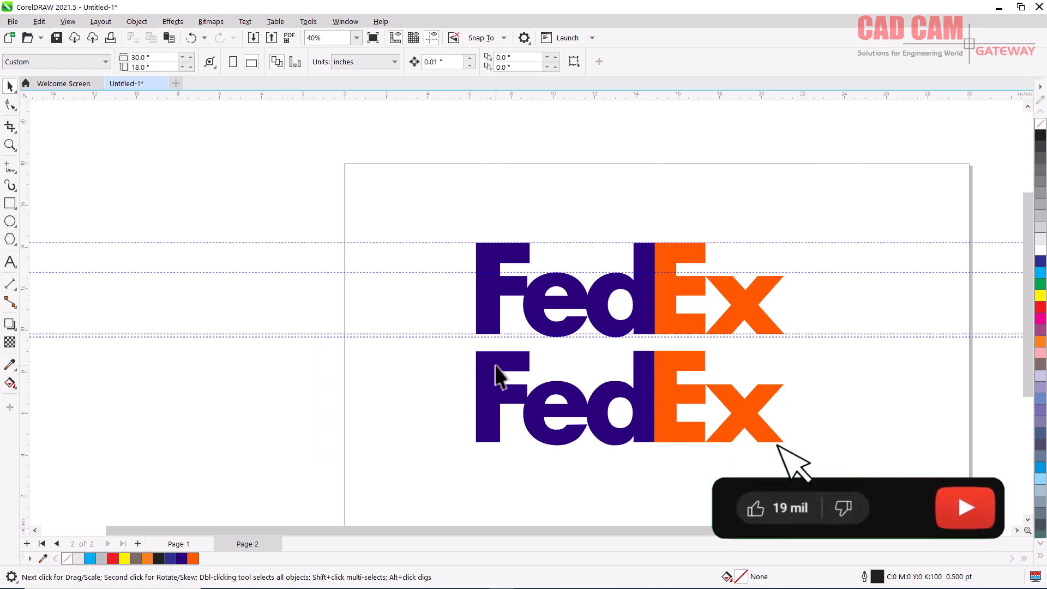
{"action": "left_click", "coordinate": [645, 385]}
{"action": "left_click", "coordinate": [661, 376], "text": "shift"}
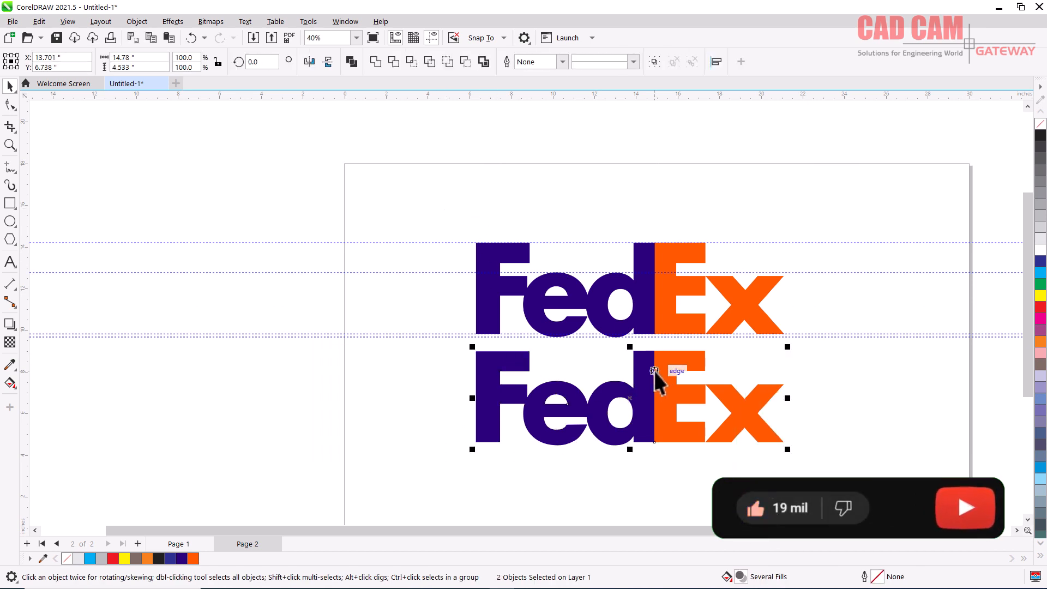
{"action": "key", "text": "ctrl+g"}
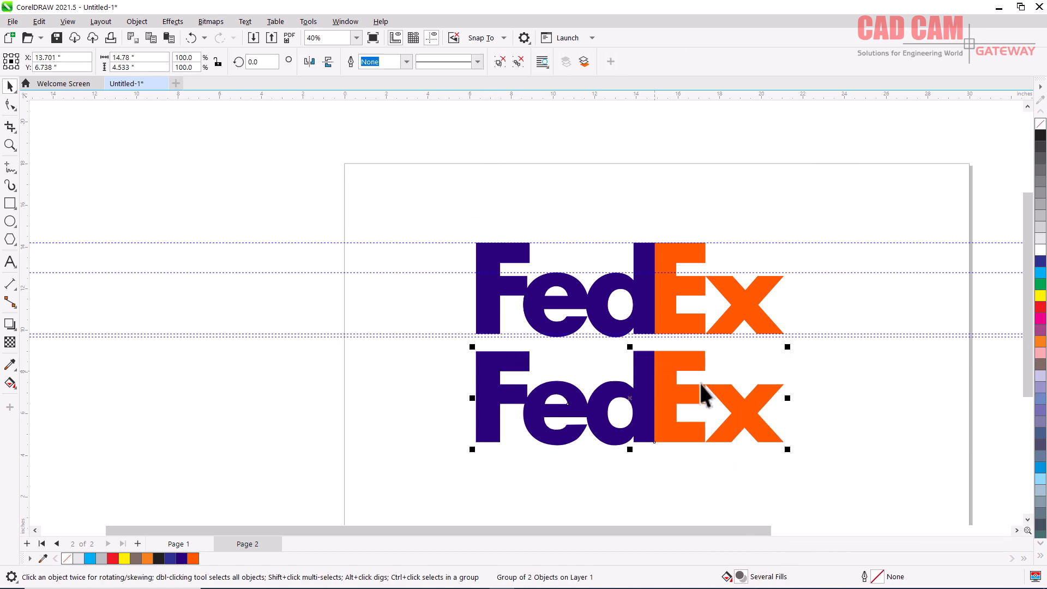
Step: Copy the grouped FedEx logo from Page 2 and paste it onto Page 1 beside the Toyota logo
{"action": "scroll", "coordinate": [676, 407], "scroll_direction": "up", "scroll_amount": 2}
{"action": "scroll", "coordinate": [650, 401], "scroll_direction": "down", "scroll_amount": 3}
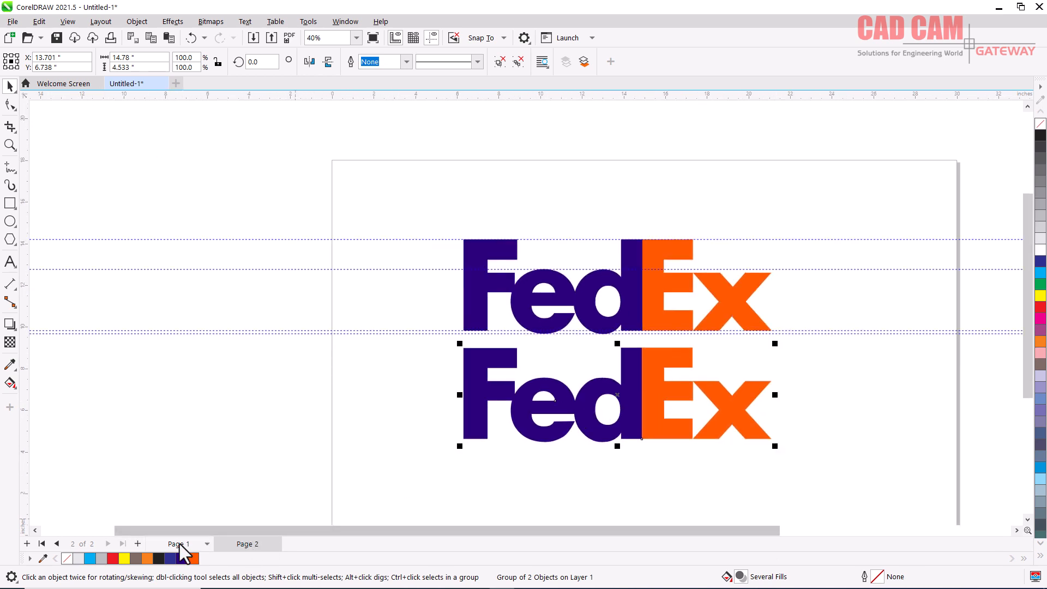
{"action": "scroll", "coordinate": [486, 362], "scroll_direction": "down", "scroll_amount": 2}
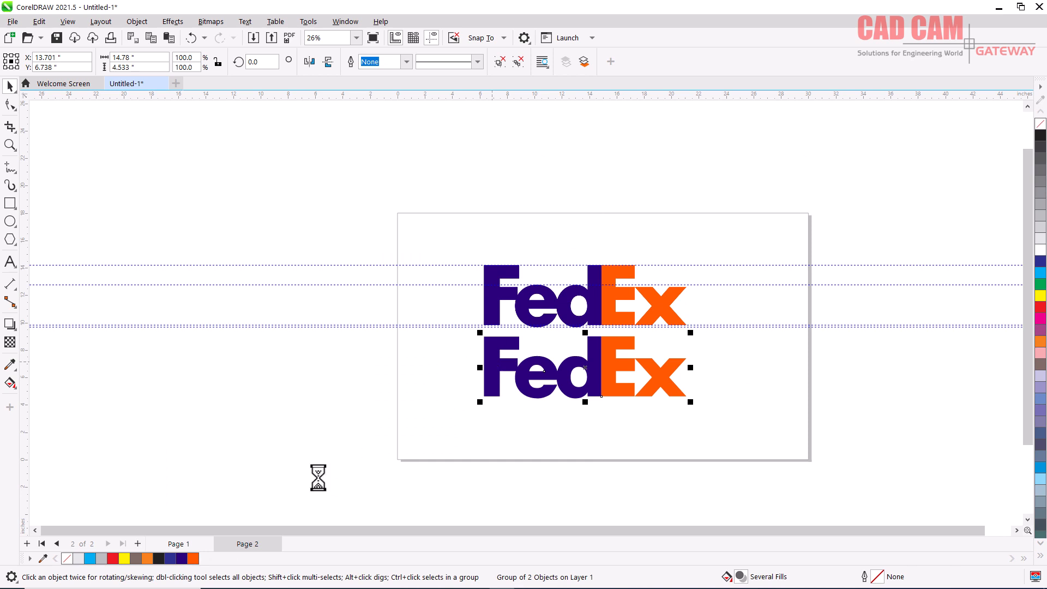
{"action": "left_click", "coordinate": [180, 544]}
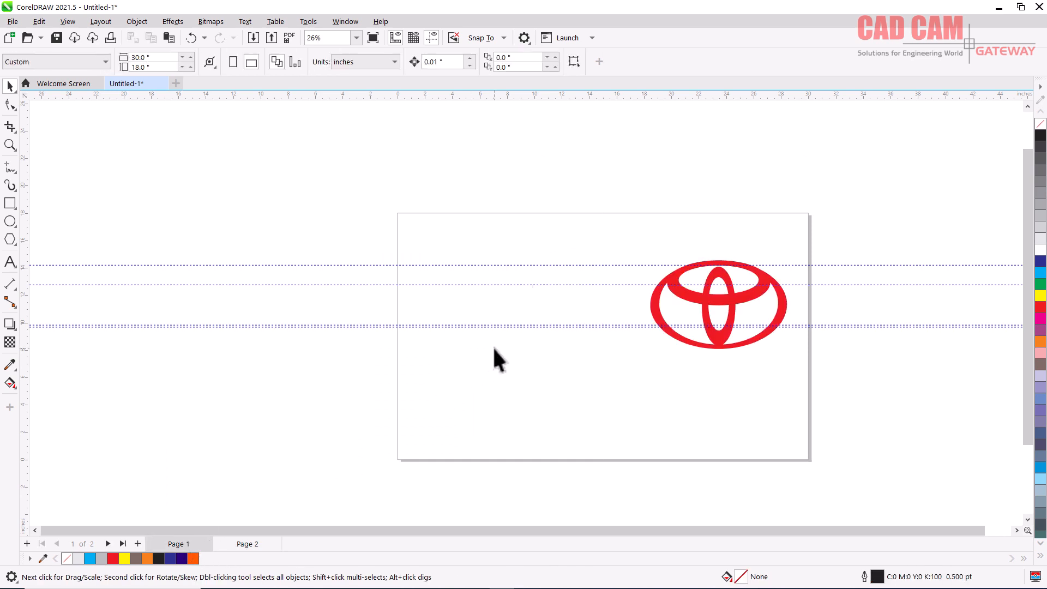
{"action": "key", "text": "ctrl+v"}
{"action": "scroll", "coordinate": [668, 298], "scroll_direction": "up", "scroll_amount": 1}
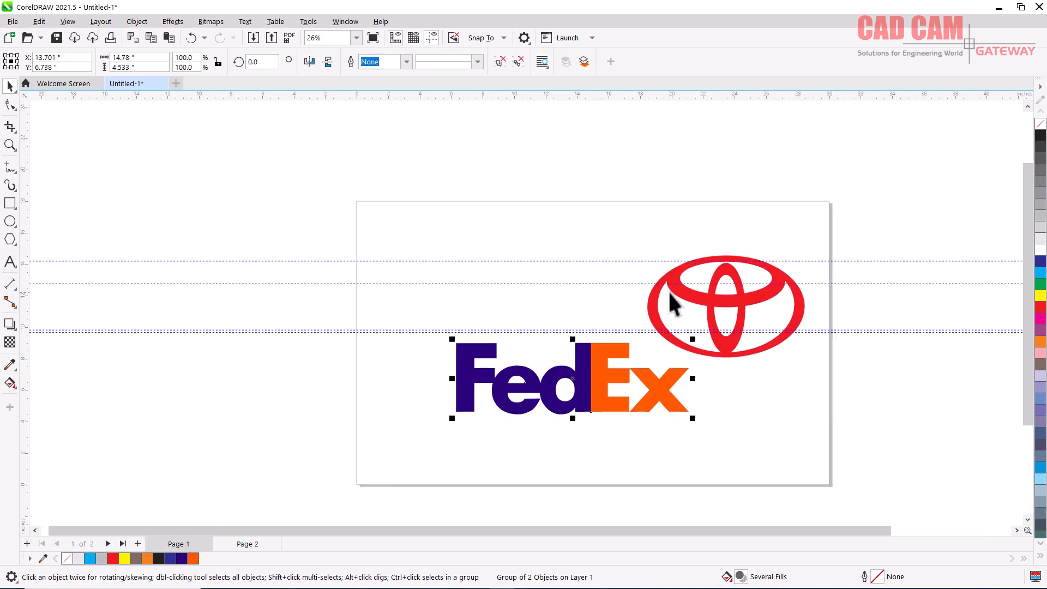
Step: Delete all four horizontal guidelines (14.195, 12.760, 9.820 and 9.670 in) and close the guideline settings
{"action": "left_click", "coordinate": [864, 261]}
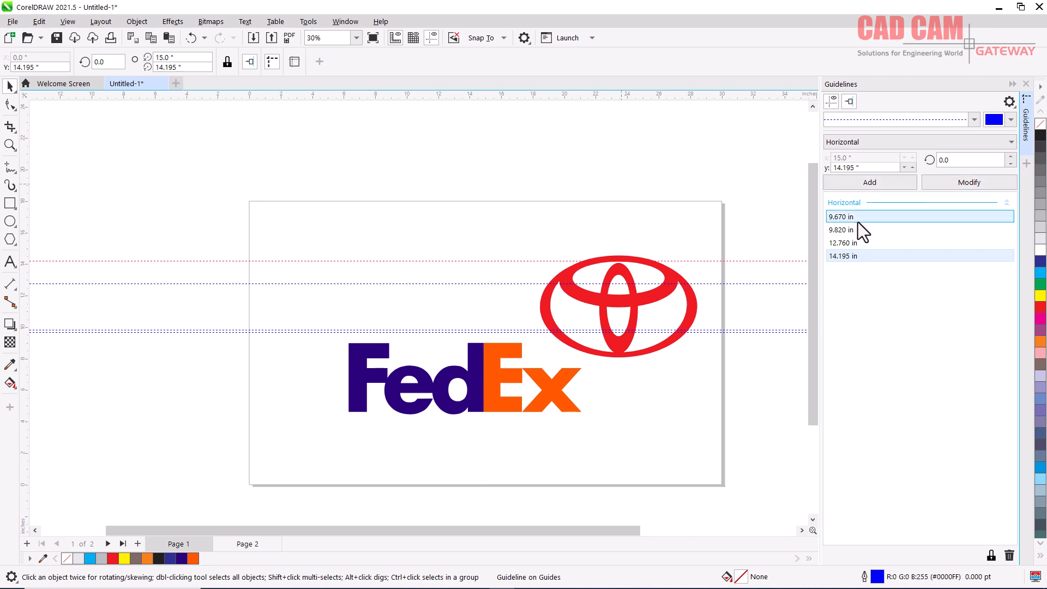
{"action": "left_click", "coordinate": [1008, 556]}
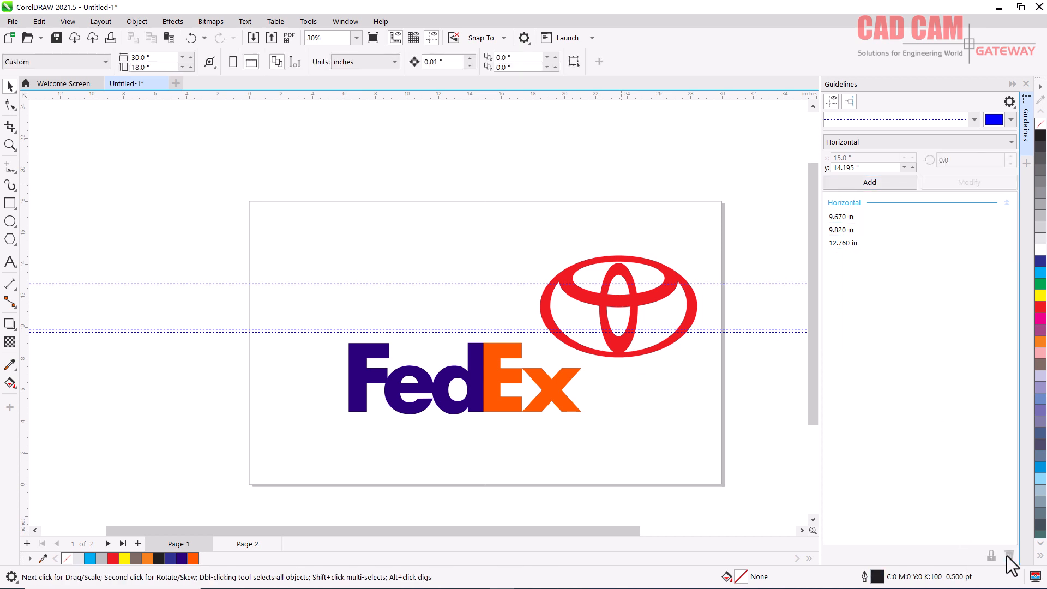
{"action": "left_click", "coordinate": [852, 220]}
{"action": "key", "text": "Delete"}
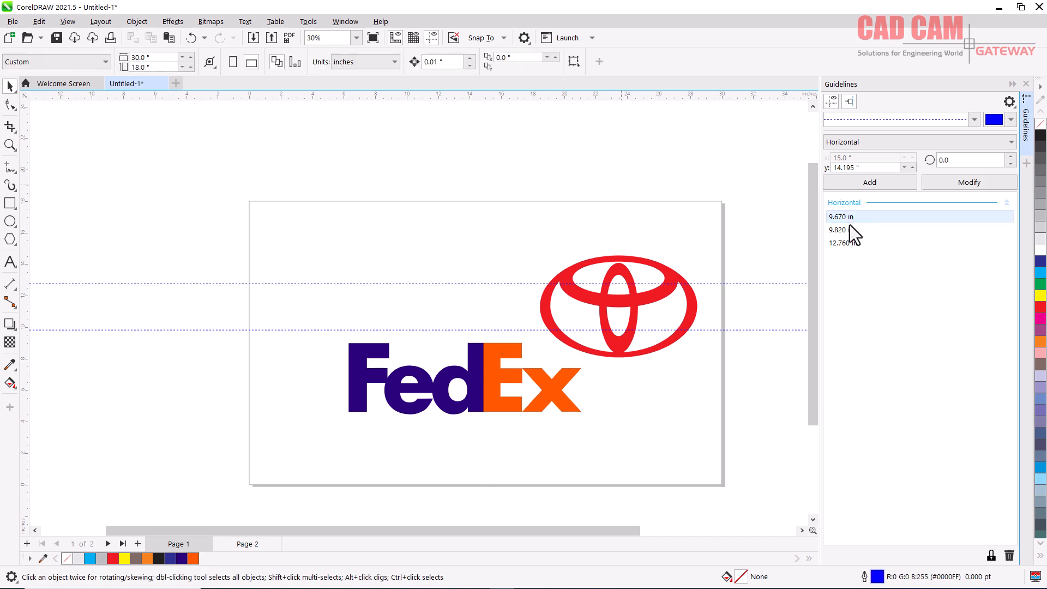
{"action": "left_click", "coordinate": [846, 232]}
{"action": "key", "text": "Delete"}
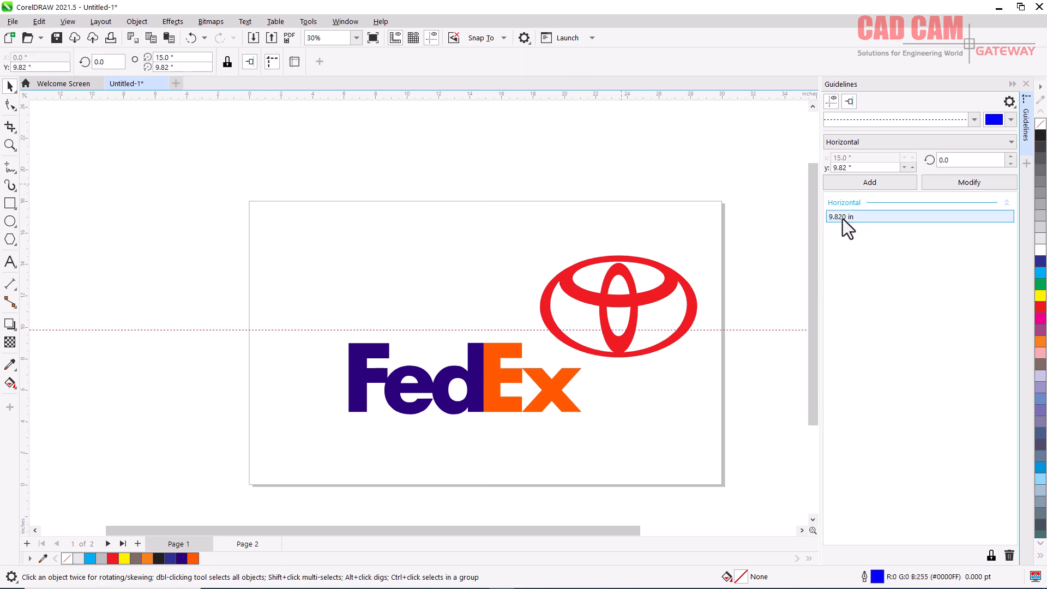
{"action": "left_click", "coordinate": [842, 218]}
{"action": "key", "text": "Delete"}
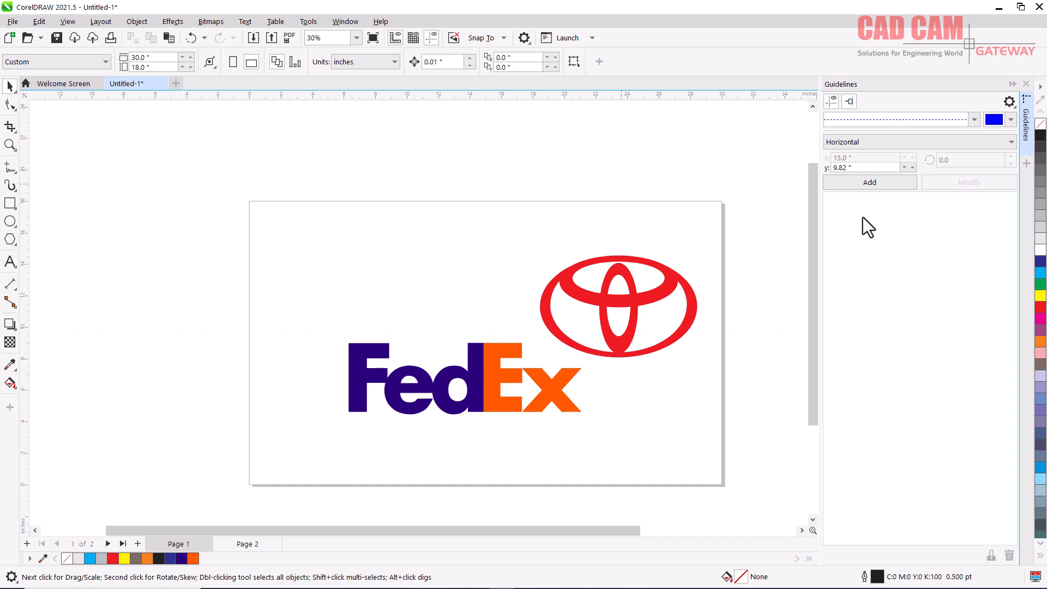
{"action": "left_click", "coordinate": [1026, 83]}
Step: Move the FedEx logo group to the left of the Toyota logo, centred at about X 9.616 in, Y 12.0 in
{"action": "left_click_drag", "start_coordinate": [313, 304], "coordinate": [693, 437]}
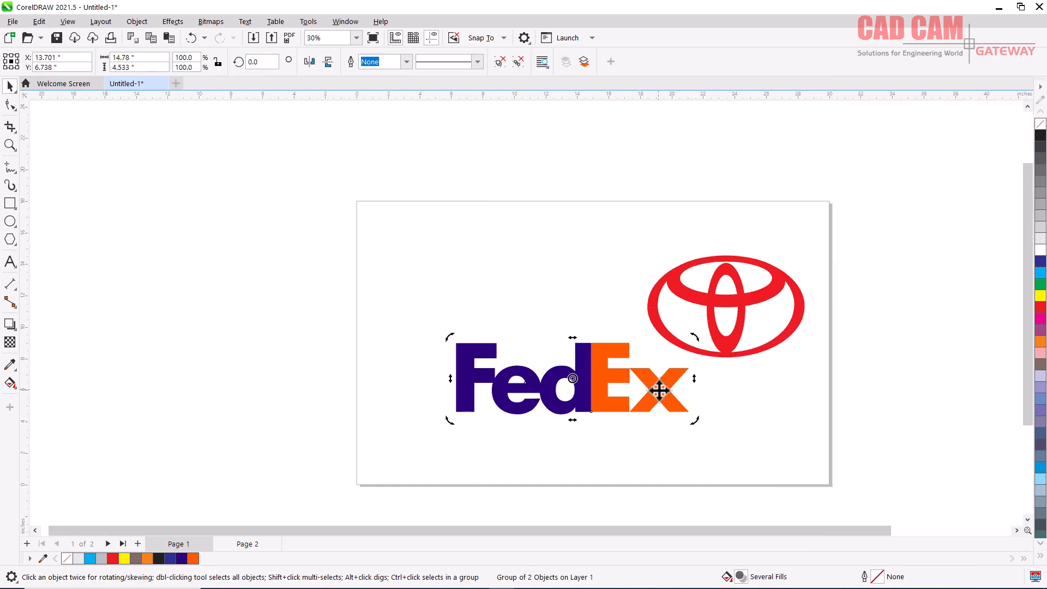
{"action": "left_click_drag", "start_coordinate": [666, 391], "coordinate": [597, 318]}
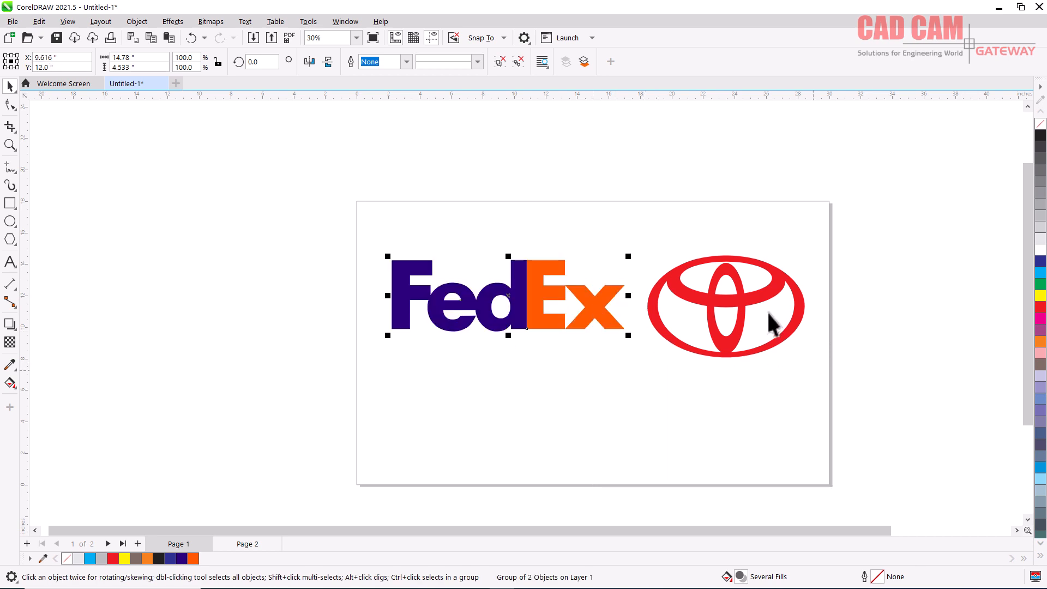
{"action": "left_click", "coordinate": [731, 308]}
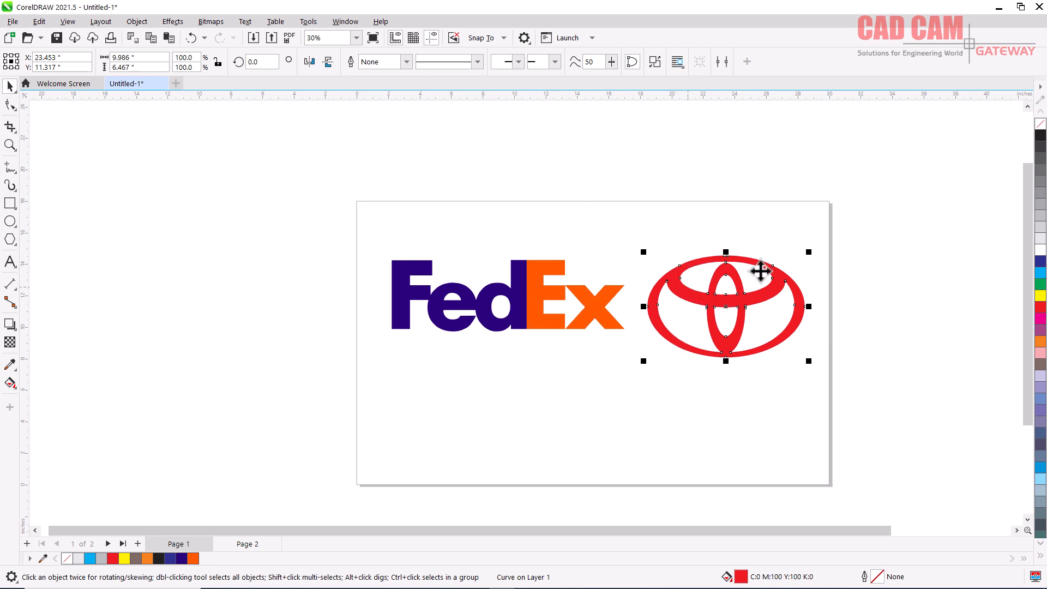
{"action": "scroll", "coordinate": [800, 280], "scroll_direction": "up", "scroll_amount": 3}
{"action": "scroll", "coordinate": [800, 281], "scroll_direction": "down", "scroll_amount": 1}
{"action": "scroll", "coordinate": [472, 304], "scroll_direction": "up", "scroll_amount": 1}
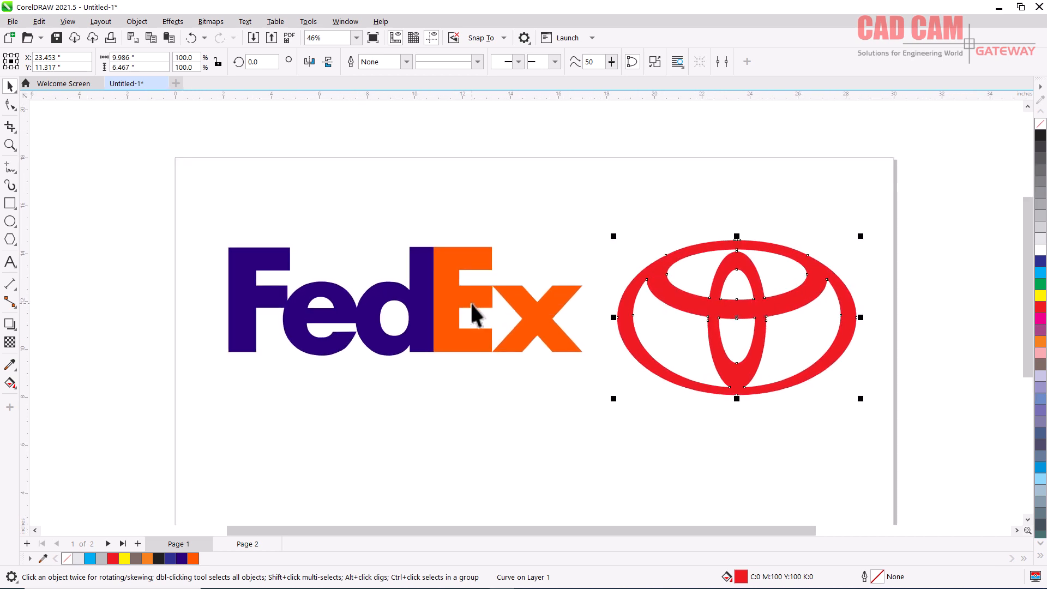